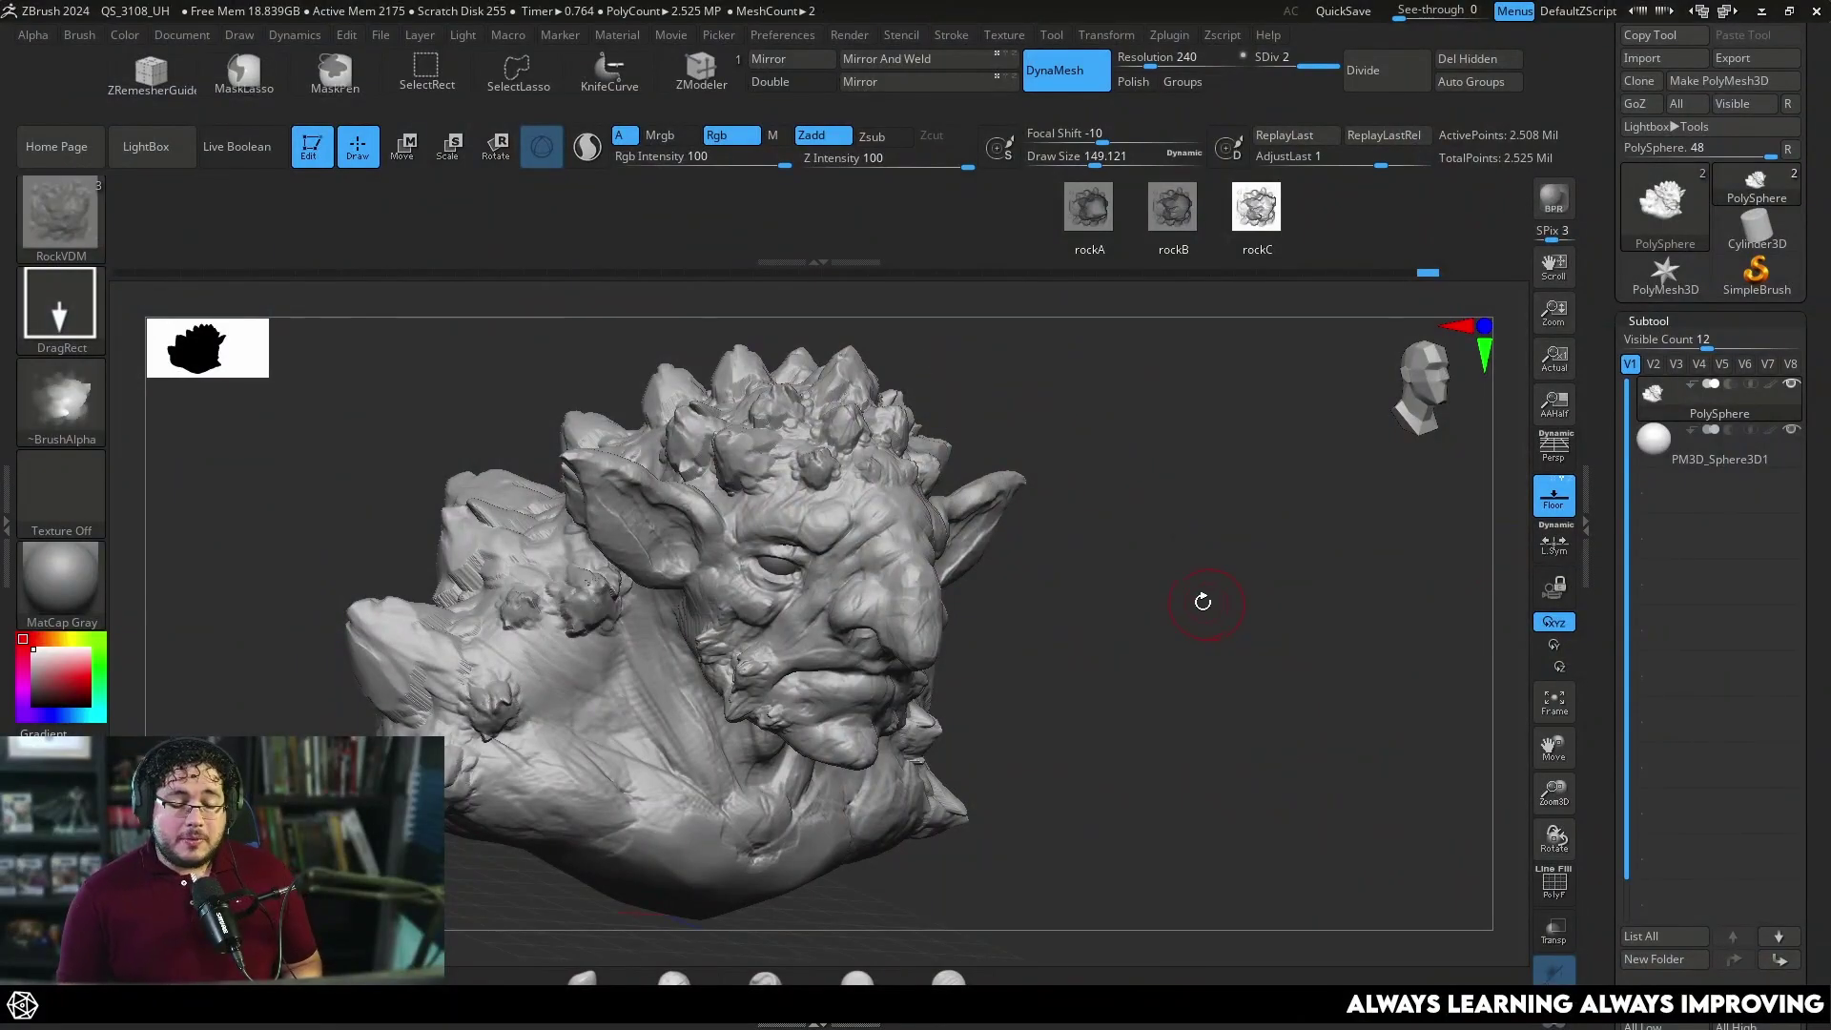
Switch to the ChiselCreature brush and examine its set of shapes against the rocky goblin bust.
mouse_move(1203, 603)
left_mouse_down()
mouse_move(1177, 630)
mouse_move(1227, 630)
mouse_move(1253, 582)
left_mouse_up()
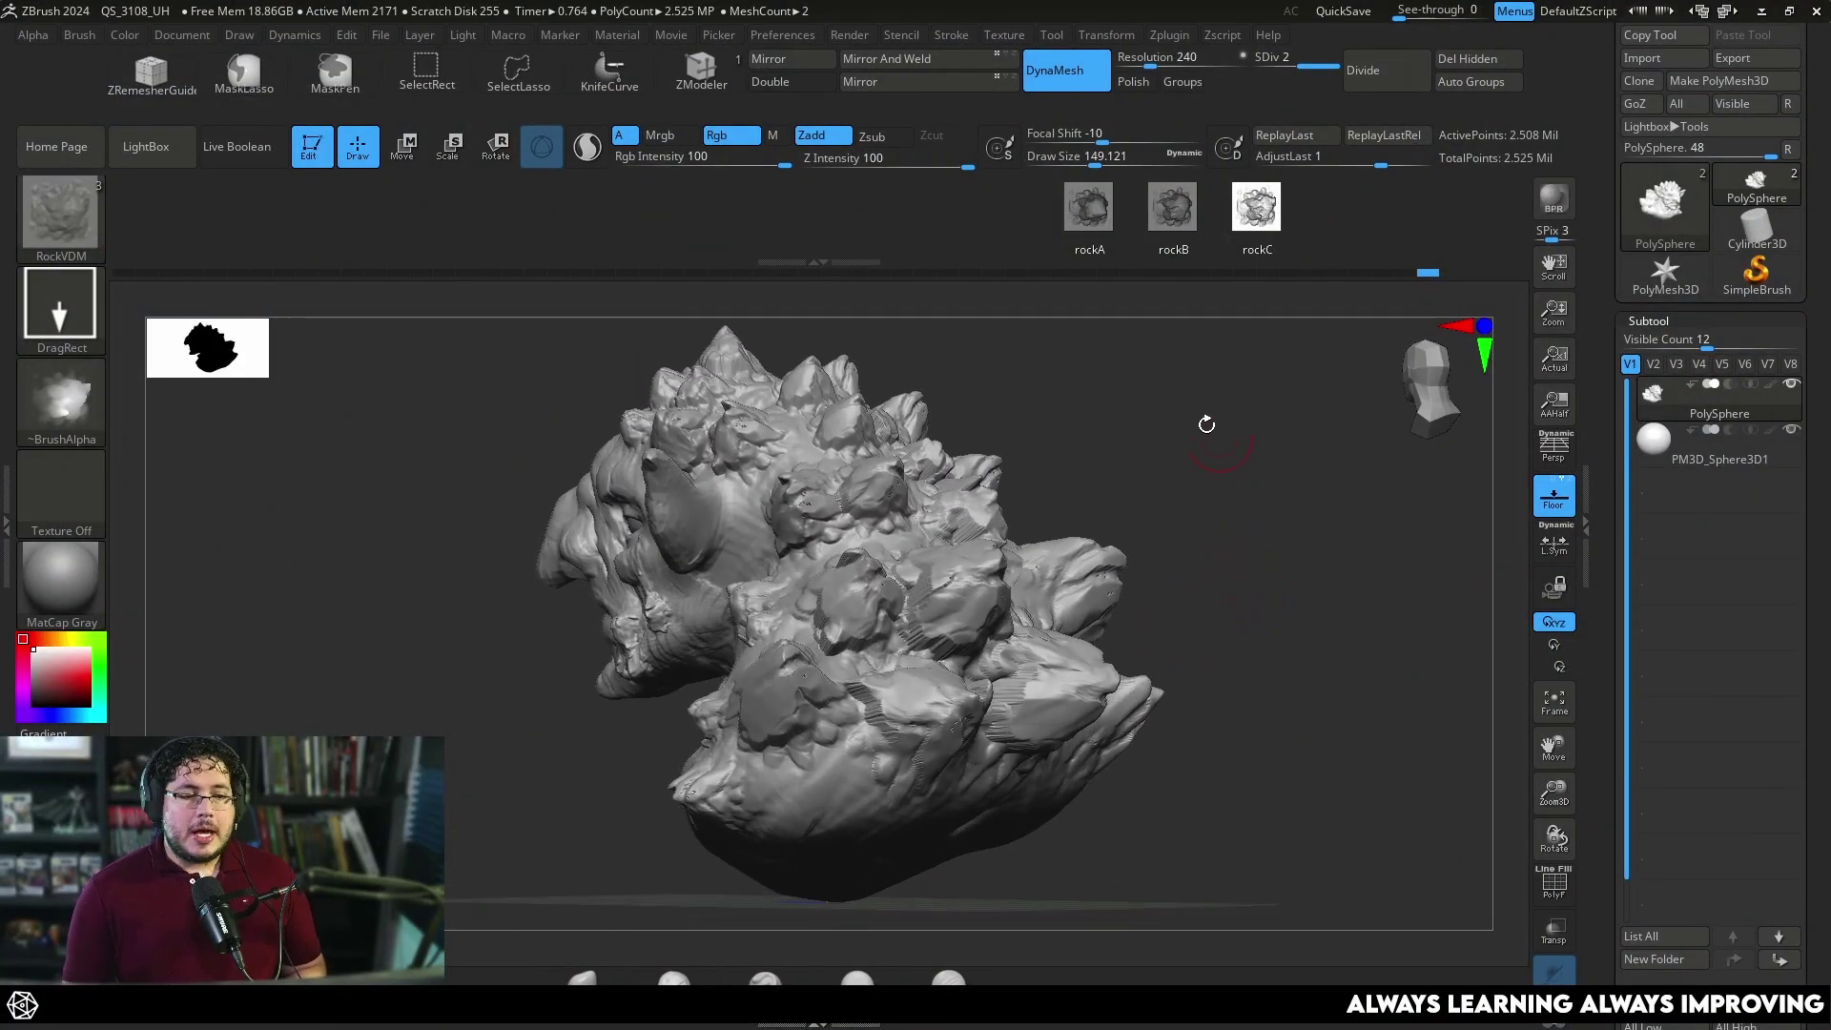
left_click(56, 208)
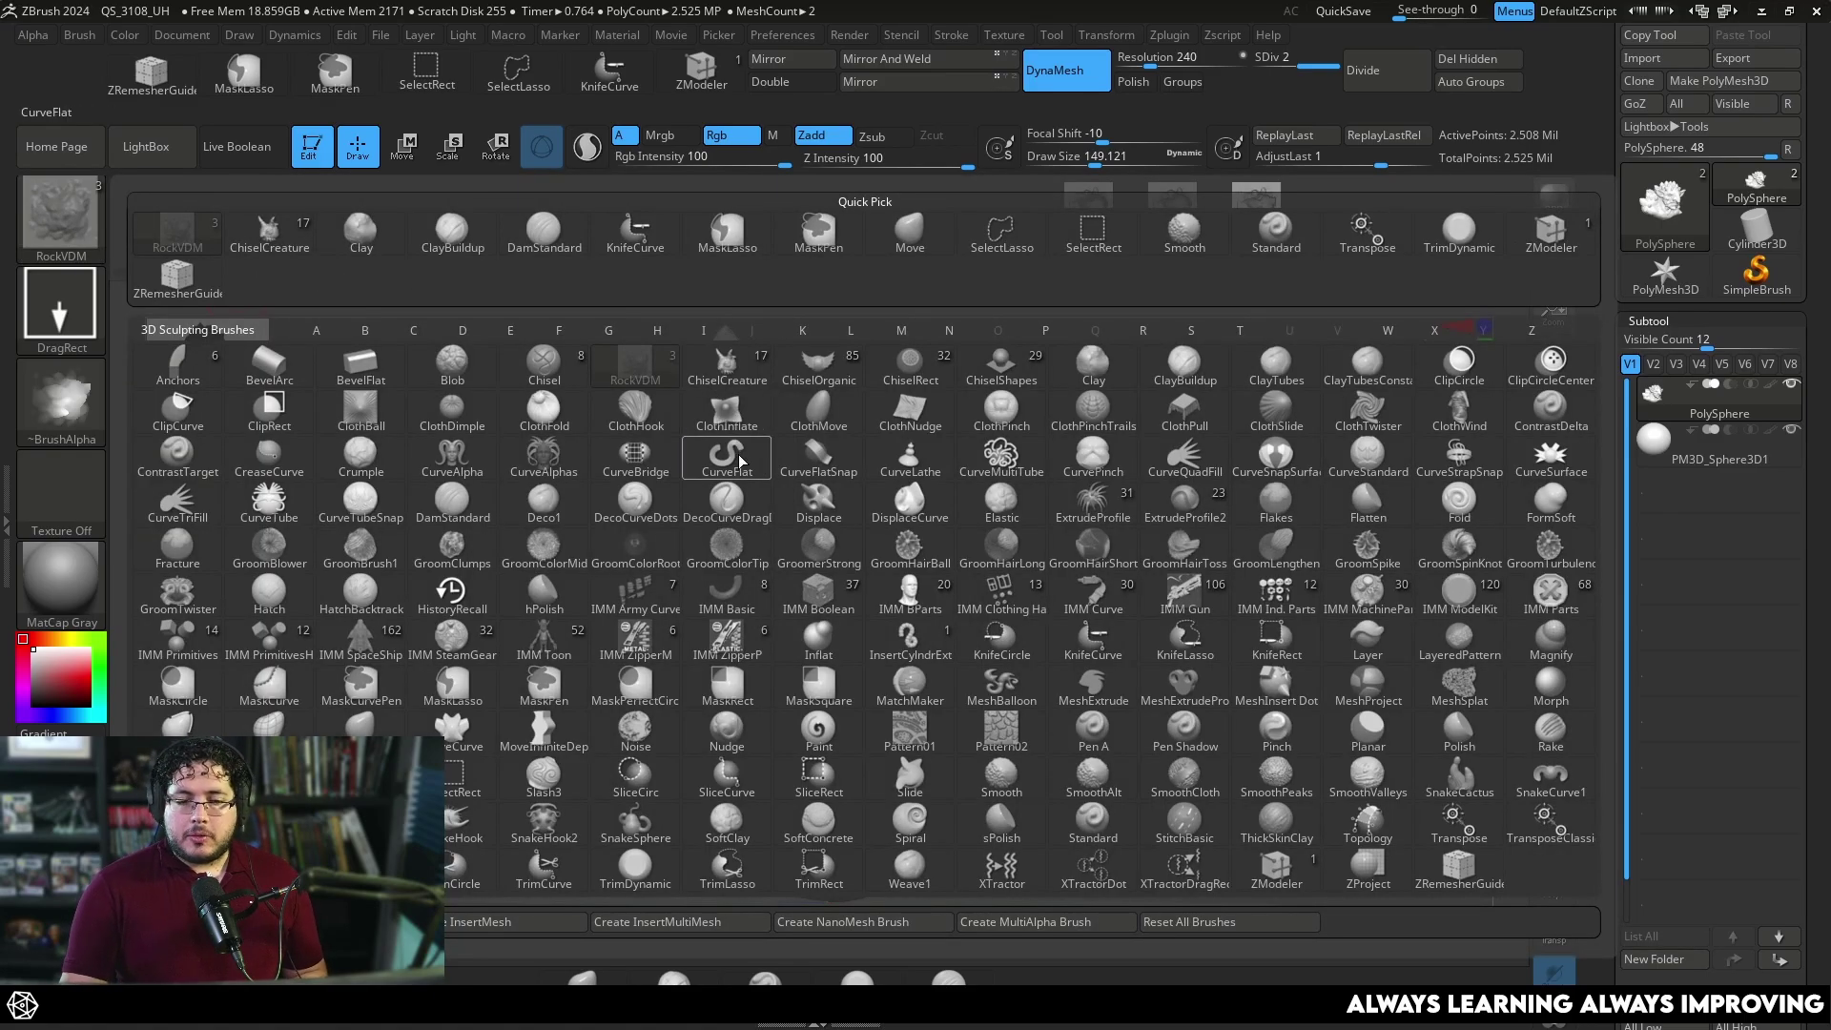
mouse_move(752, 461)
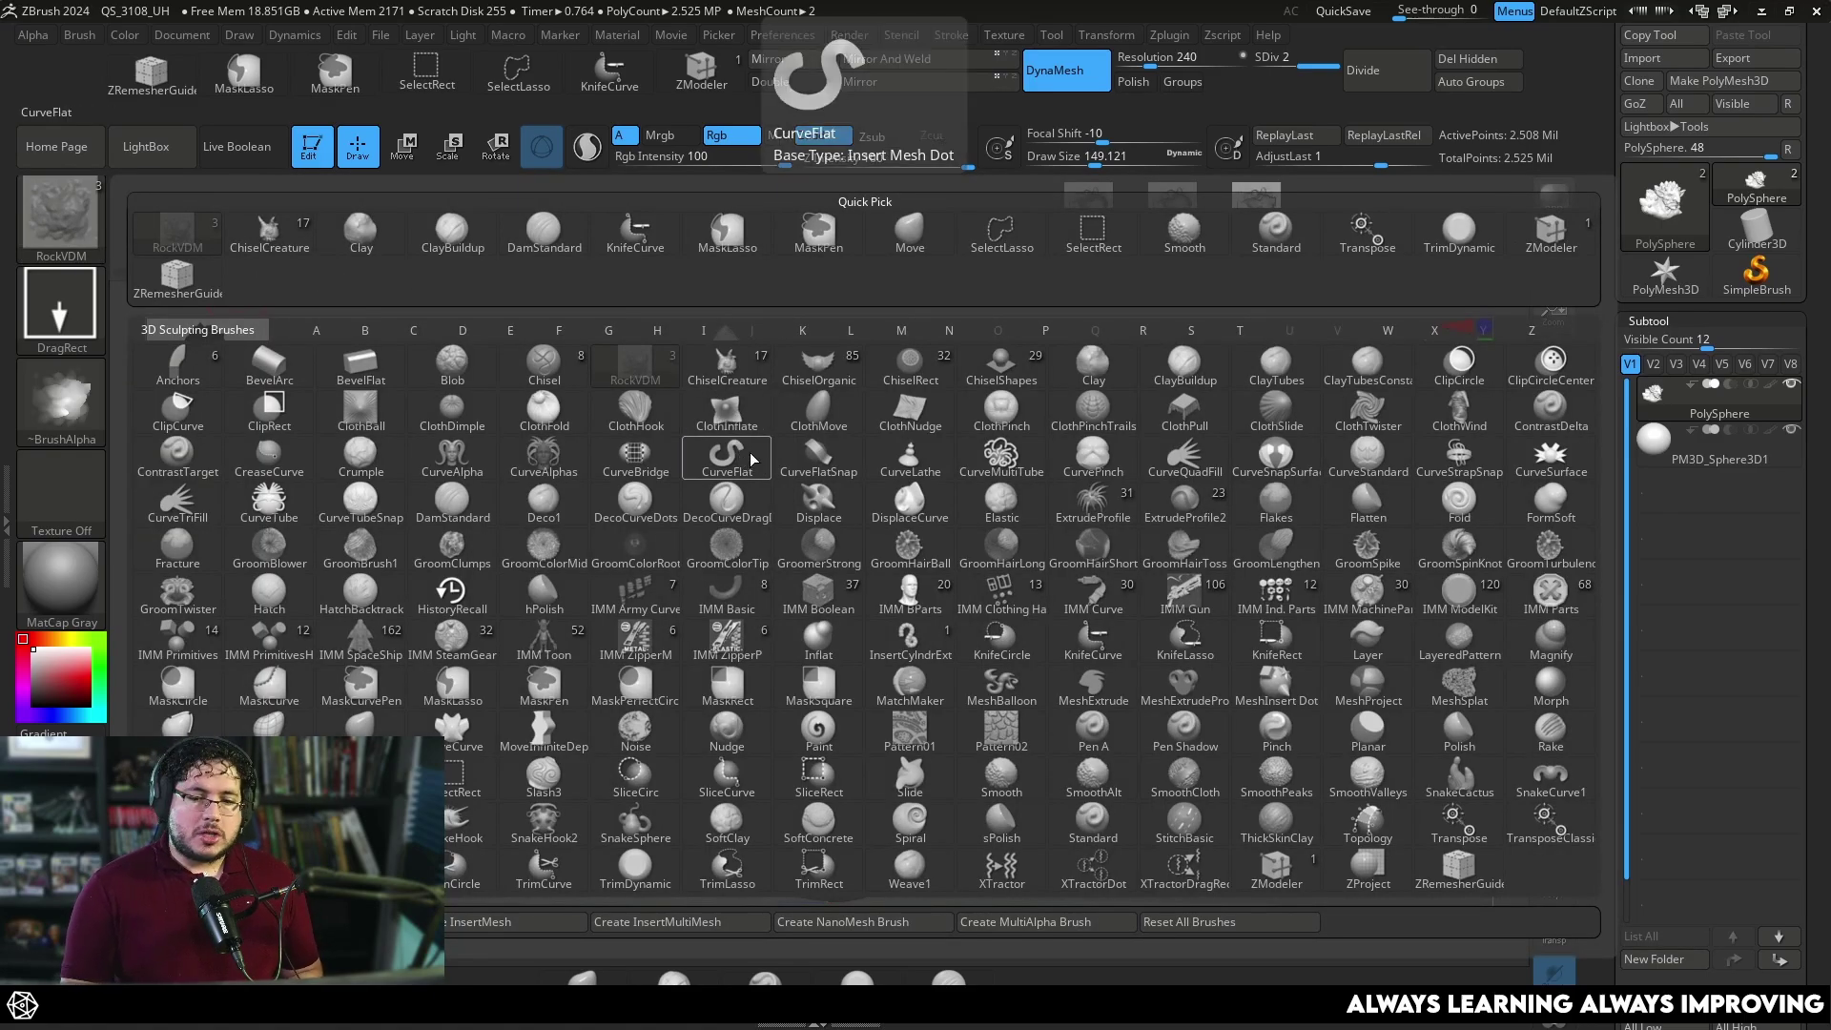
left_click(741, 372)
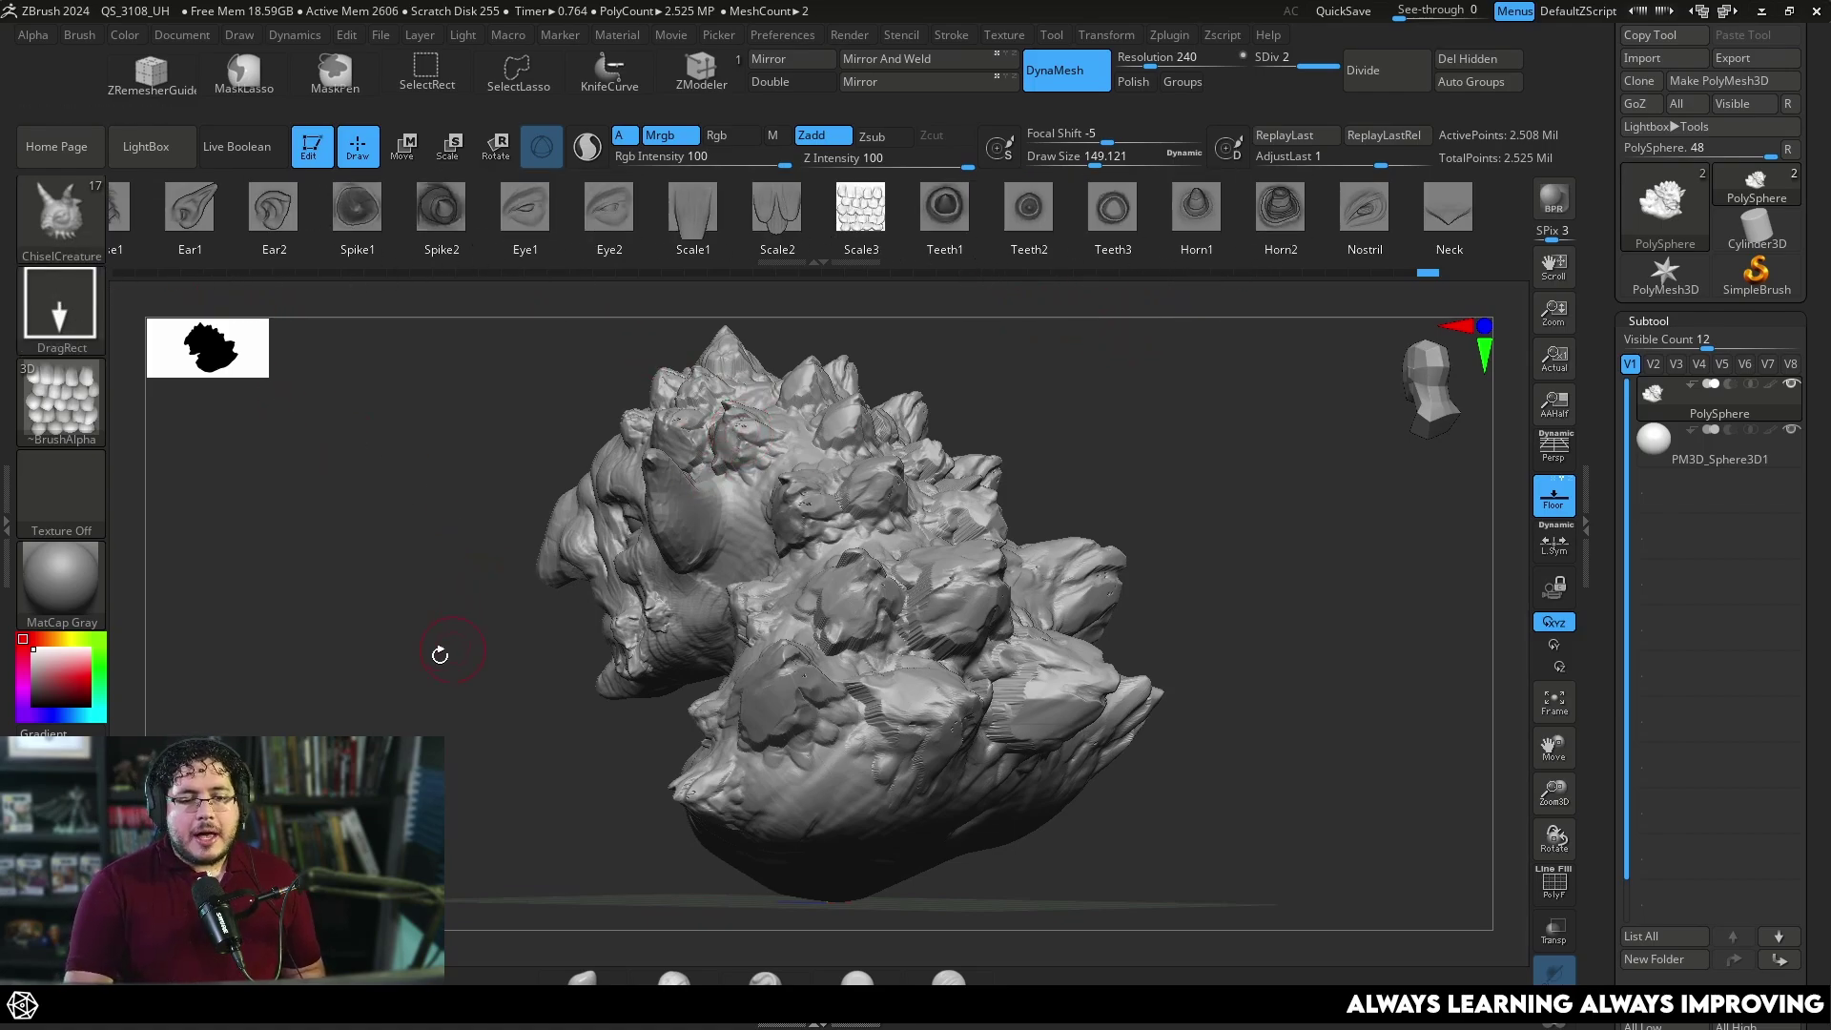
mouse_move(434, 656)
left_mouse_down()
mouse_move(655, 601)
mouse_move(1347, 511)
mouse_move(1237, 423)
left_mouse_up()
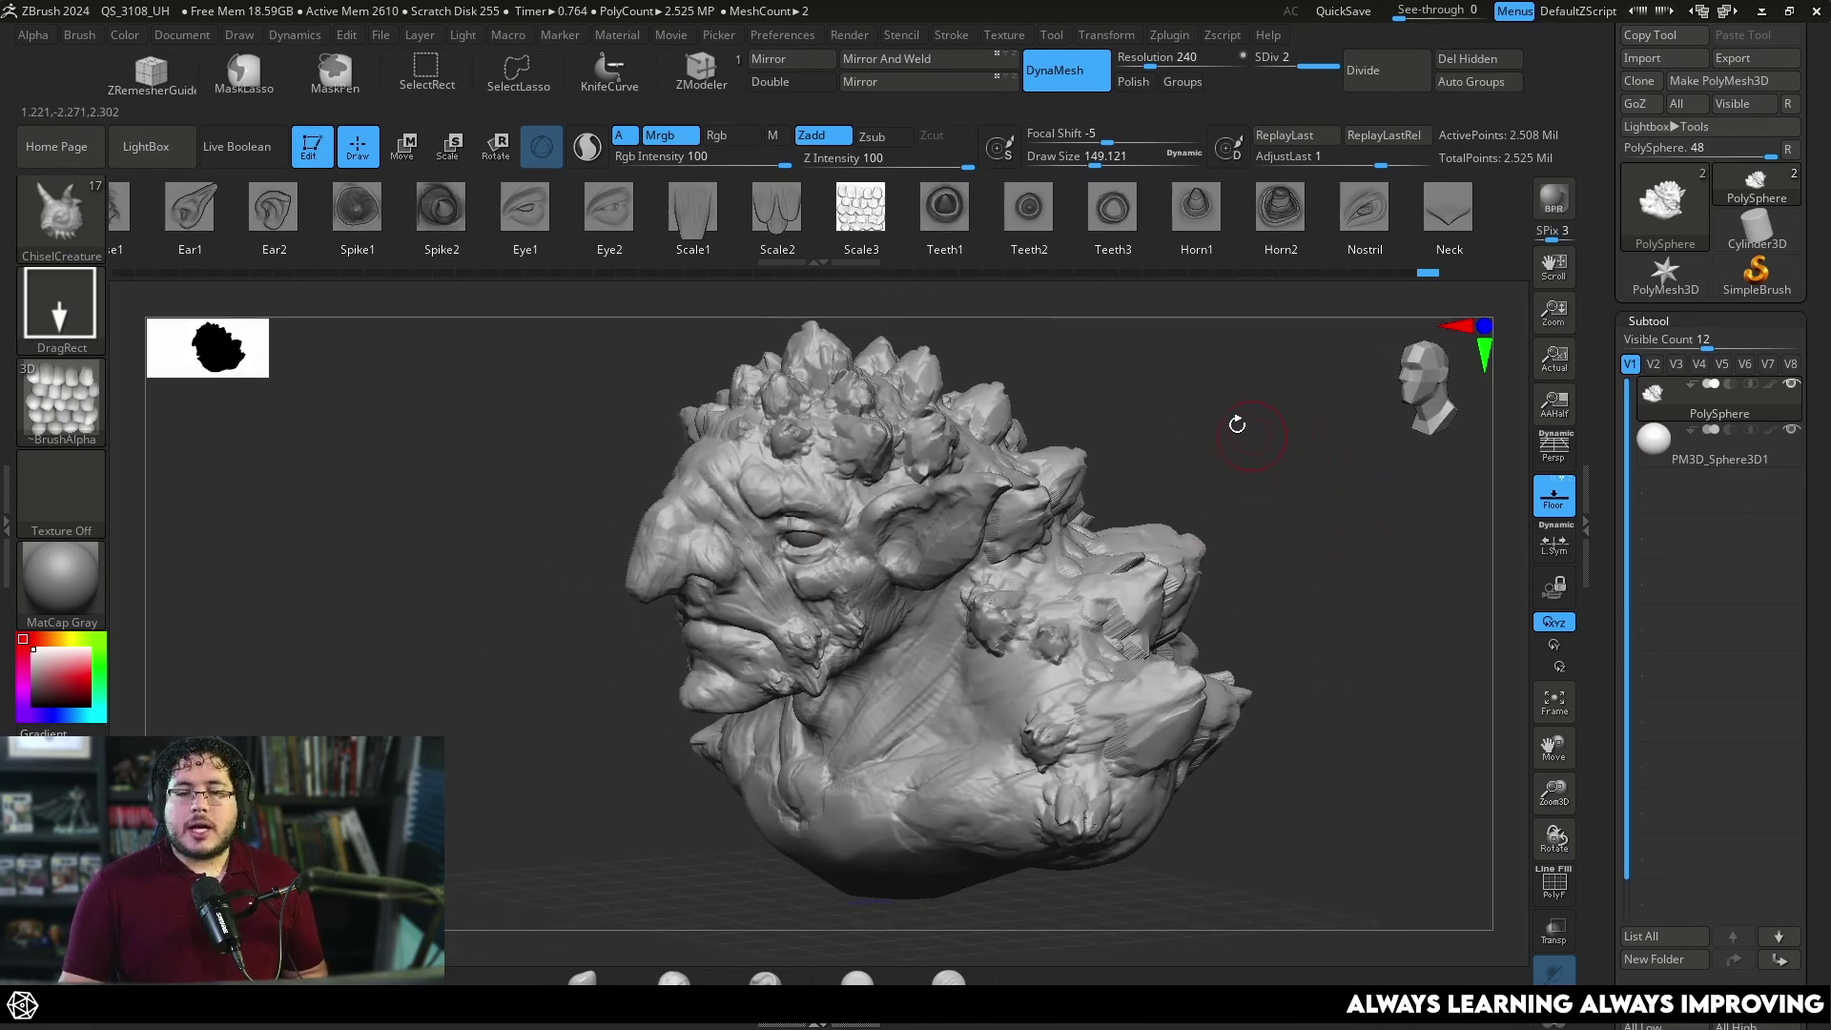
Switch to the RockVDM brush and stamp the rockA shape onto the goblin's shoulder.
left_click(59, 215)
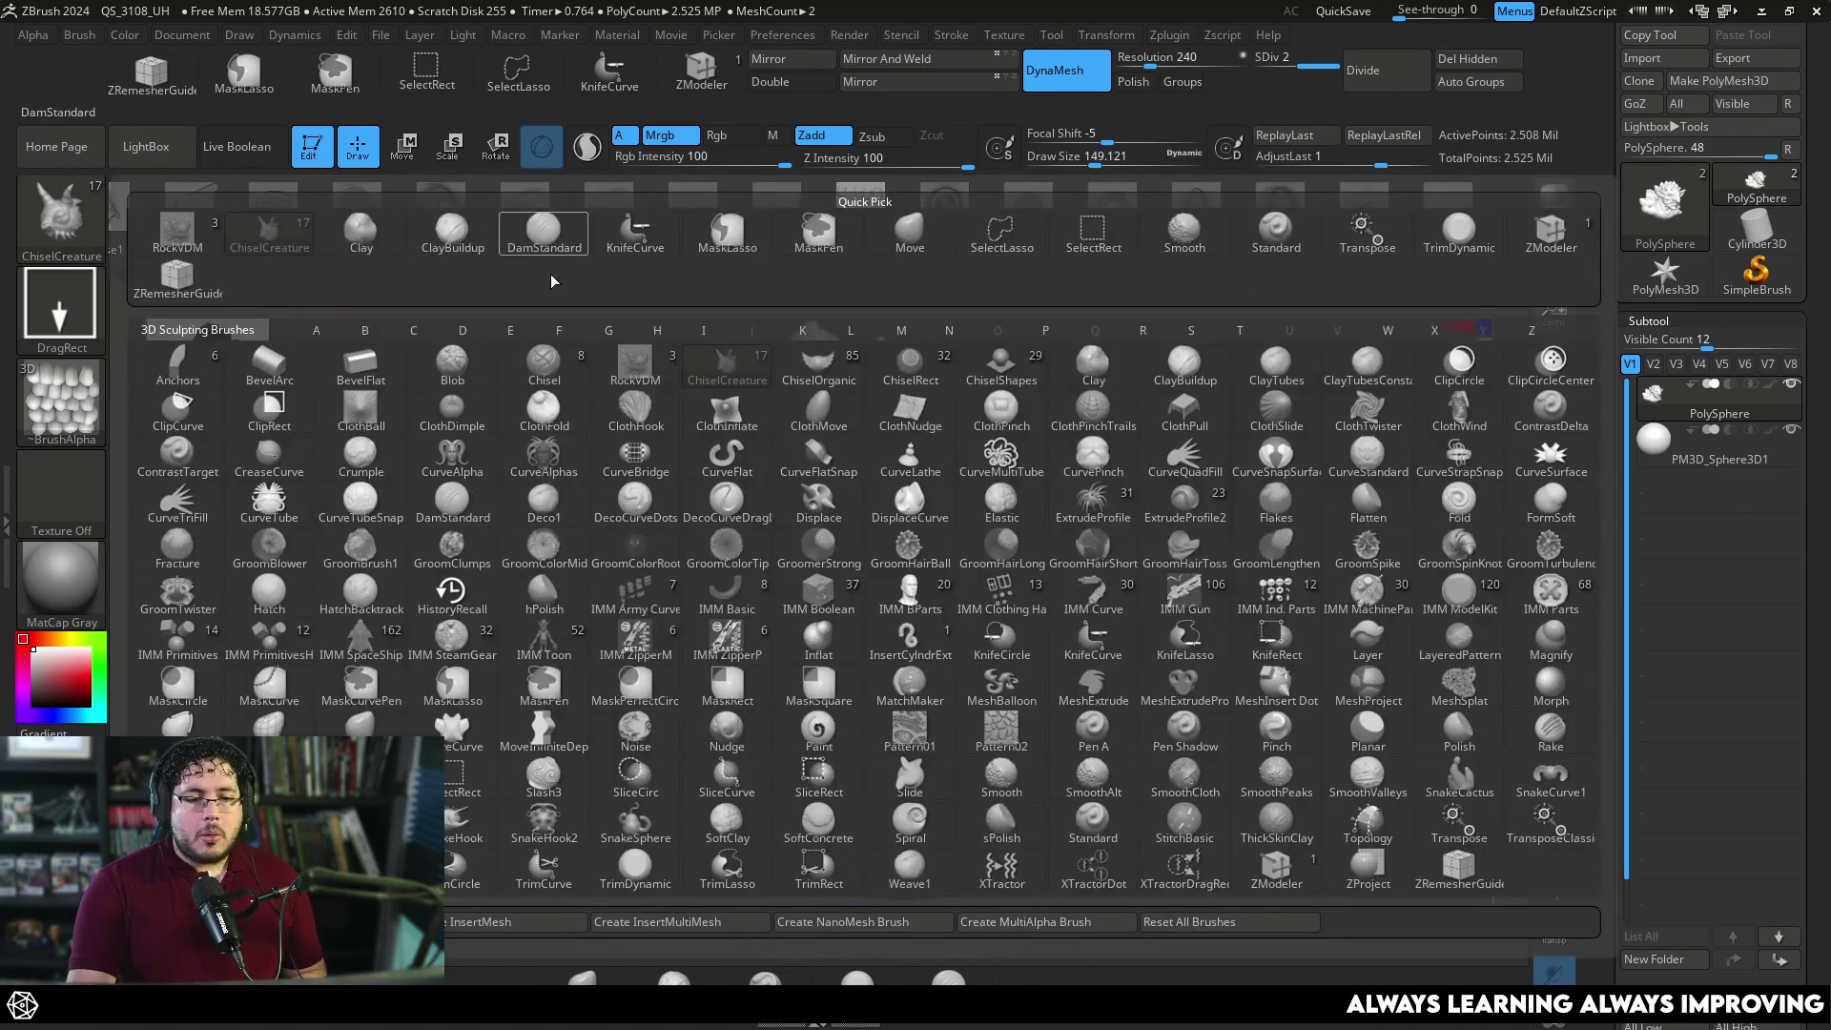
left_click(166, 247)
mouse_move(1132, 409)
left_mouse_down()
mouse_move(1245, 409)
mouse_move(1300, 454)
mouse_move(1279, 480)
mouse_move(1268, 449)
mouse_move(1202, 420)
left_mouse_up()
left_click(155, 219)
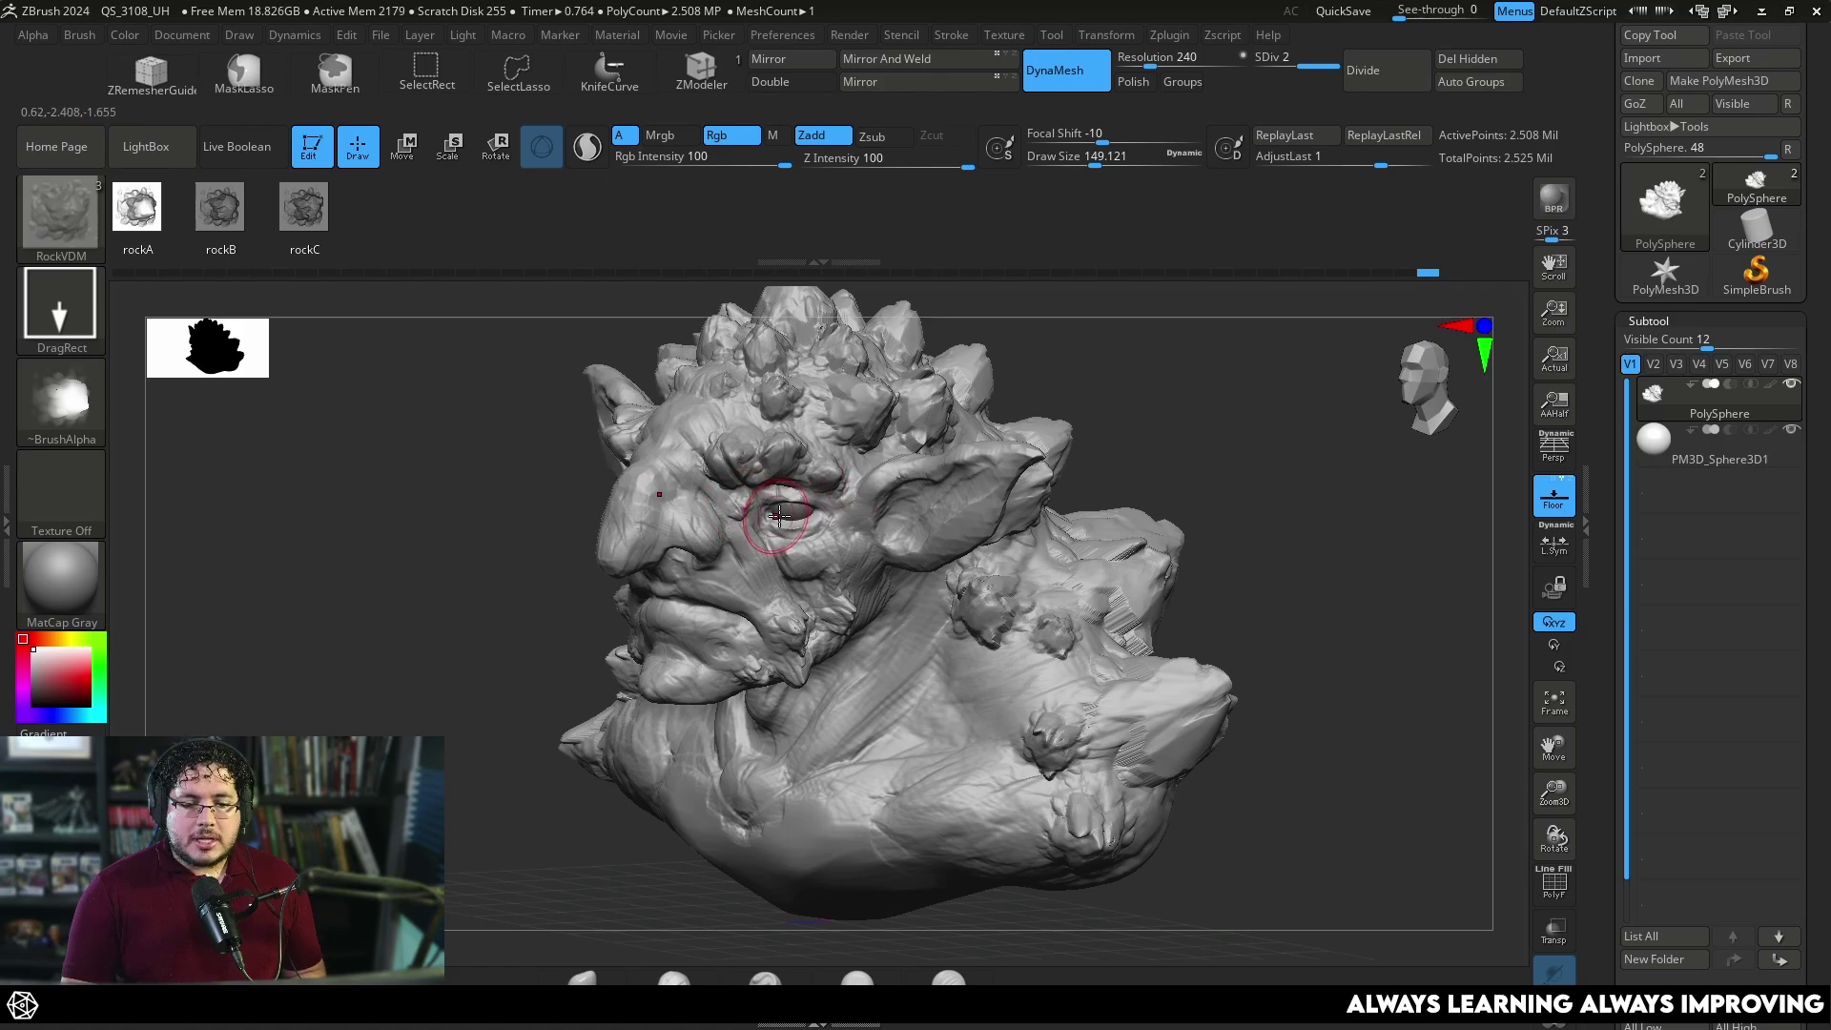
left_click_drag(1070, 717, 1086, 729)
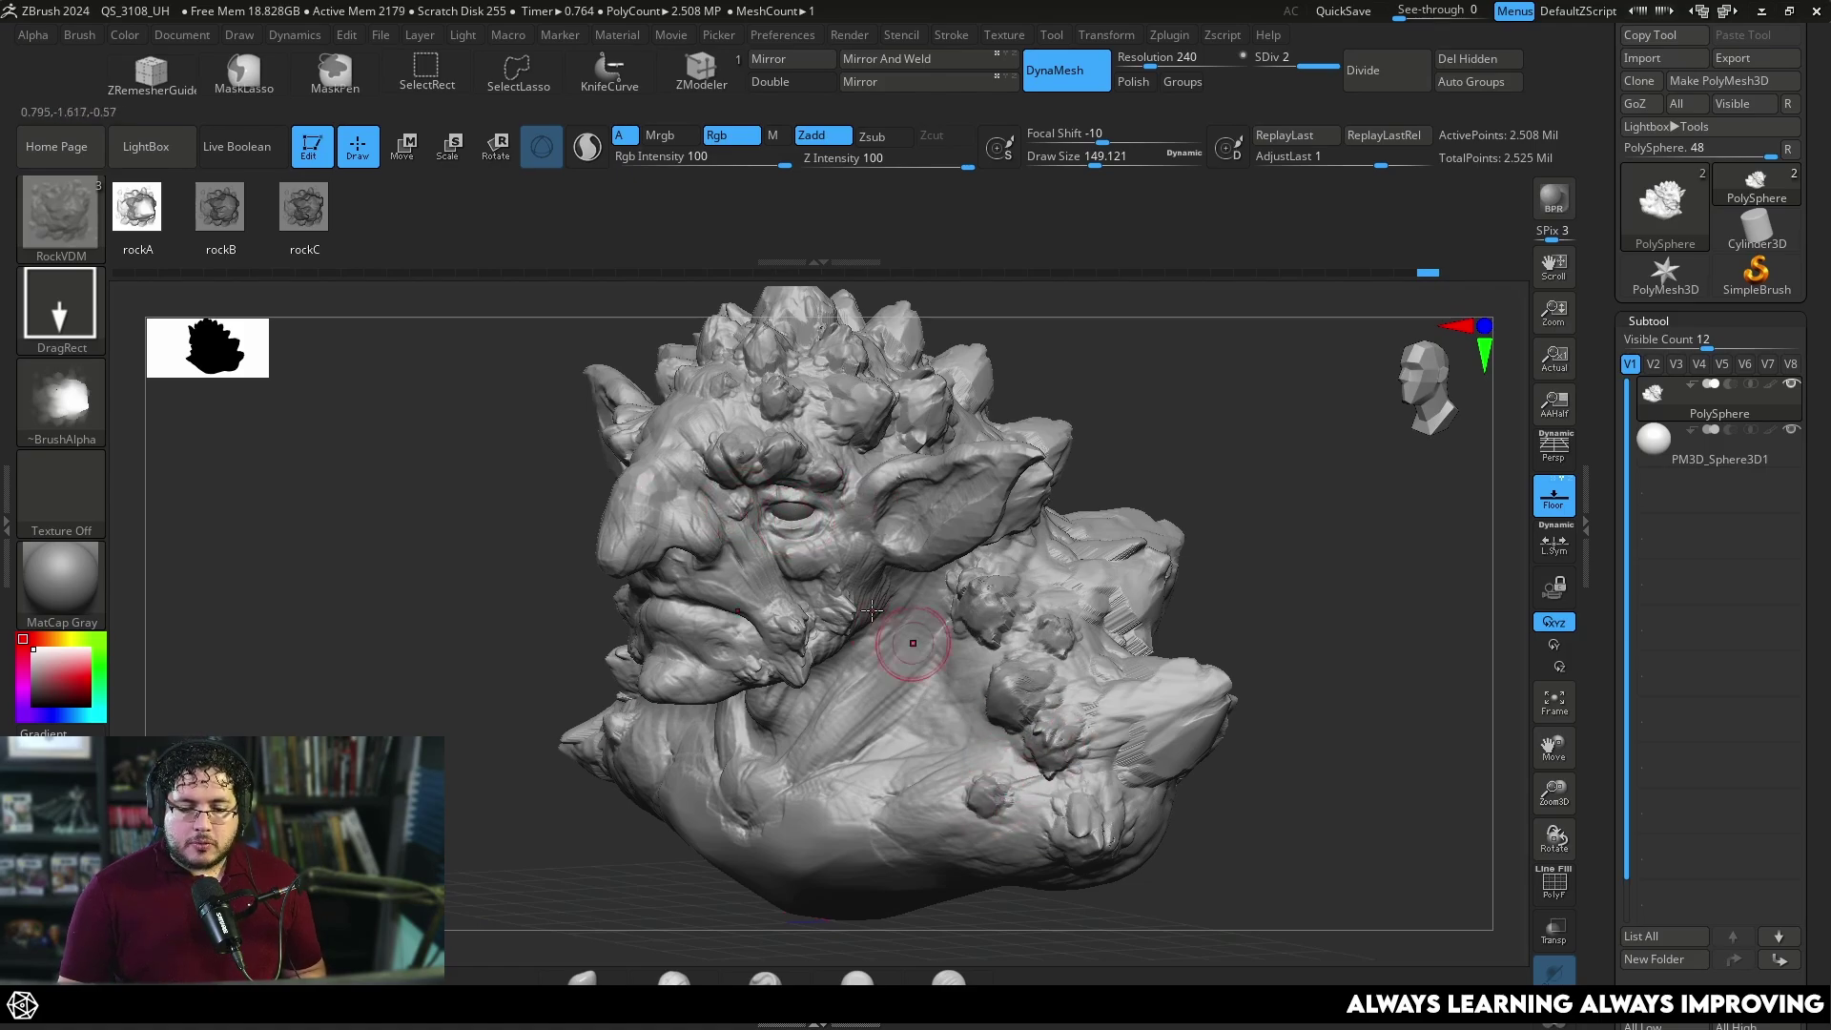
Stamp the rockB shape around the goblin's lower shoulder and chest.
left_click(229, 211)
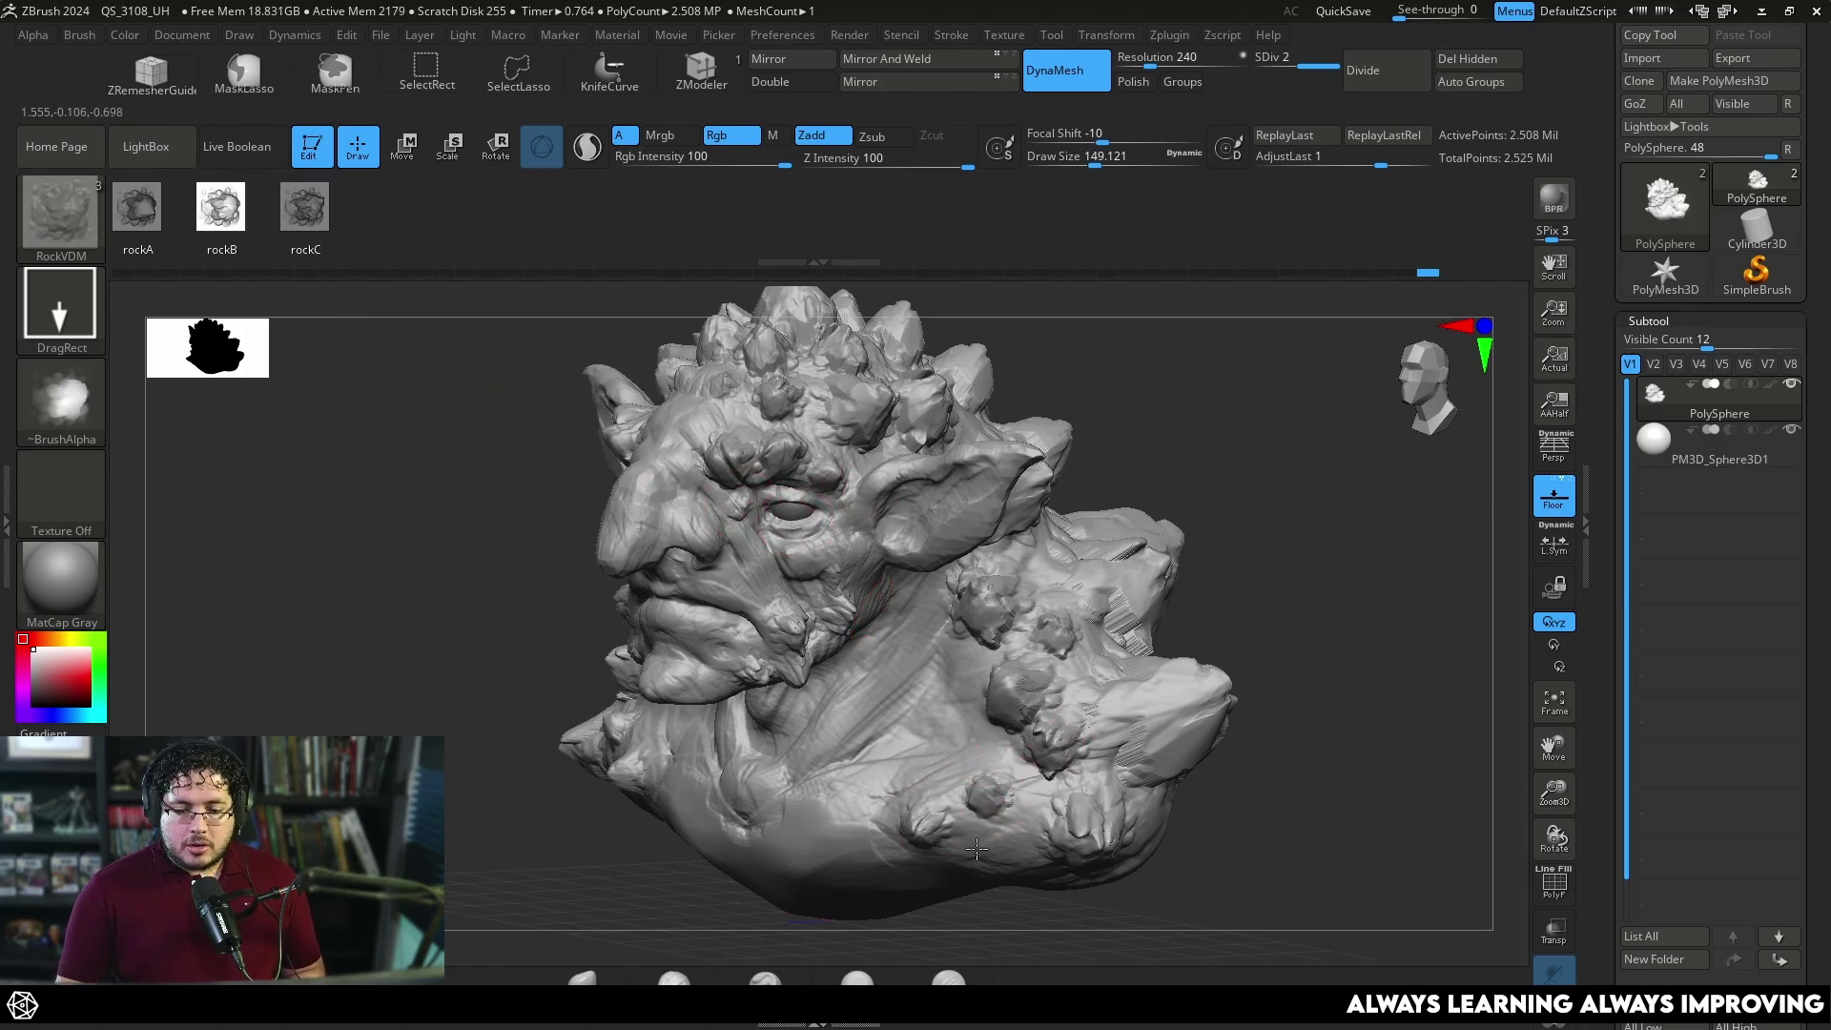
left_click_drag(979, 850, 994, 835)
left_click_drag(1274, 646, 1125, 715)
left_click_drag(993, 558, 1057, 594)
left_click_drag(1374, 830, 1296, 617, "alt")
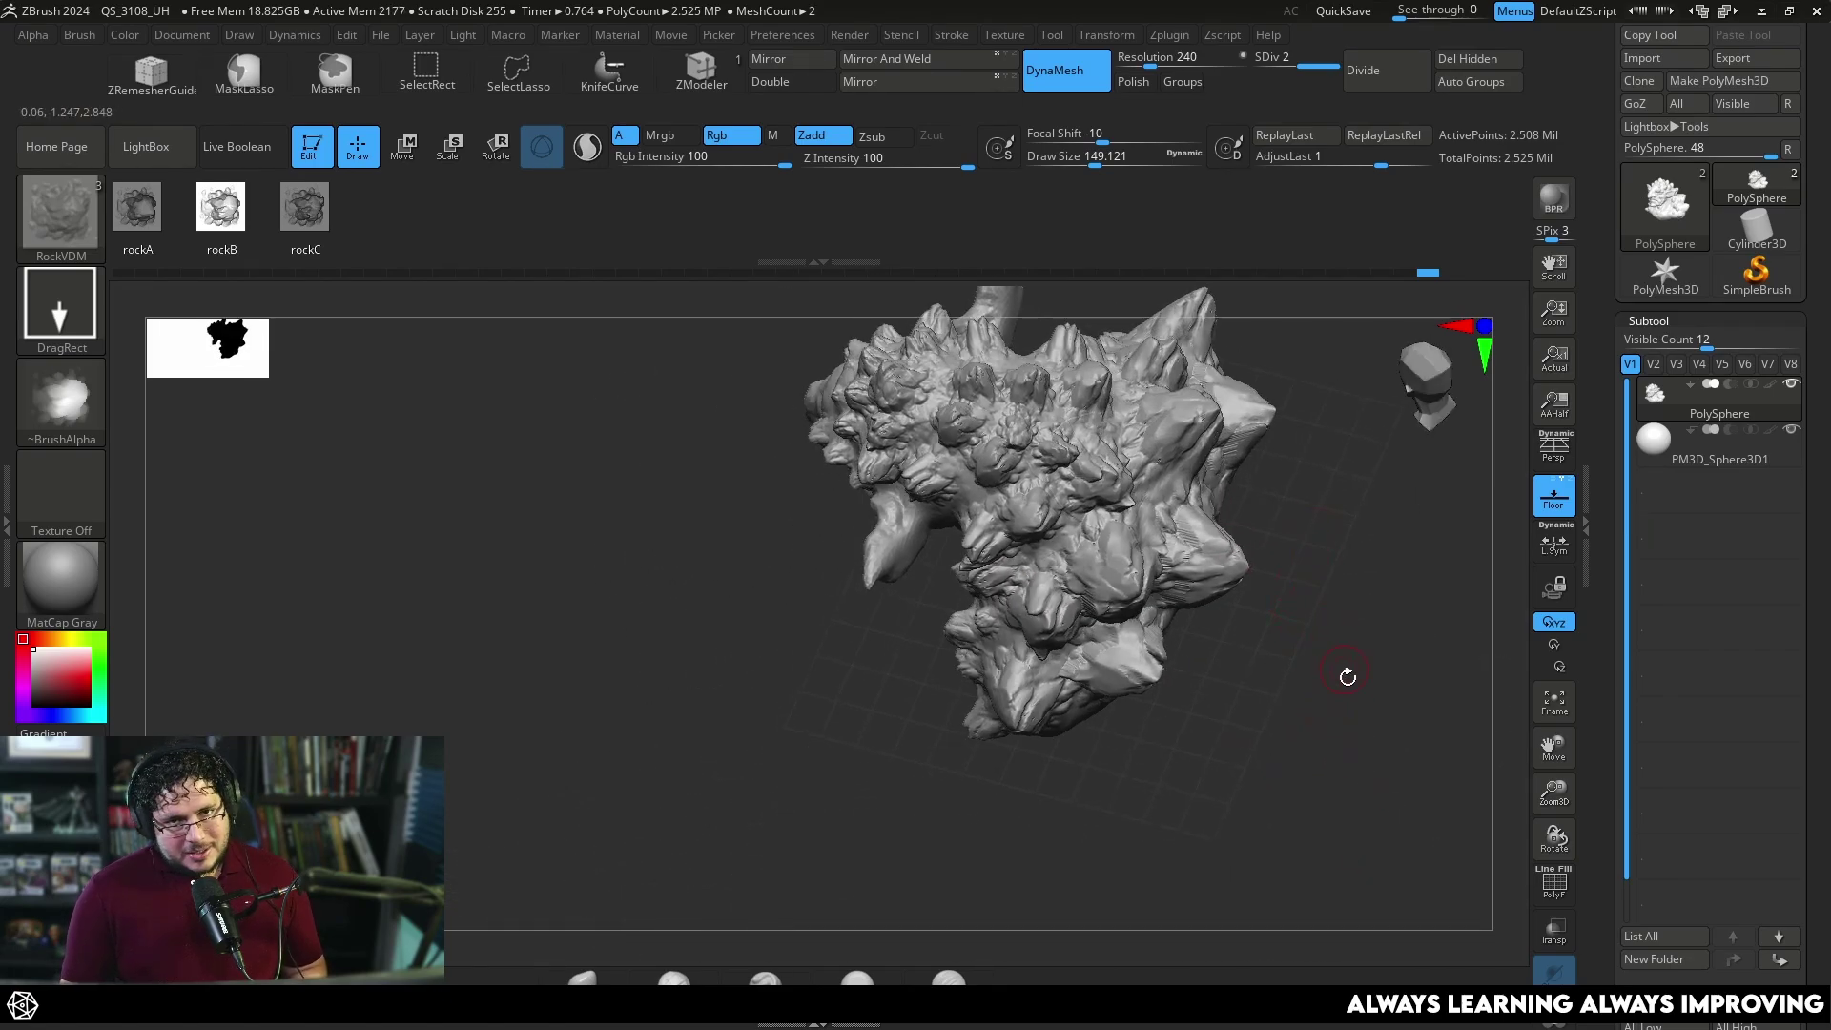
mouse_move(1351, 681)
left_mouse_down()
mouse_move(1332, 720)
mouse_move(1345, 740)
mouse_move(1341, 678)
mouse_move(1383, 785)
mouse_move(1354, 743)
mouse_move(1312, 748)
mouse_move(1377, 756)
mouse_move(815, 360)
left_mouse_up()
mouse_move(1076, 654)
left_mouse_down()
mouse_move(1320, 655)
mouse_move(1287, 687)
mouse_move(1241, 619)
left_mouse_up()
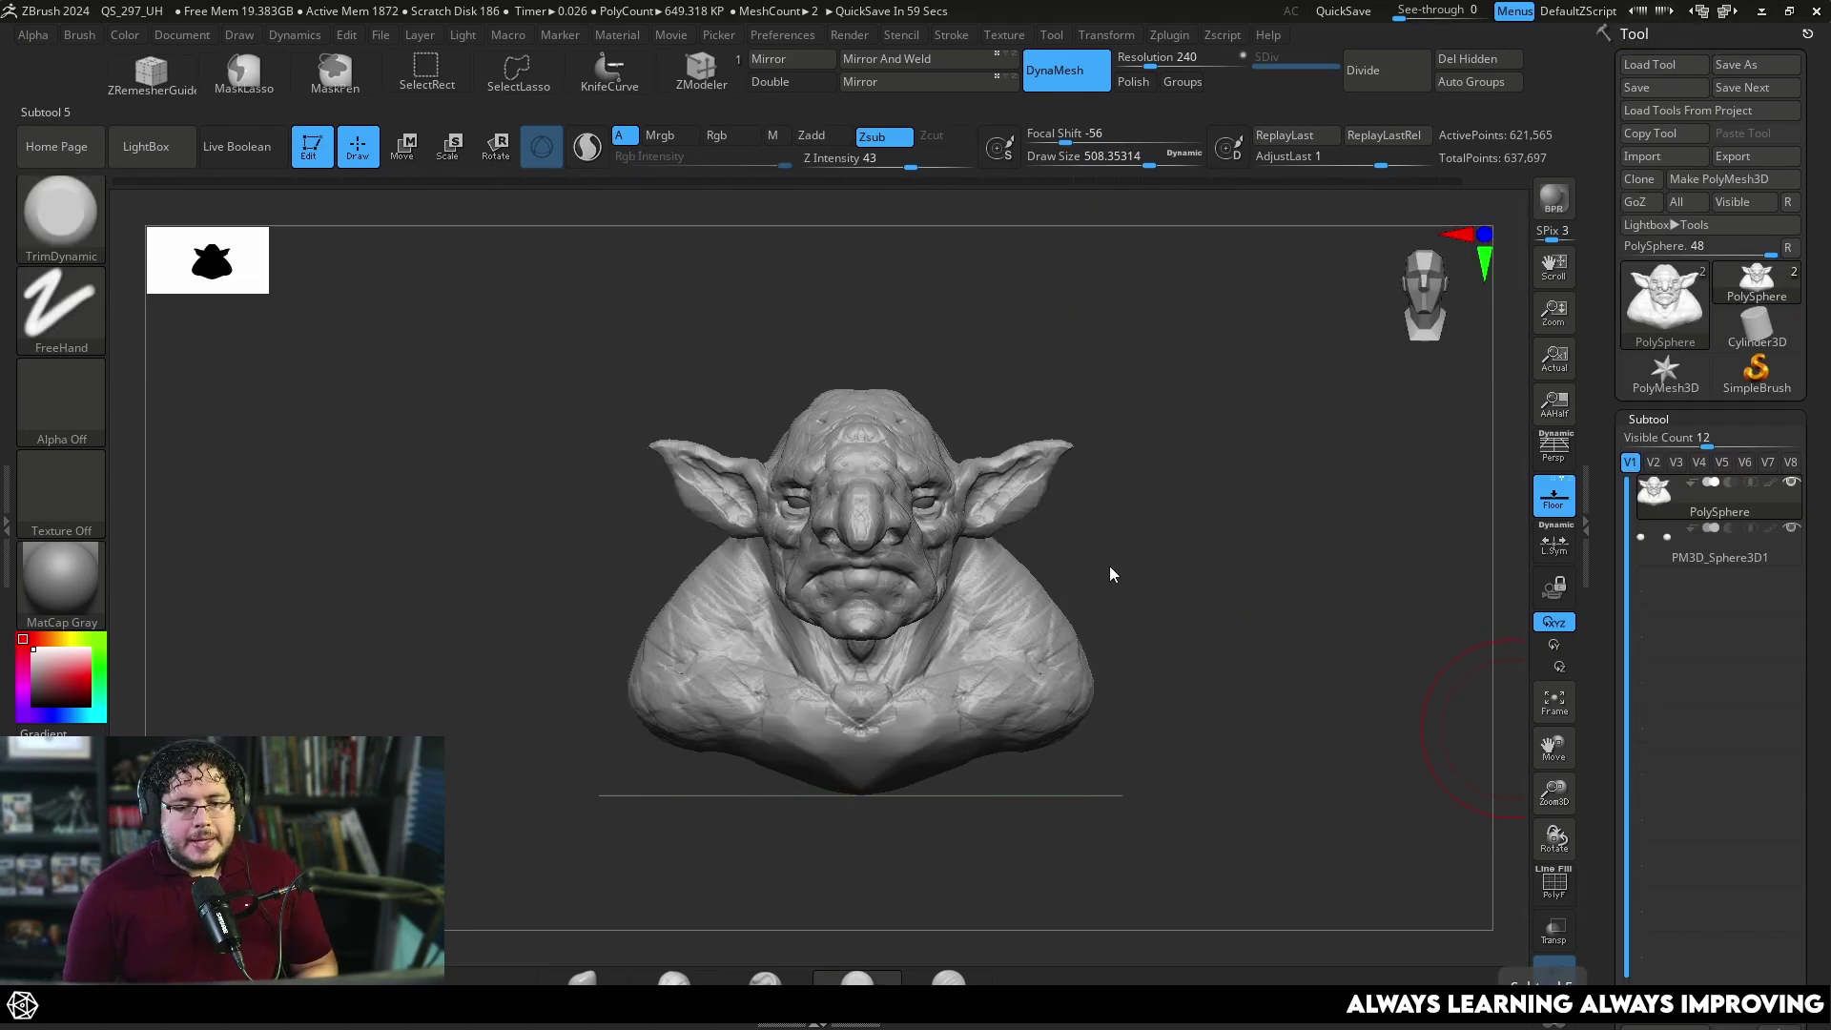
Switch to the Move brush on the clean goblin bust and set its draw size to about 393.
mouse_move(1107, 572)
left_mouse_down()
mouse_move(1181, 564)
mouse_move(1185, 592)
mouse_move(1198, 578)
left_mouse_up()
left_click_drag(1120, 372, 1165, 393)
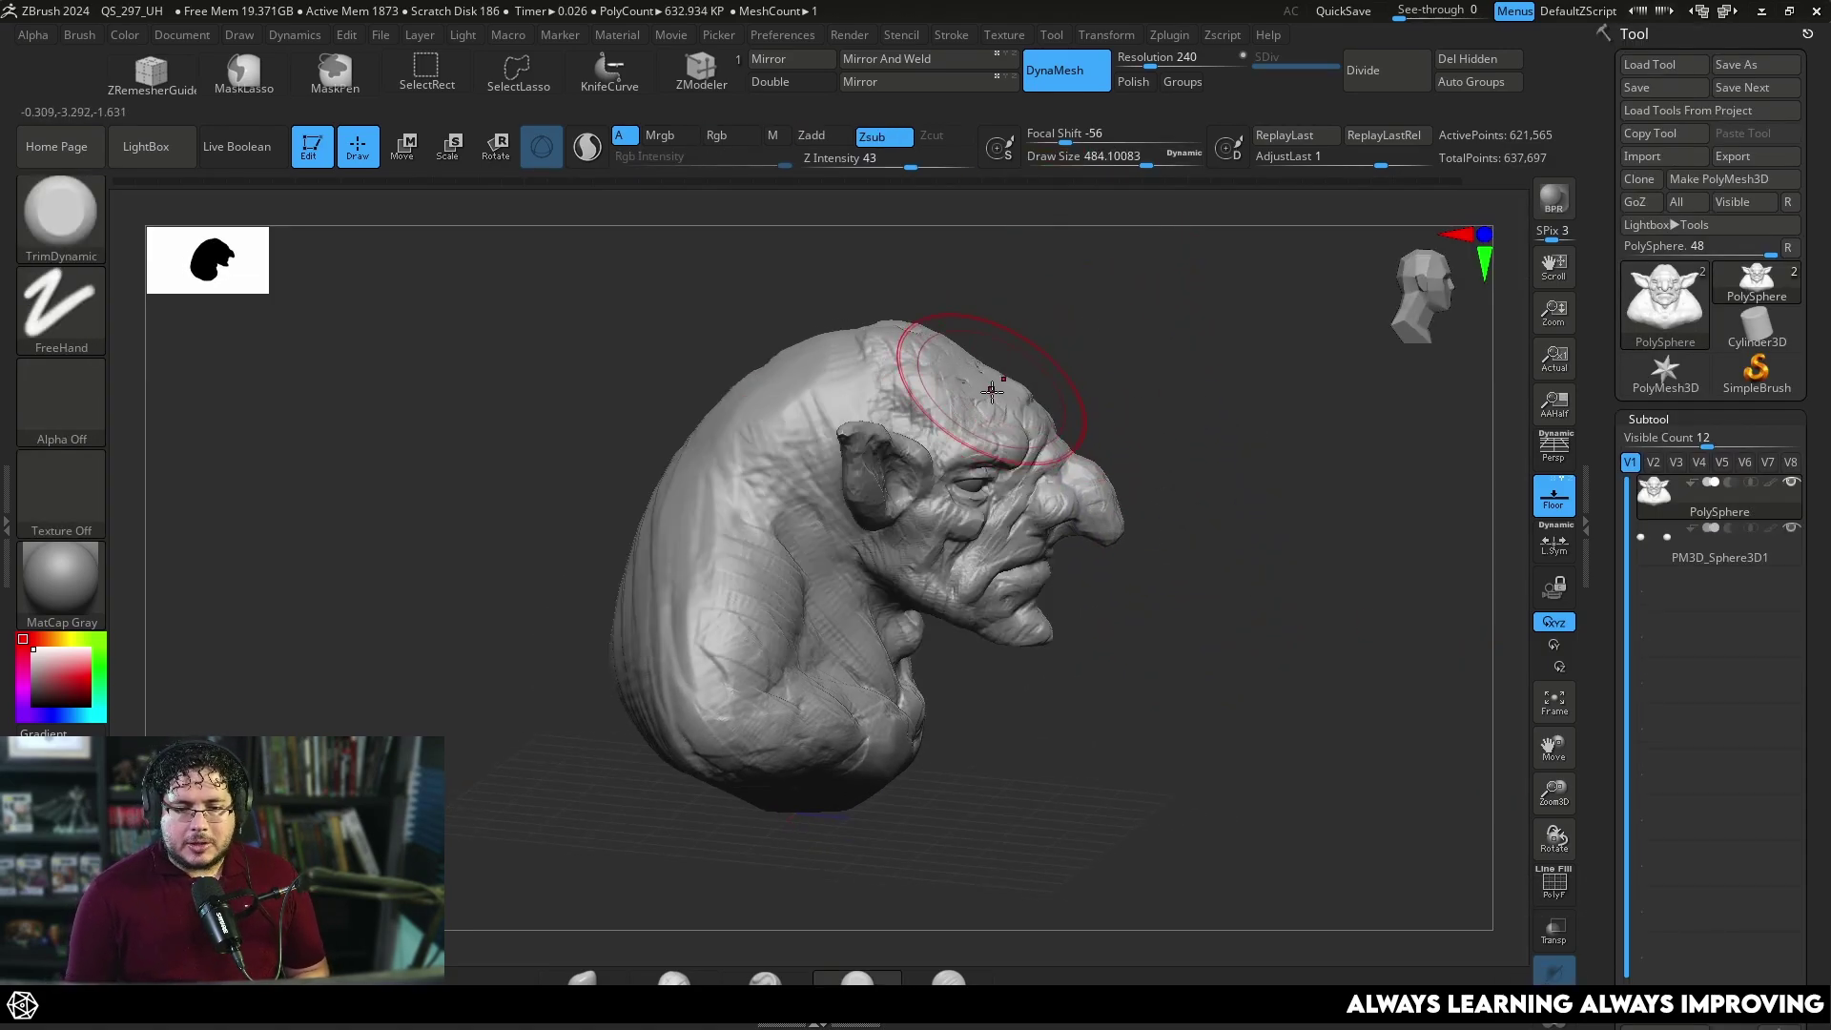
key("b")
key("m")
key("v")
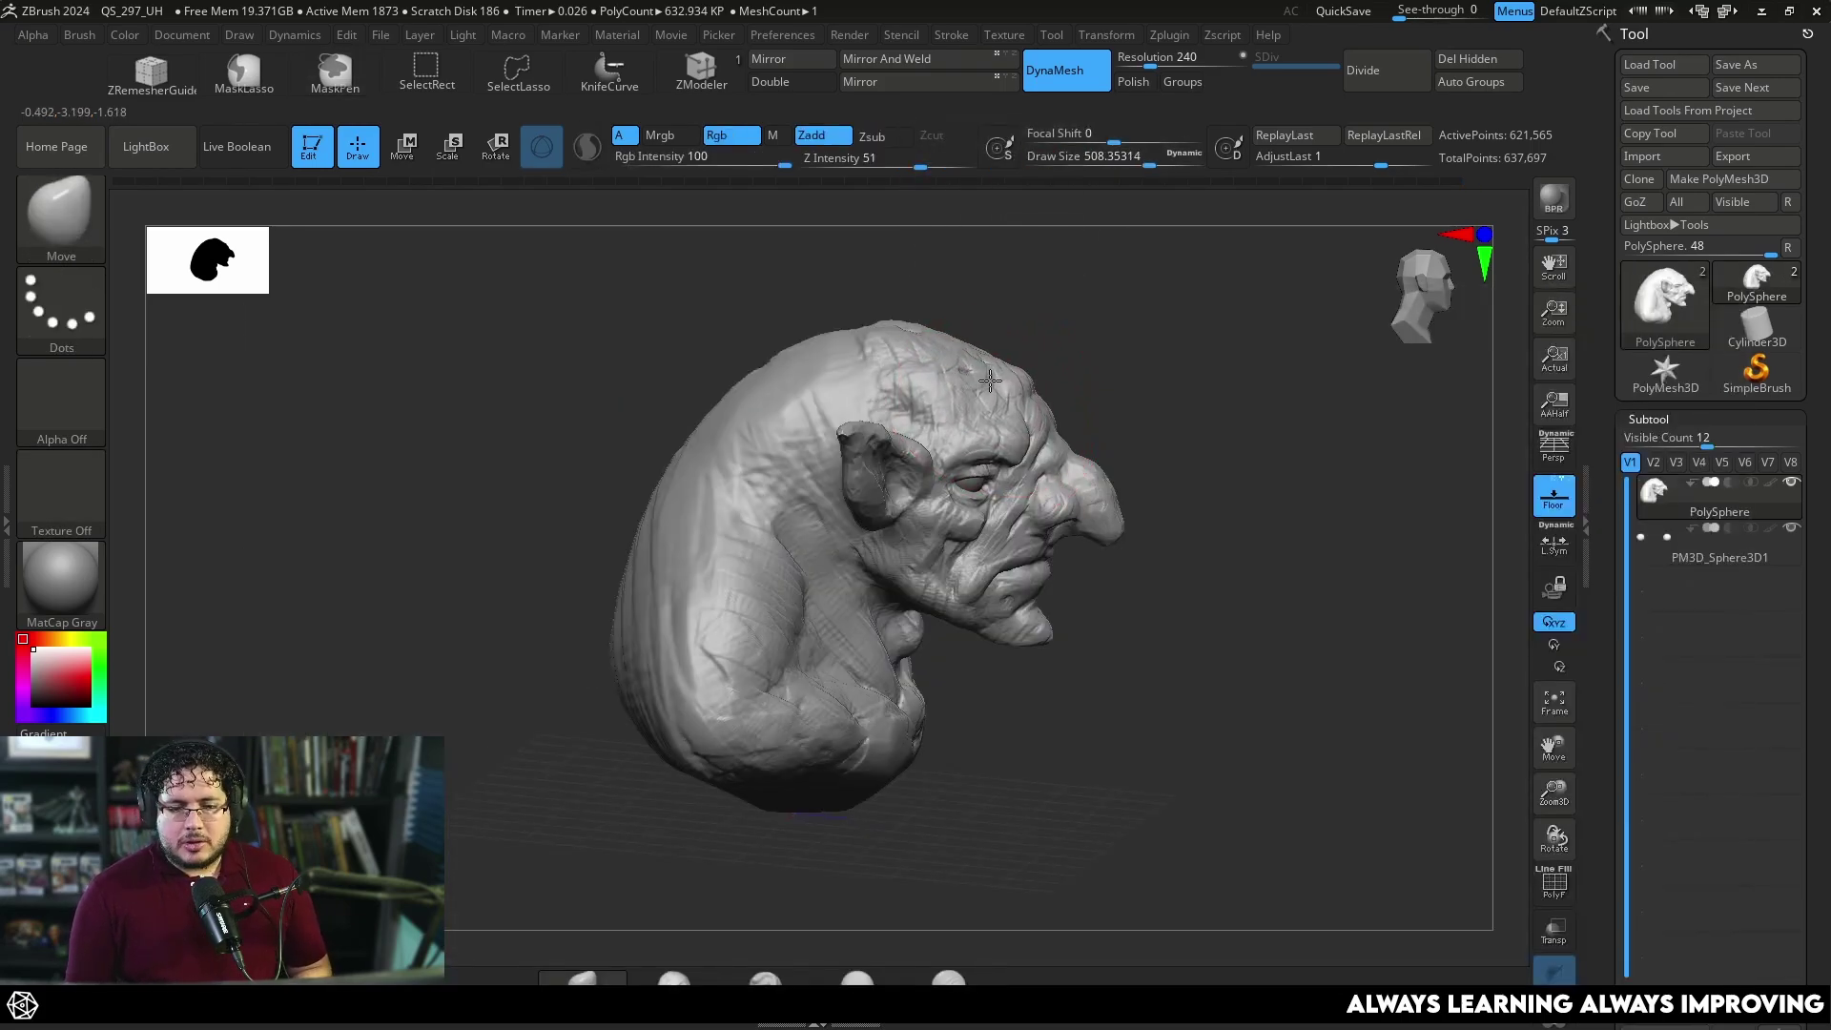
left_click_drag(1107, 361, 1170, 430)
left_click_drag(1393, 510, 1221, 529)
key("space")
left_click_drag(980, 436, 939, 434)
left_click_drag(834, 486, 973, 501)
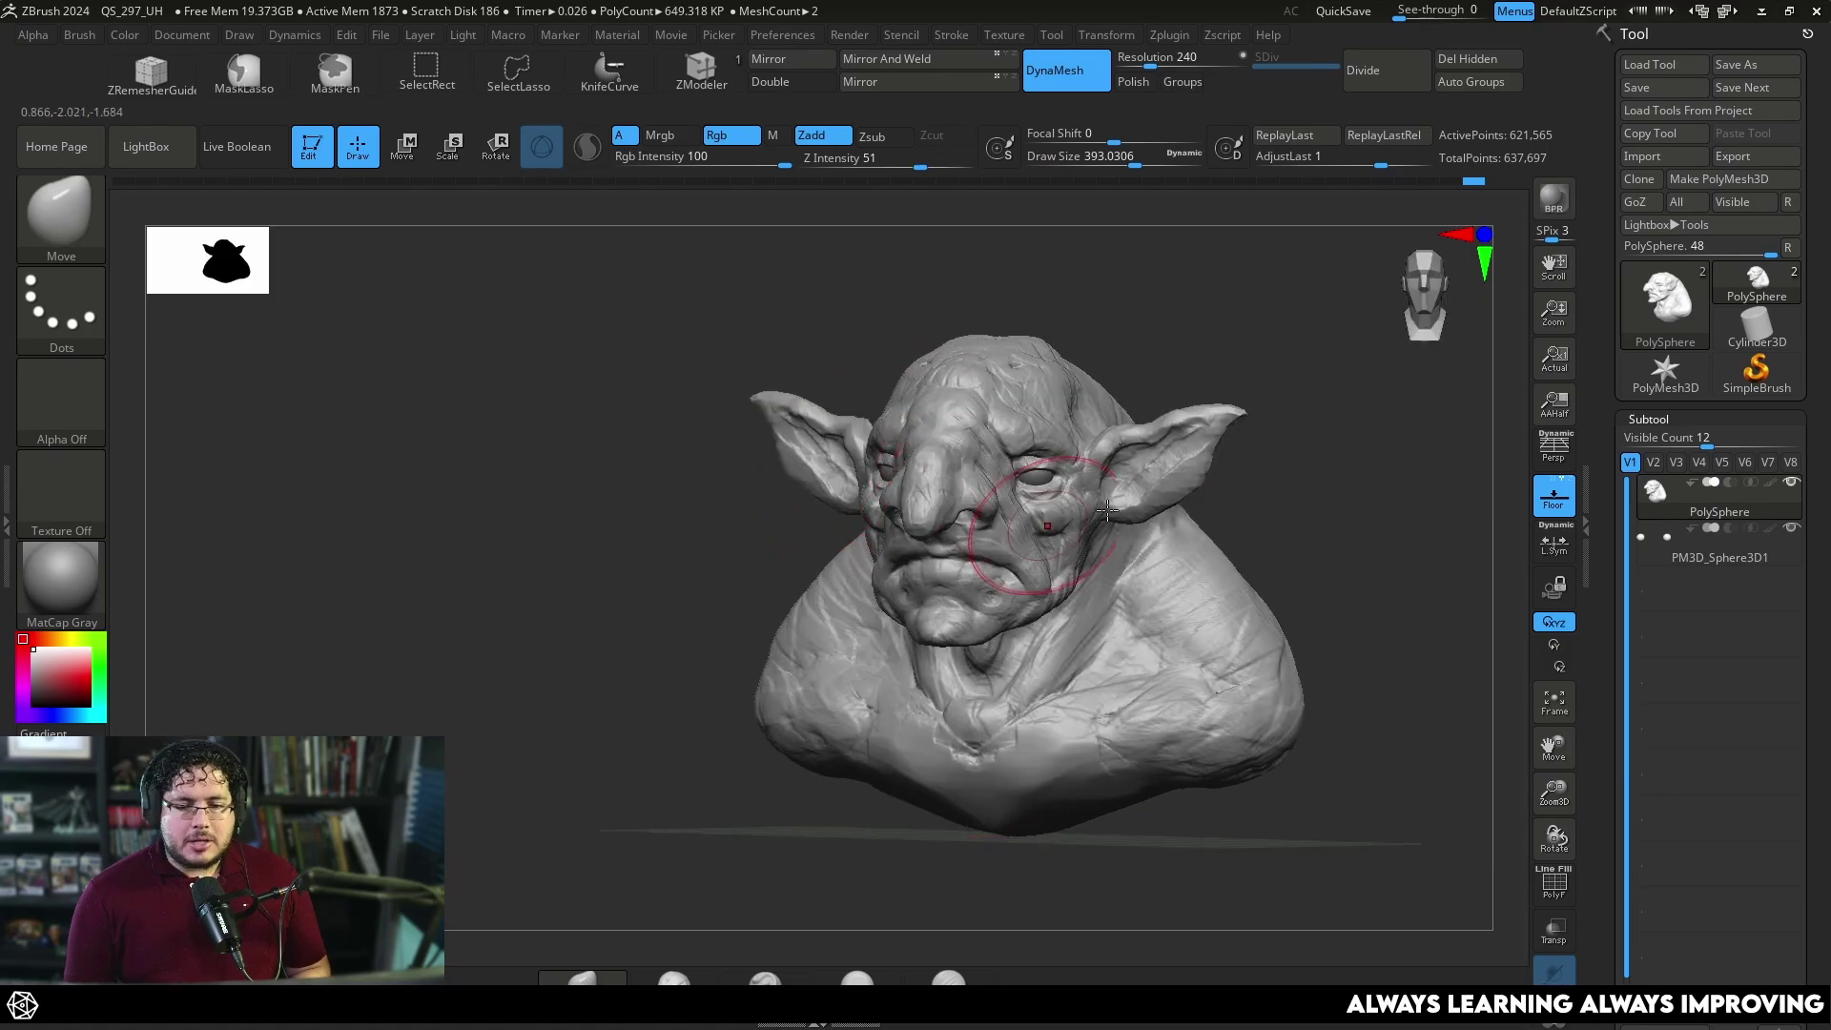
Adjust the goblin bust's form with the Move brush, using a draw size of about 743.
left_click_drag(1326, 488, 1278, 438, "alt")
mouse_move(1142, 496)
right_mouse_down()
mouse_move(1272, 433)
mouse_move(1205, 438)
mouse_move(1049, 340)
right_mouse_up()
key("space")
left_click_drag(1191, 541, 1210, 539)
right_click_drag(1210, 539, 1231, 546)
key("space")
left_click_drag(1203, 542, 1218, 544)
right_click_drag(1166, 679, 1230, 591)
mouse_move(1278, 510)
right_mouse_down()
mouse_move(1328, 462)
mouse_move(1222, 506)
right_mouse_up()
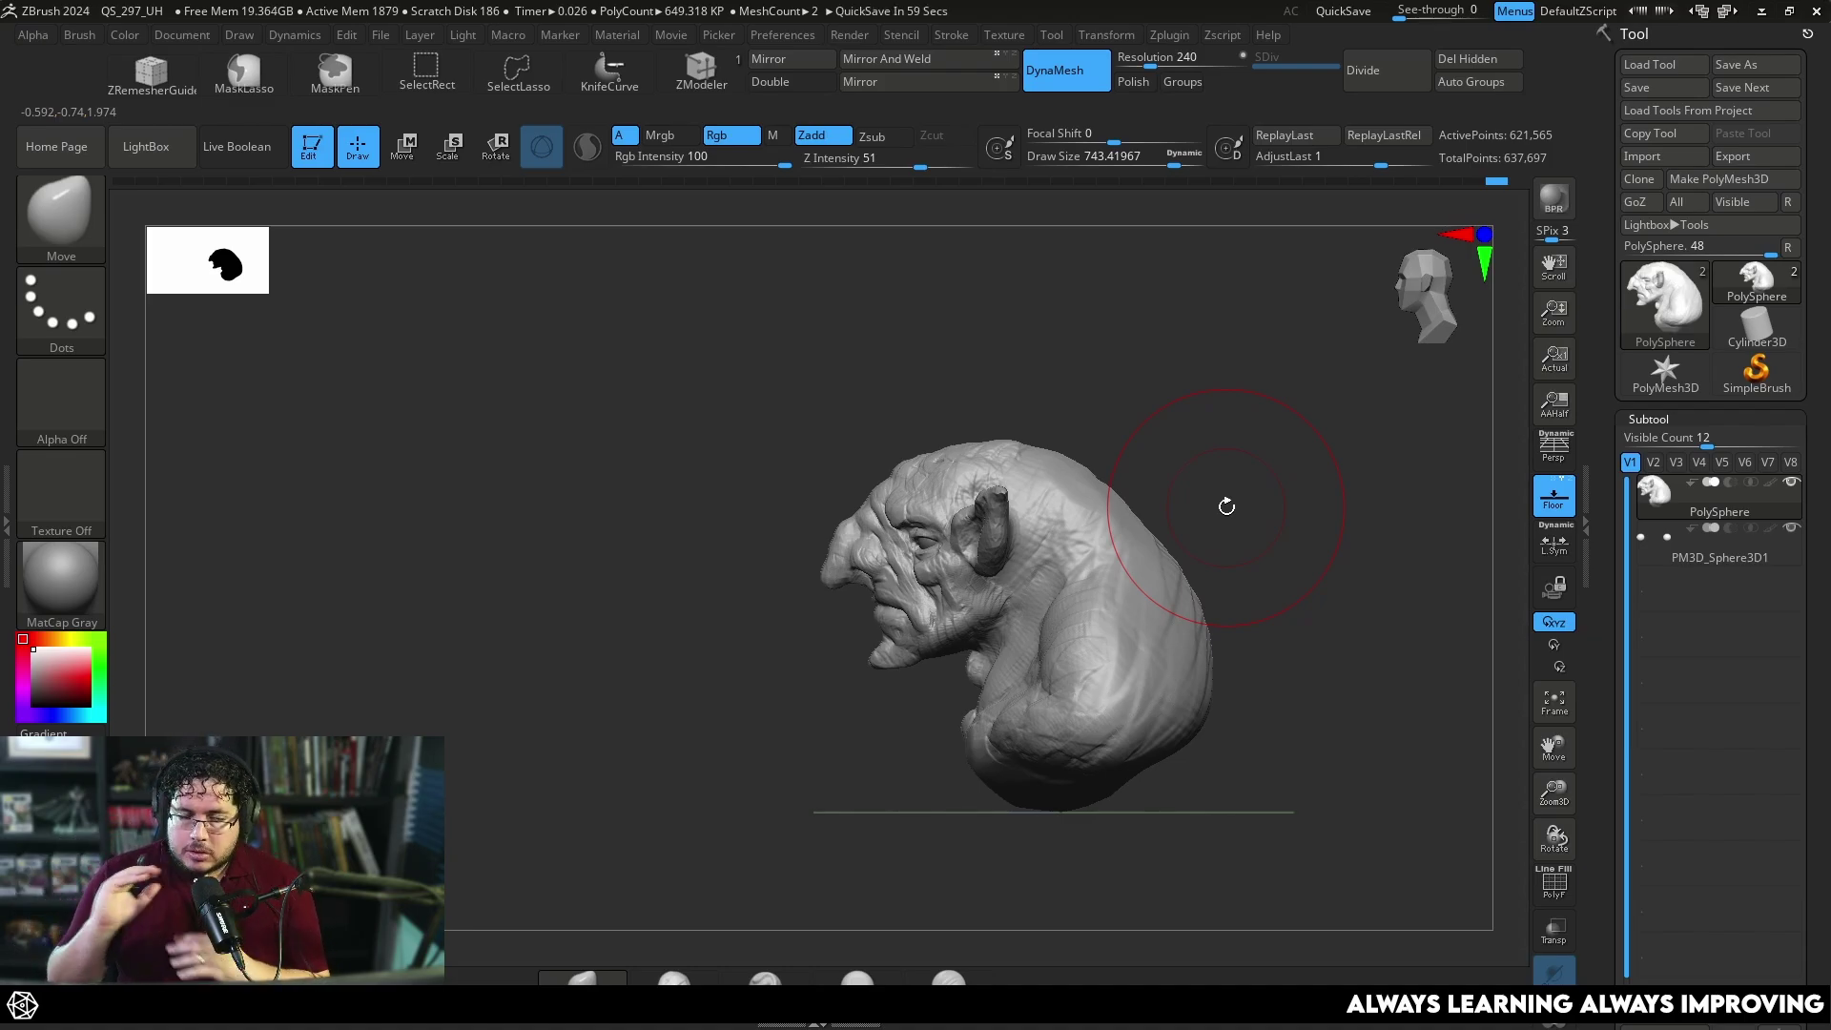
Quick-save the goblin bust project.
left_click(160, 152)
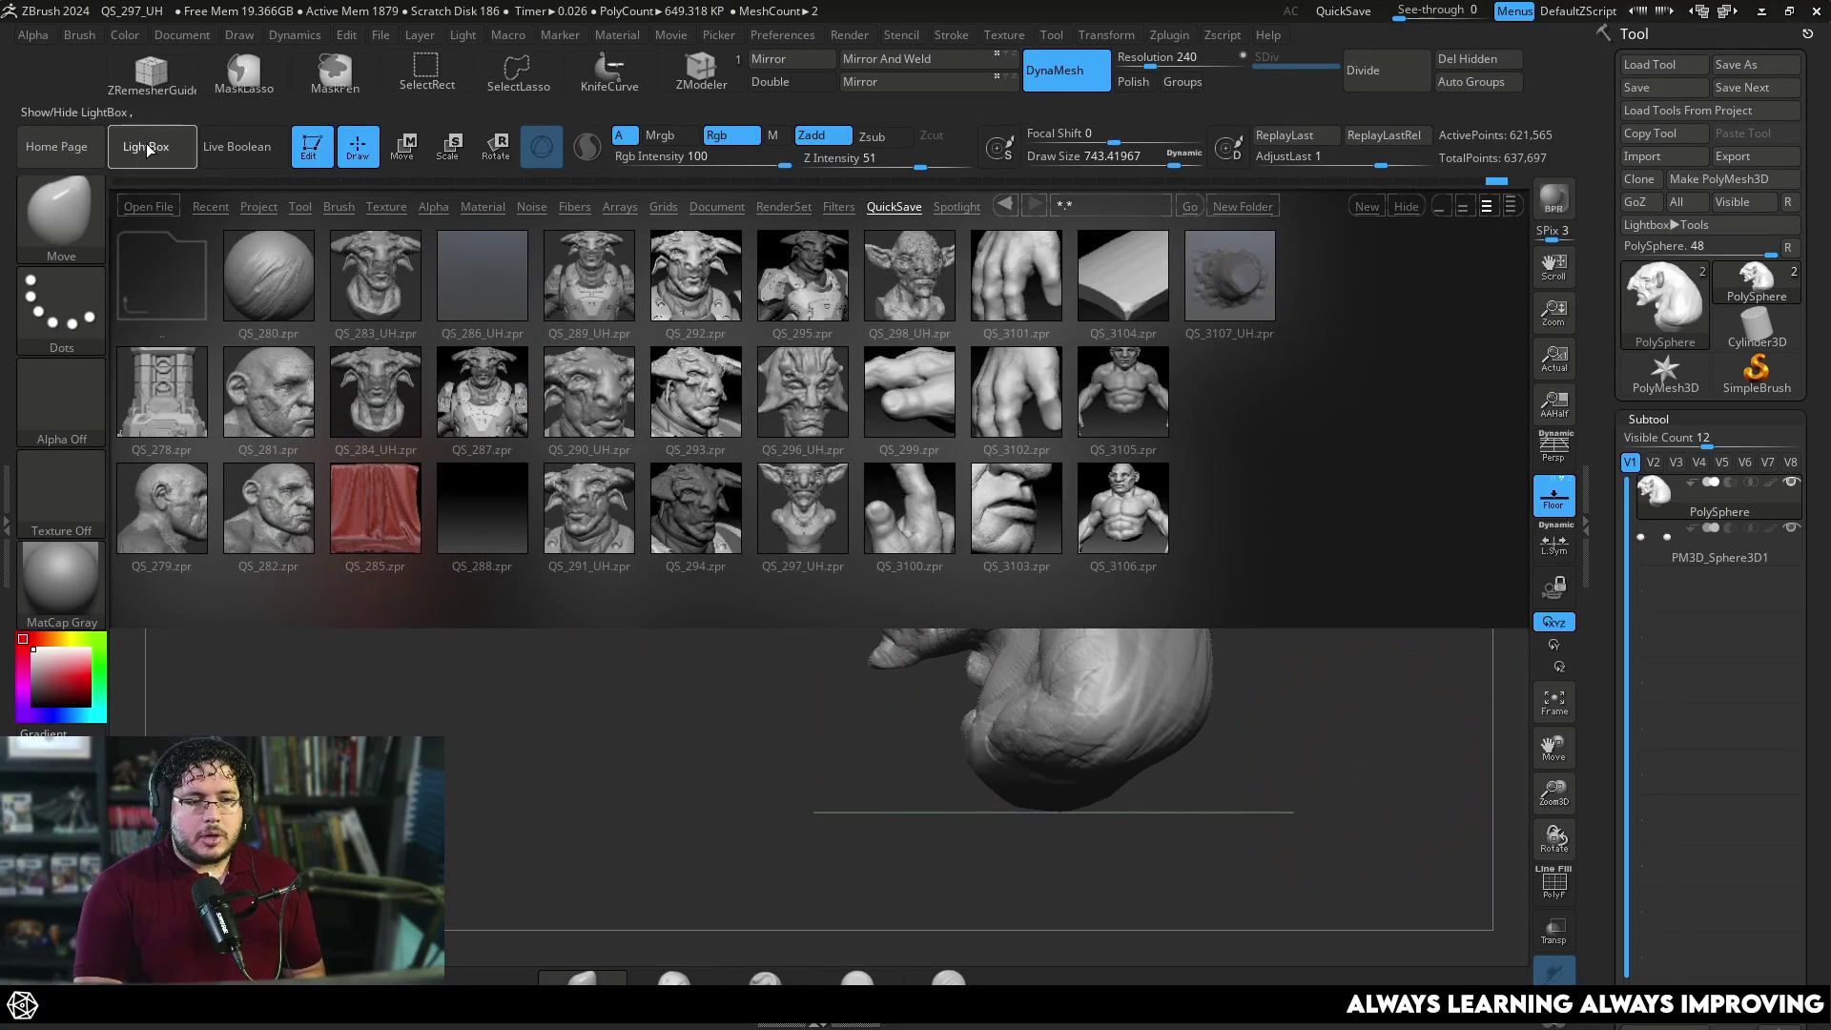
left_click(151, 146)
left_click(1343, 11)
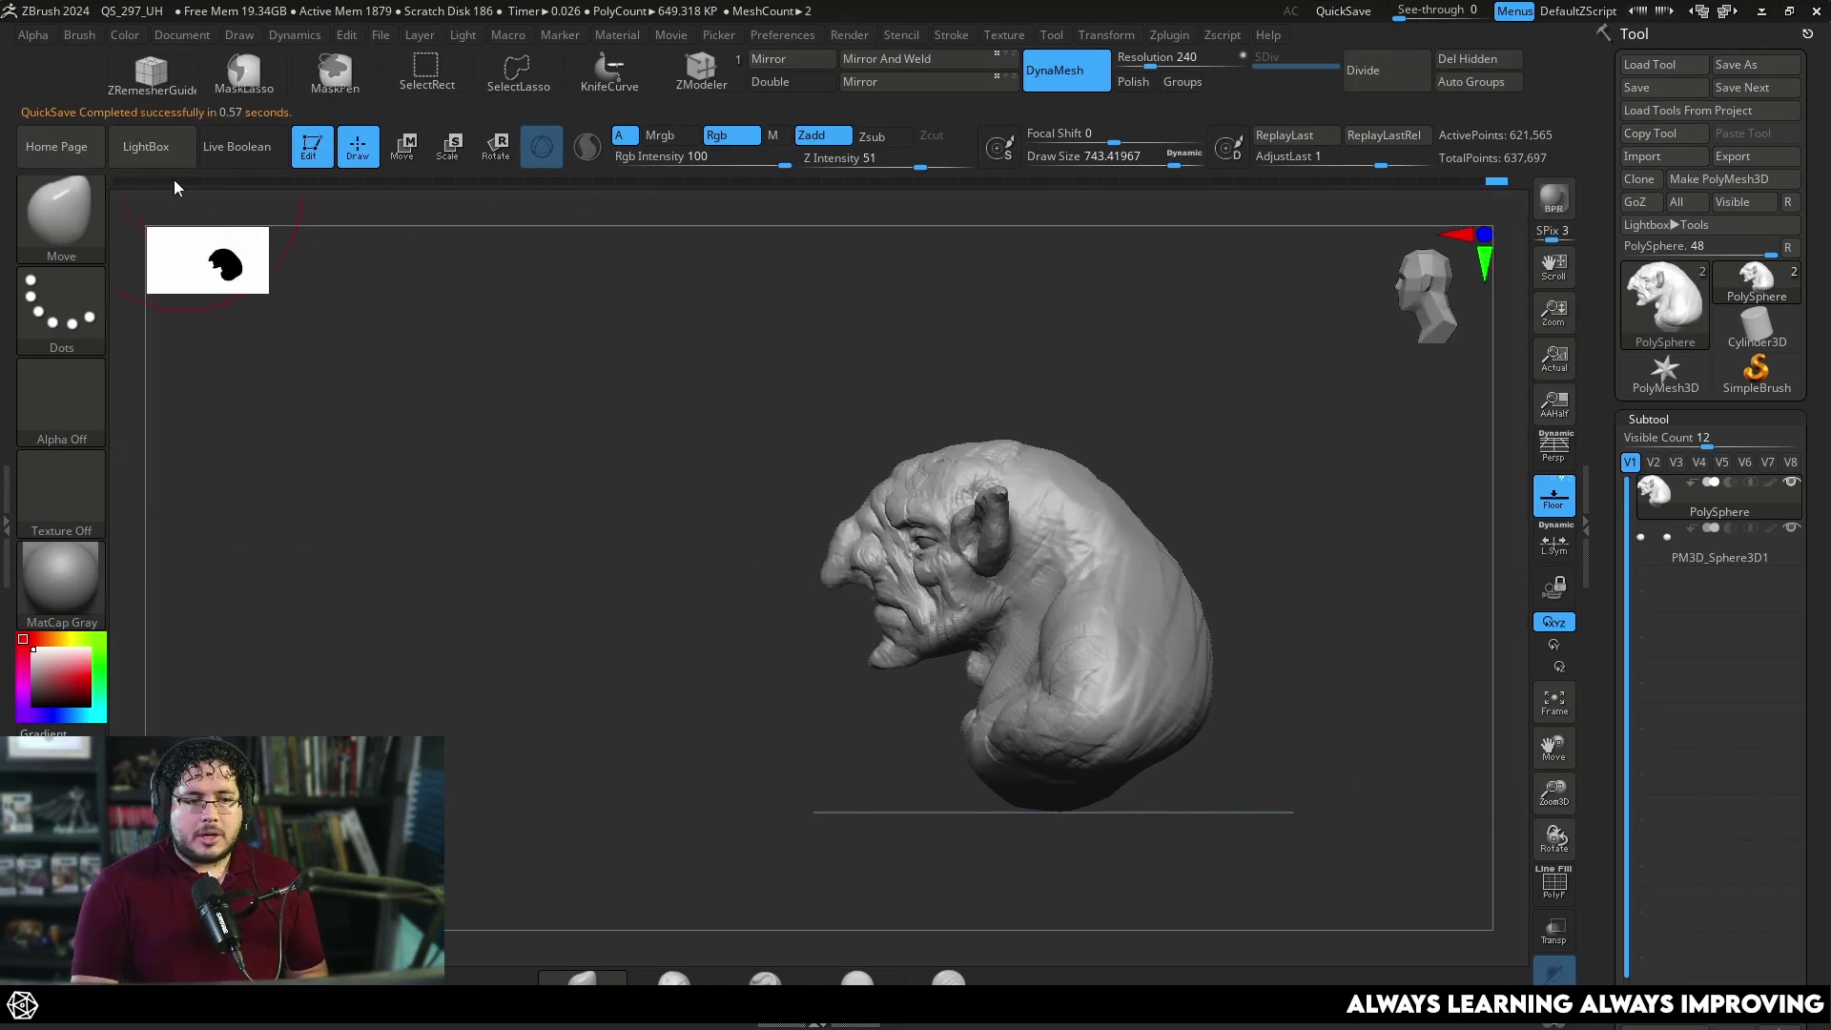
Load the Brush3DTemplate1024 project from the Misc folder of the project library.
left_click(148, 146)
left_click(258, 207)
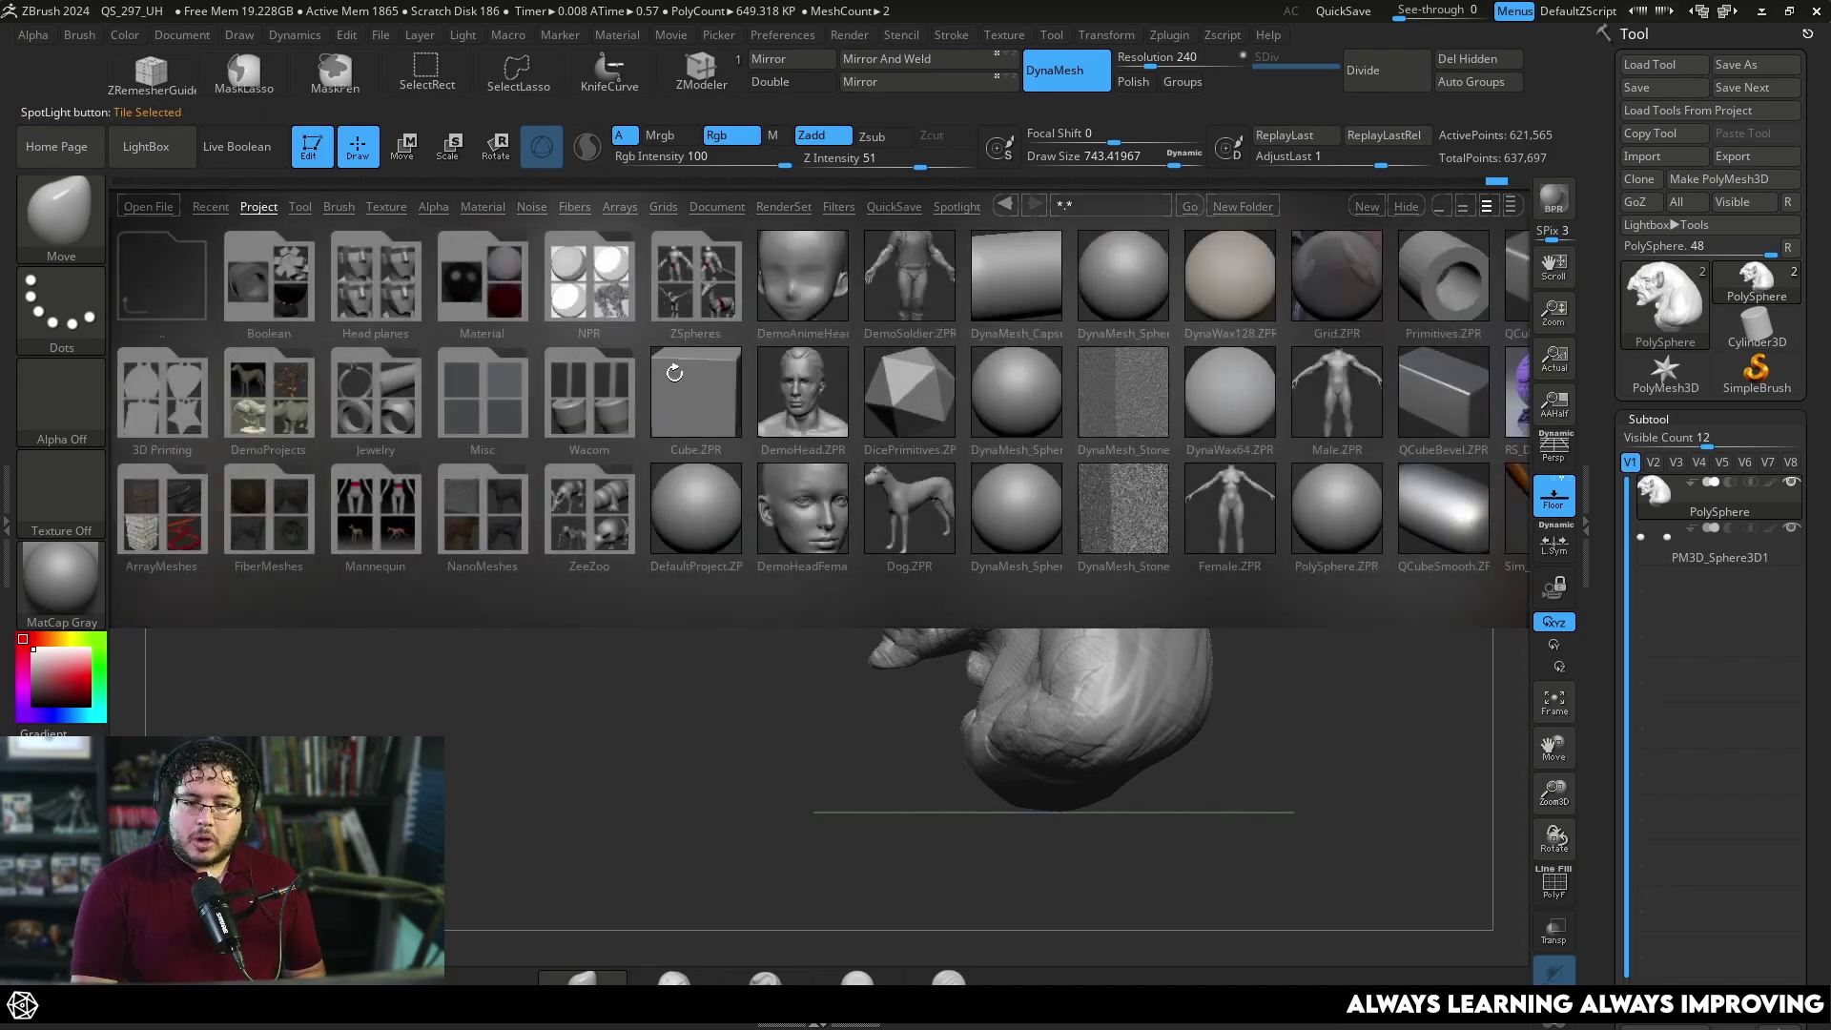
left_click(464, 397)
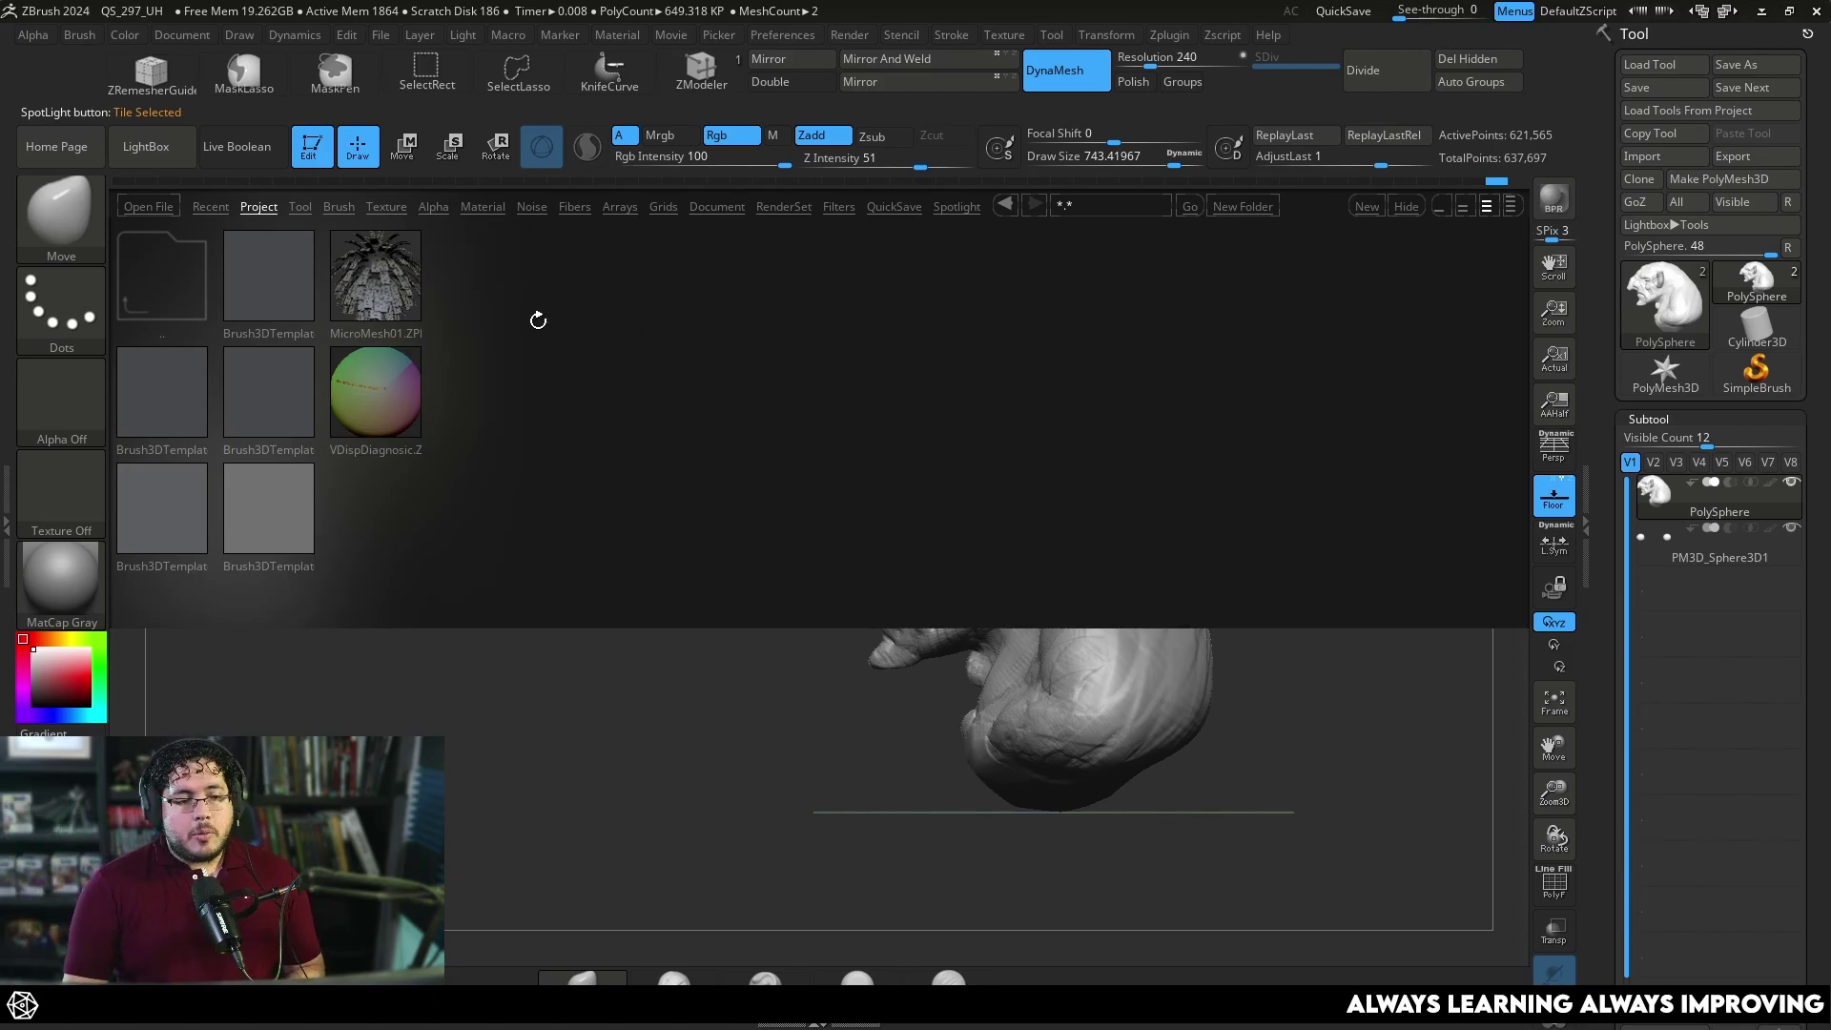
left_click(186, 299)
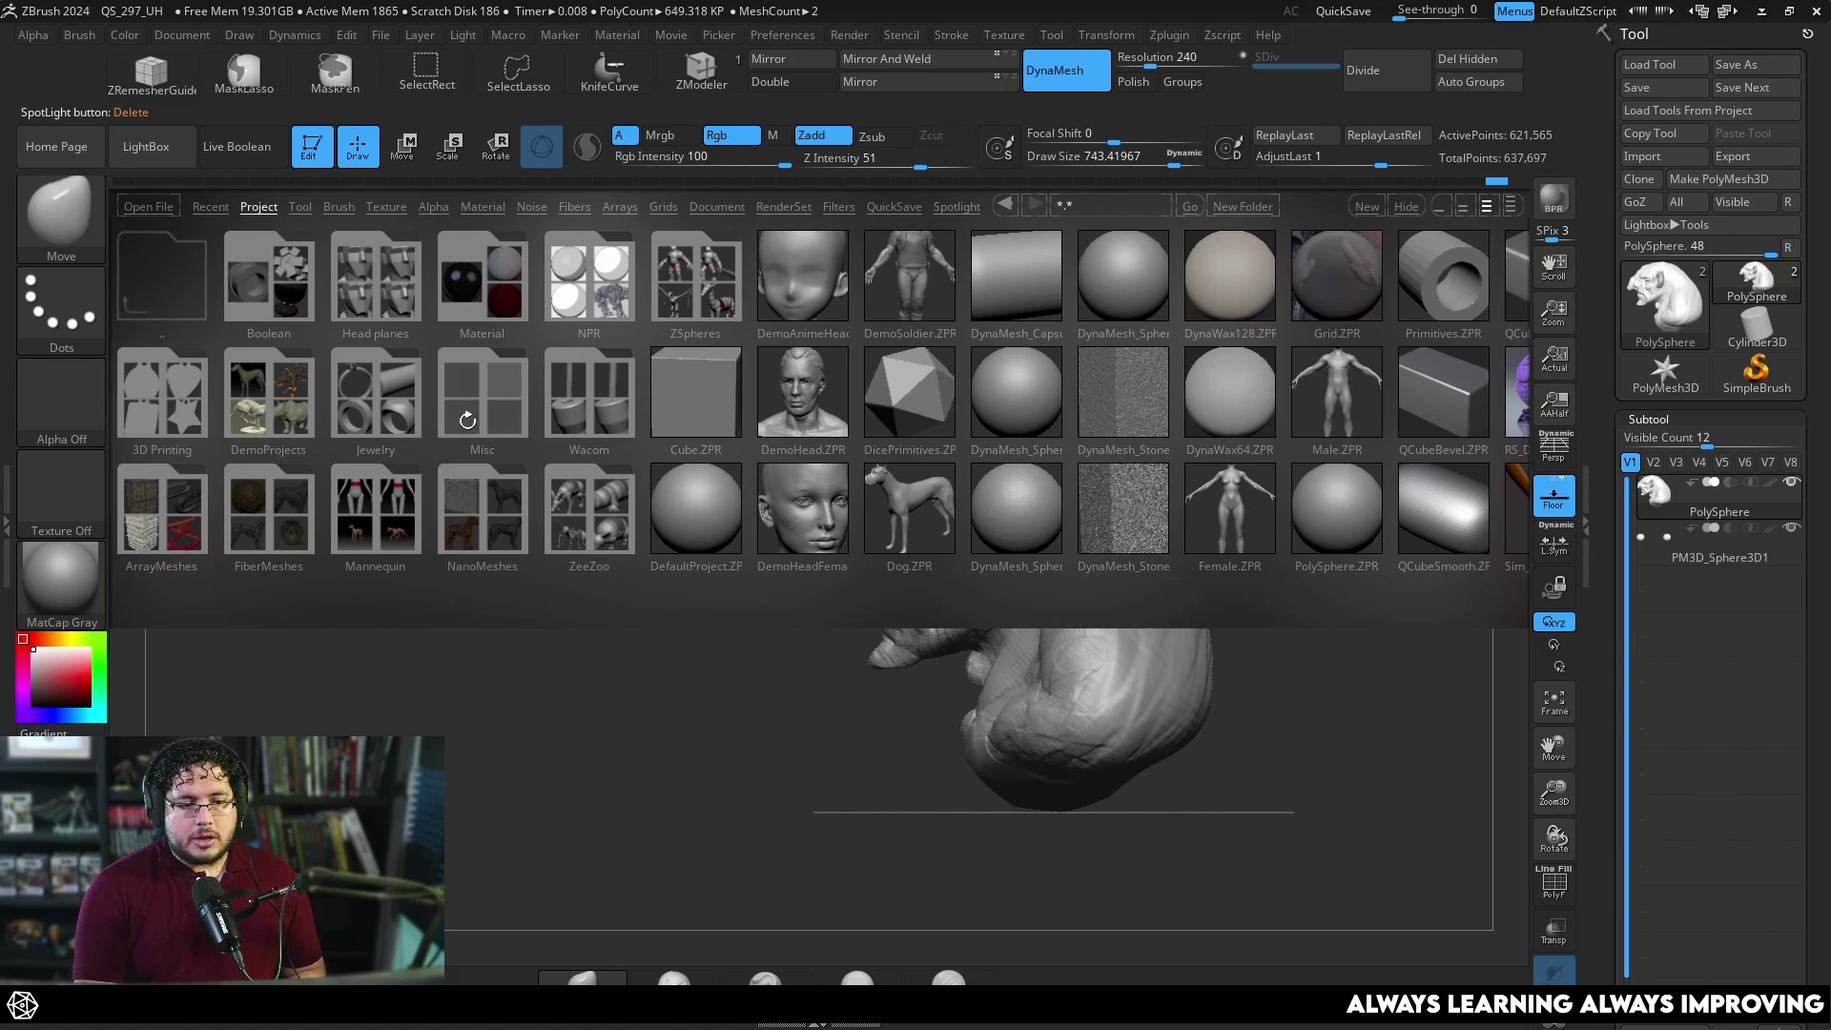
left_click(466, 416)
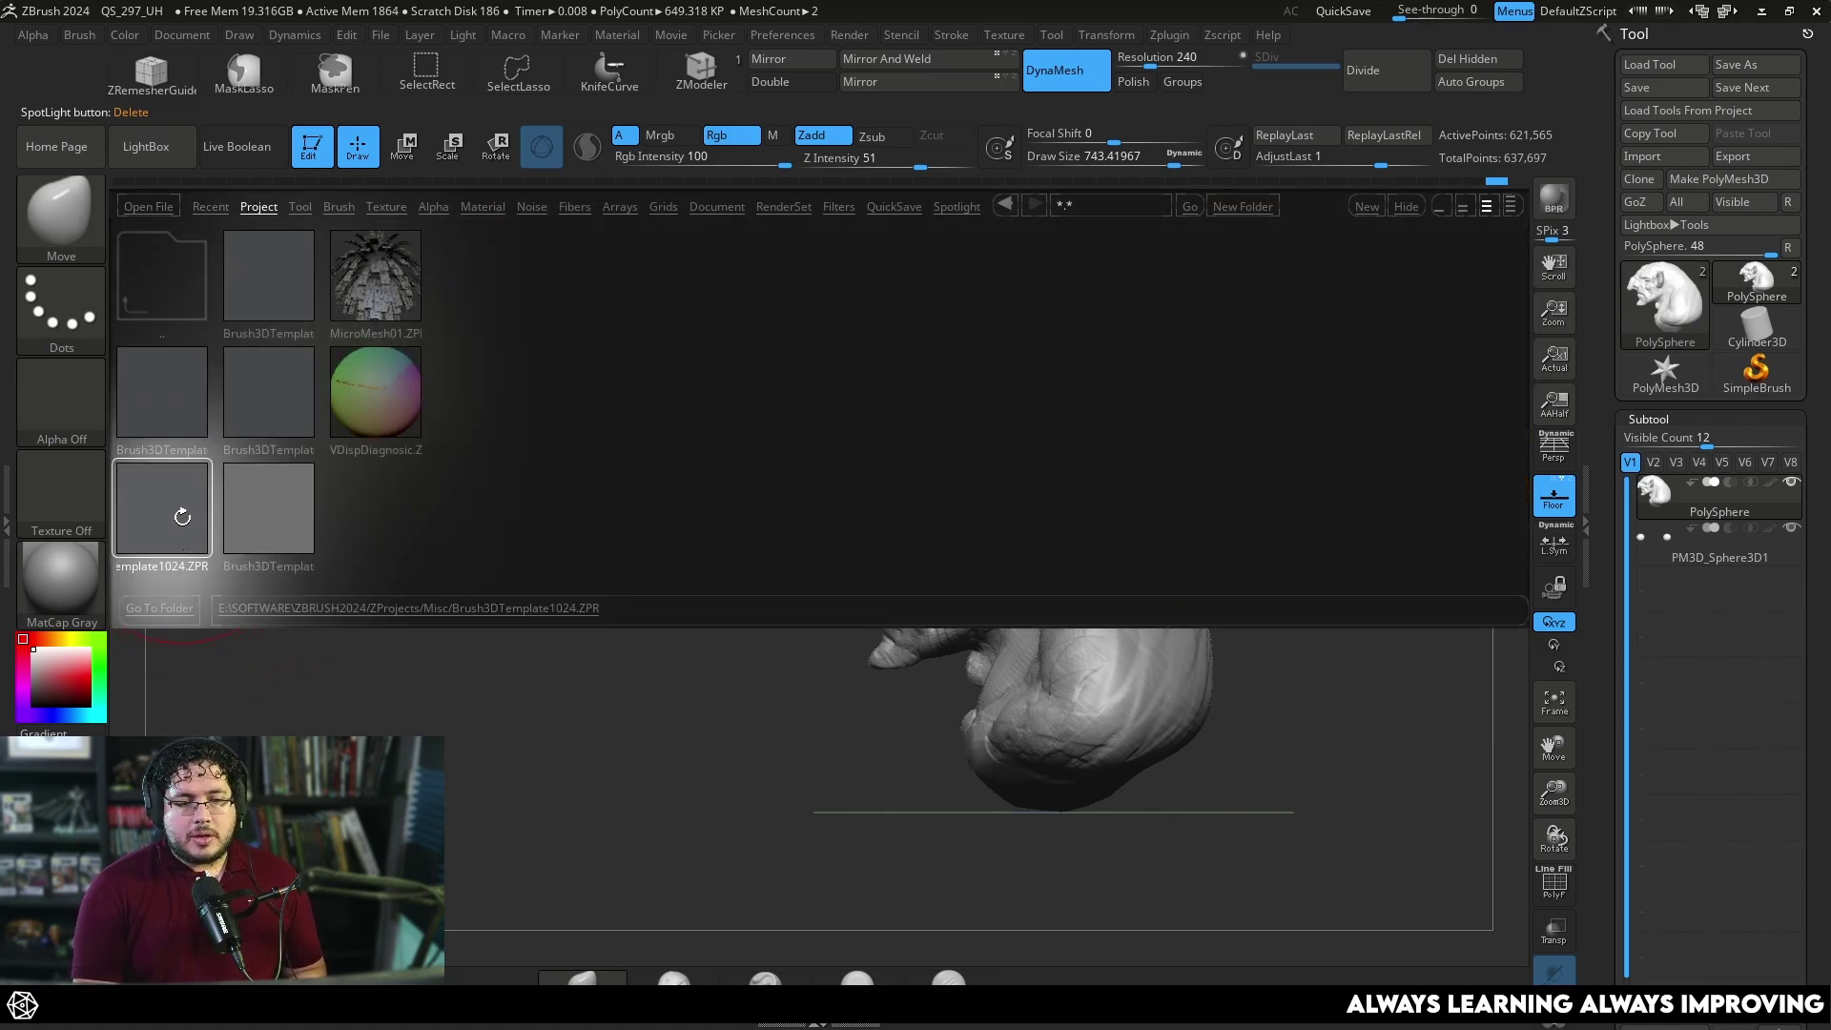
left_click(988, 569)
Reduce the draw size to about 172 and turn off perspective for the template plane.
key("space")
left_click_drag(1155, 575, 1130, 593, "shift")
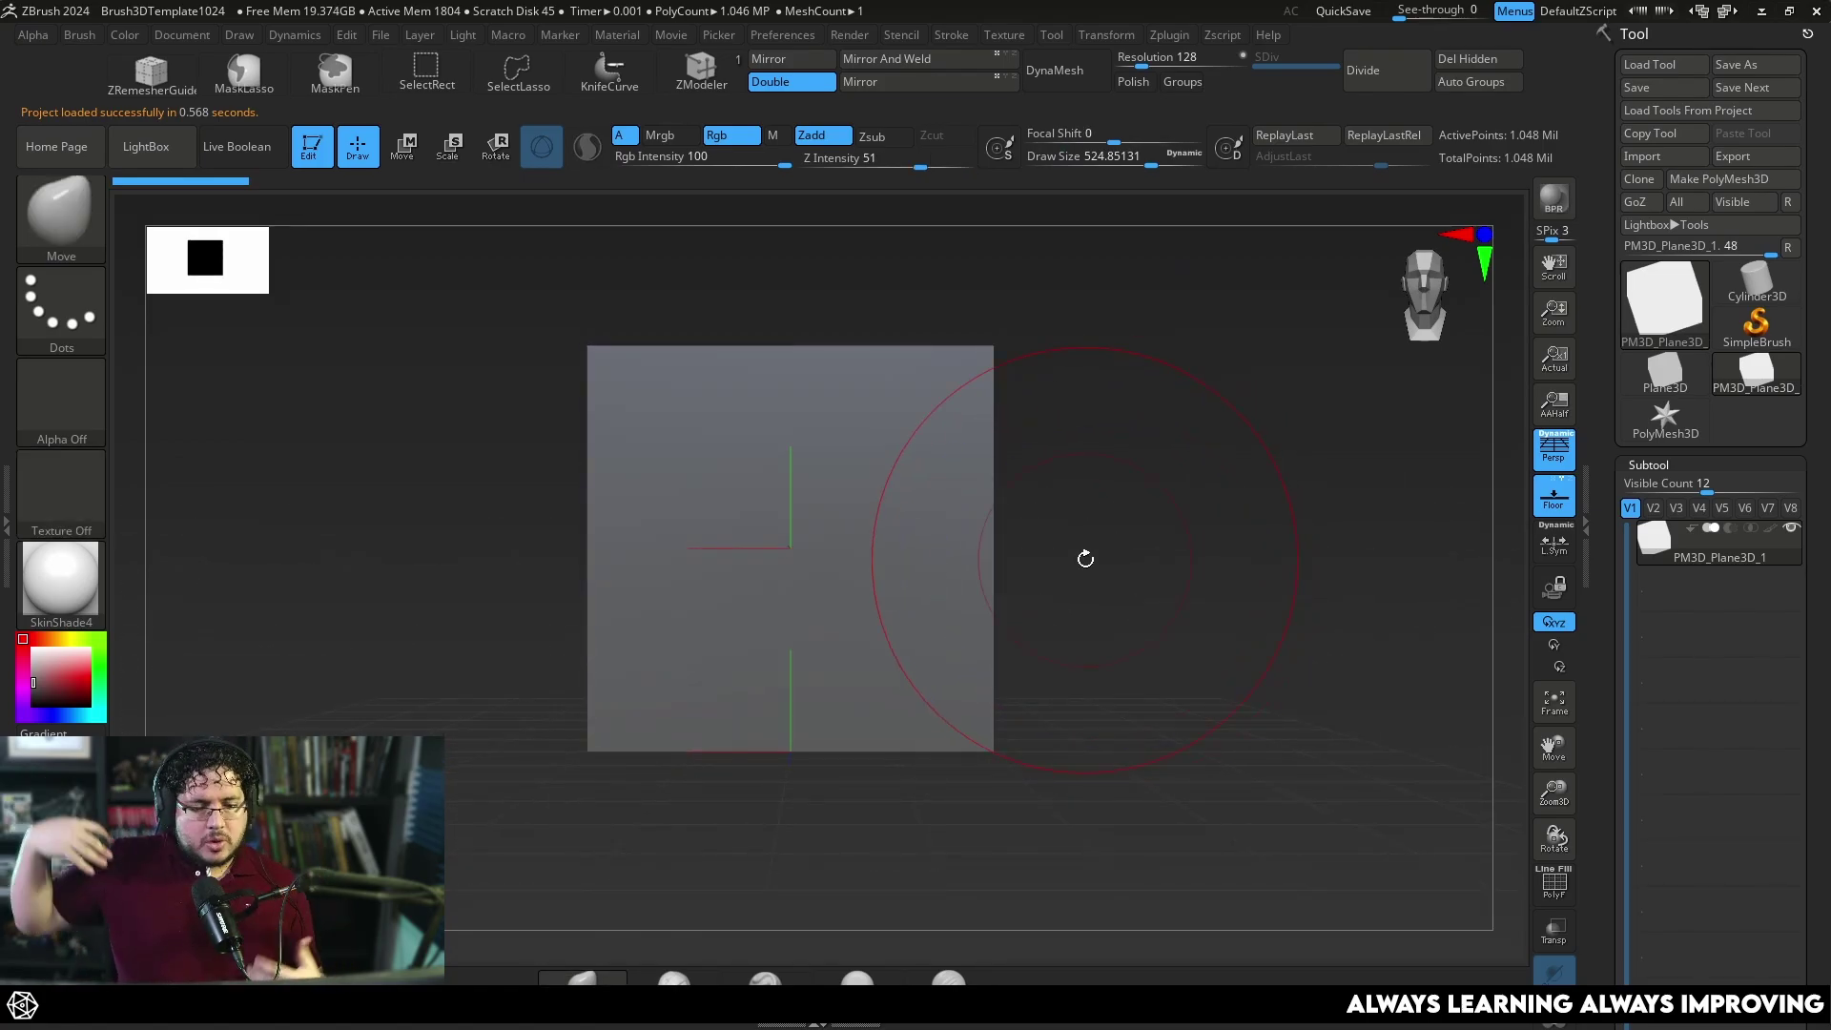
key("space")
left_click_drag(792, 457, 732, 457)
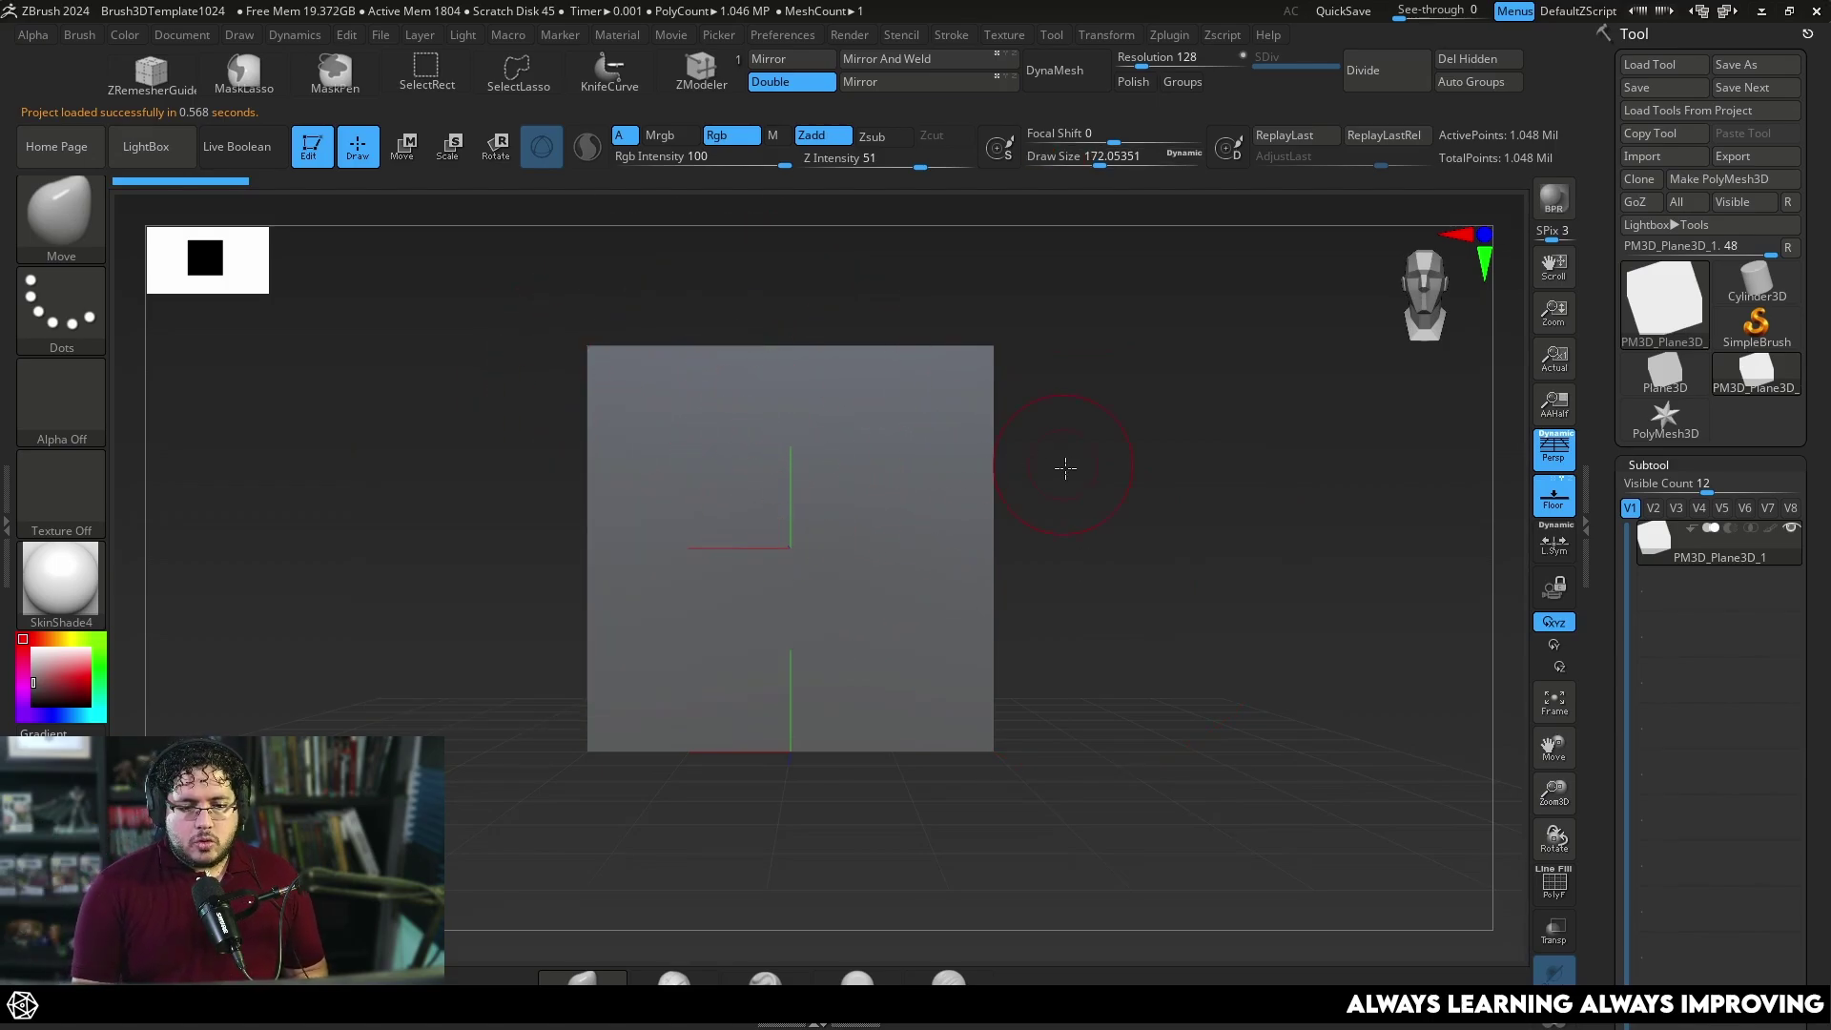
left_click(1555, 448)
mouse_move(1250, 448)
left_mouse_down("alt")
mouse_move(1328, 457)
mouse_move(1260, 515)
left_mouse_up("alt")
Mask a rough lobed shape in the middle of the plane at draw size about 97 and invert the mask.
key("space")
left_click_drag(907, 474, 890, 473)
mouse_move(782, 527)
left_mouse_down("ctrl")
mouse_move(872, 472)
mouse_move(925, 491)
mouse_move(960, 587)
mouse_move(787, 611)
mouse_move(859, 682)
mouse_move(934, 656)
mouse_move(1021, 563)
mouse_move(1026, 531)
mouse_move(977, 532)
left_mouse_up("ctrl")
mouse_move(1197, 558)
left_mouse_down("alt")
mouse_move(1234, 569)
mouse_move(1259, 536)
mouse_move(1190, 490)
left_mouse_up("alt")
left_click(1259, 538, "ctrl")
Pull the lobed shape out of the plane and shift it sideways to form a slanted extrusion.
key("w")
left_click_drag(890, 534, 894, 332)
left_click_drag(780, 452, 866, 423)
left_click_drag(973, 351, 973, 323)
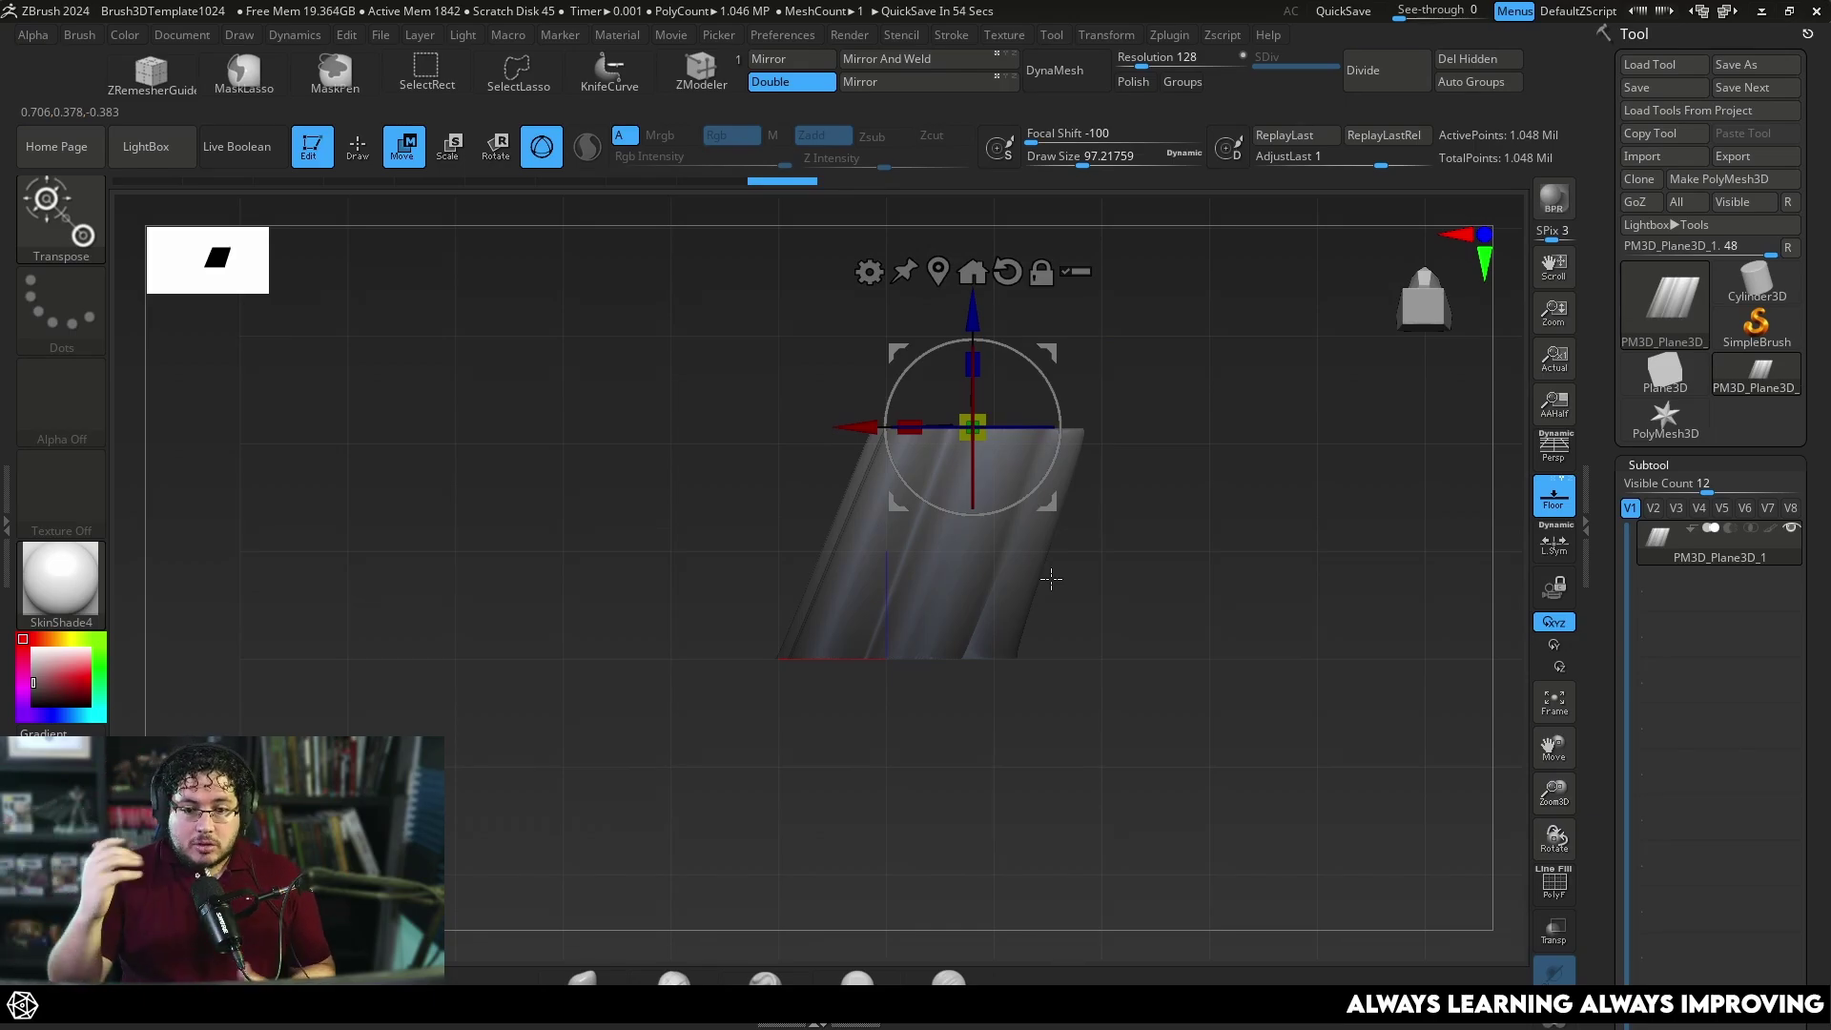
key("q")
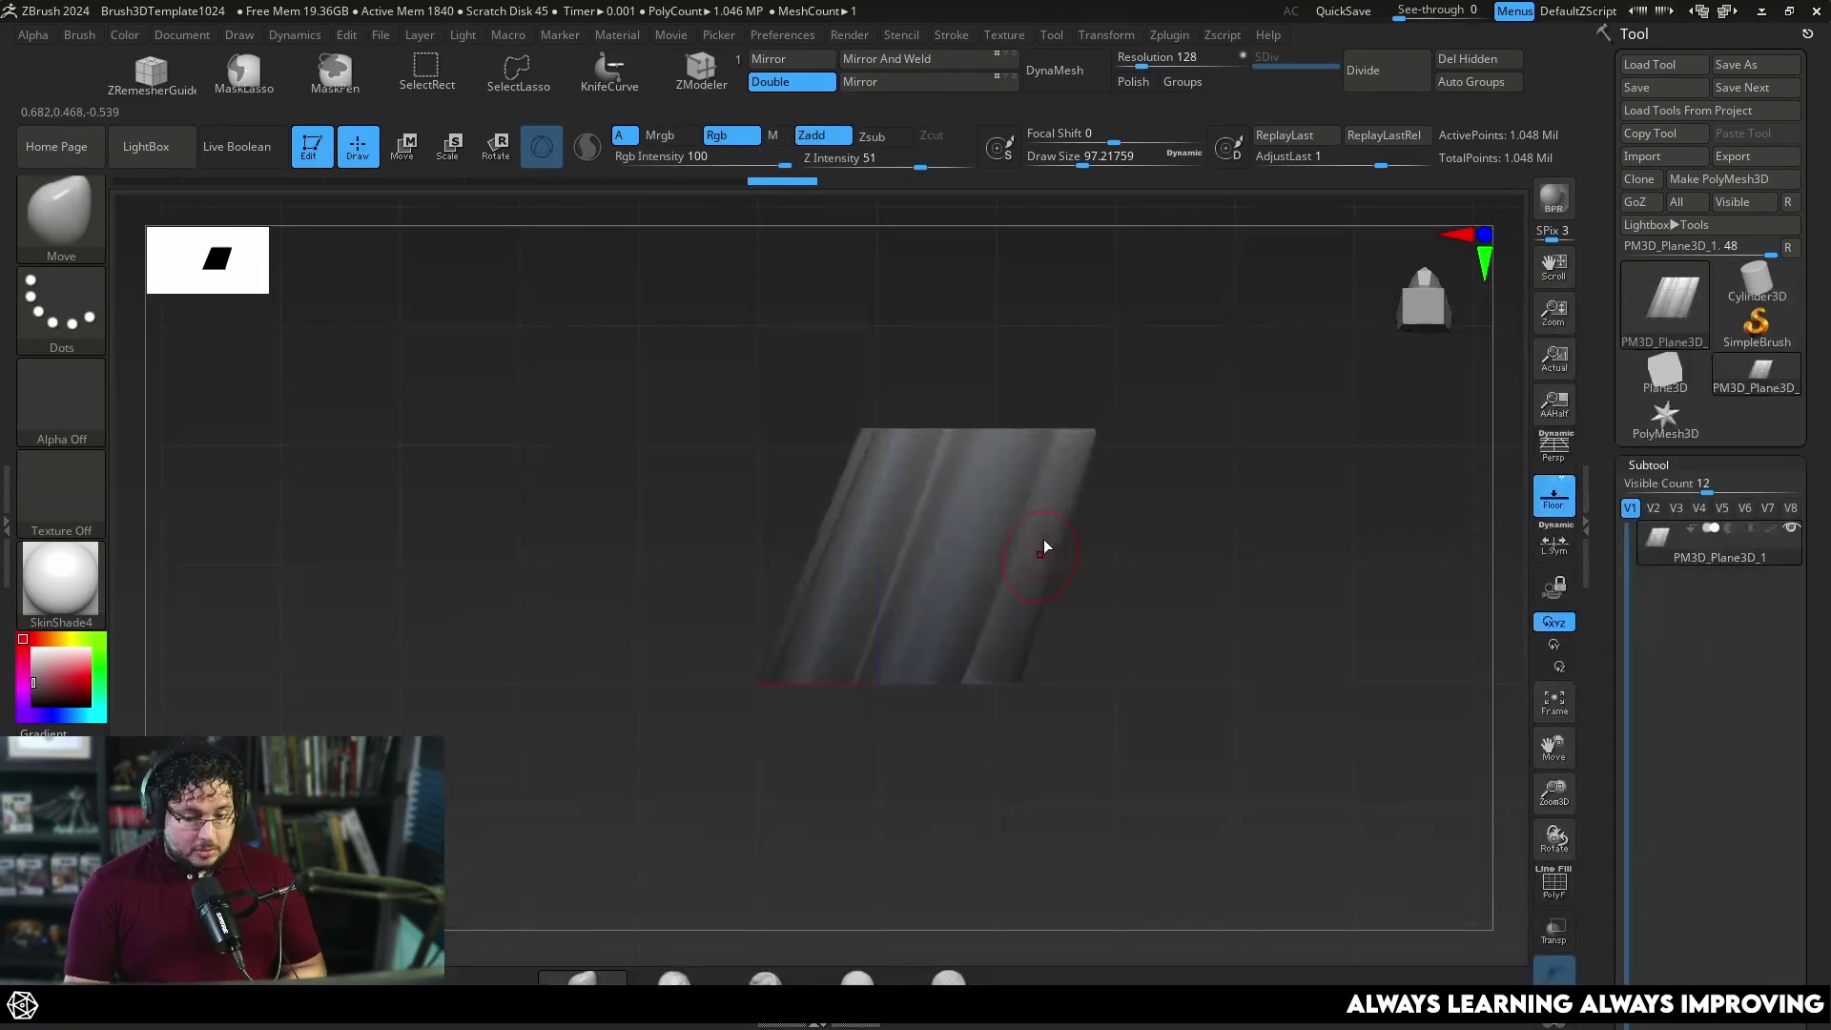
Set the draw size to about 192 and hide narrow strips along the template plane's outer borders.
key("space")
mouse_move(1044, 547)
left_mouse_down()
mouse_move(1066, 546)
mouse_move(1120, 666)
mouse_move(1197, 623)
left_mouse_up()
key("space")
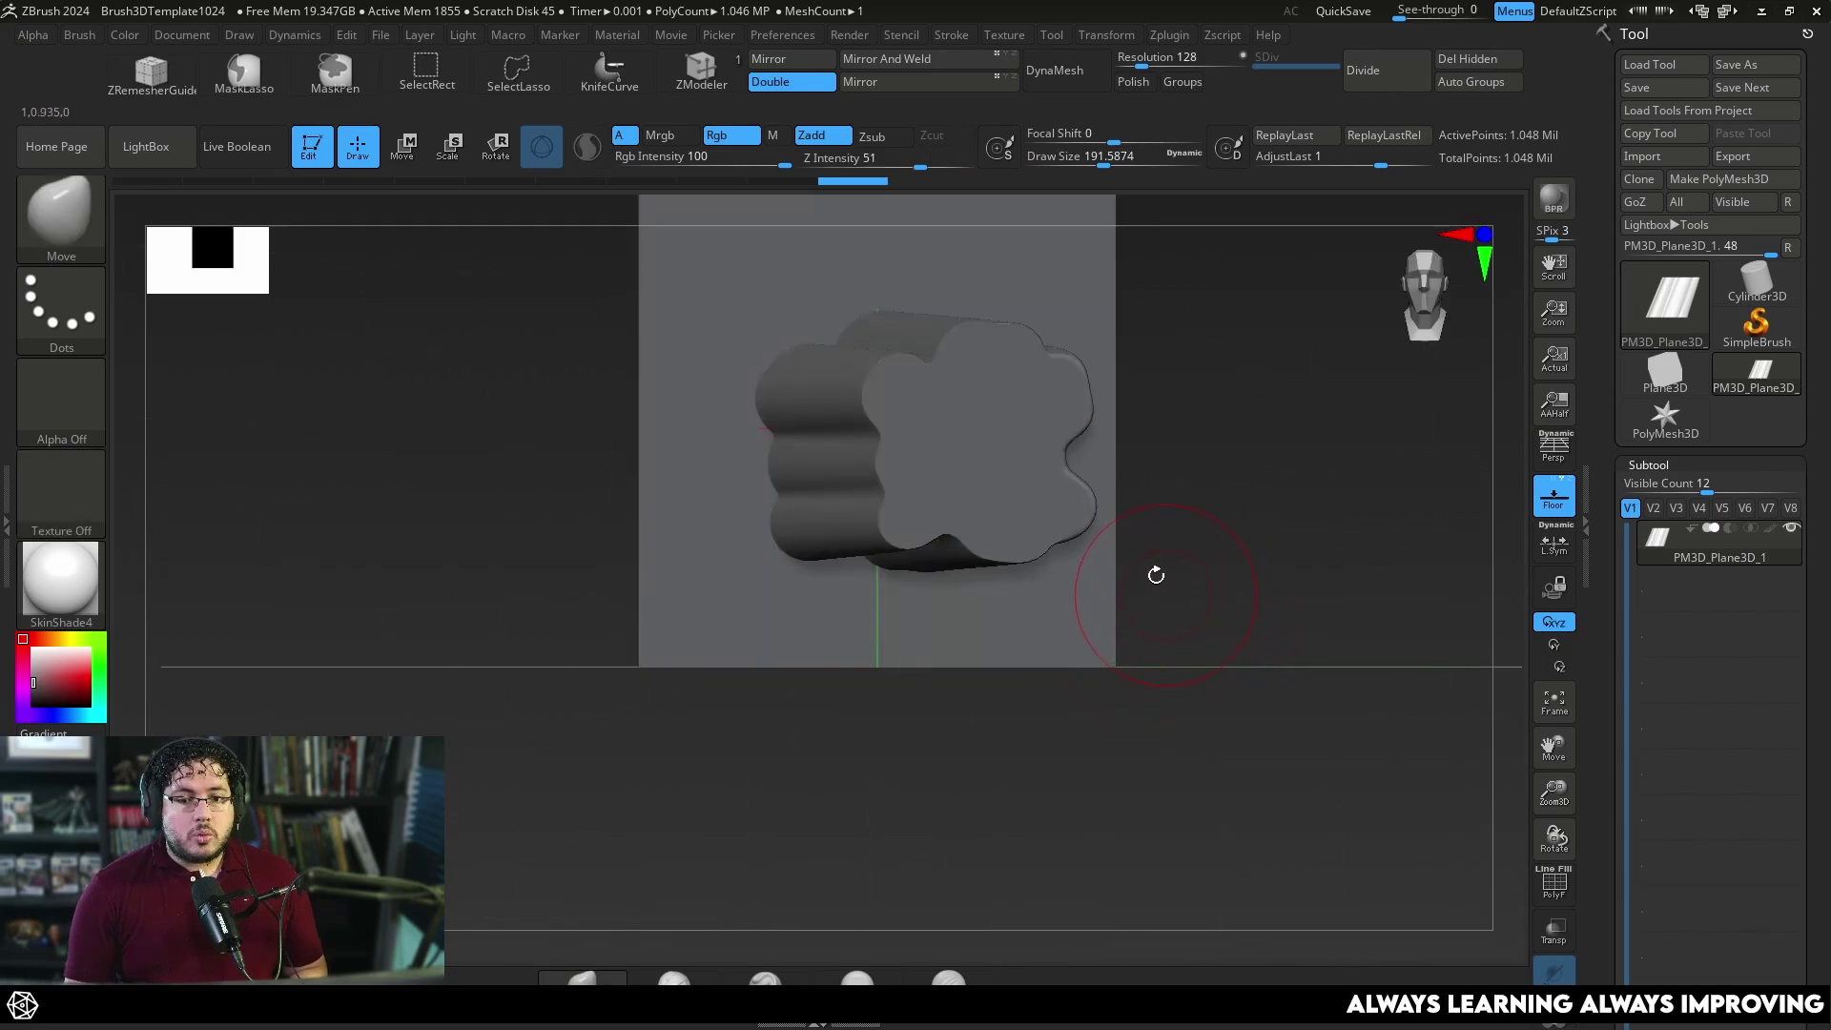
left_click_drag(1199, 555, 1226, 618)
left_click_drag(1079, 618, 1162, 461)
mouse_move(1181, 711)
left_mouse_down()
mouse_move(1317, 560)
mouse_move(1218, 502)
left_mouse_up()
left_click_drag(1207, 316, 1081, 880, "ctrl+shift")
left_click(1226, 348, "ctrl+shift")
left_click_drag(1217, 310, 497, 363, "ctrl+alt+shift")
left_click_drag(539, 293, 637, 914, "ctrl+alt+shift")
mouse_move(1129, 884)
left_mouse_down("ctrl+alt+shift")
mouse_move(634, 778)
mouse_move(585, 800)
left_mouse_up("ctrl+alt+shift")
Try sculpting across the template plane's left edge and undo the deformation.
key("b")
key("s")
key("r")
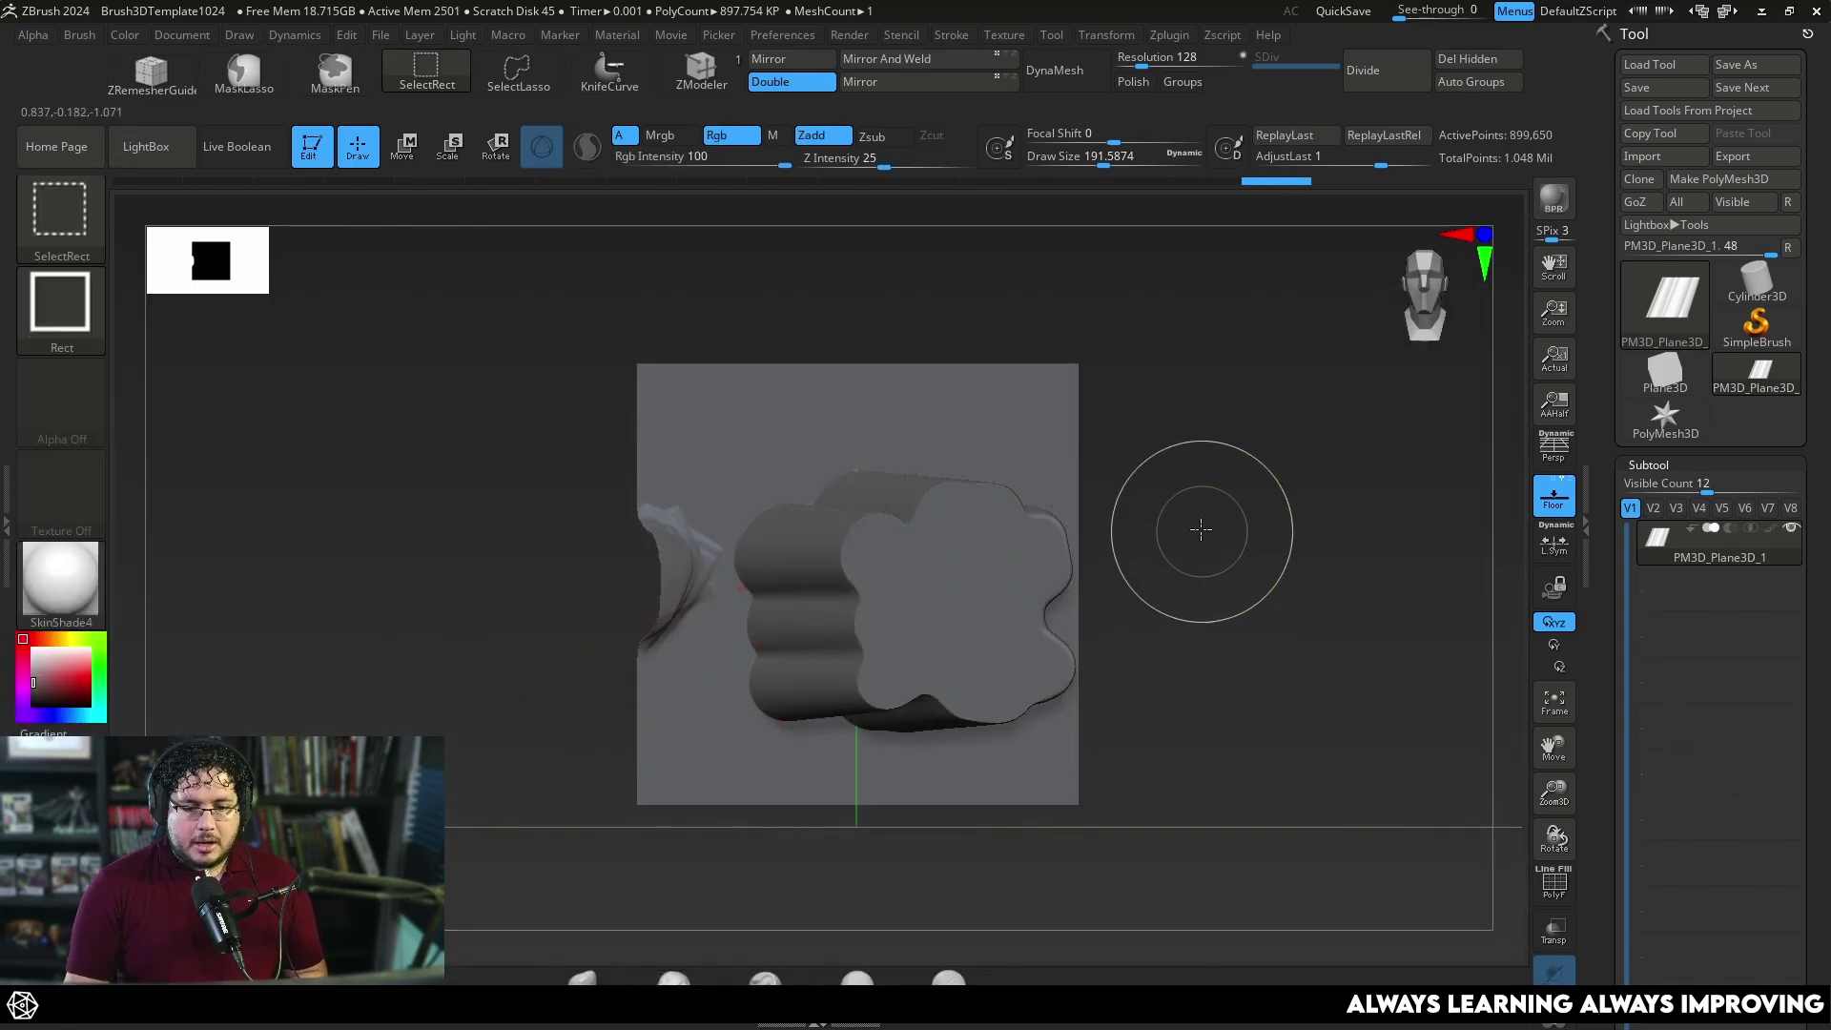
left_click(1200, 529, "ctrl+shift")
key("ctrl+z")
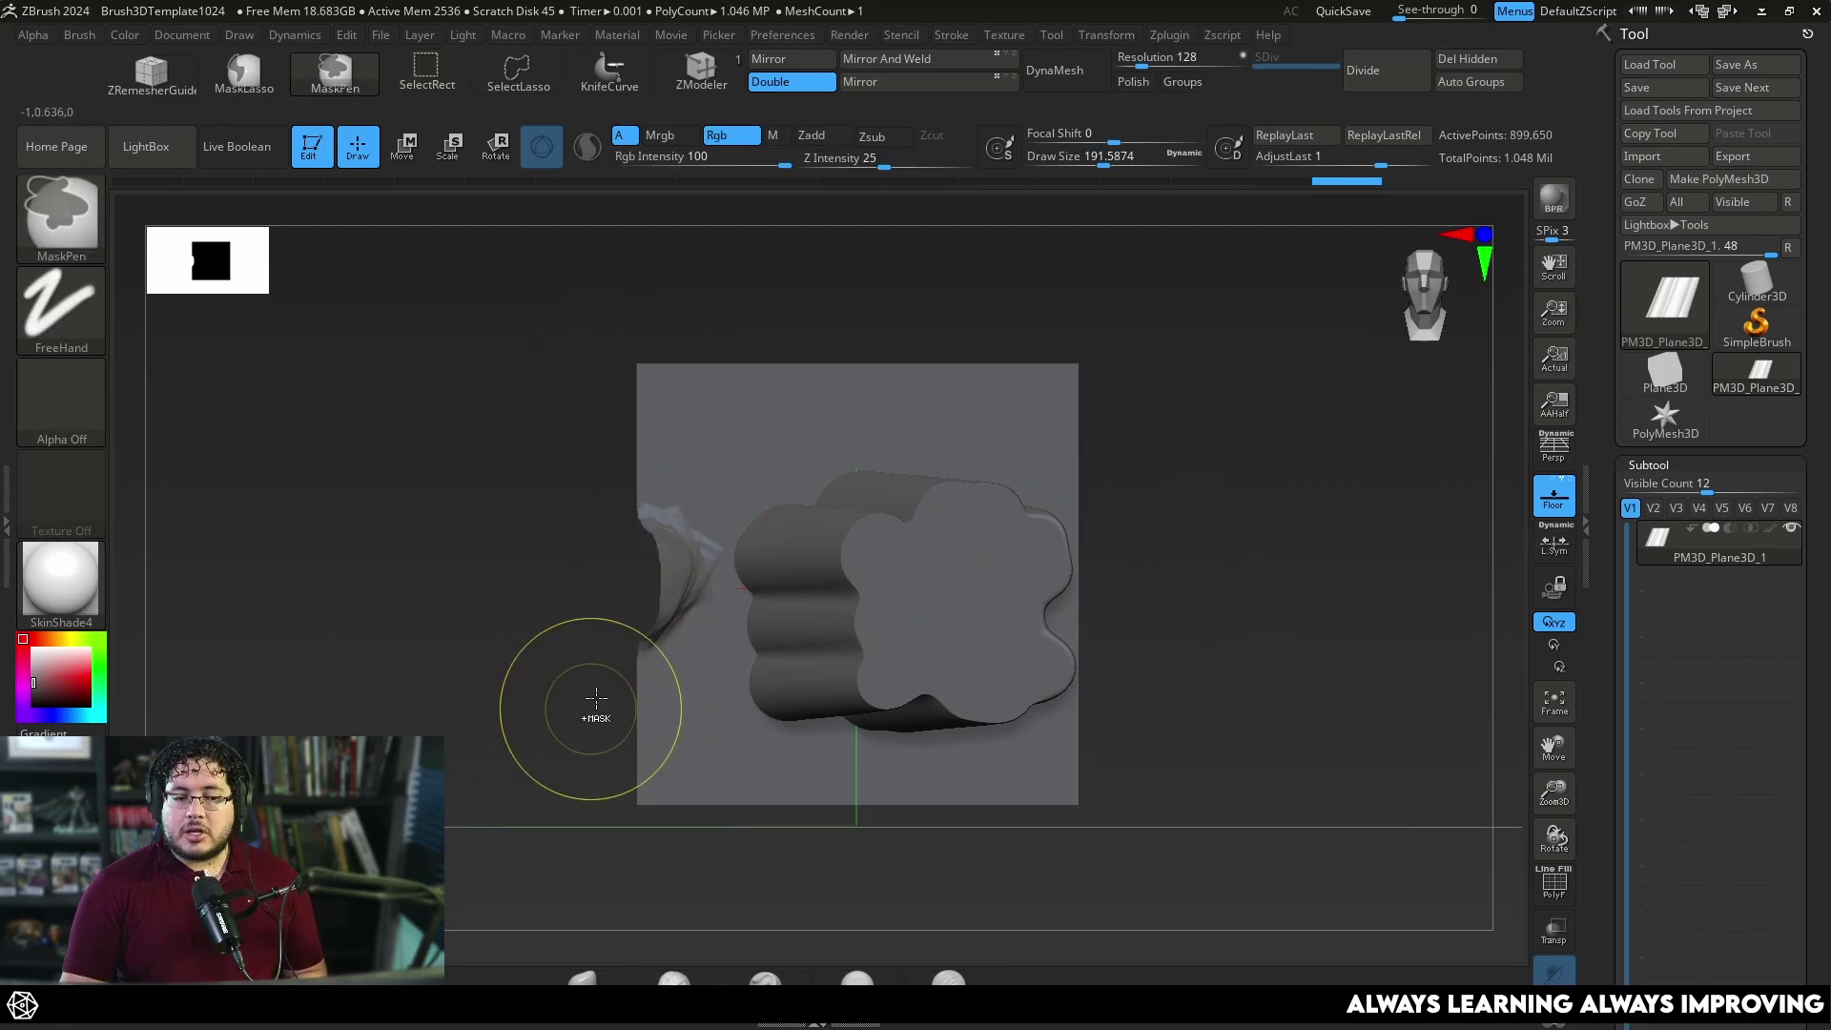
Flatten the upper front rim of the extrusion with TrimDynamic at a draw size of about 149.
mouse_move(1180, 556)
left_mouse_down()
mouse_move(1198, 573)
mouse_move(1242, 460)
mouse_move(1181, 592)
mouse_move(1193, 429)
mouse_move(1114, 446)
left_mouse_up()
key("b")
key("t")
key("d")
key("space")
left_click_drag(1178, 393, 1122, 439)
mouse_move(916, 402)
left_mouse_down()
mouse_move(825, 420)
mouse_move(818, 460)
left_mouse_up()
left_click_drag(793, 344, 902, 374)
left_click_drag(784, 370, 763, 402)
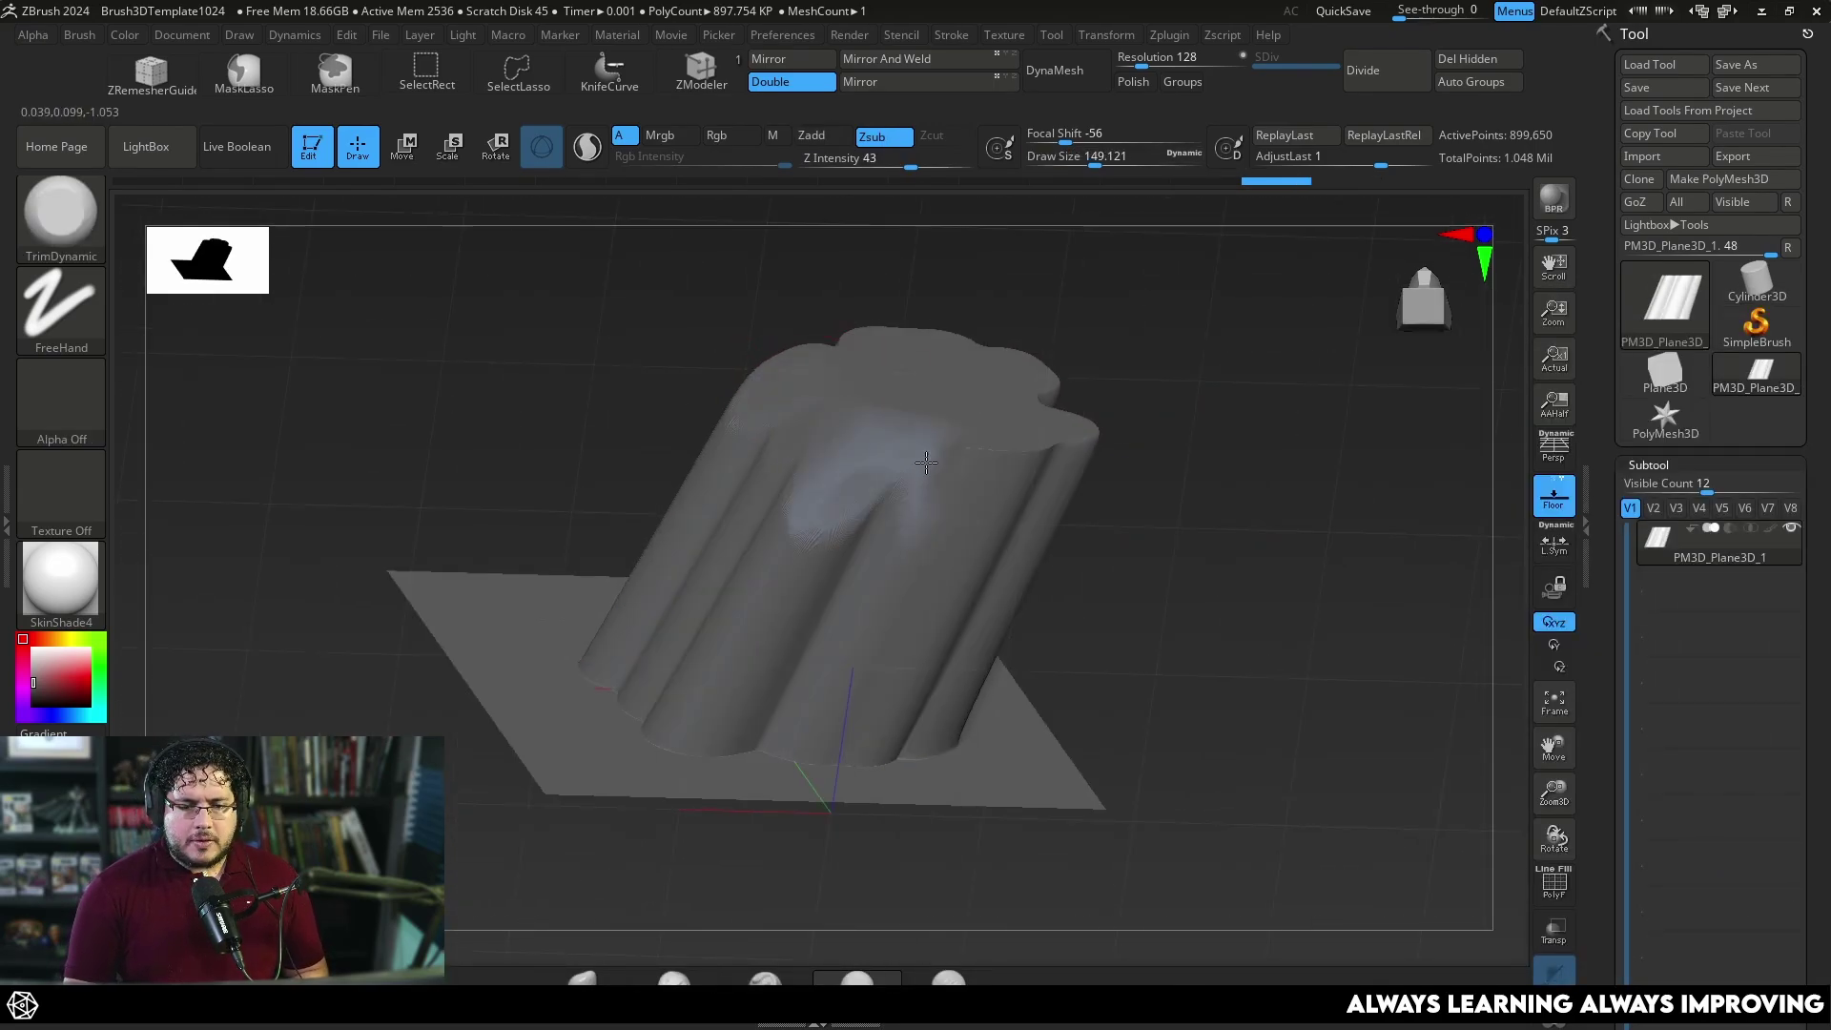
left_click_drag(926, 466, 982, 475)
Trim the remaining upper edges and sides of the extrusion into angular rock facets with TrimDynamic.
left_click_drag(1135, 430, 1049, 425)
mouse_move(1044, 427)
left_mouse_down()
mouse_move(969, 479)
mouse_move(997, 496)
left_mouse_up()
mouse_move(1204, 420)
left_mouse_down()
mouse_move(1139, 387)
mouse_move(1046, 510)
mouse_move(978, 500)
left_mouse_up()
mouse_move(1278, 376)
left_mouse_down()
mouse_move(1160, 420)
mouse_move(1202, 401)
mouse_move(1169, 368)
left_mouse_up()
mouse_move(1107, 452)
left_mouse_down()
mouse_move(1078, 456)
mouse_move(1106, 440)
mouse_move(1107, 489)
mouse_move(1157, 439)
left_mouse_up()
mouse_move(1264, 393)
left_mouse_down()
mouse_move(1209, 427)
mouse_move(1166, 409)
left_mouse_up()
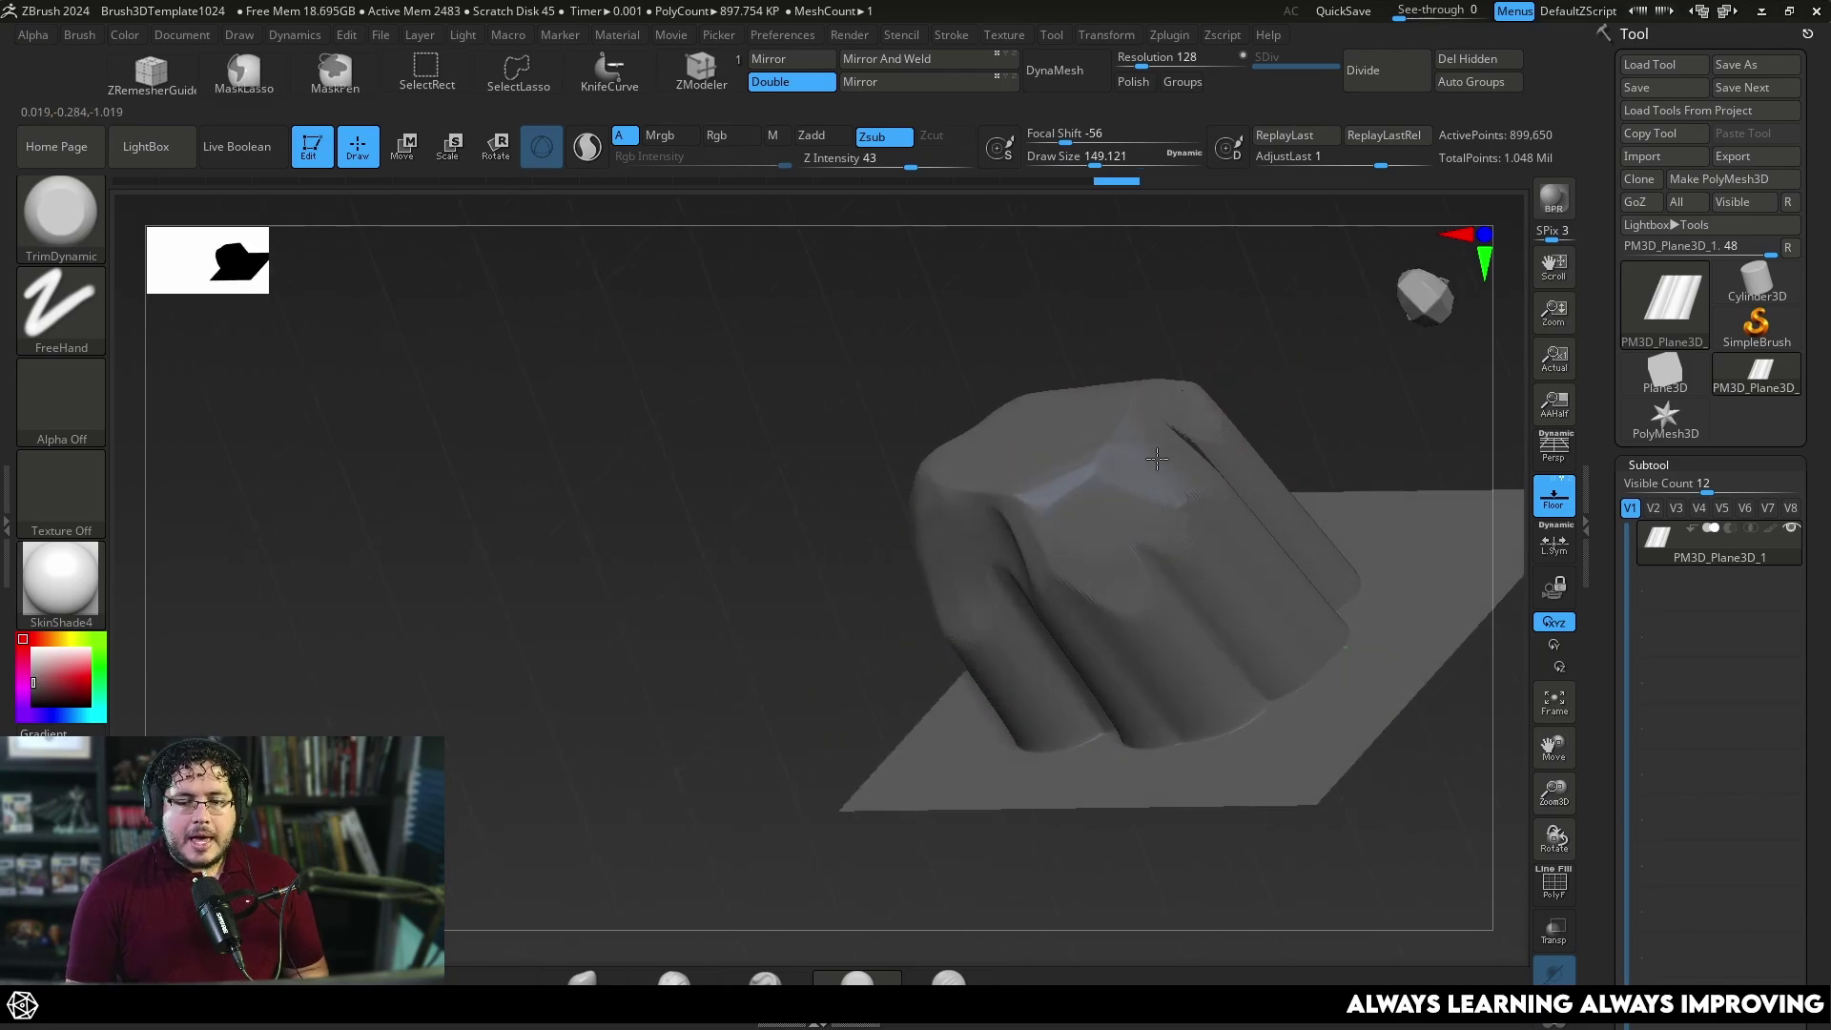
left_click_drag(1281, 380, 1149, 346)
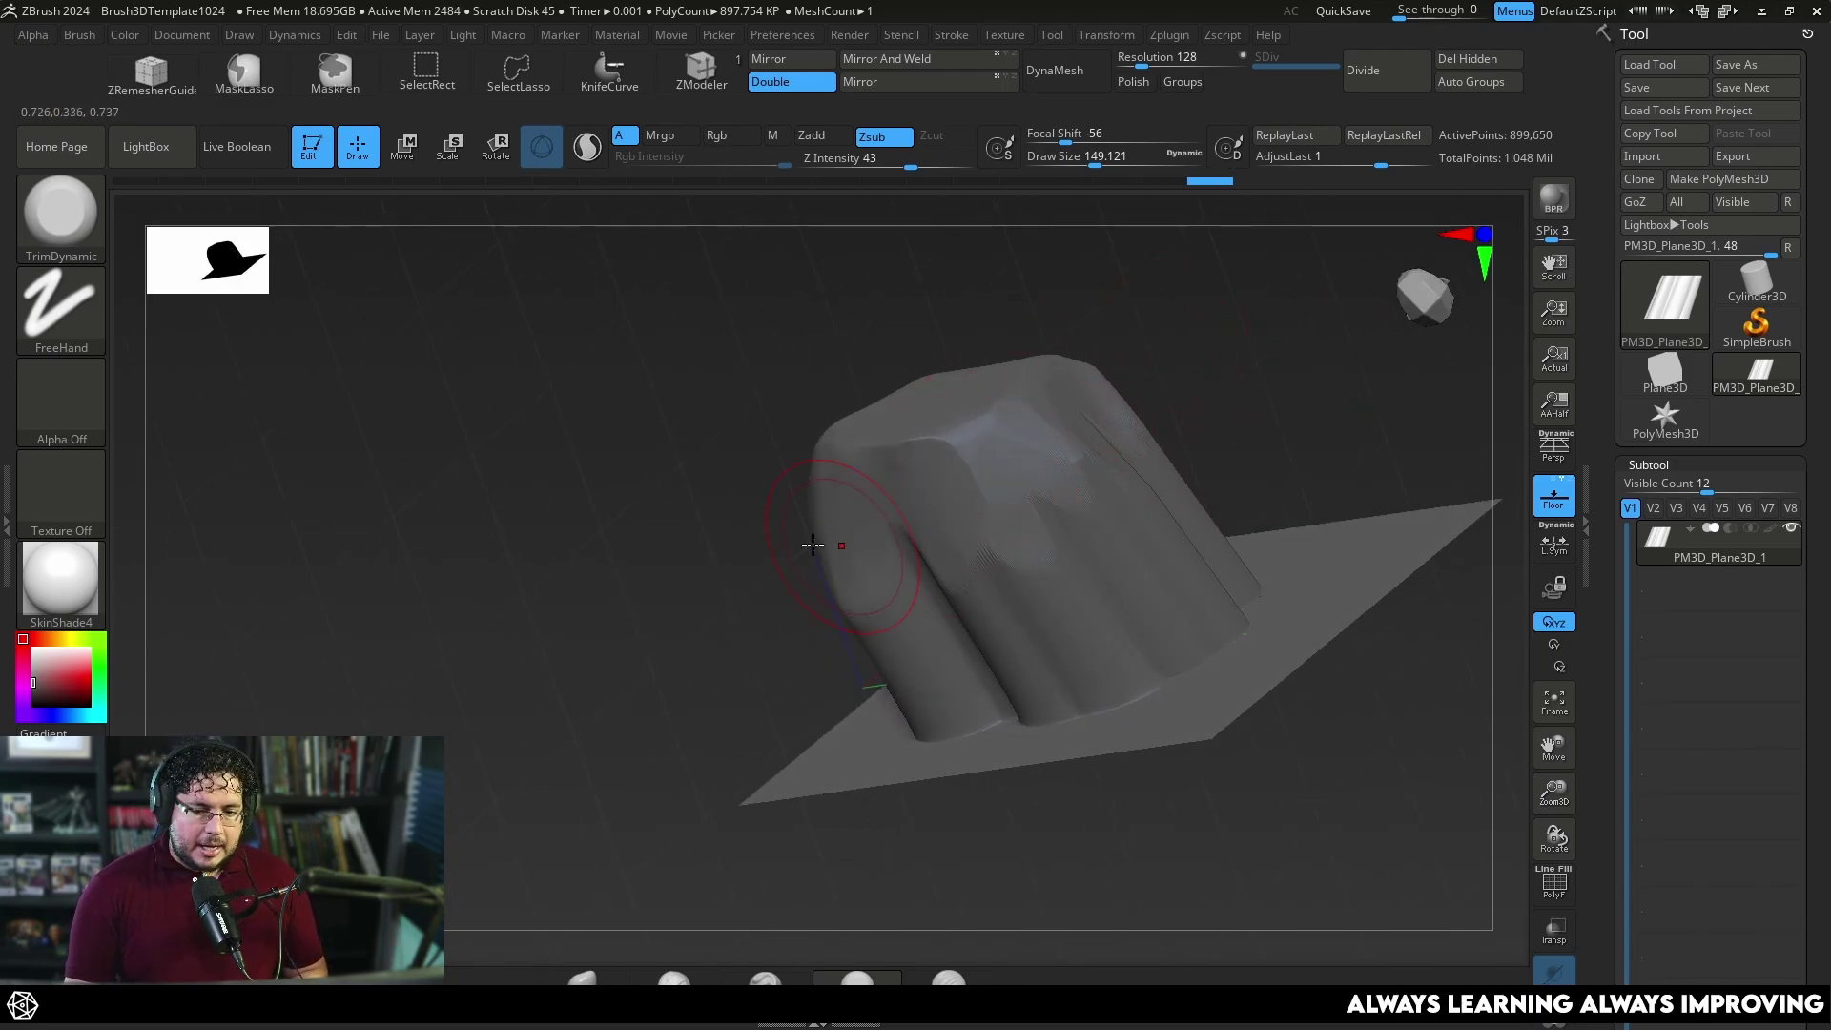
mouse_move(803, 543)
left_mouse_down()
mouse_move(1149, 392)
mouse_move(929, 447)
mouse_move(946, 472)
left_mouse_up()
Switch to ClayBuildup with a draw size of about 90 and build up clay along the rock's front-left base.
key("space")
mouse_move(1068, 443)
left_mouse_down()
mouse_move(1043, 458)
mouse_move(1104, 482)
mouse_move(1074, 500)
left_mouse_up()
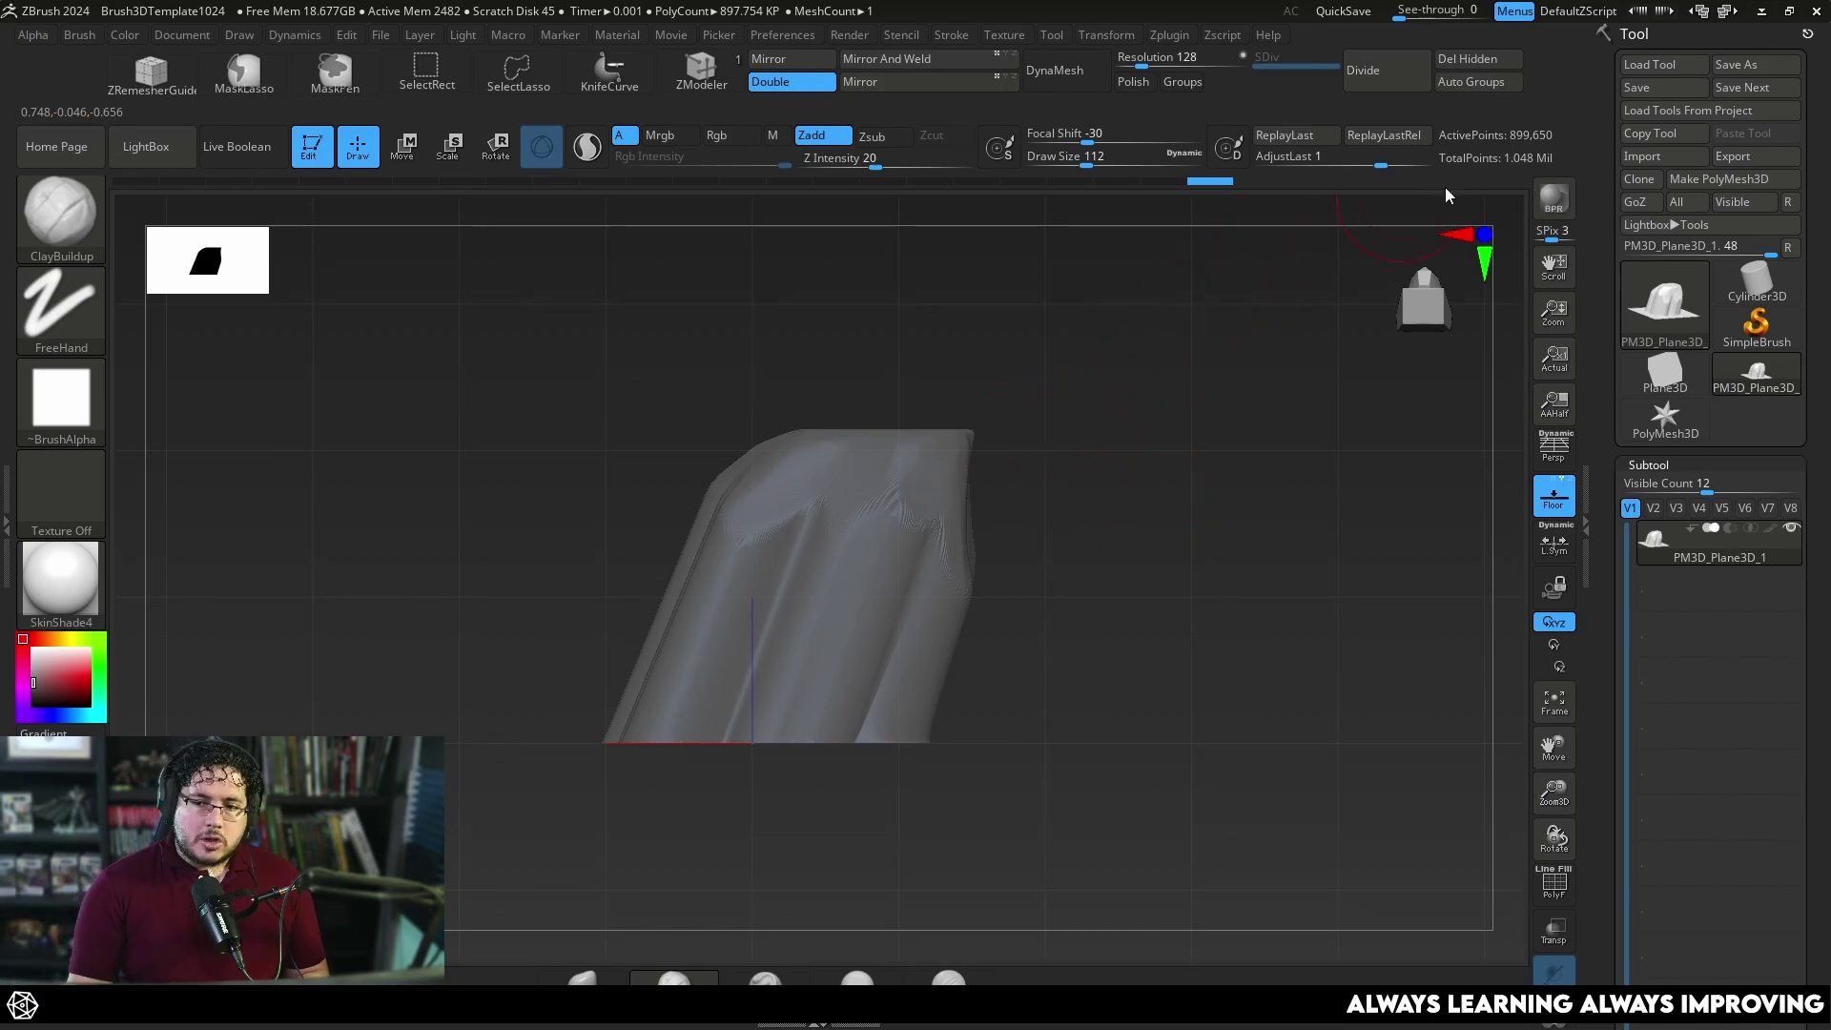
mouse_move(1106, 515)
left_mouse_down()
mouse_move(1255, 494)
mouse_move(1145, 478)
left_mouse_up()
key("space")
left_click_drag(712, 573, 704, 573)
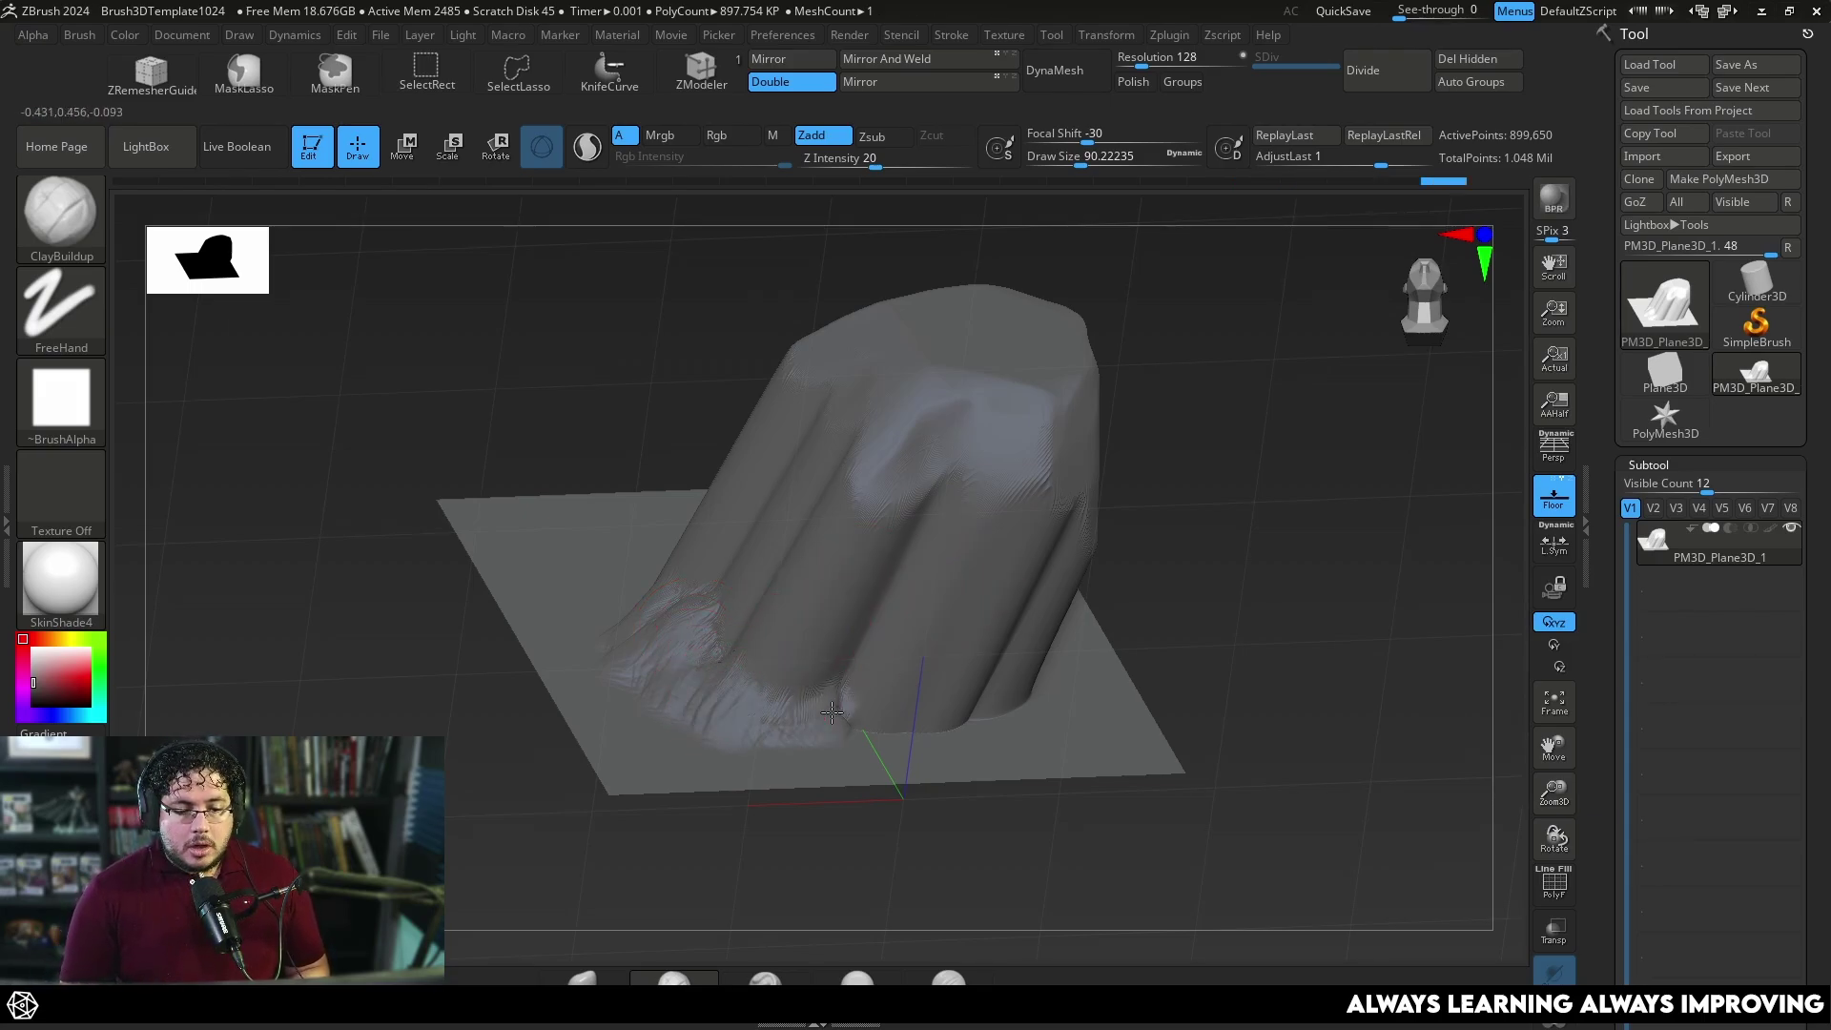
left_click_drag(861, 718, 876, 719)
right_click_drag(1000, 663, 940, 682)
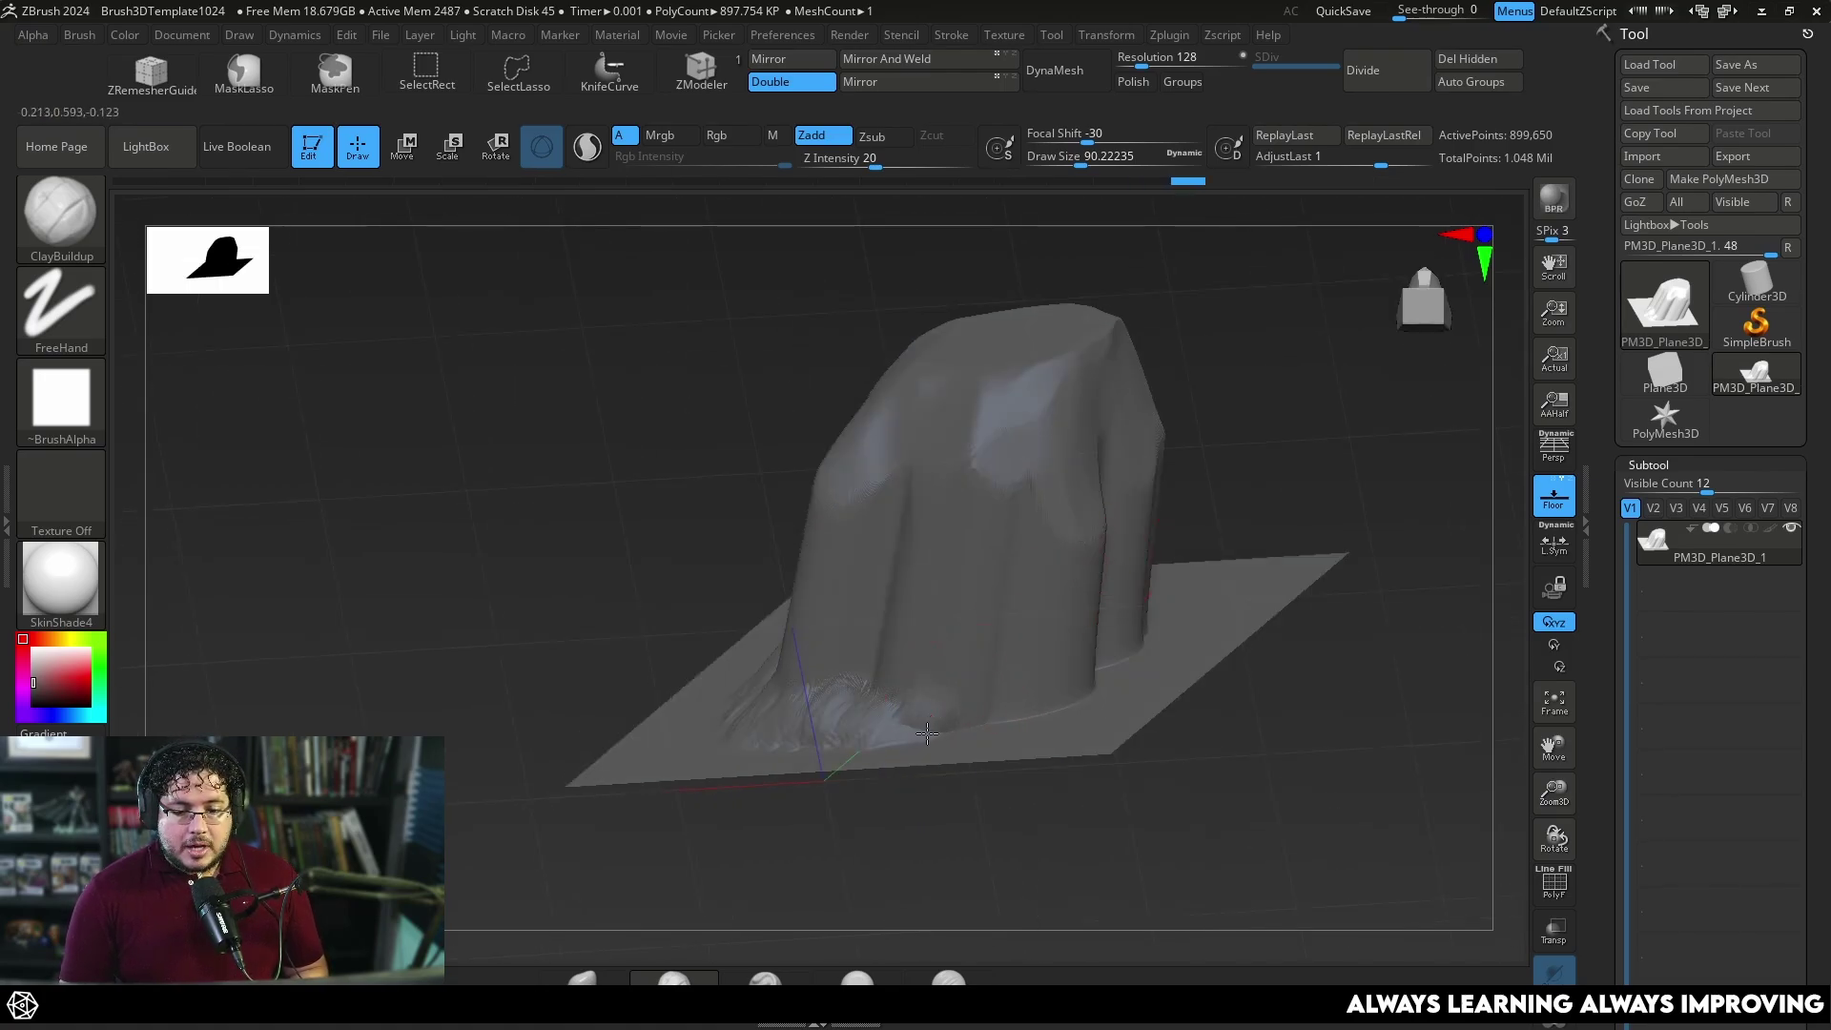
Build up clay with ClayBuildup along the rest of the rock's front base and around its right side.
mouse_move(934, 728)
left_mouse_down()
mouse_move(954, 703)
mouse_move(1007, 706)
left_mouse_up()
left_click_drag(1278, 492, 1178, 563)
mouse_move(1032, 684)
left_mouse_down()
mouse_move(1054, 711)
mouse_move(1087, 706)
mouse_move(1083, 677)
mouse_move(1116, 683)
left_mouse_up()
mouse_move(1252, 733)
left_mouse_down()
mouse_move(1211, 748)
mouse_move(1159, 818)
left_mouse_up()
mouse_move(1133, 614)
left_mouse_down()
mouse_move(1092, 632)
mouse_move(1212, 542)
left_mouse_up()
right_click_drag(1213, 543, 1489, 498)
right_click_drag(1337, 454, 1370, 512)
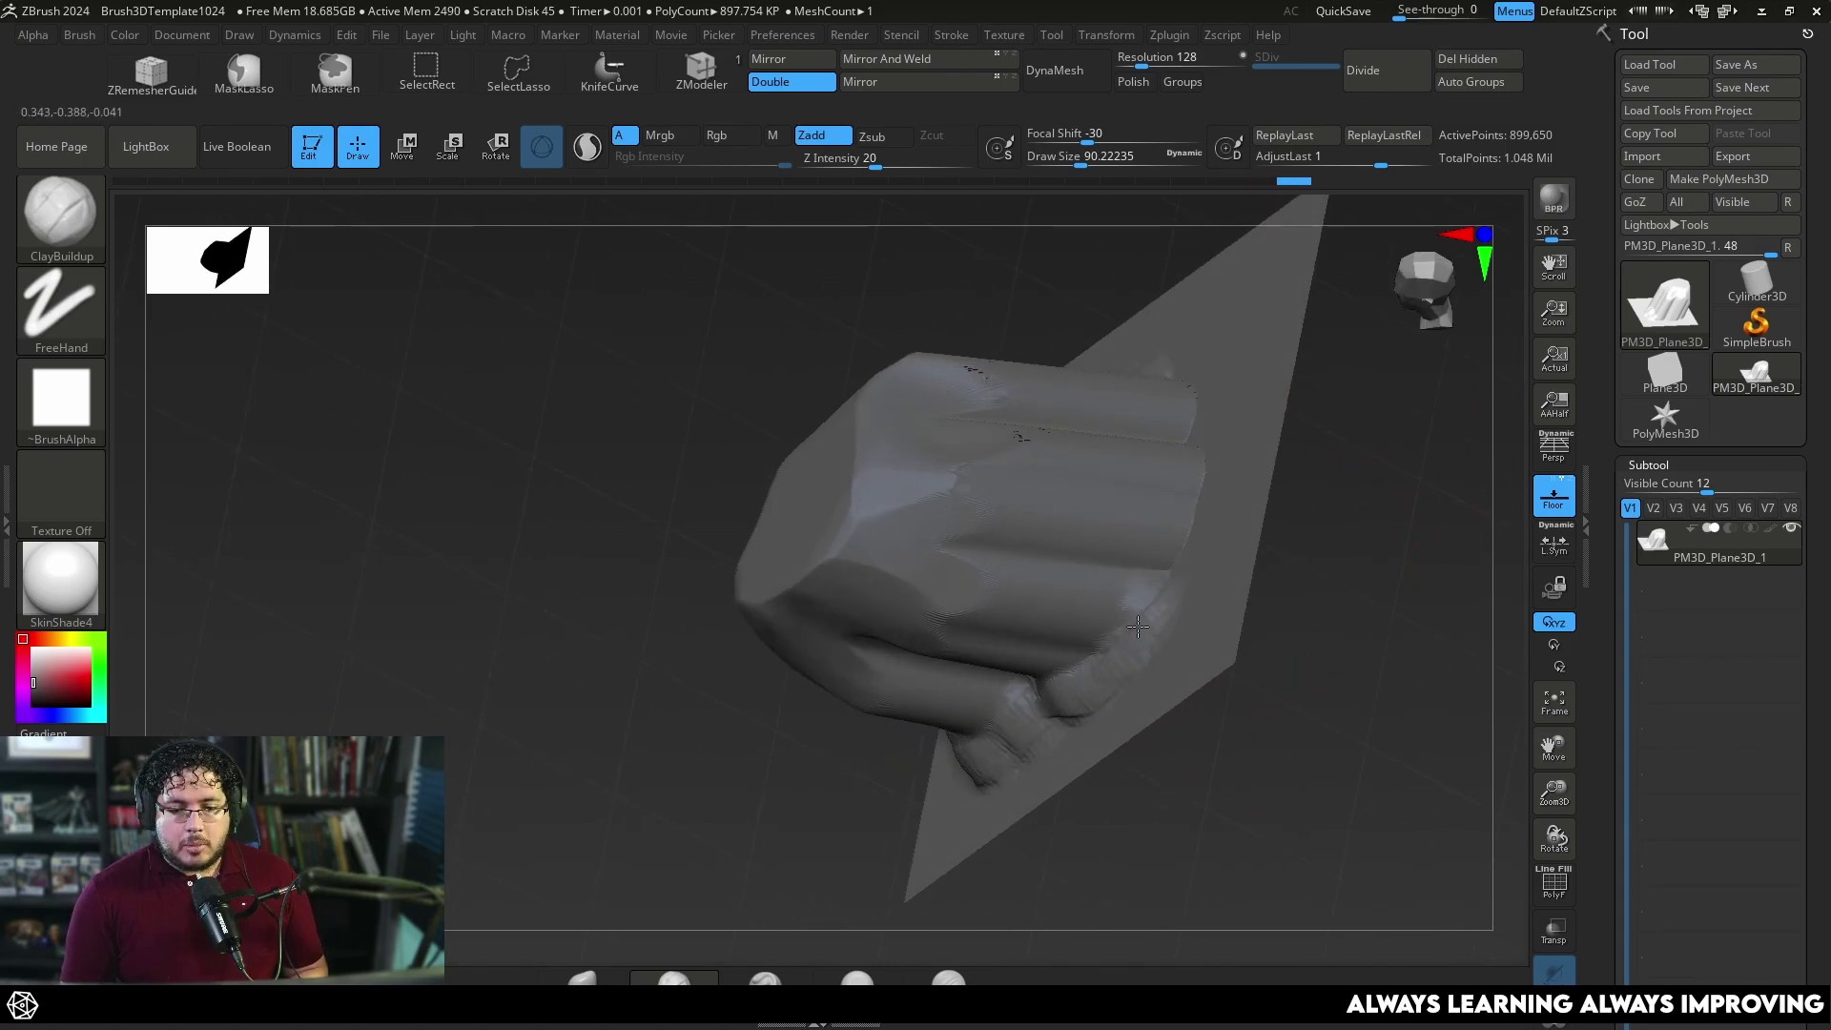
Build up clay along the rock's back base and around onto its slanted left side with ClayBuildup.
mouse_move(1165, 552)
left_mouse_down()
mouse_move(1200, 469)
mouse_move(1192, 426)
left_mouse_up()
right_click_drag(1365, 429, 1366, 524)
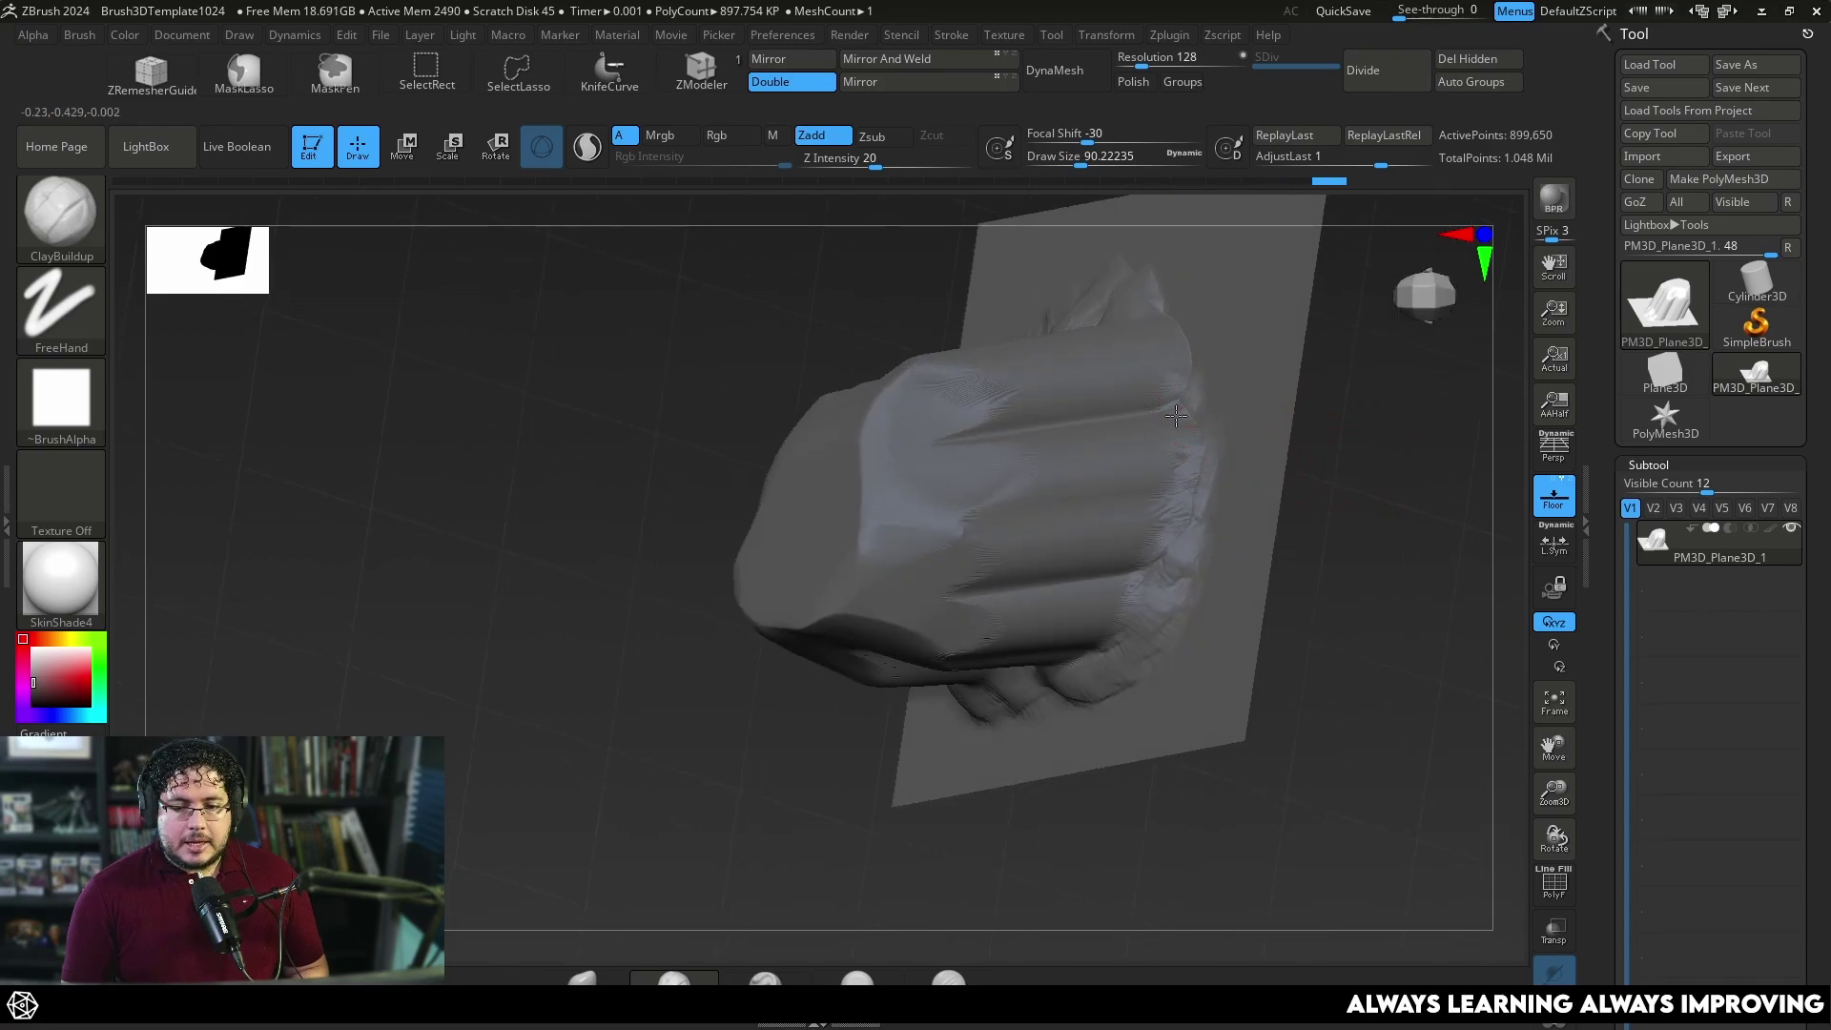
left_click_drag(1178, 410, 1170, 359)
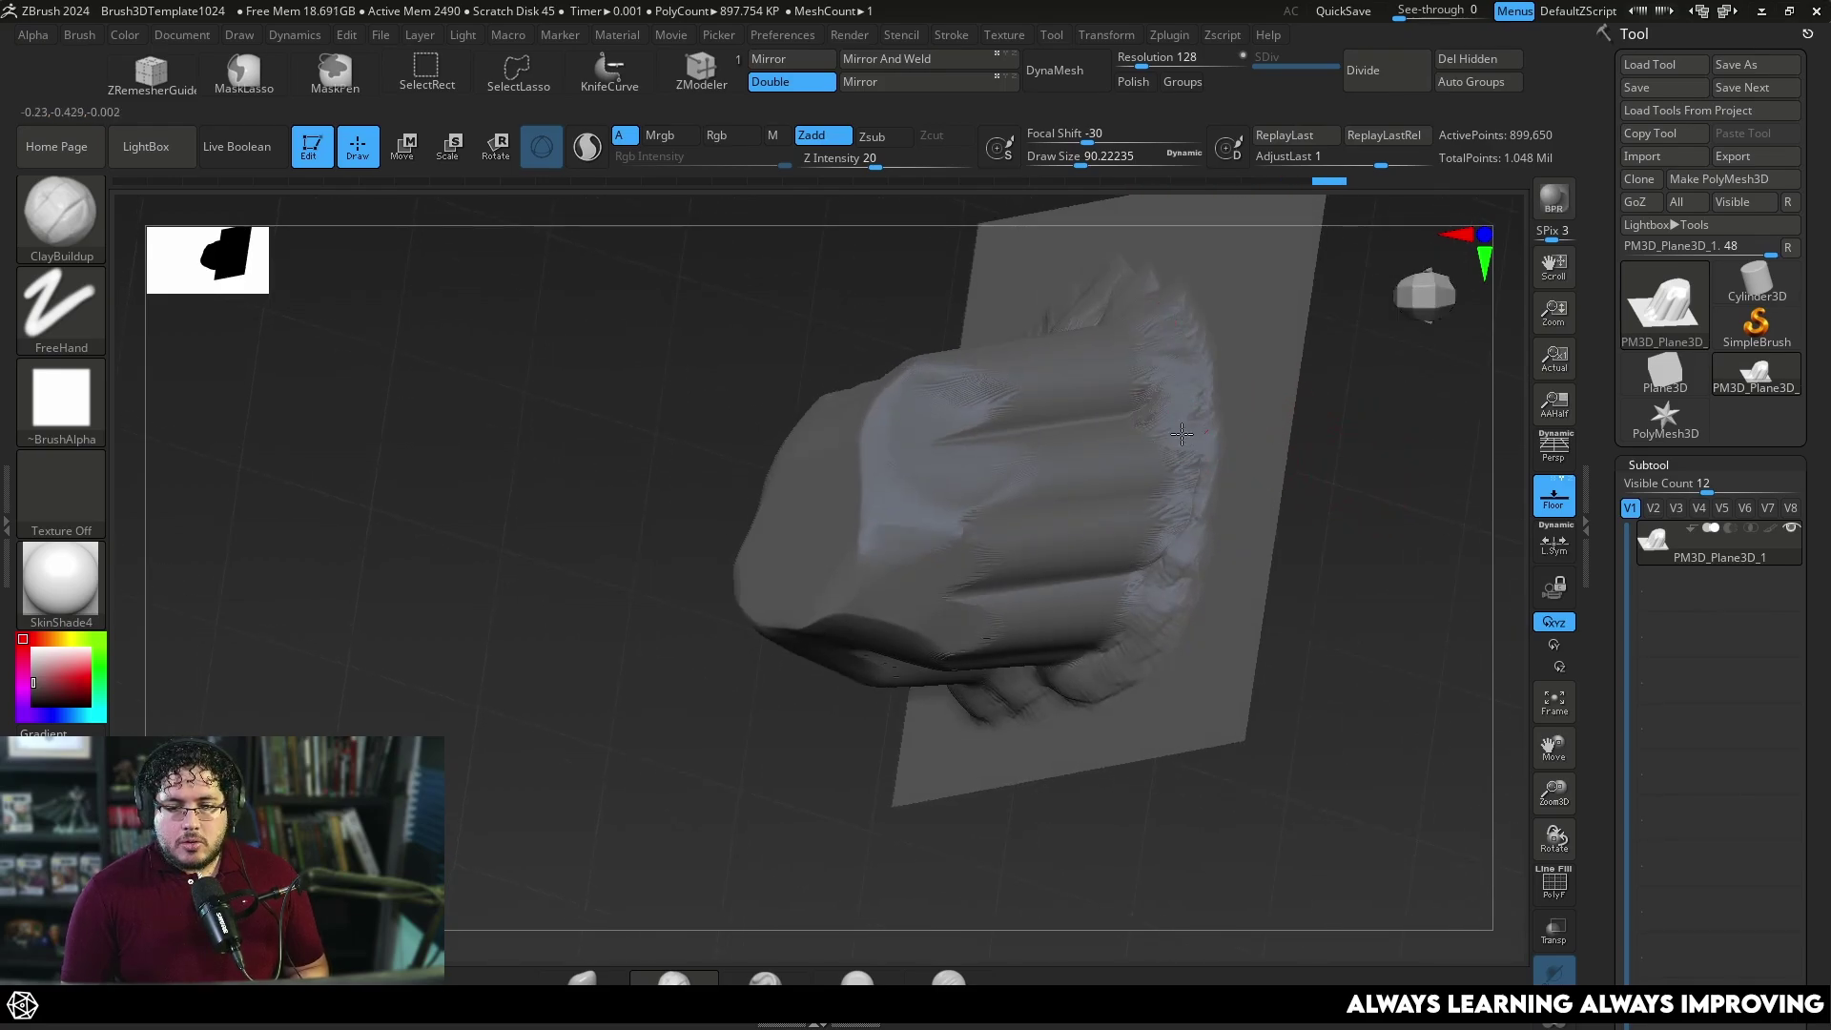
mouse_move(1345, 442)
right_mouse_down()
mouse_move(1393, 524)
mouse_move(1276, 459)
right_mouse_up()
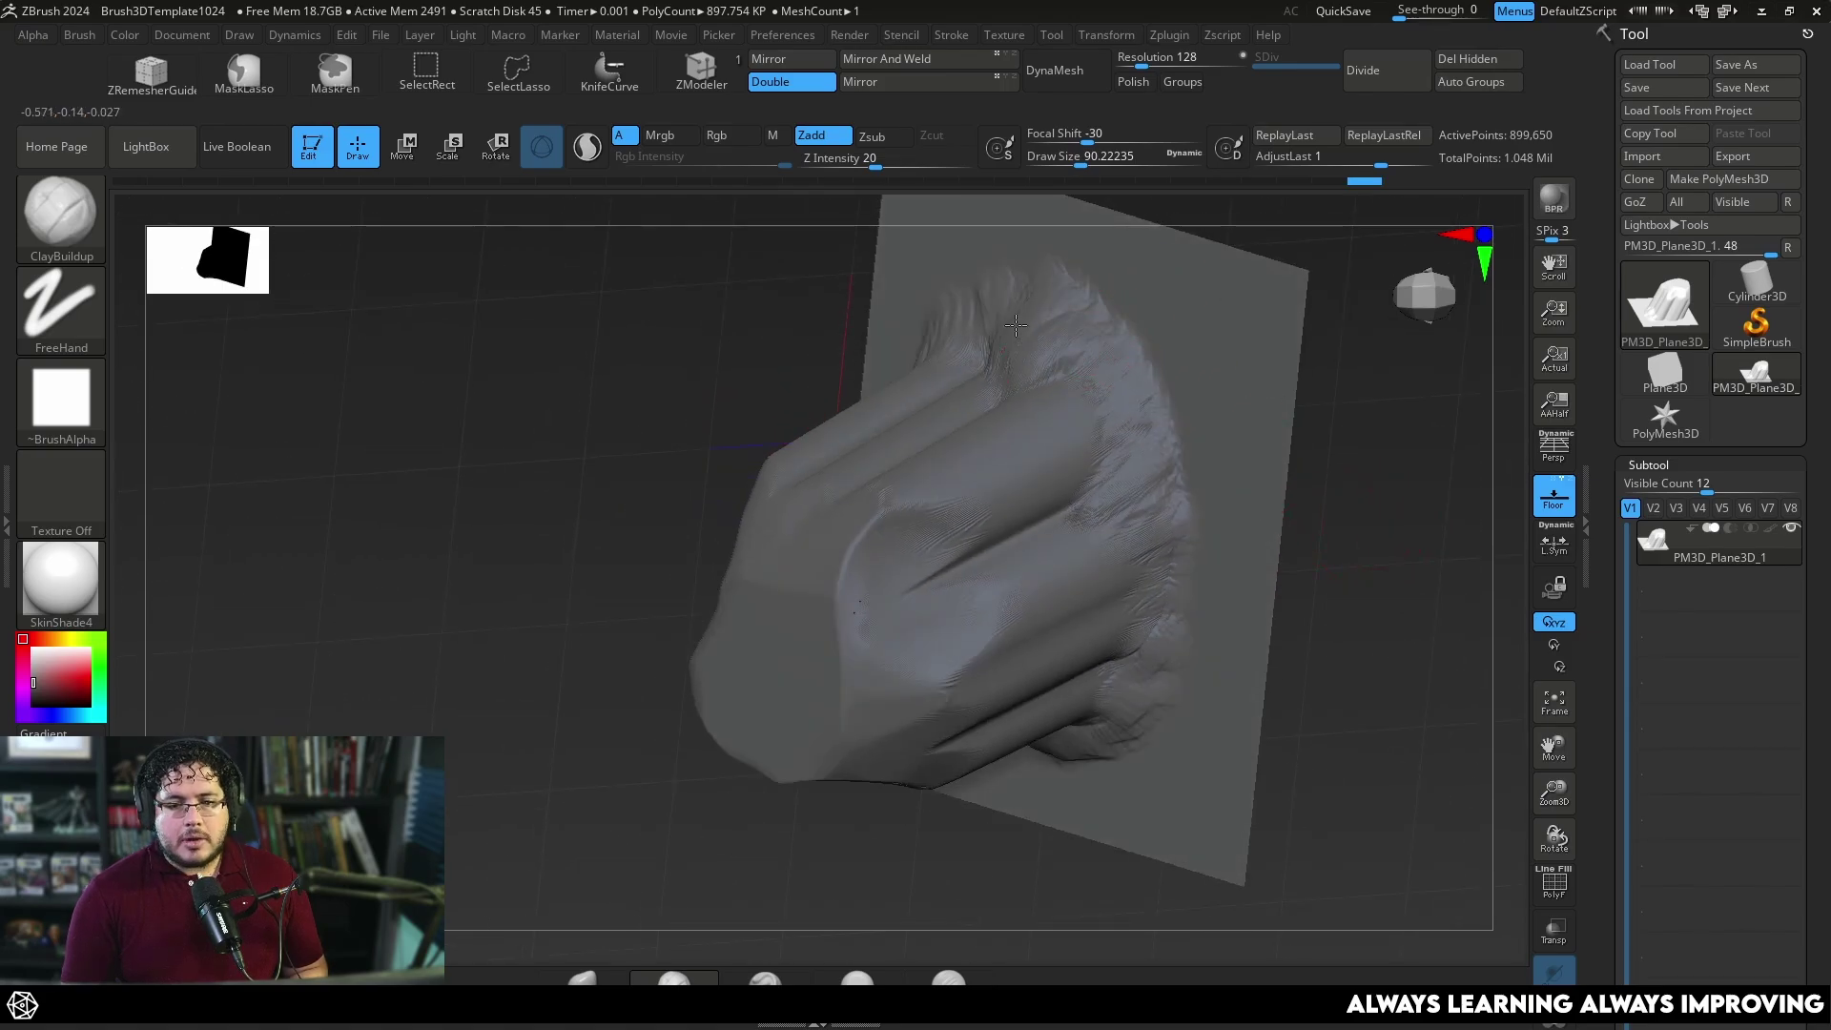
mouse_move(1023, 311)
left_mouse_down()
mouse_move(997, 296)
mouse_move(977, 368)
left_mouse_up()
mouse_move(1087, 374)
left_mouse_down()
mouse_move(1097, 303)
mouse_move(1083, 388)
left_mouse_up()
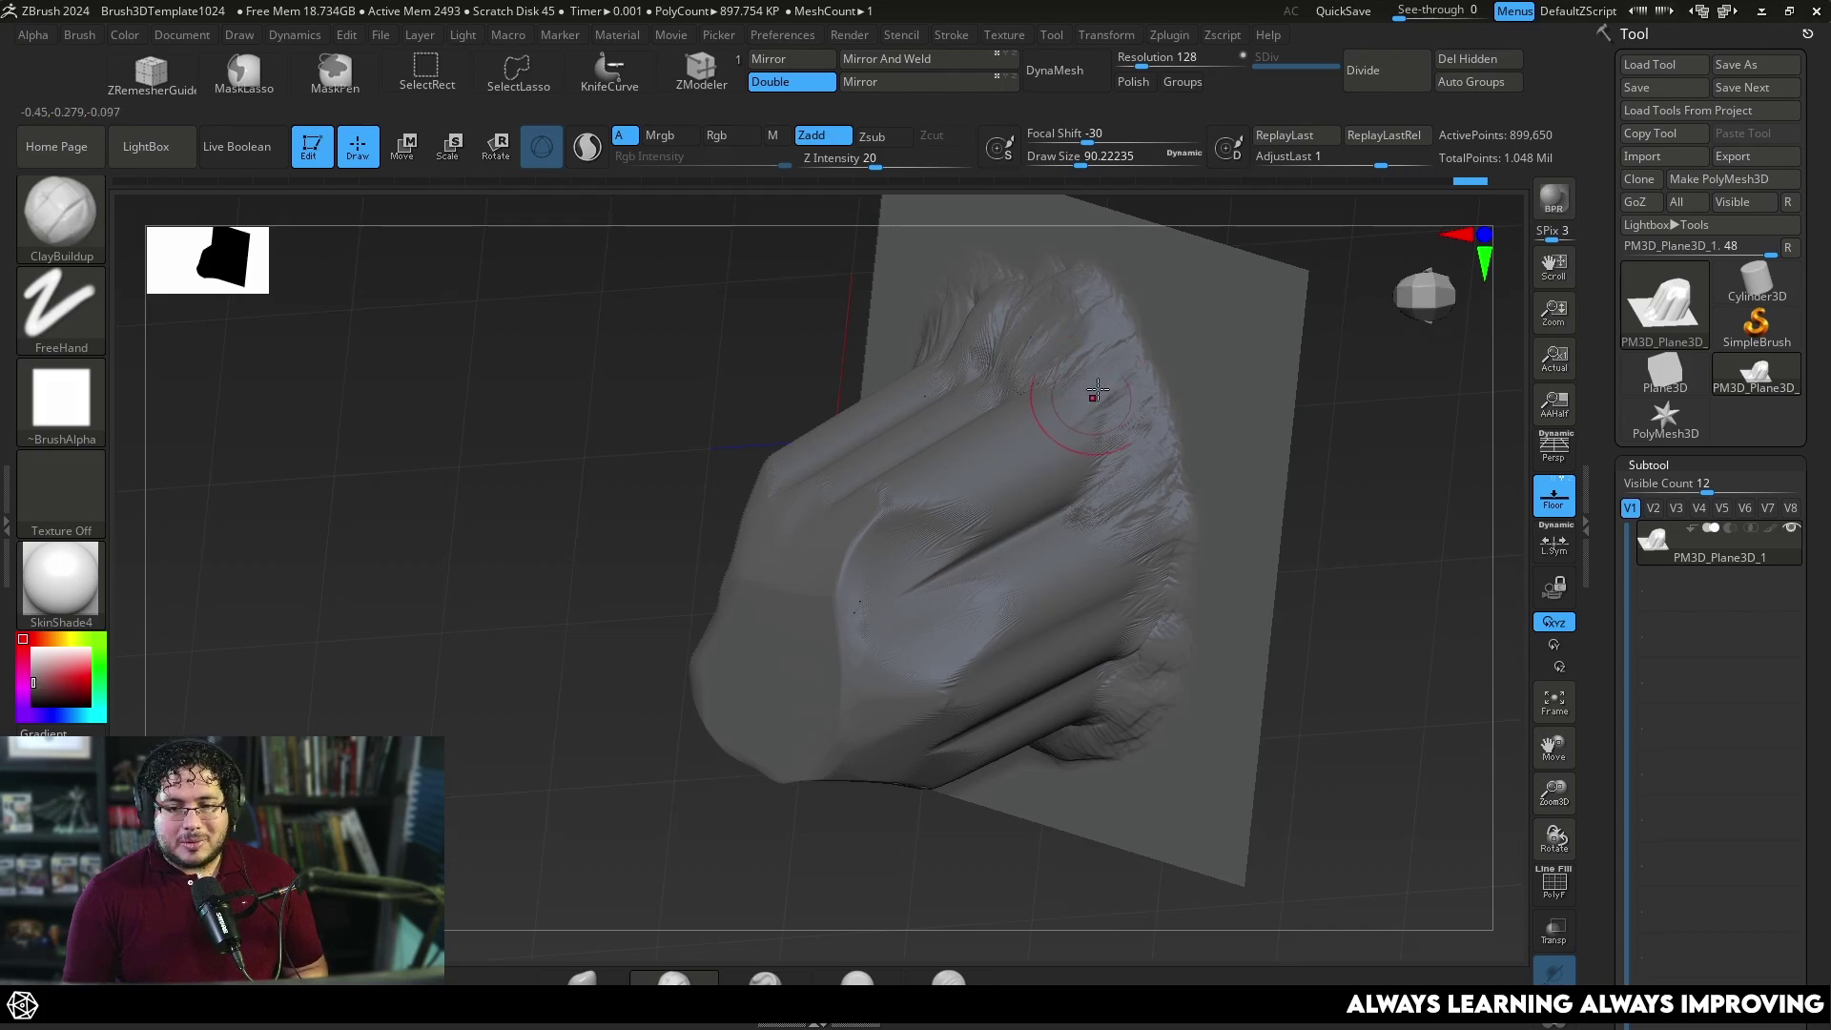
left_click_drag(1081, 470, 1088, 496)
Reduce the ClayBuildup draw size to about 65 and add separate rocky lumps along the back-left base.
key("space")
left_click(1177, 398)
left_click_drag(1189, 389, 1137, 438)
left_click_drag(1332, 469, 1334, 405)
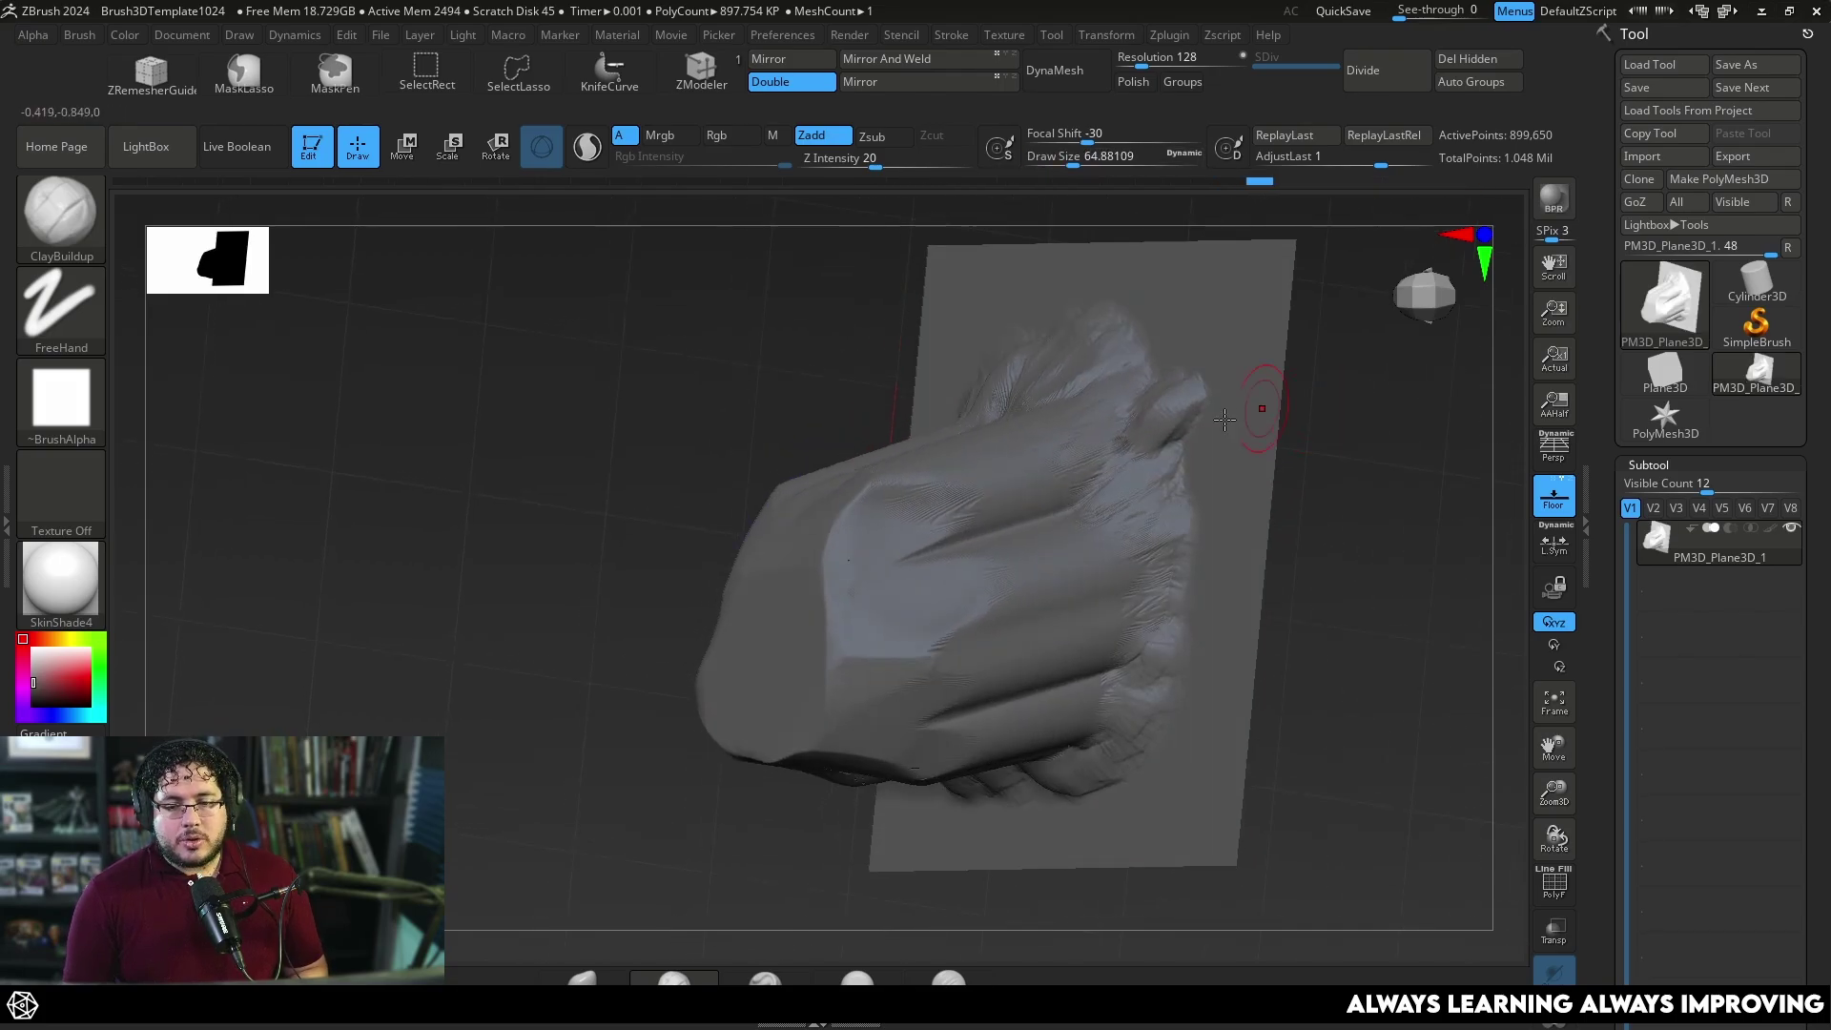
left_click_drag(1177, 439, 1196, 591)
left_click_drag(1324, 564, 1364, 616)
left_click_drag(1107, 548, 1123, 680, "alt")
Set the ClayBuildup draw size to about 56 and place small loose rocks on the plane's back-left corner.
key("space")
mouse_move(1042, 409)
left_mouse_down()
mouse_move(1060, 402)
mouse_move(1079, 432)
mouse_move(1093, 418)
mouse_move(1102, 453)
mouse_move(1046, 399)
mouse_move(1000, 410)
mouse_move(1191, 448)
left_mouse_up()
key("space")
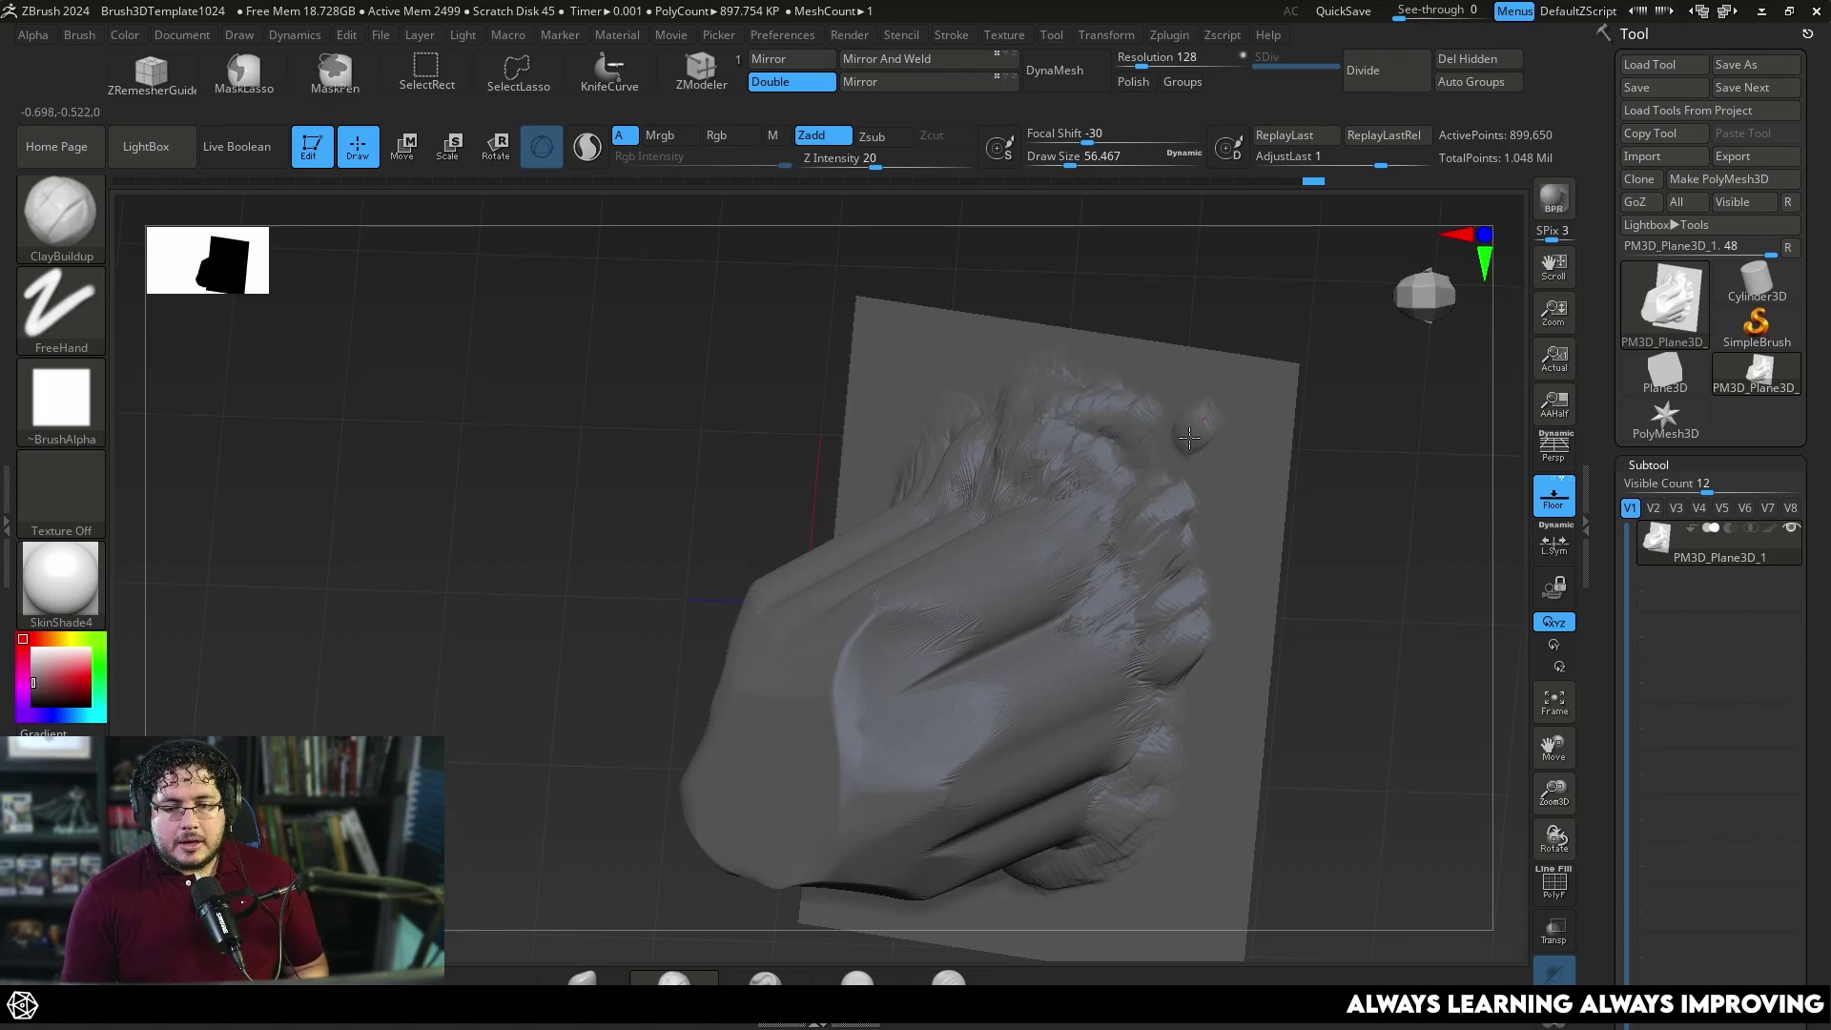
left_click_drag(1305, 446, 1276, 488)
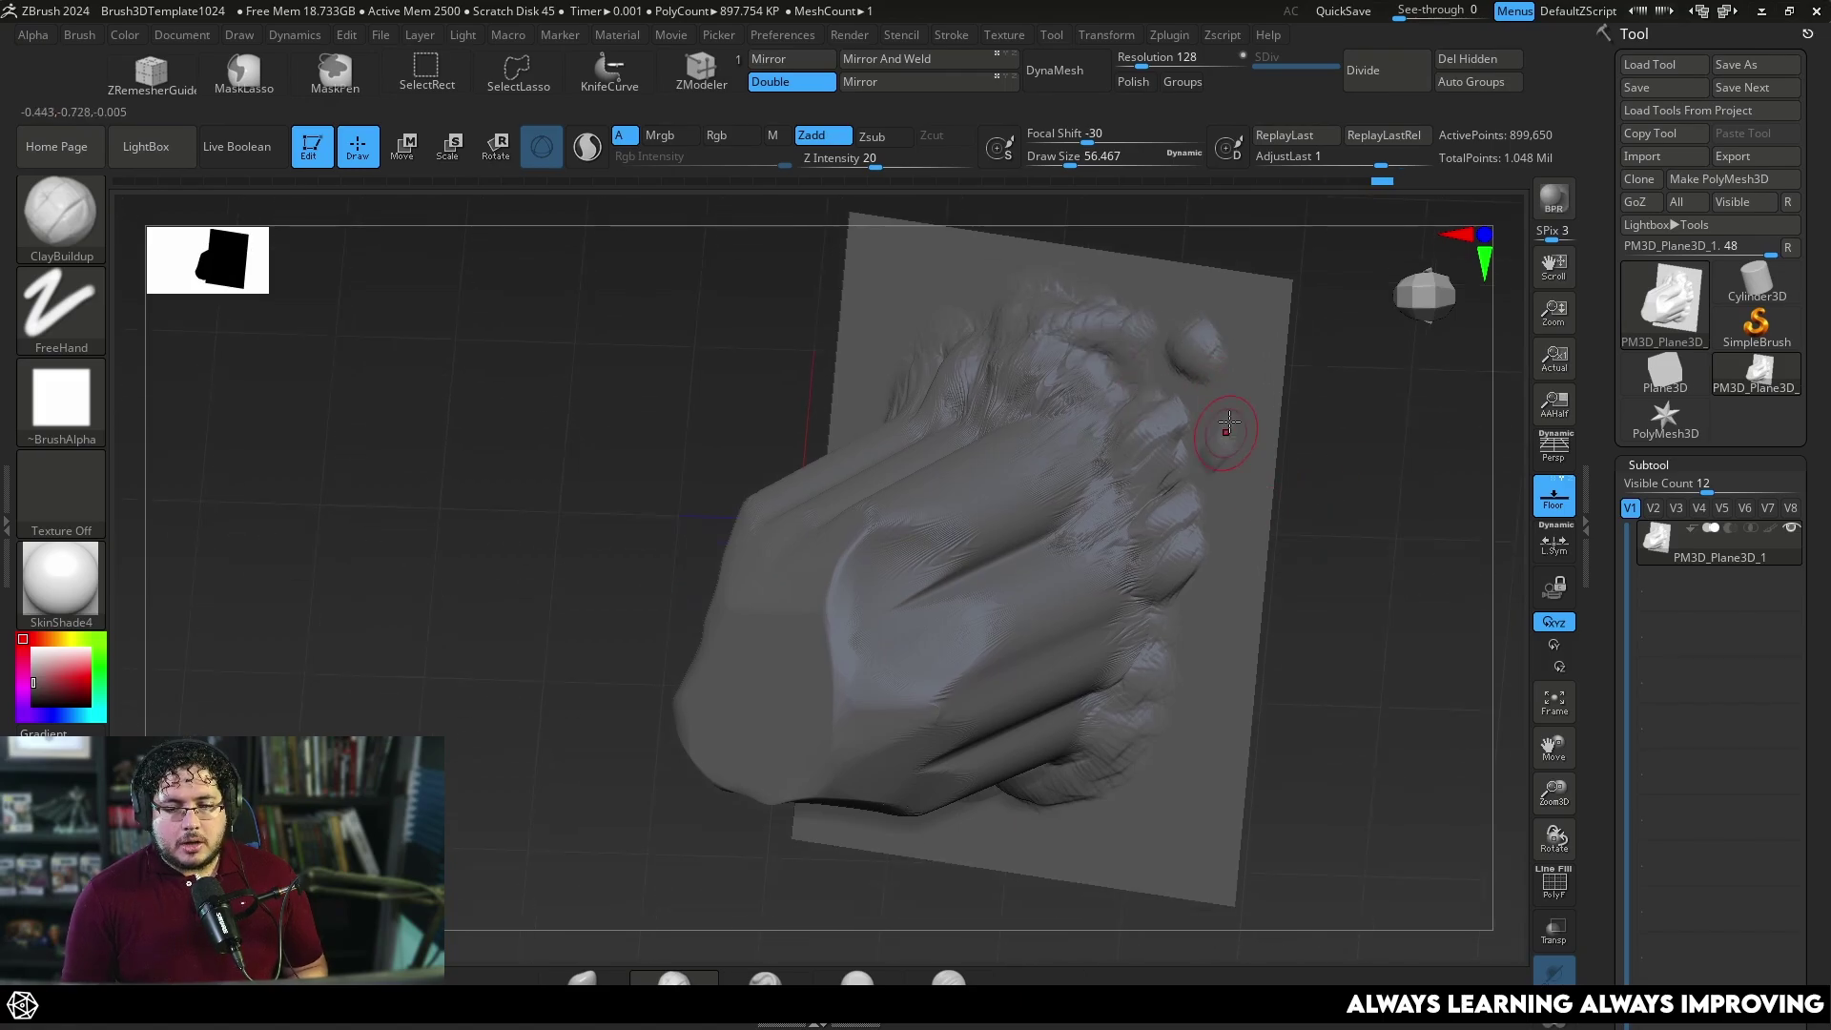
key("space")
left_click_drag(1233, 416, 1221, 442)
mouse_move(1282, 527)
left_mouse_down()
mouse_move(1317, 466)
mouse_move(1284, 420)
left_mouse_up()
Raise the ClayBuildup draw size to about 71 and add larger rock lumps along the back base.
key("space")
mouse_move(1211, 476)
left_mouse_down()
mouse_move(1159, 482)
mouse_move(1141, 455)
left_mouse_up()
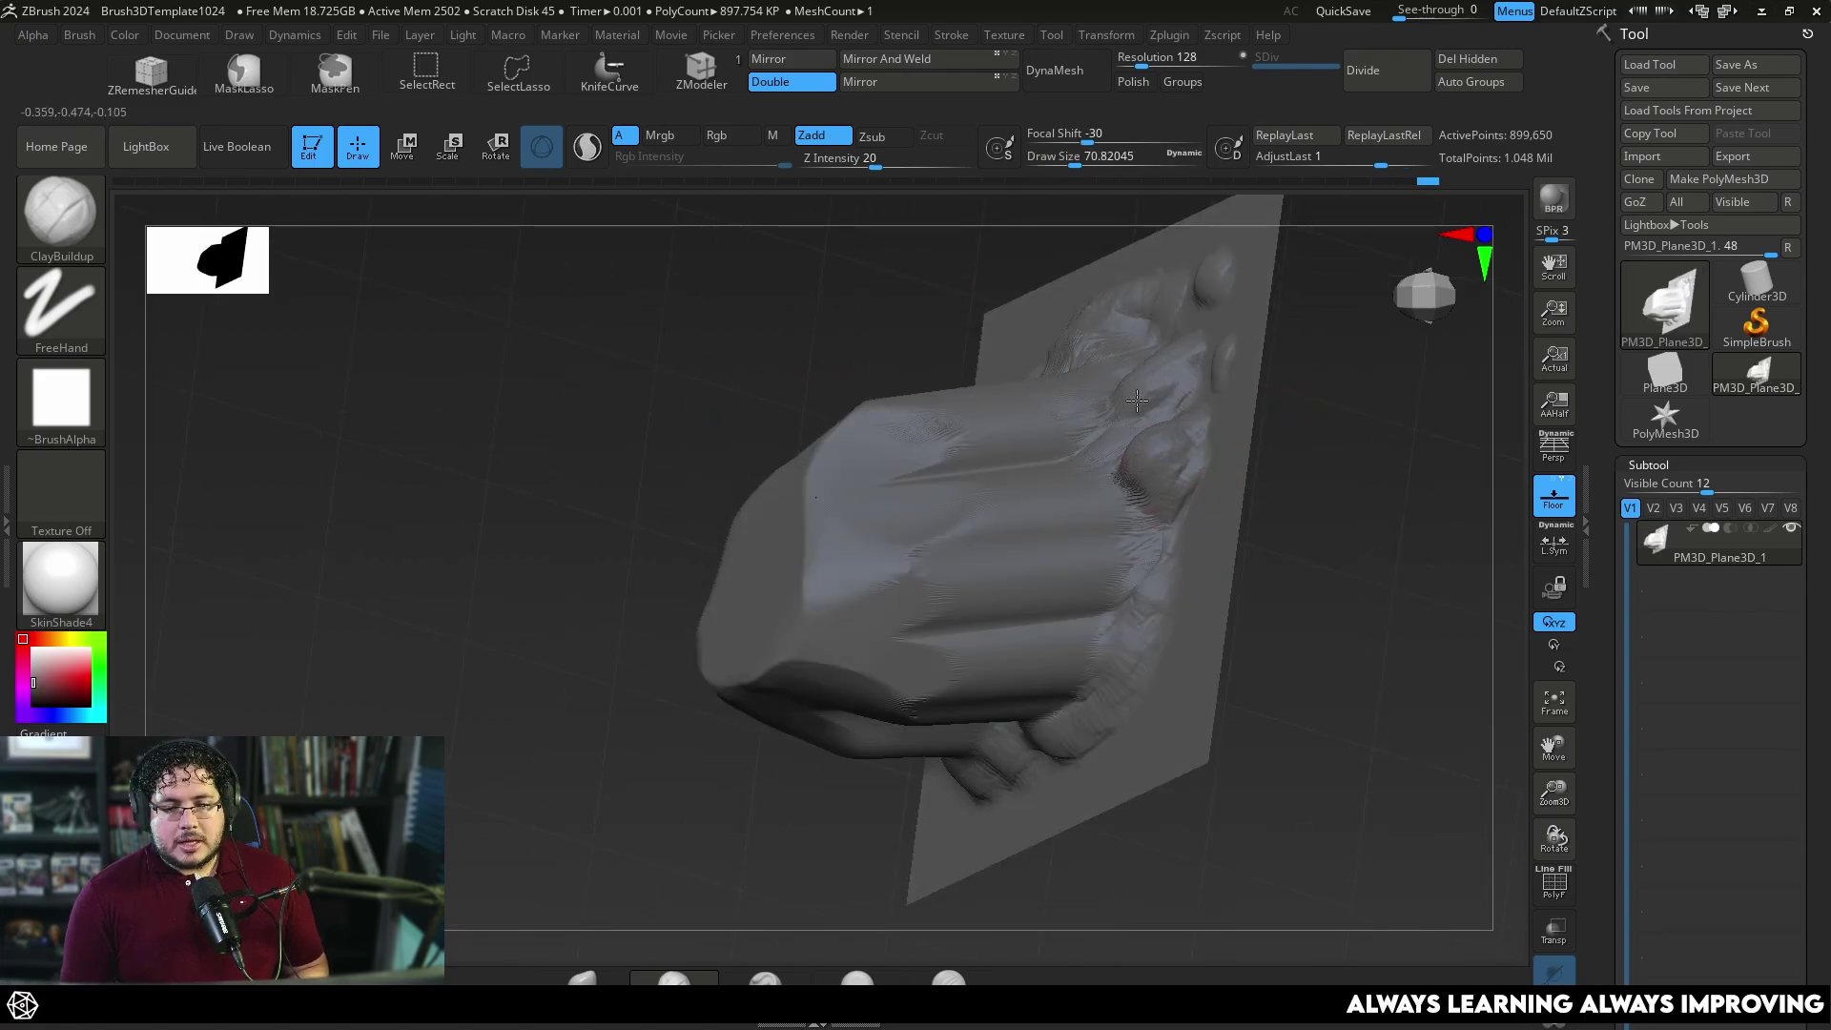
mouse_move(1358, 478)
left_mouse_down()
mouse_move(1140, 453)
mouse_move(1154, 496)
mouse_move(1174, 467)
mouse_move(1206, 482)
left_mouse_up()
left_click_drag(1299, 448, 1302, 395)
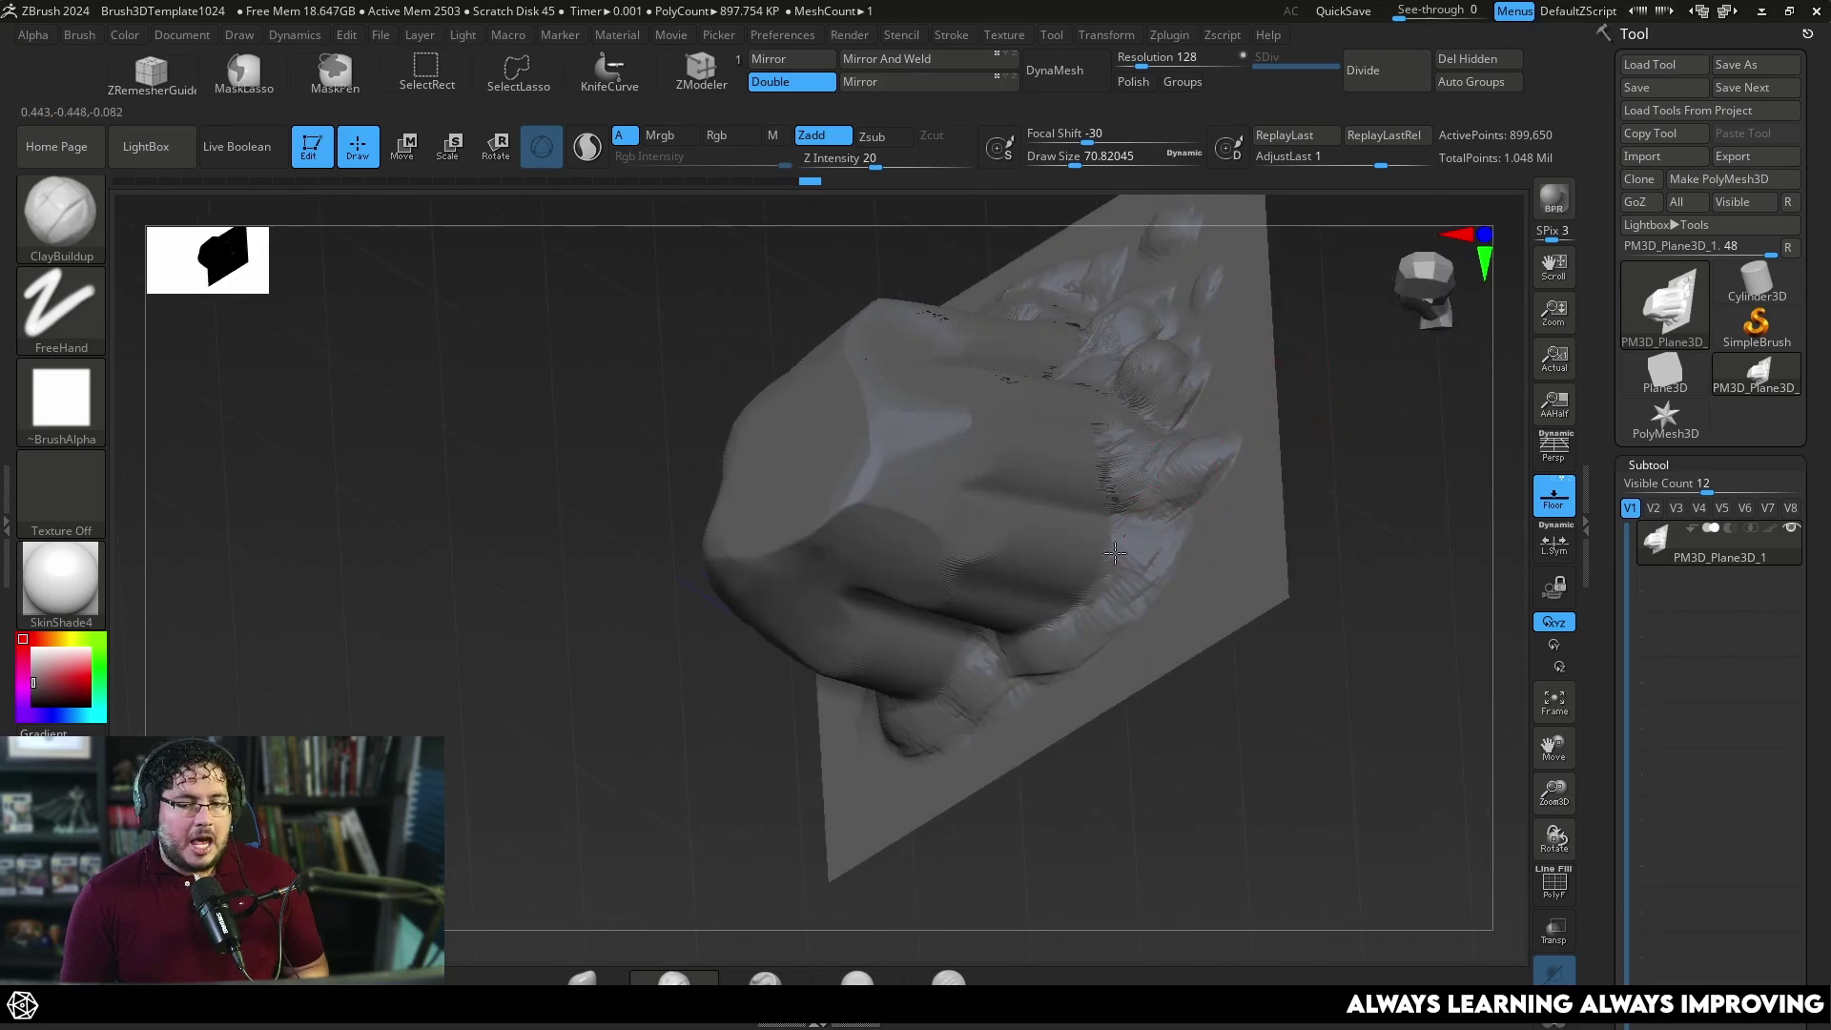
left_click_drag(1116, 554, 1203, 553)
left_click_drag(1321, 525, 1335, 458)
Continue adding clay rock lumps around the right, front and front-left base with ClayBuildup and smooth rough spots.
mouse_move(1074, 620)
left_mouse_down()
mouse_move(1109, 581)
mouse_move(1089, 611)
mouse_move(1112, 618)
left_mouse_up()
left_click_drag(1181, 735, 1209, 730)
left_click_drag(1009, 603, 997, 658)
mouse_move(1125, 701)
left_mouse_down()
mouse_move(1147, 740)
mouse_move(1192, 744)
left_mouse_up()
left_click_drag(911, 844, 930, 906)
left_click_drag(801, 572, 773, 604)
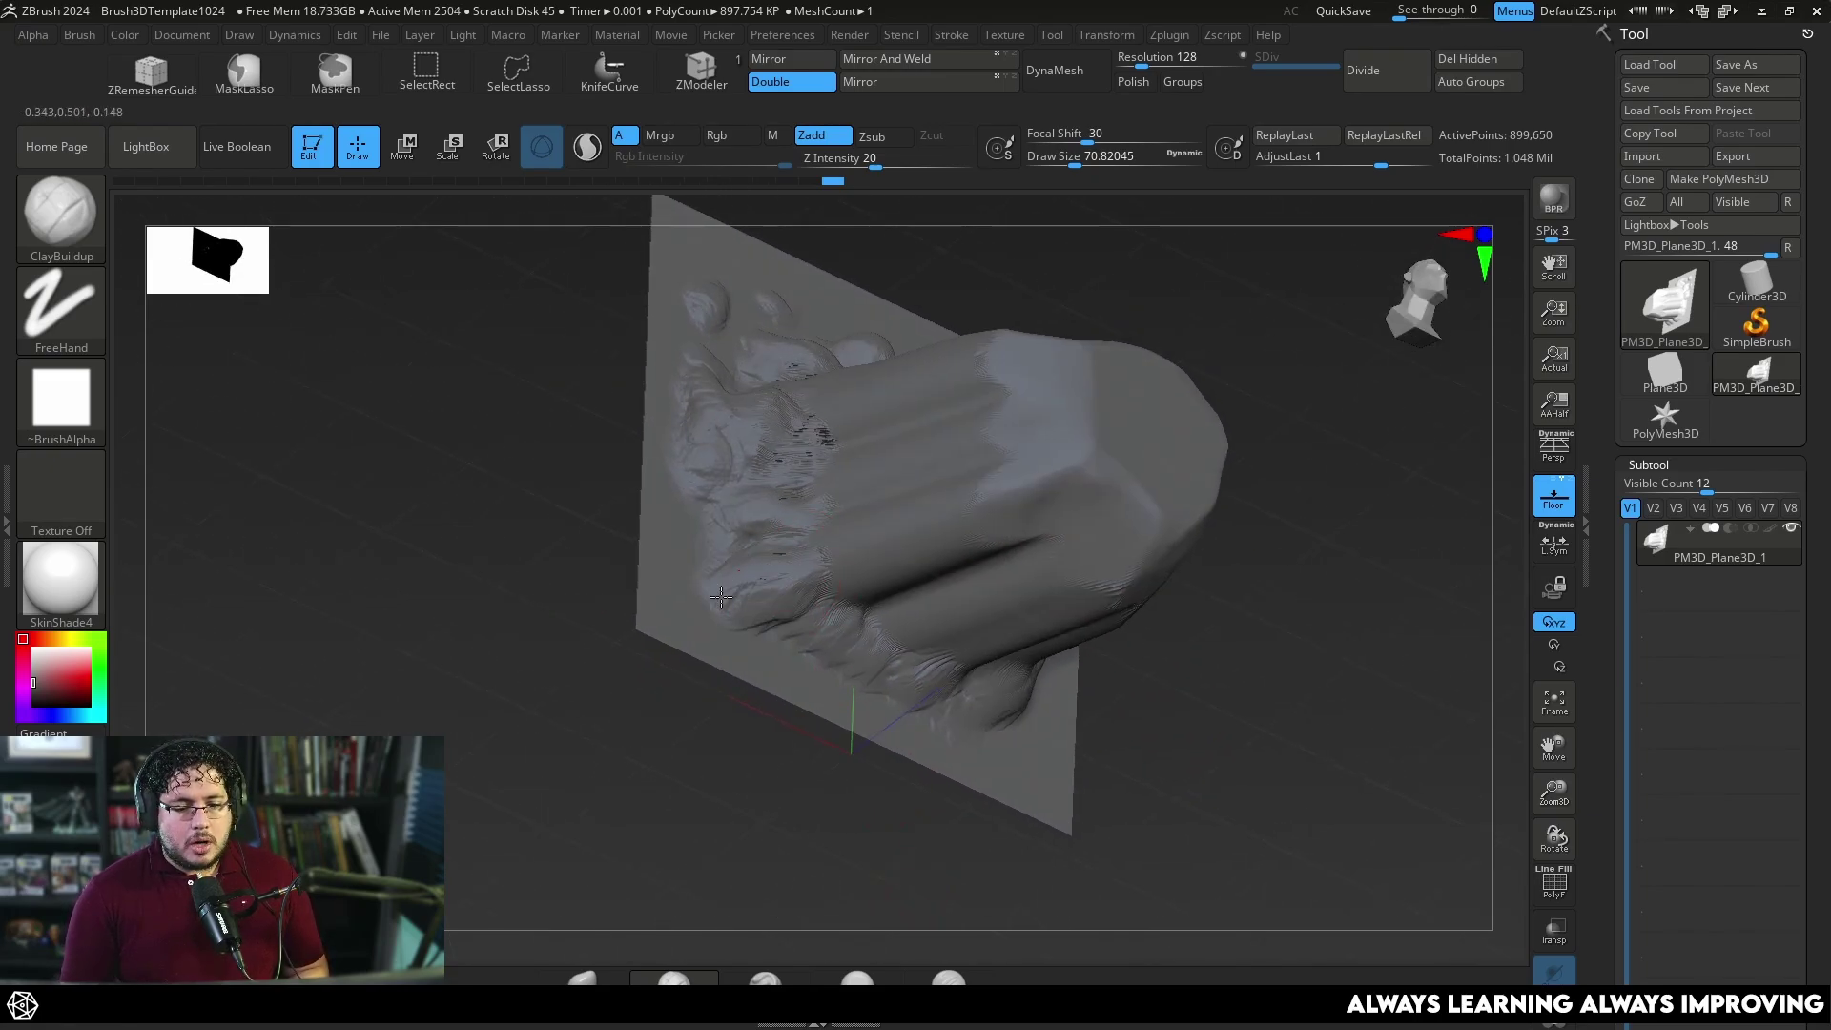
left_click_drag(763, 625, 884, 606)
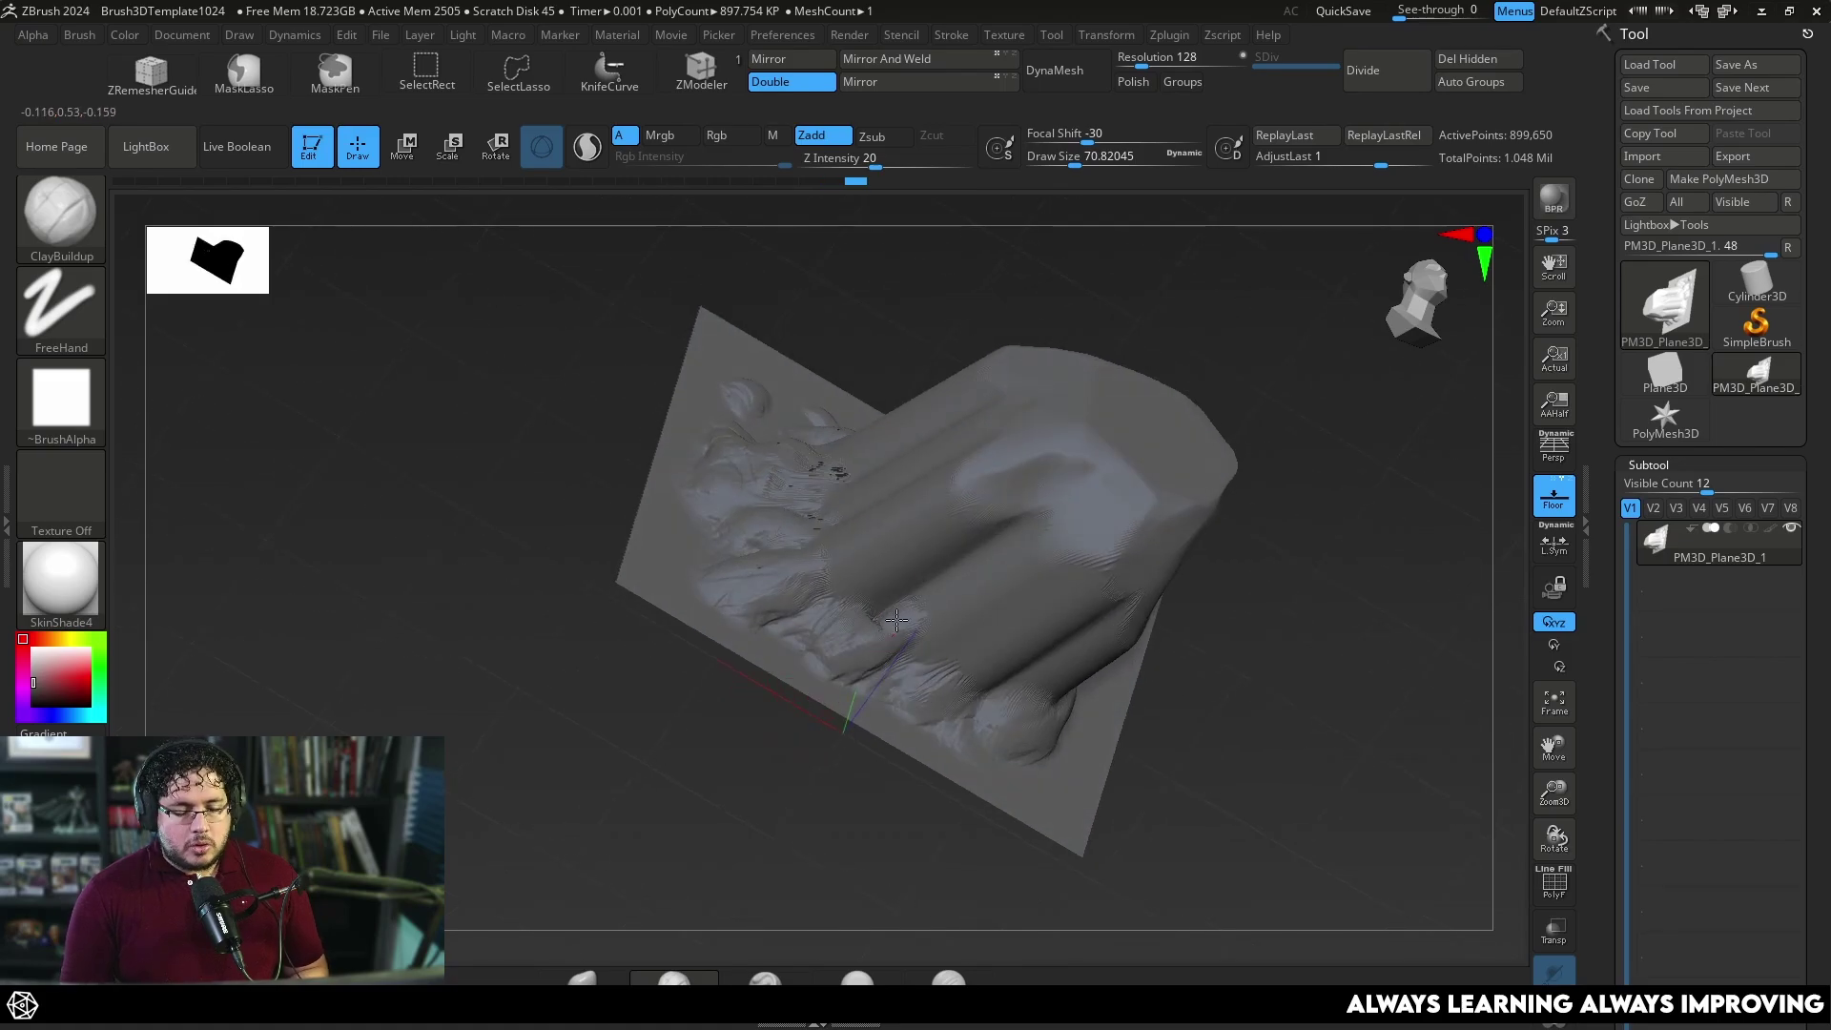
left_click_drag(908, 620, 873, 625, "shift")
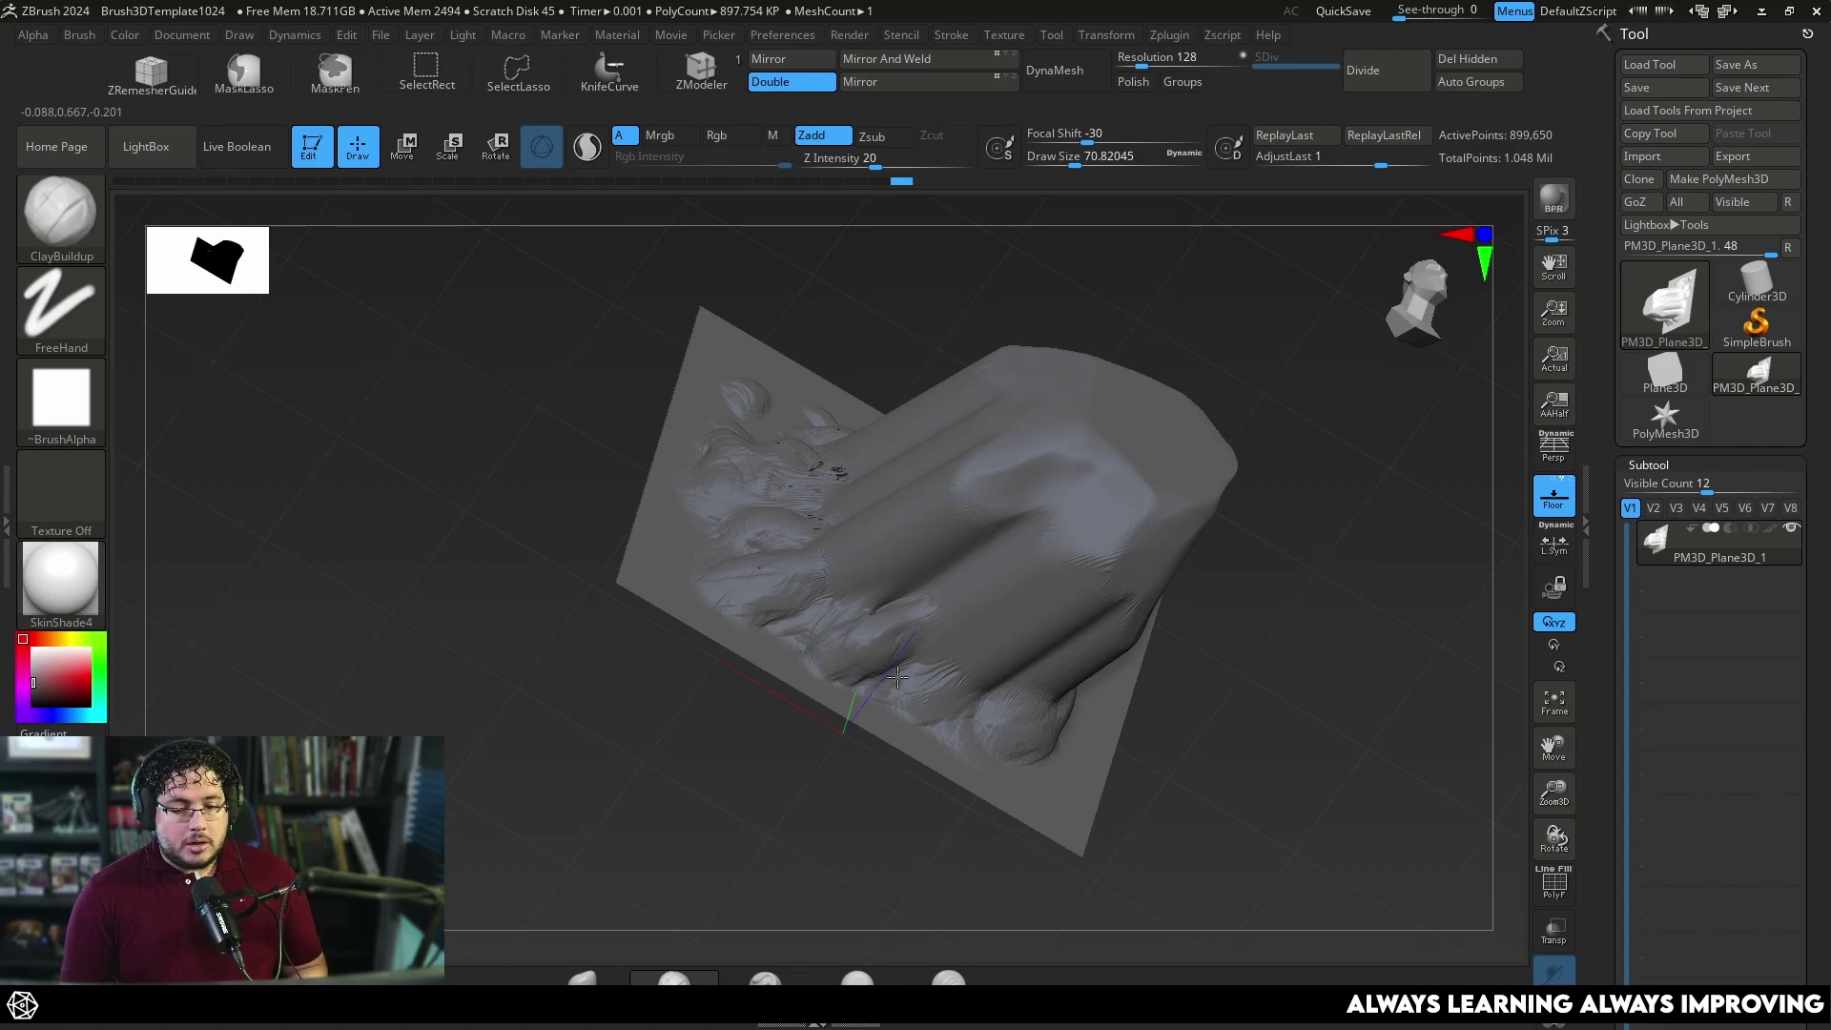
right_click_drag(898, 685, 1066, 673)
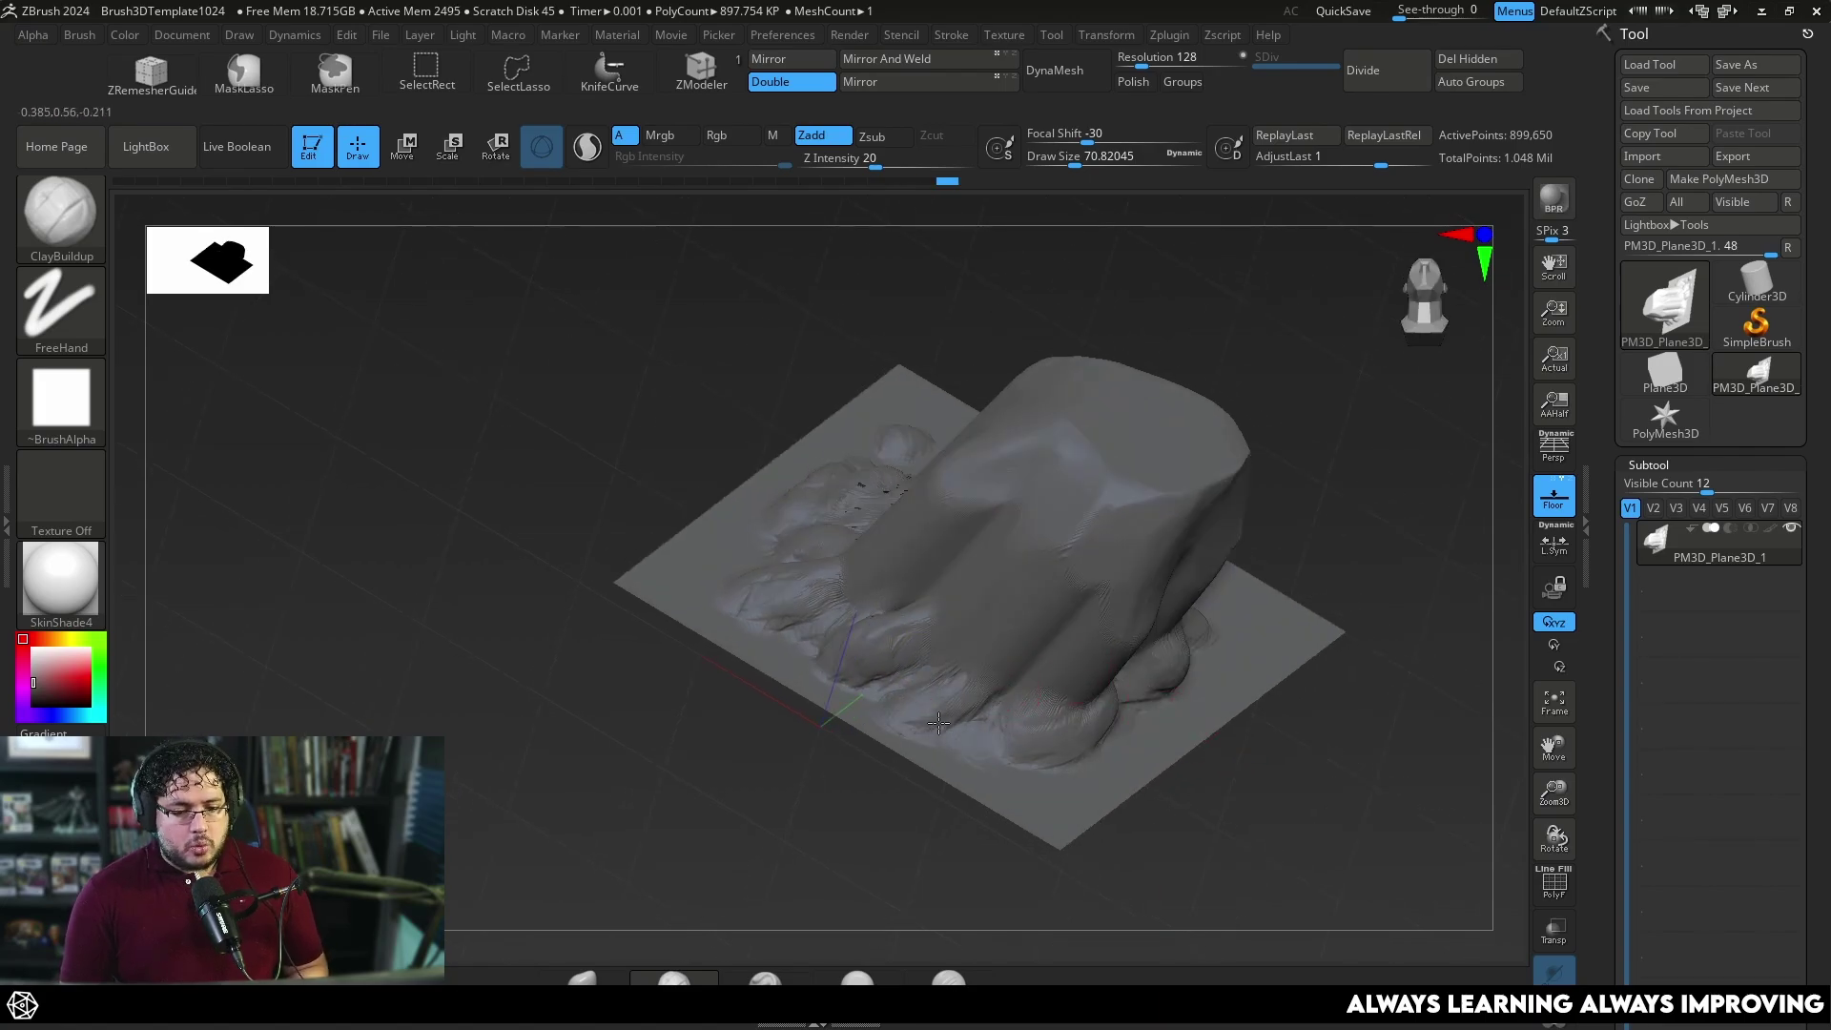
right_click_drag(1026, 700, 1255, 588)
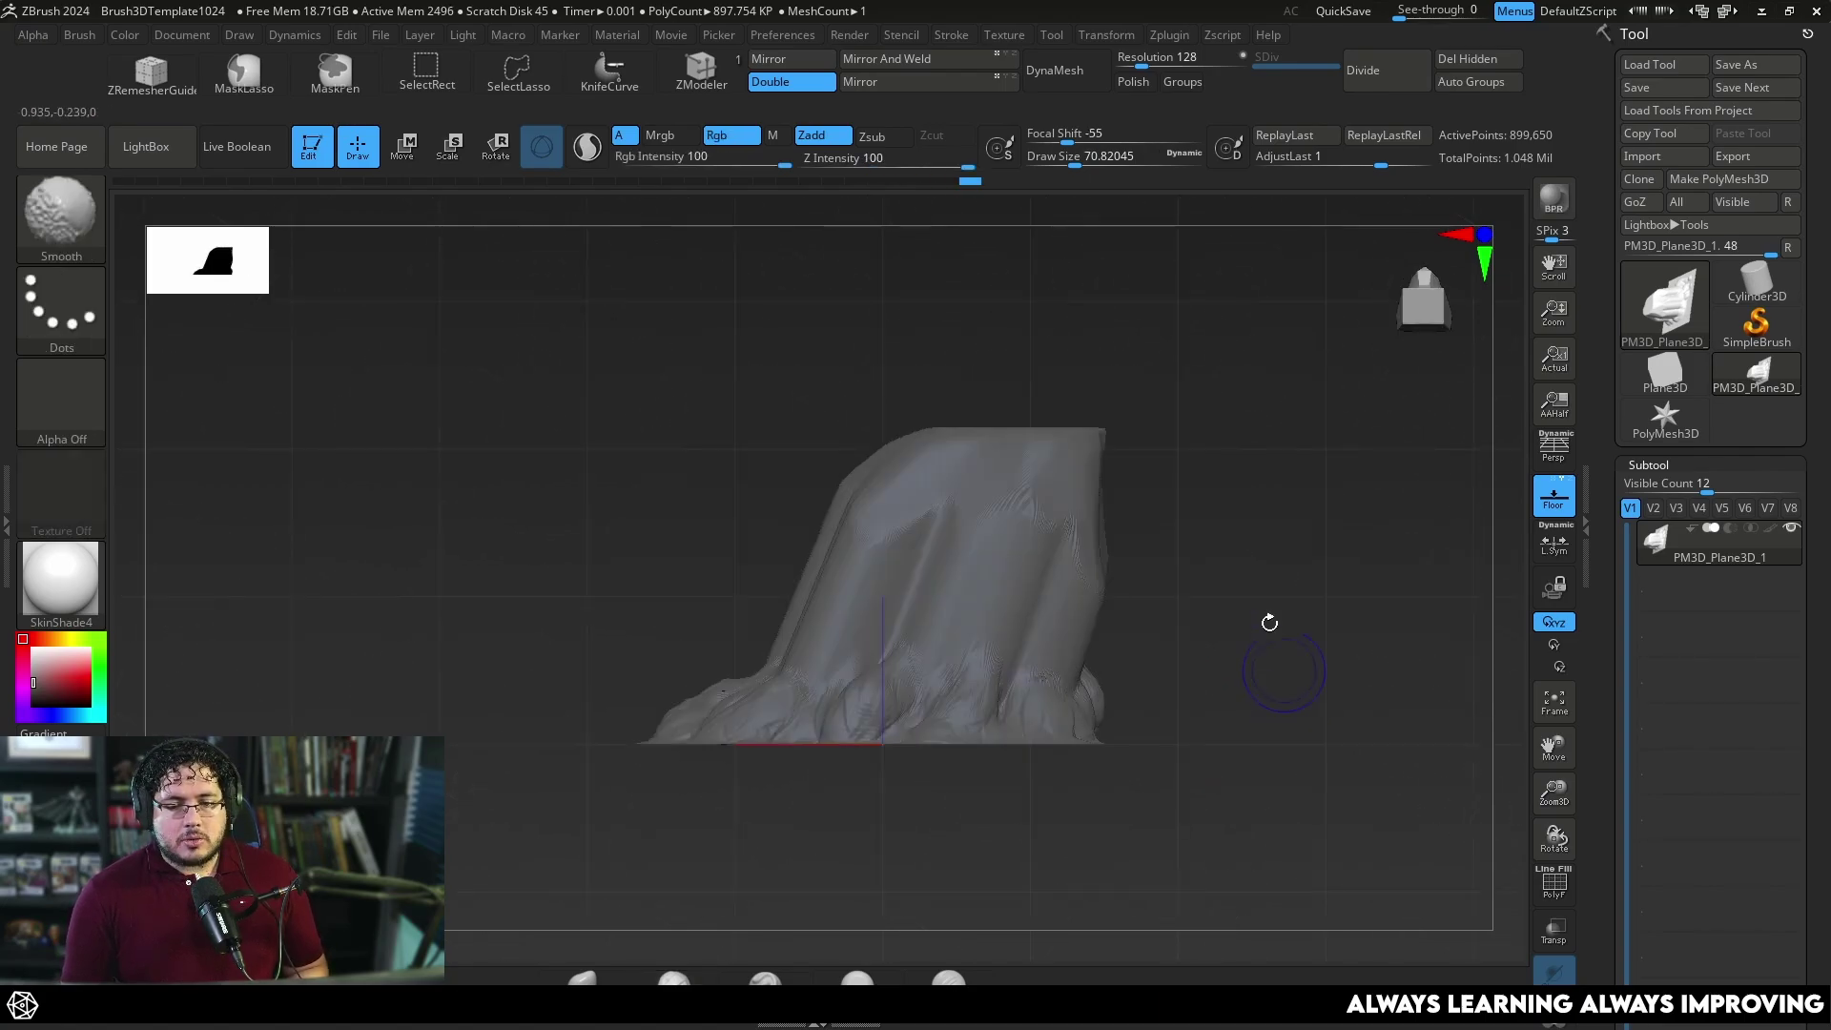
Flatten the rock's front and right faces with TrimDynamic at a draw size of about 120.
key("b")
key("t")
key("d")
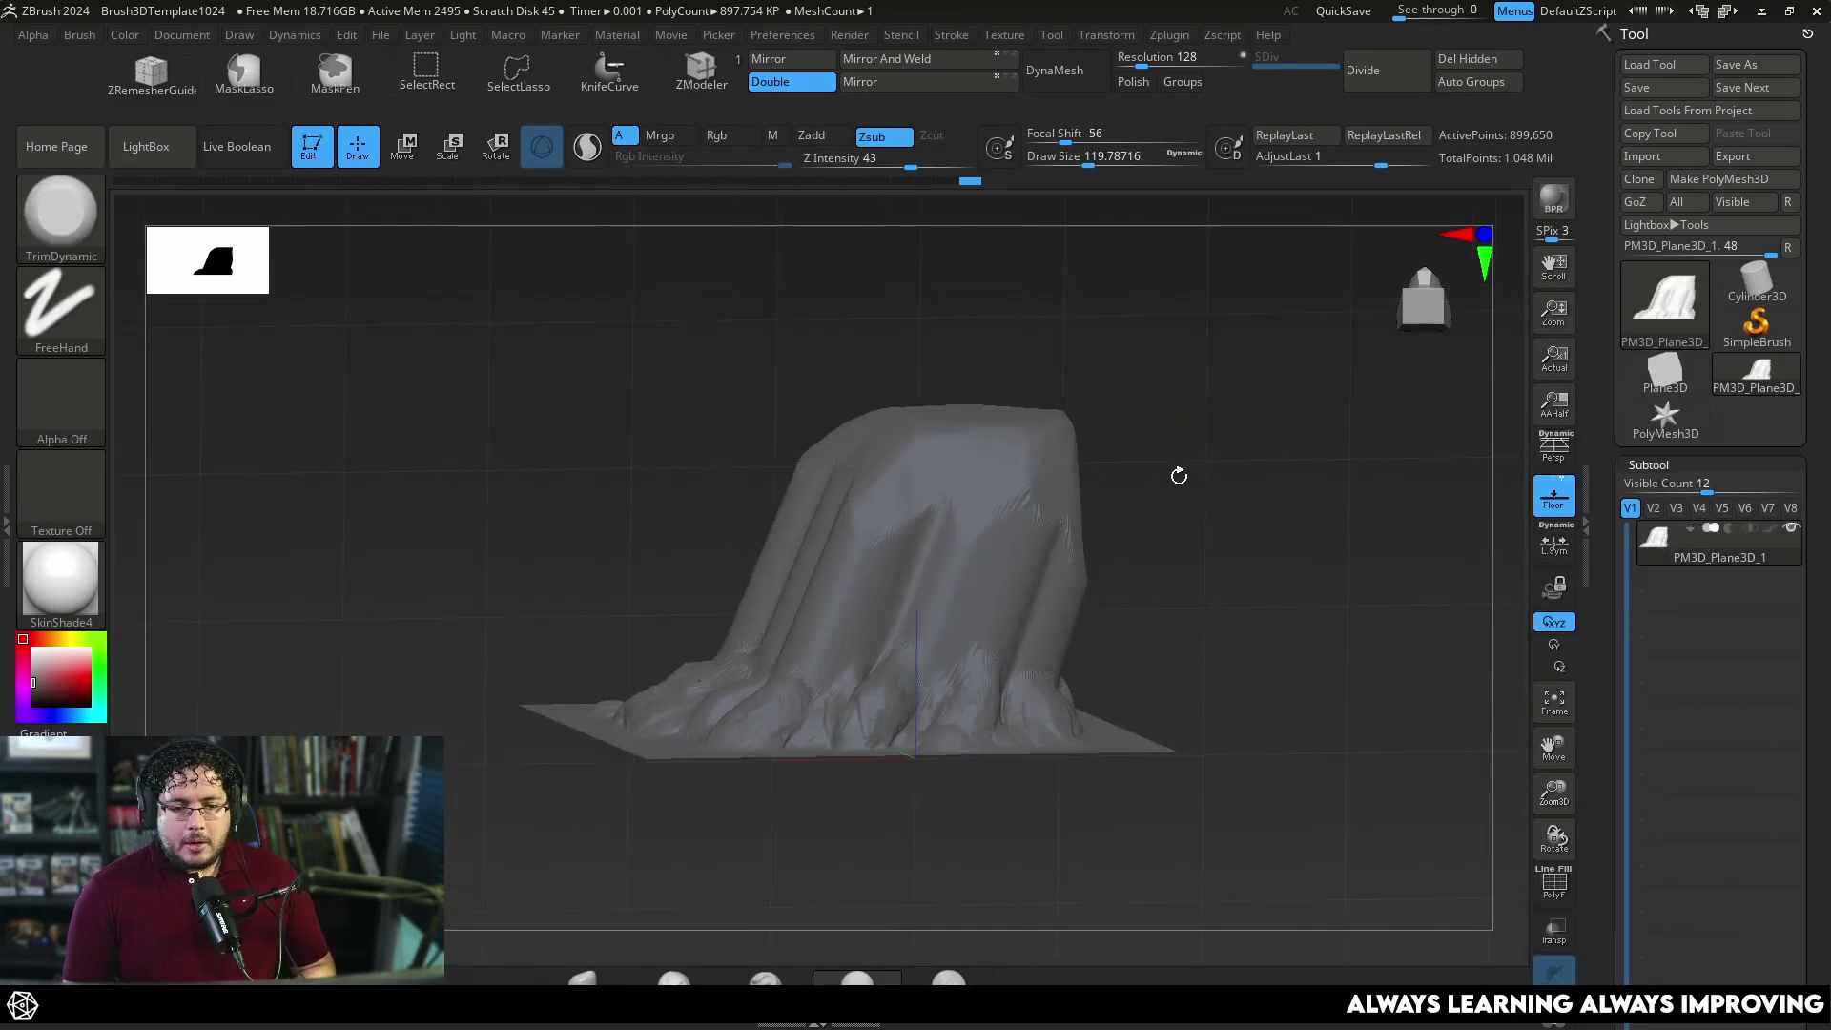
mouse_move(854, 521)
left_mouse_down()
mouse_move(872, 546)
mouse_move(1030, 504)
left_mouse_up()
right_click_drag(1178, 511, 1074, 526)
left_click_drag(1070, 529, 1088, 515)
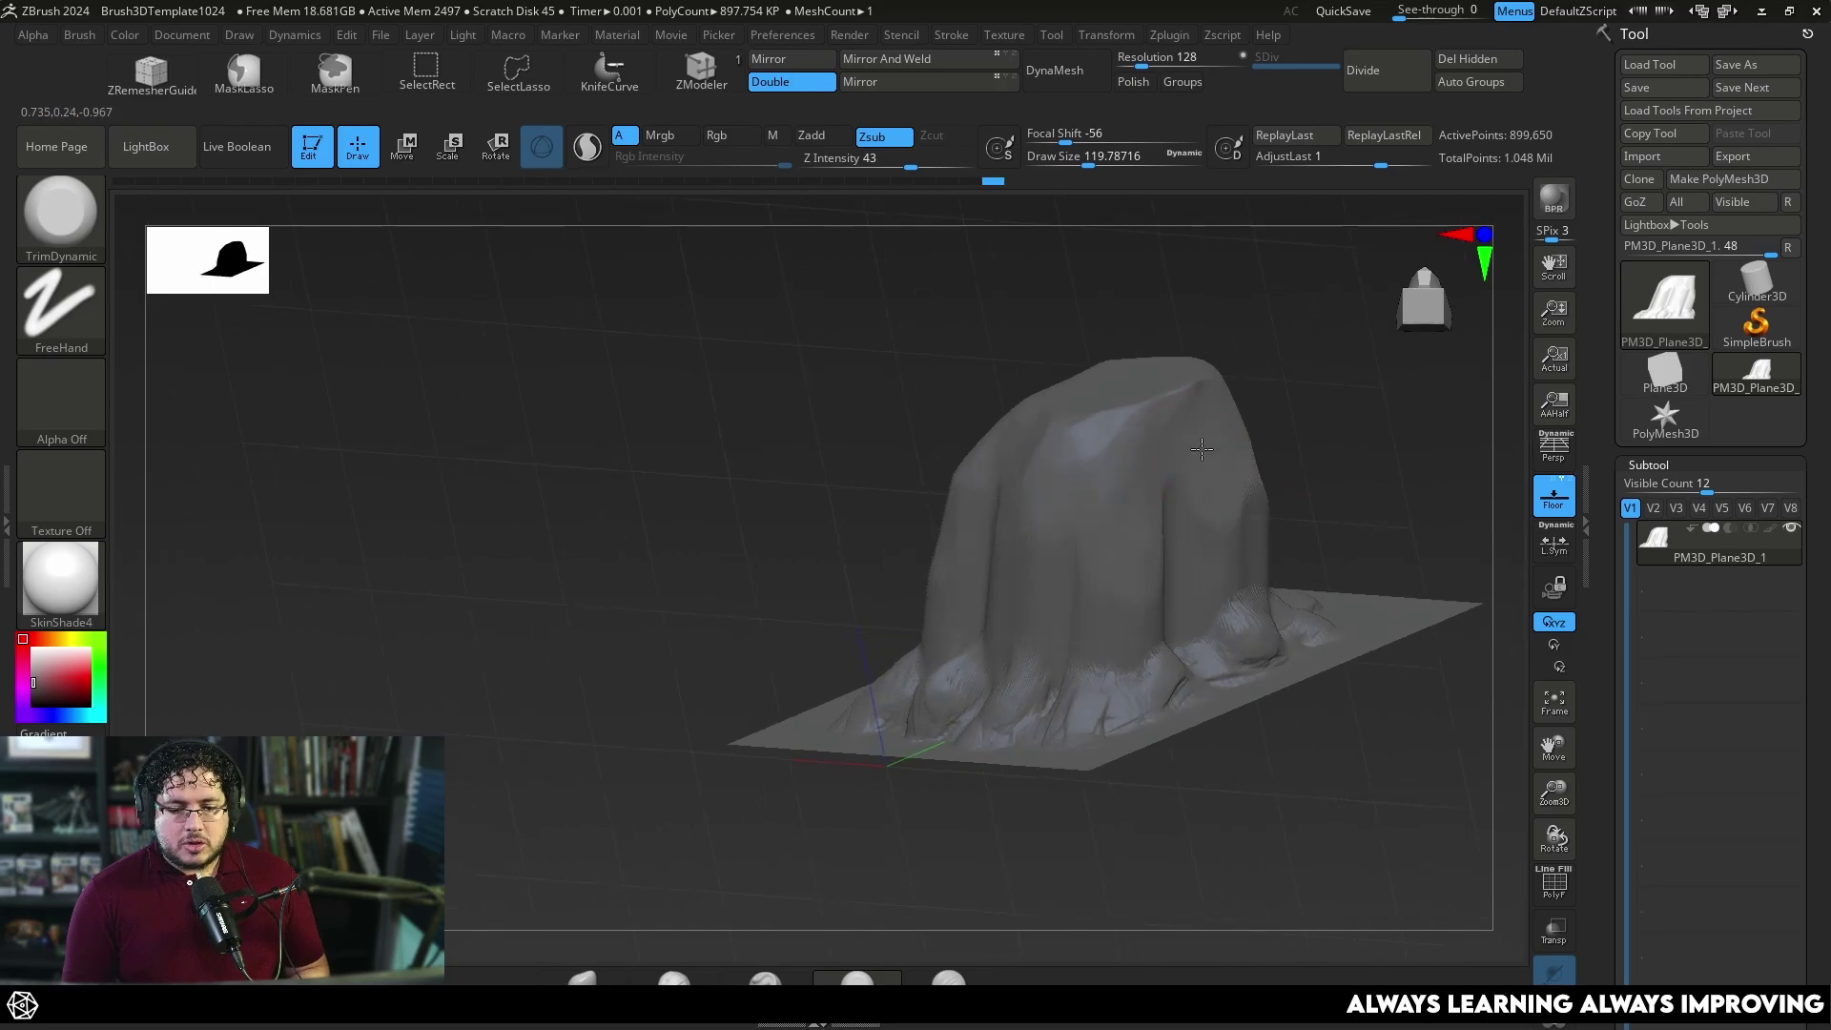
mouse_move(1250, 448)
left_mouse_down()
mouse_move(1341, 512)
mouse_move(1288, 564)
mouse_move(1152, 503)
left_mouse_up()
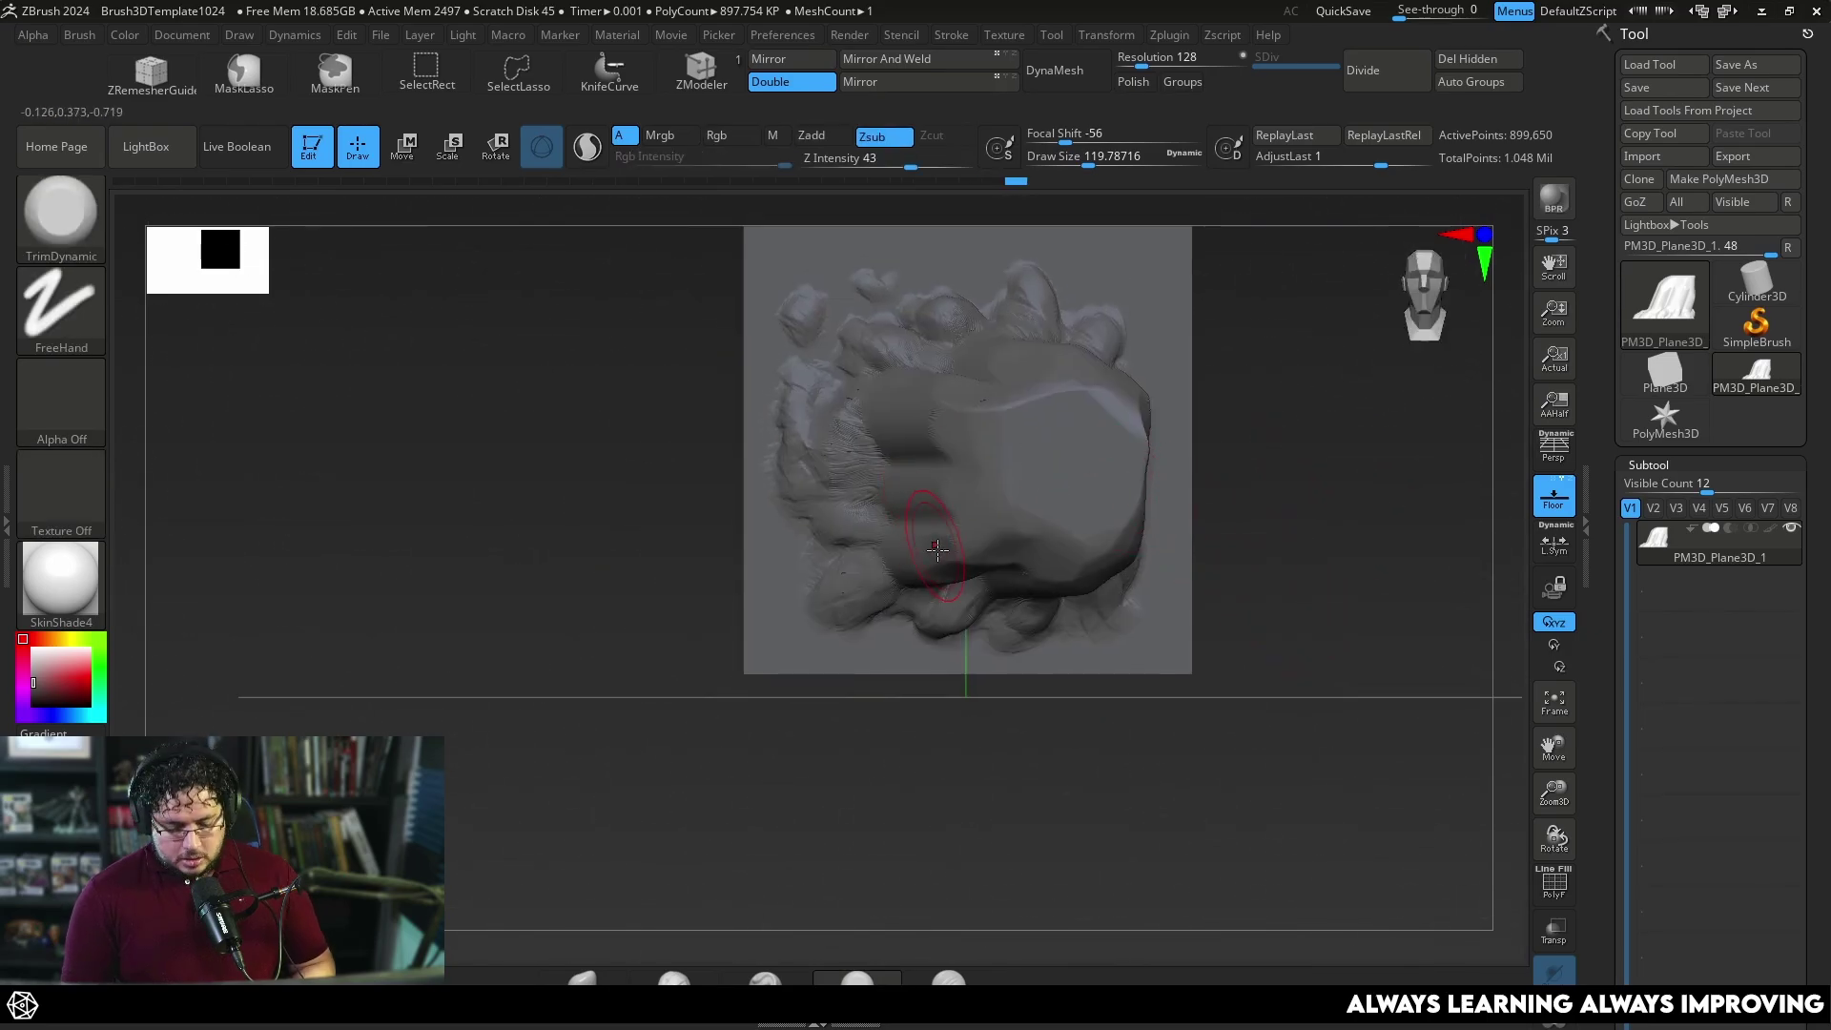
Switch to ClayBuildup with a draw size of about 65 and add small rock lumps along the left base.
key("b")
key("c")
key("b")
key("space")
left_click_drag(935, 516, 923, 516)
left_click(795, 545)
key("space")
left_click_drag(794, 544, 789, 544)
left_click_drag(784, 537, 787, 548)
Subdivide the rock template mesh to get more resolution for fine detail.
right_click_drag(1139, 353, 1102, 473, "alt")
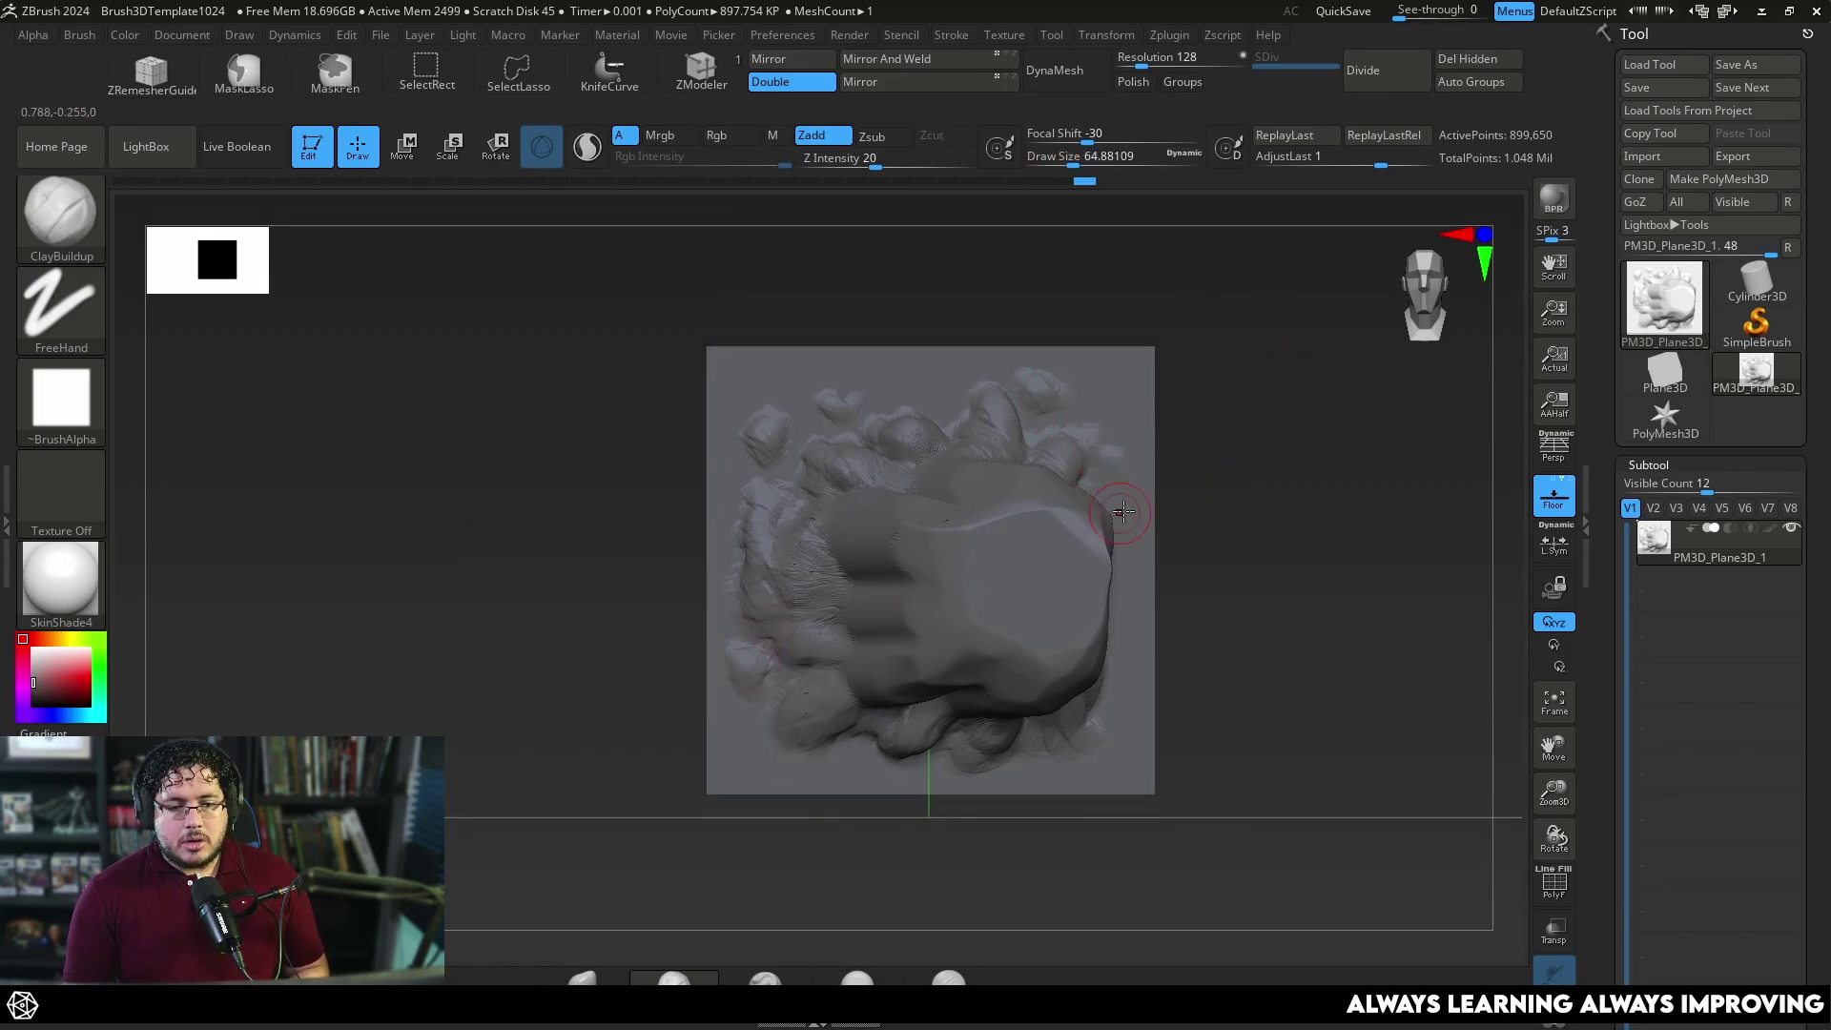
mouse_move(1116, 698)
right_mouse_down()
mouse_move(1199, 531)
mouse_move(1287, 593)
right_mouse_up()
key("ctrl")
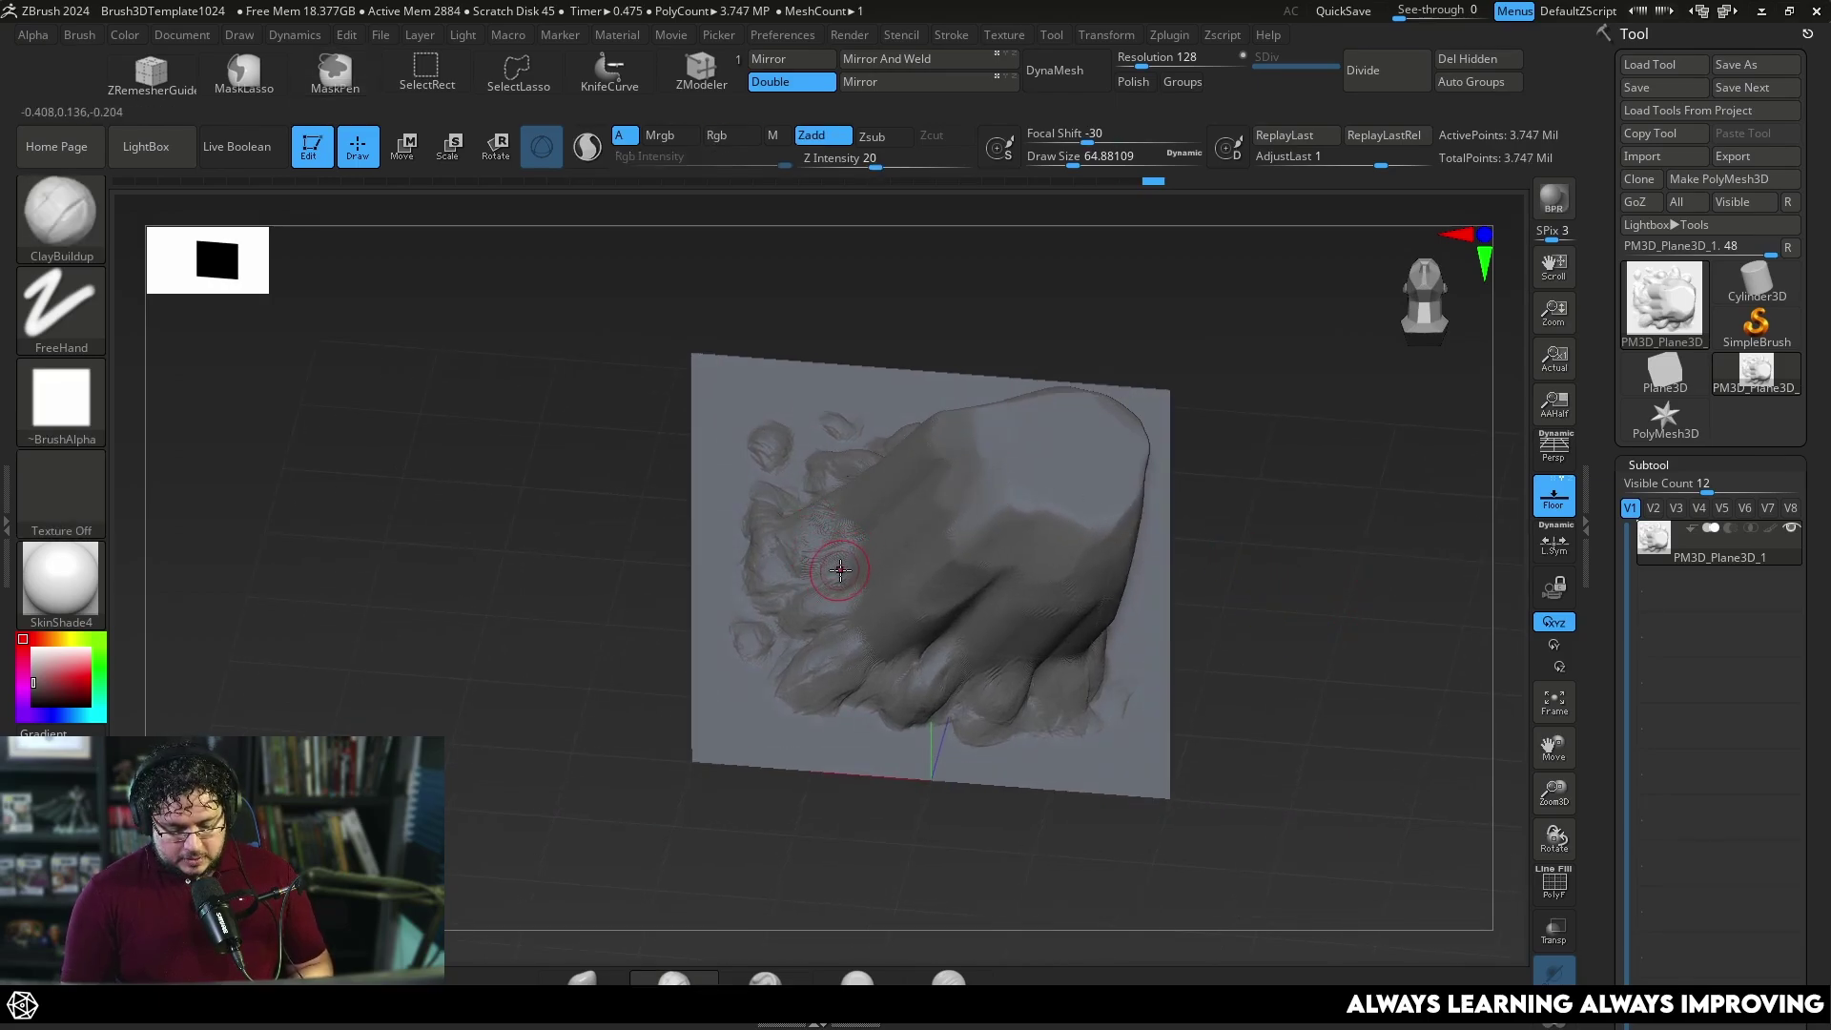
right_click_drag(1122, 487, 1100, 510)
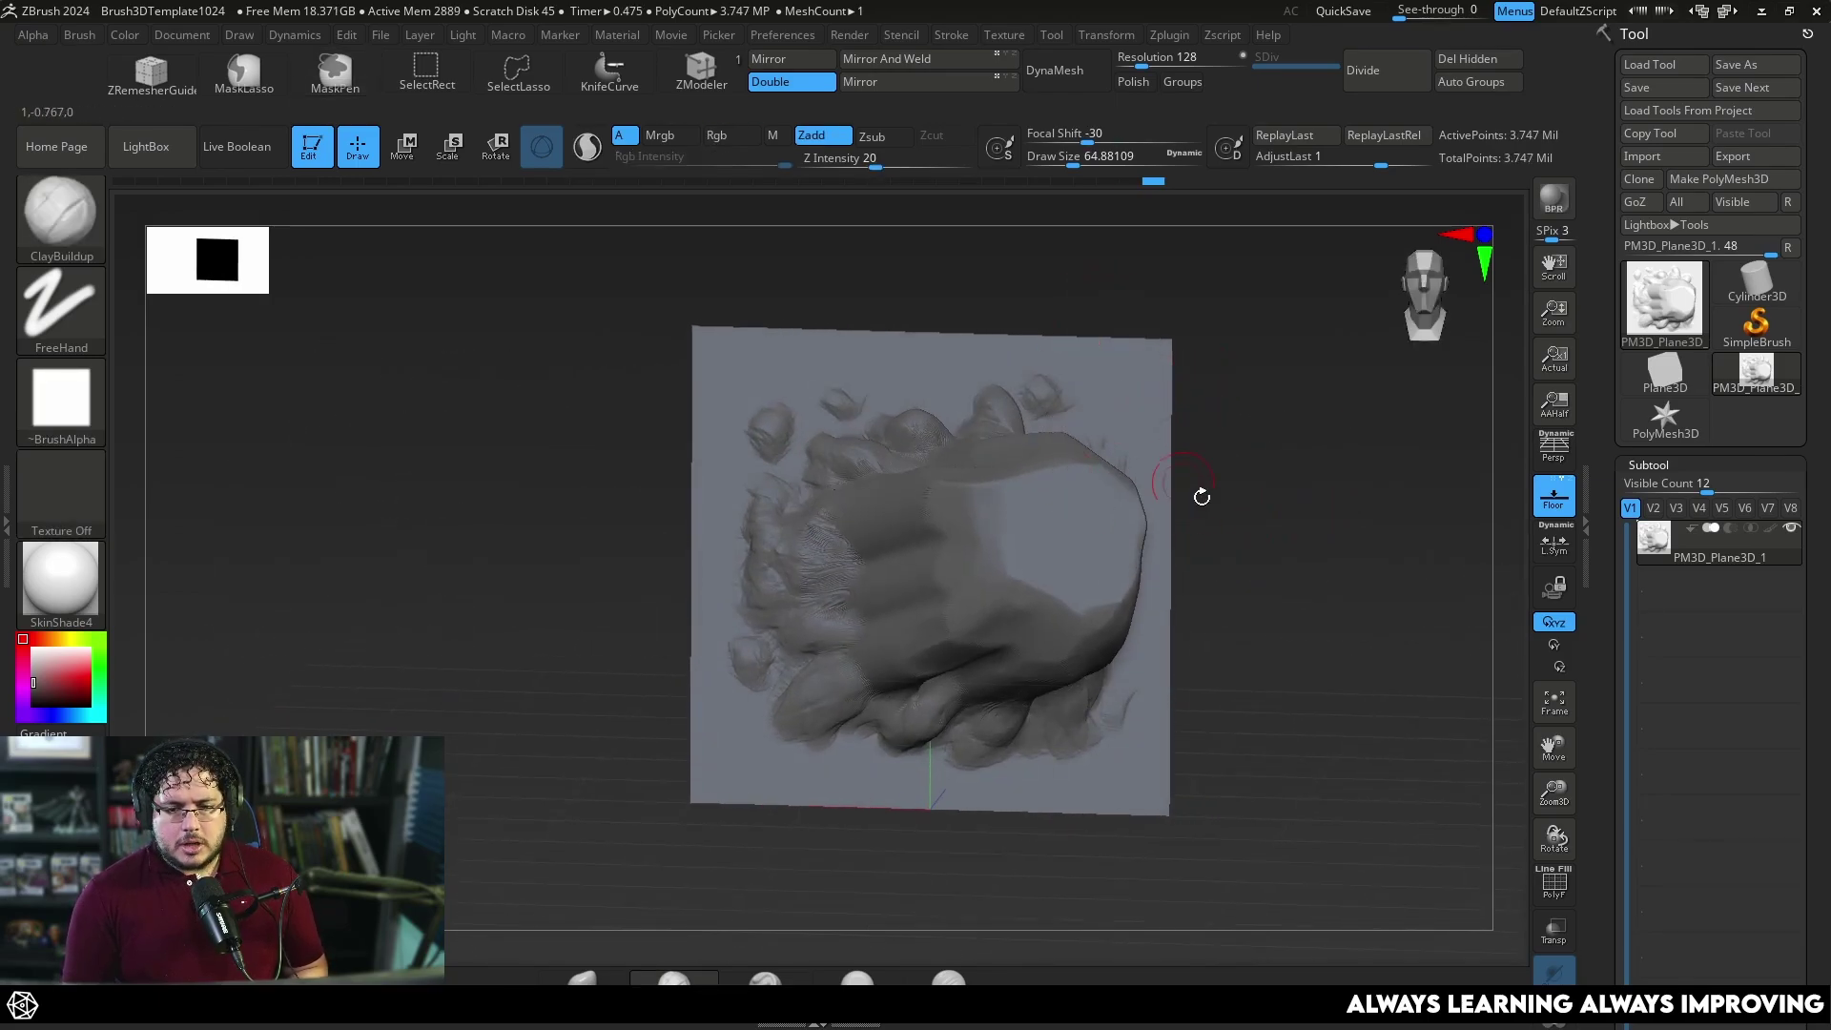
right_click_drag(1212, 496, 1159, 444)
Trim the lumps at the rock's left and front base with TrimDynamic at a draw size of about 108.
key("b")
key("t")
key("d")
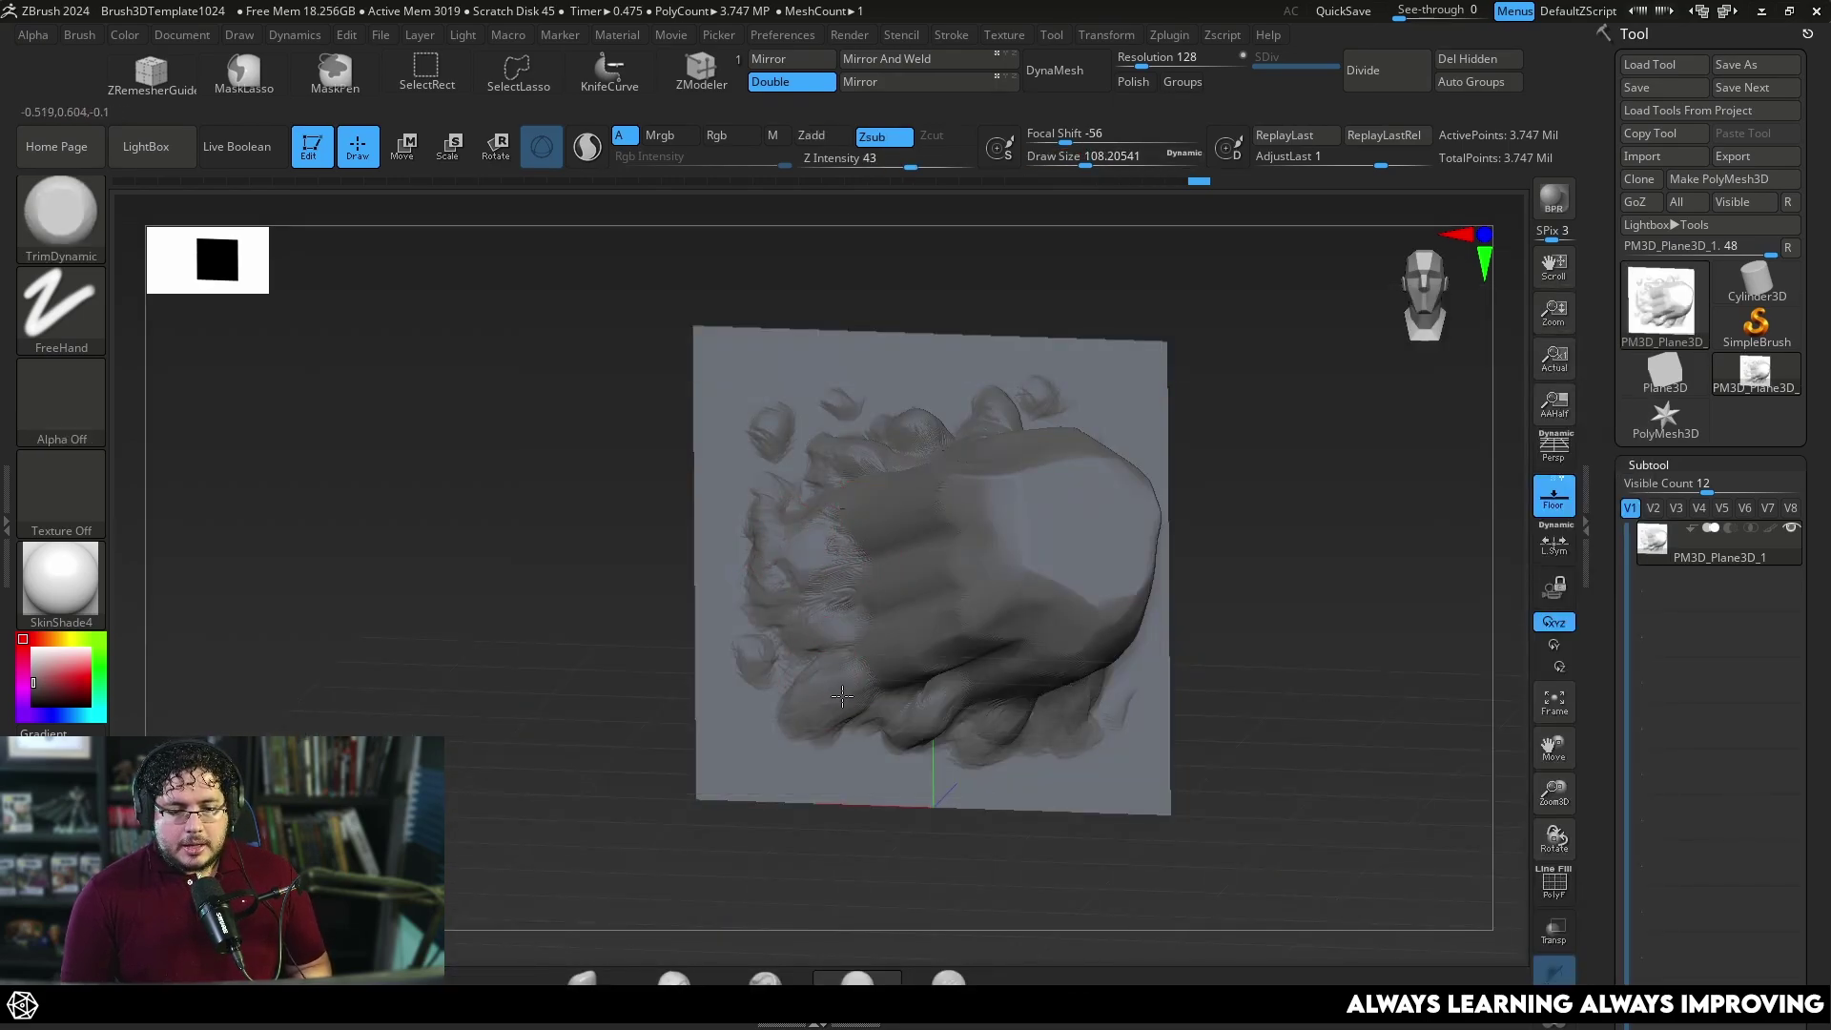
right_click_drag(840, 701, 943, 711)
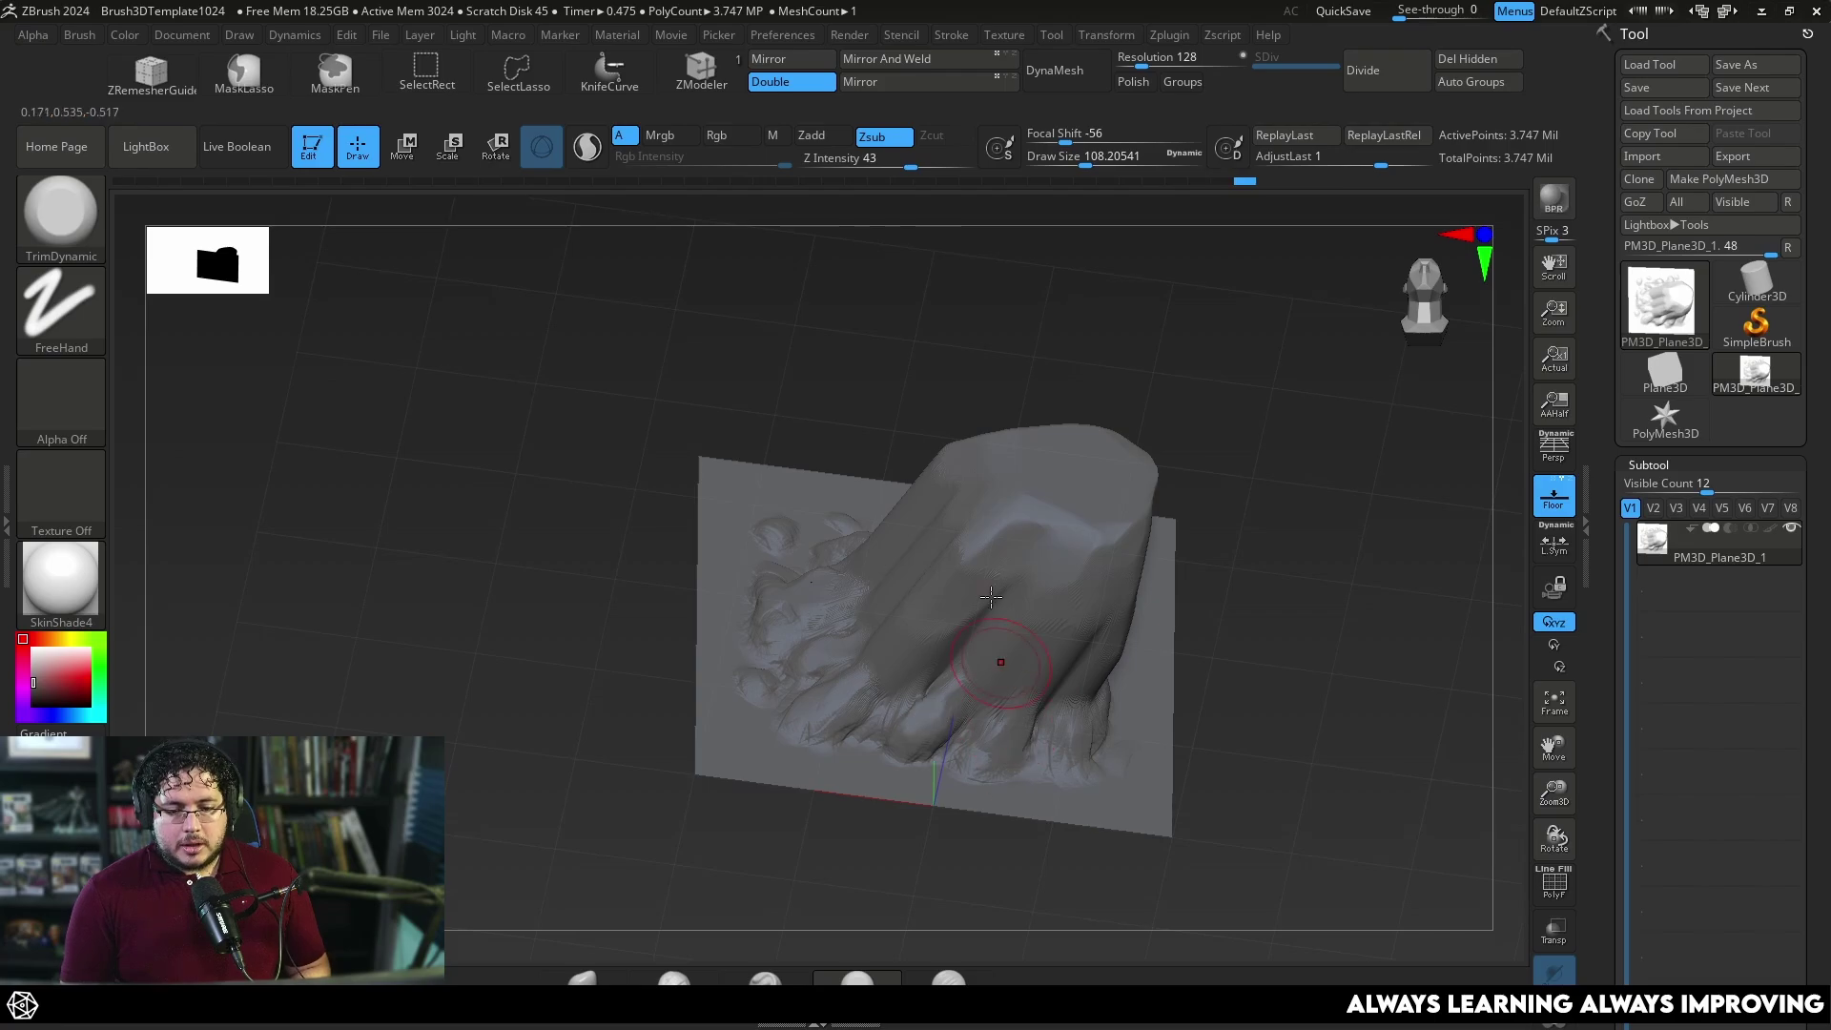
Carve creases between the base rocks along the front with DamStandard at a draw size of about 33.
key("b")
key("d")
key("s")
key("space")
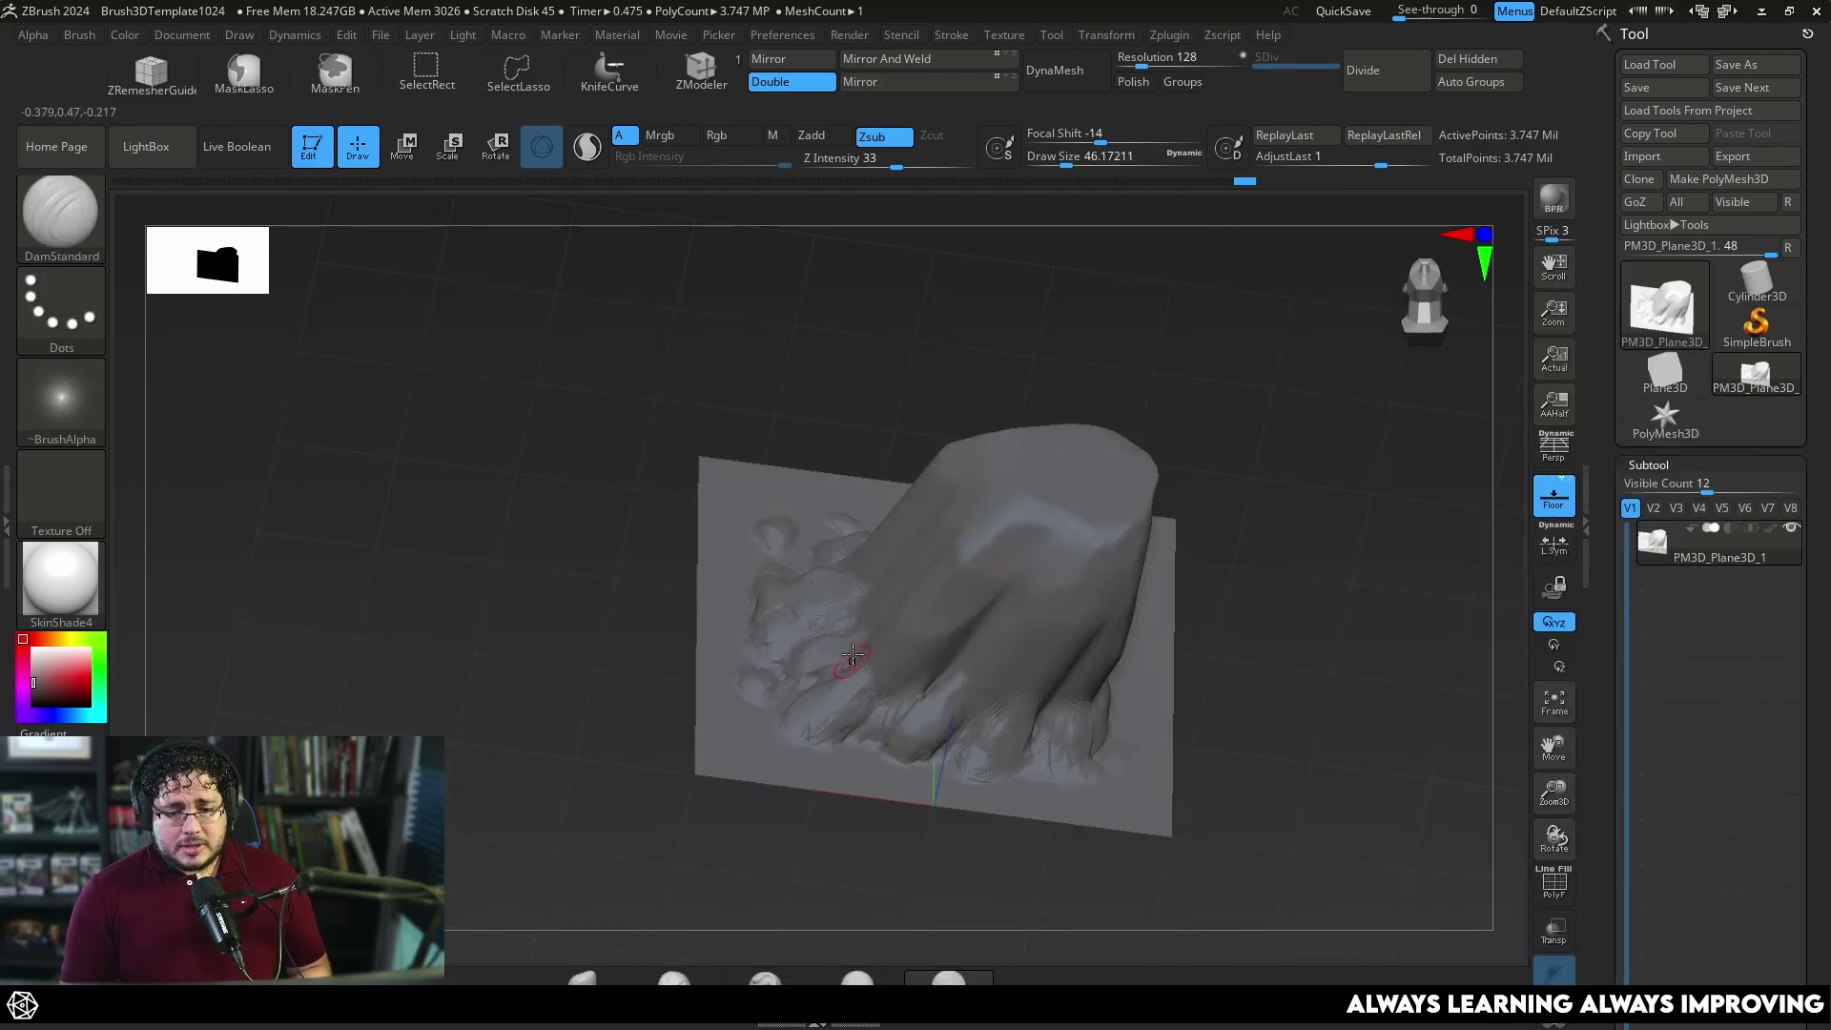
key("space")
left_click_drag(935, 701, 918, 705)
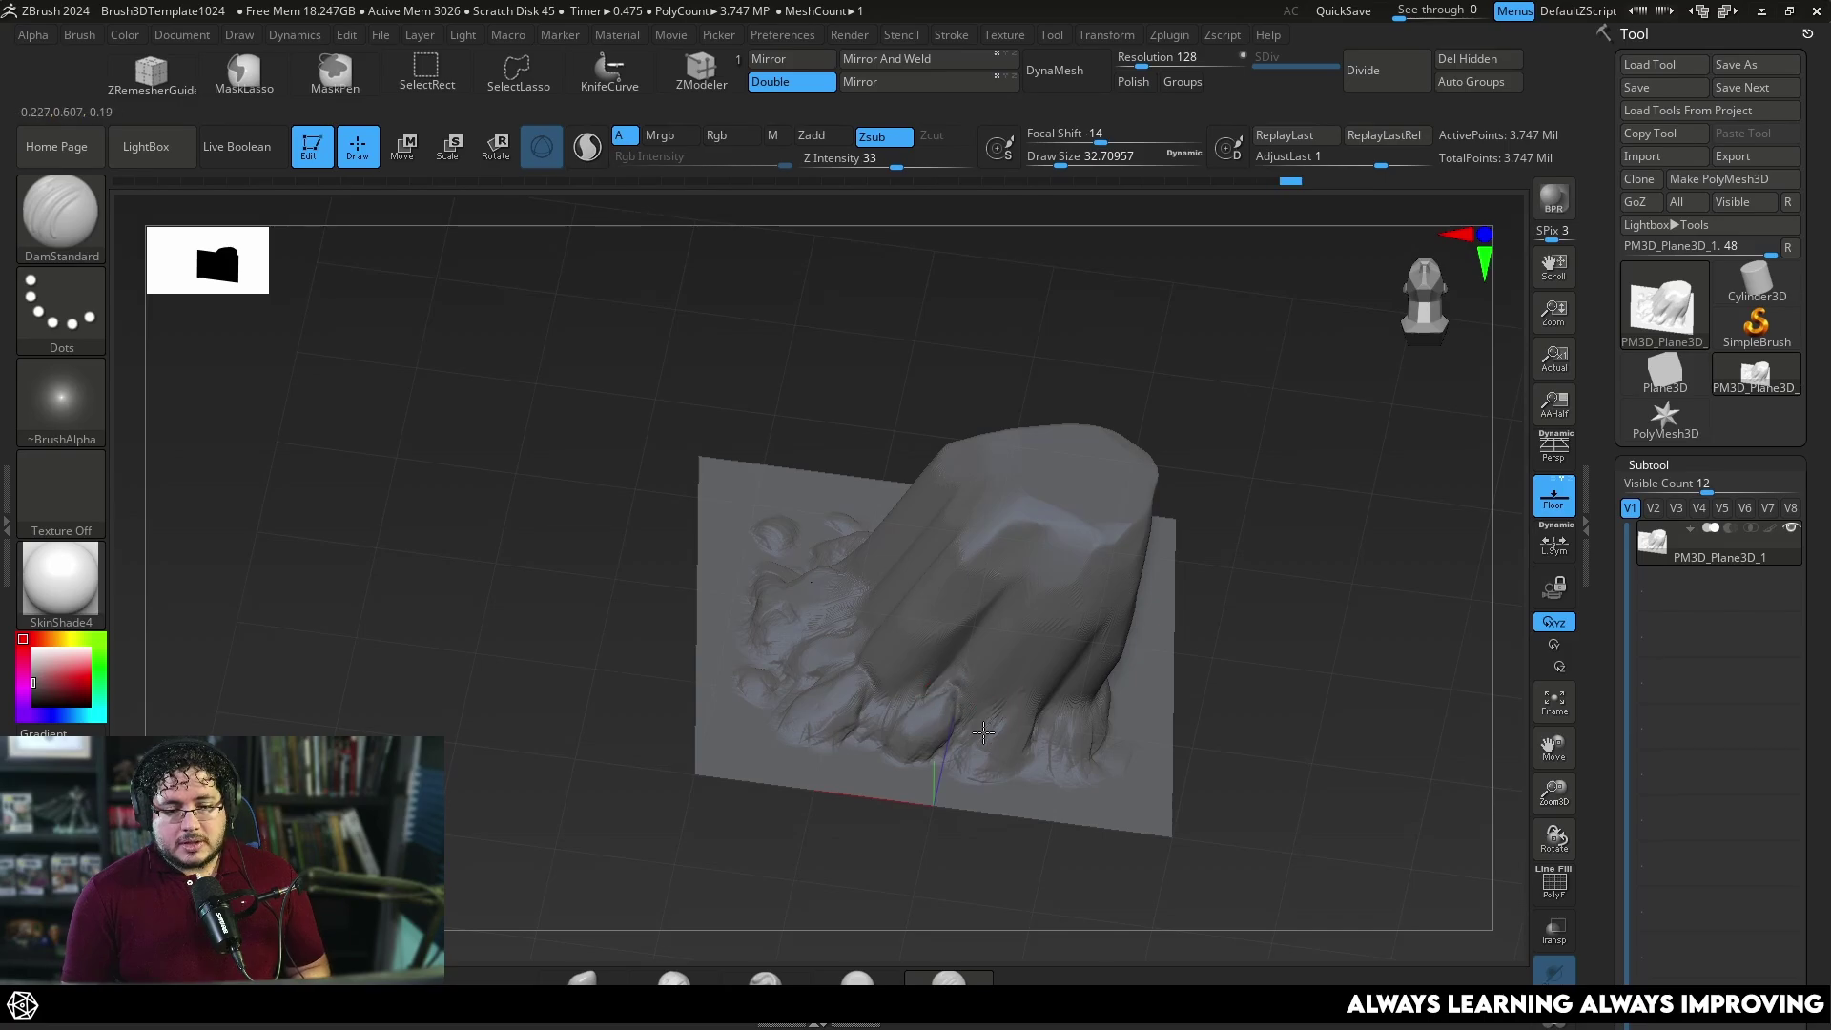
right_click_drag(1024, 691, 1101, 618)
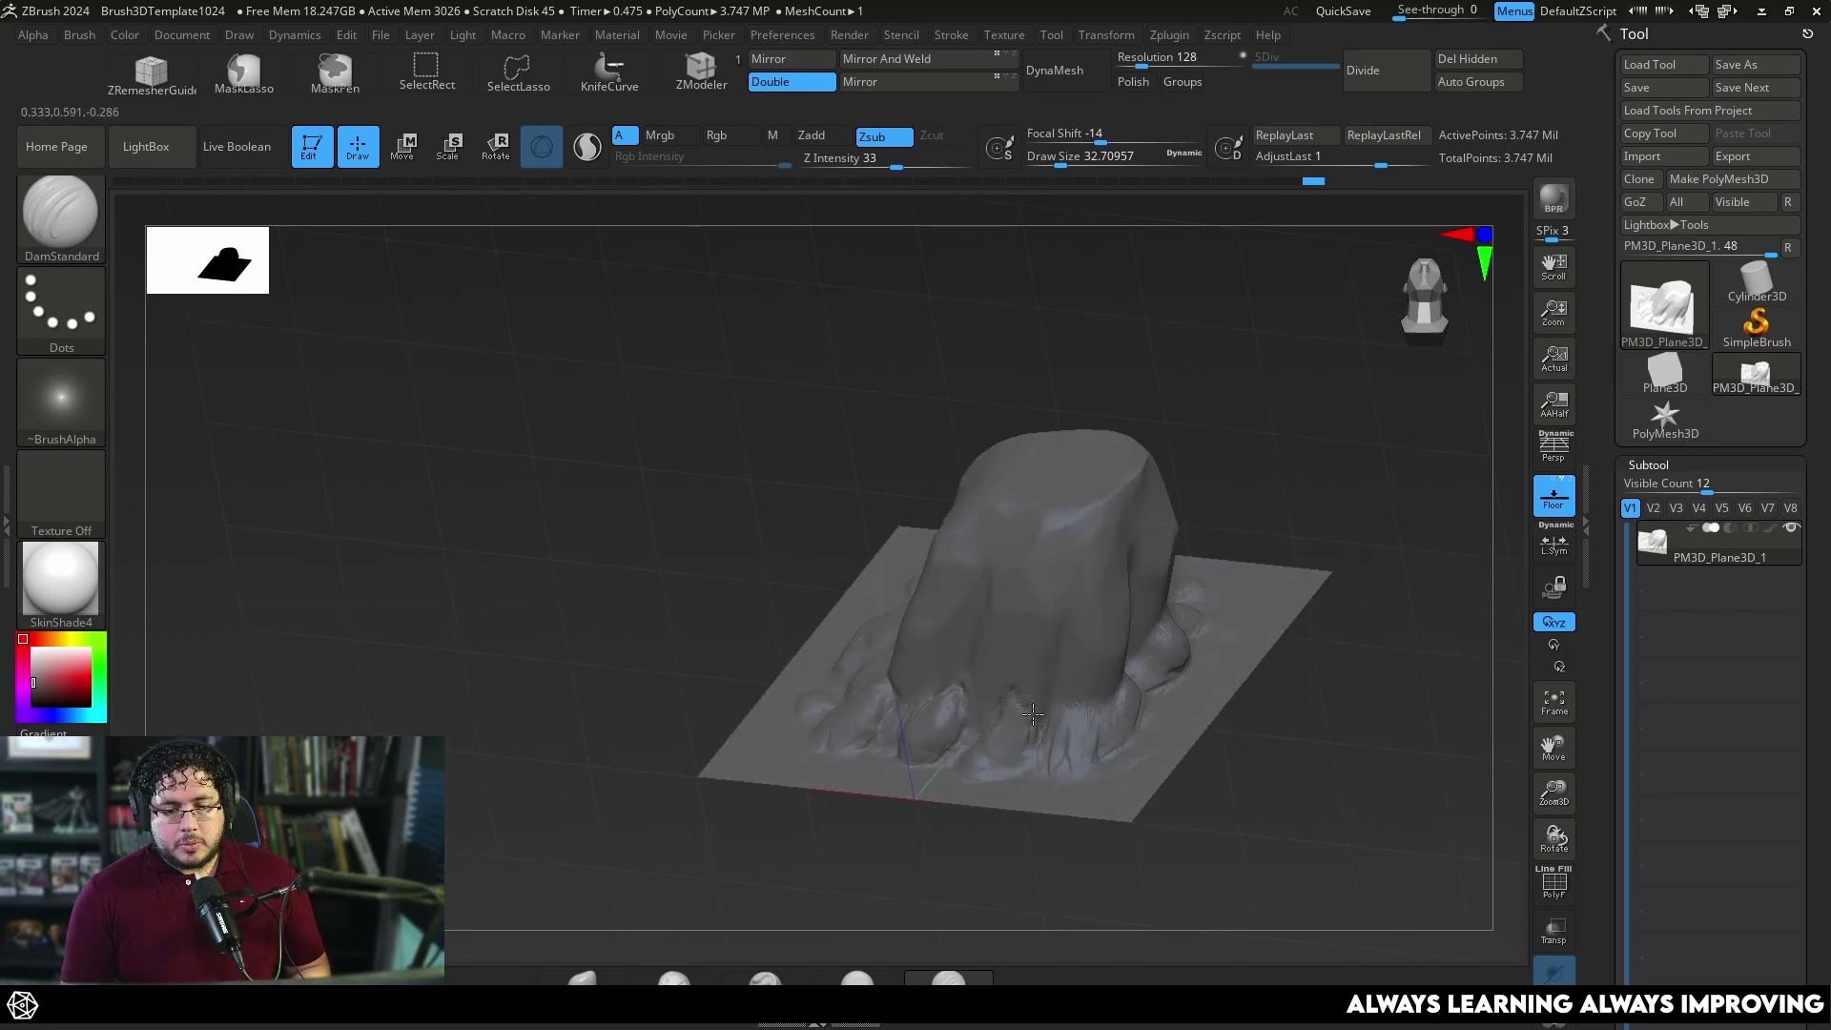
right_click_drag(1093, 694, 1278, 558)
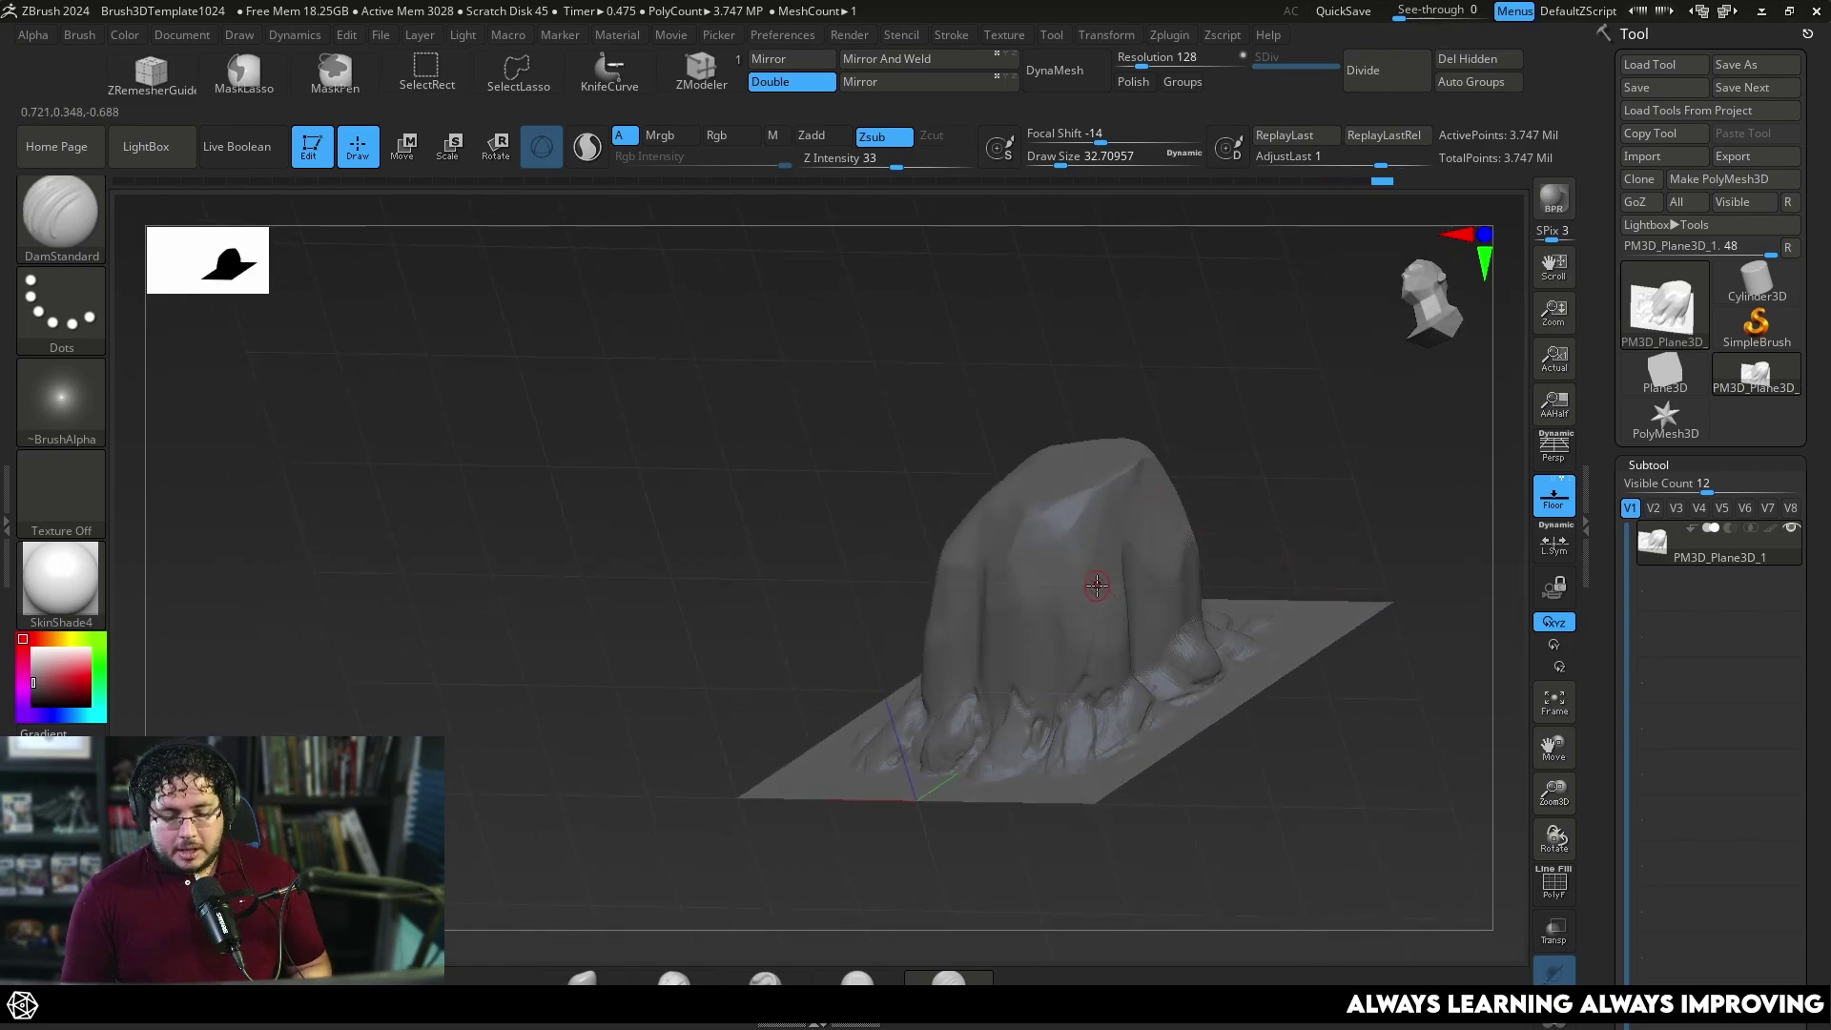
Build up clay on the rock's right and back faces with ClayBuildup at a draw size of about 116.
key("2")
key("space")
mouse_move(1088, 645)
left_mouse_down()
mouse_move(1112, 643)
mouse_move(1066, 596)
left_mouse_up()
key("space")
mouse_move(1247, 470)
right_mouse_down("shift")
mouse_move(1274, 477)
mouse_move(1250, 687)
right_mouse_up("shift")
mouse_move(1104, 552)
right_mouse_down()
mouse_move(1218, 450)
mouse_move(1163, 558)
right_mouse_up()
left_click_drag(1164, 560, 1157, 520)
right_click_drag(1156, 521, 1190, 540)
mouse_move(1207, 509)
left_mouse_down()
mouse_move(1083, 476)
mouse_move(1070, 507)
mouse_move(1237, 522)
mouse_move(1093, 529)
mouse_move(1078, 500)
left_mouse_up()
mouse_move(1186, 428)
right_mouse_down()
mouse_move(1198, 330)
mouse_move(1173, 410)
right_mouse_up()
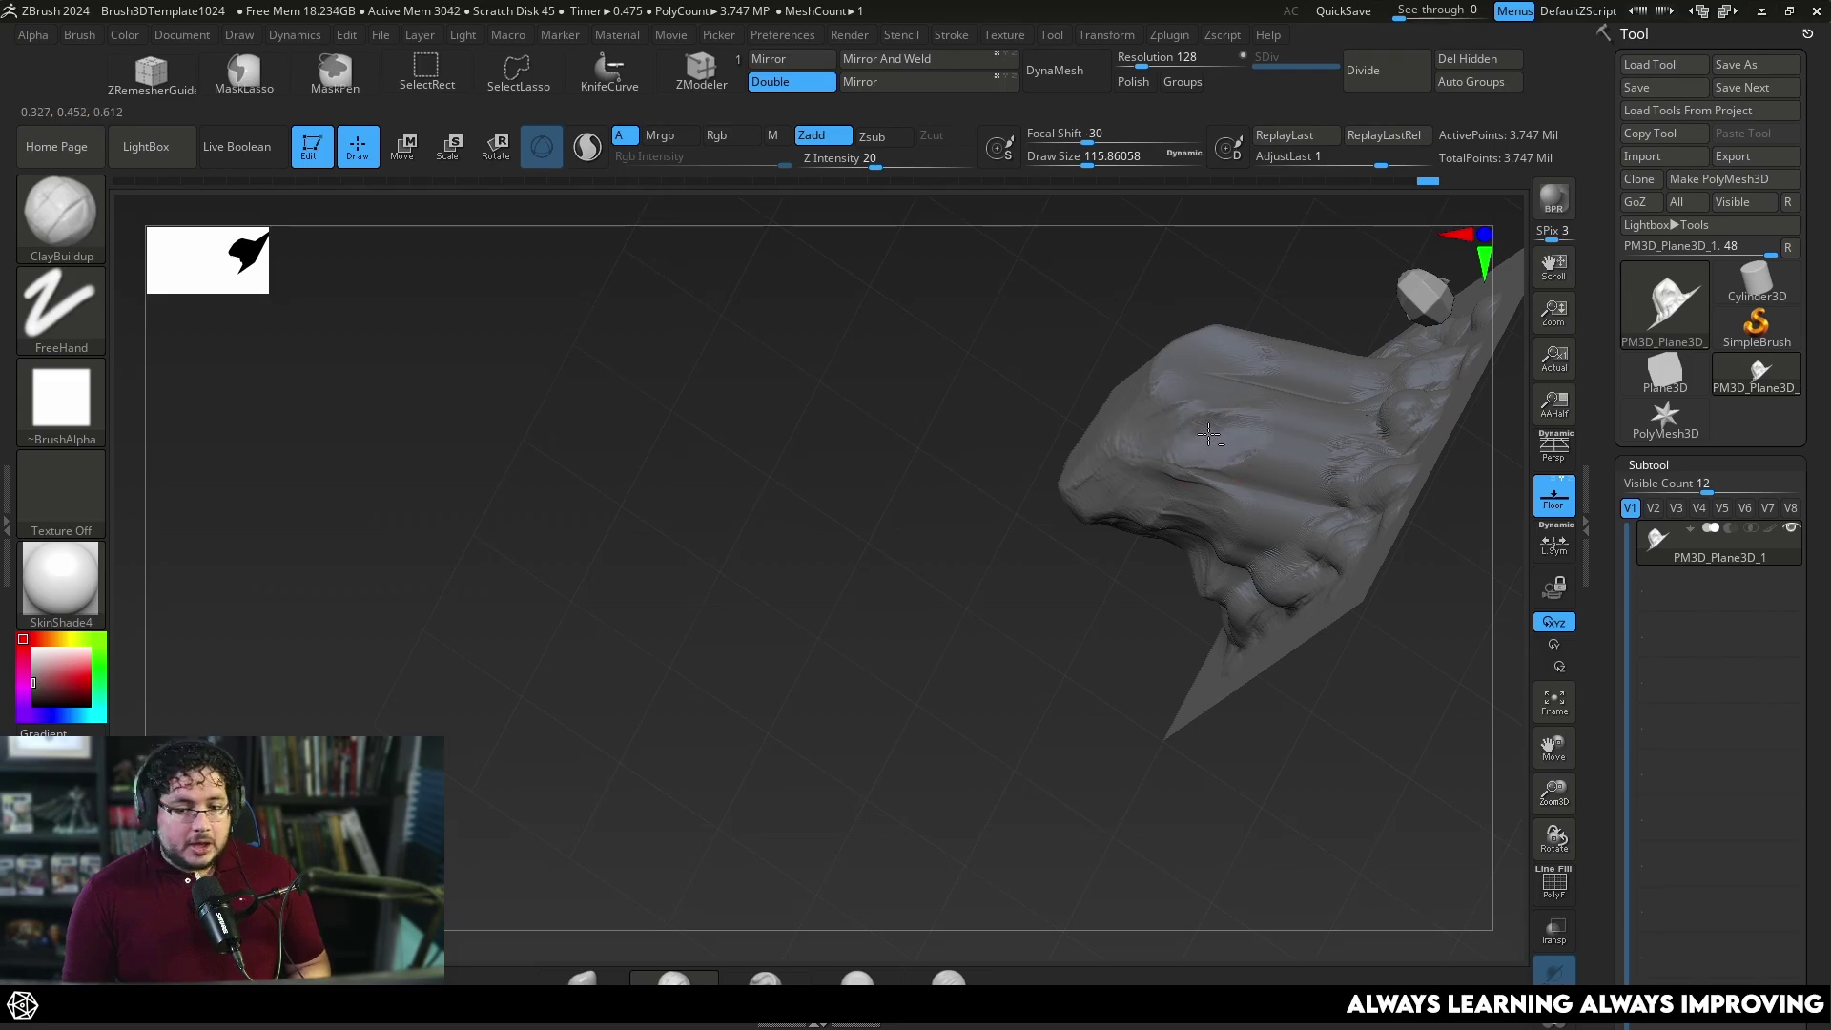
Flatten the added clay on the rock's upper back face with TrimDynamic at a draw size of about 116.
mouse_move(1209, 429)
right_mouse_down()
mouse_move(1042, 531)
mouse_move(1064, 469)
right_mouse_up()
key("b")
key("t")
key("d")
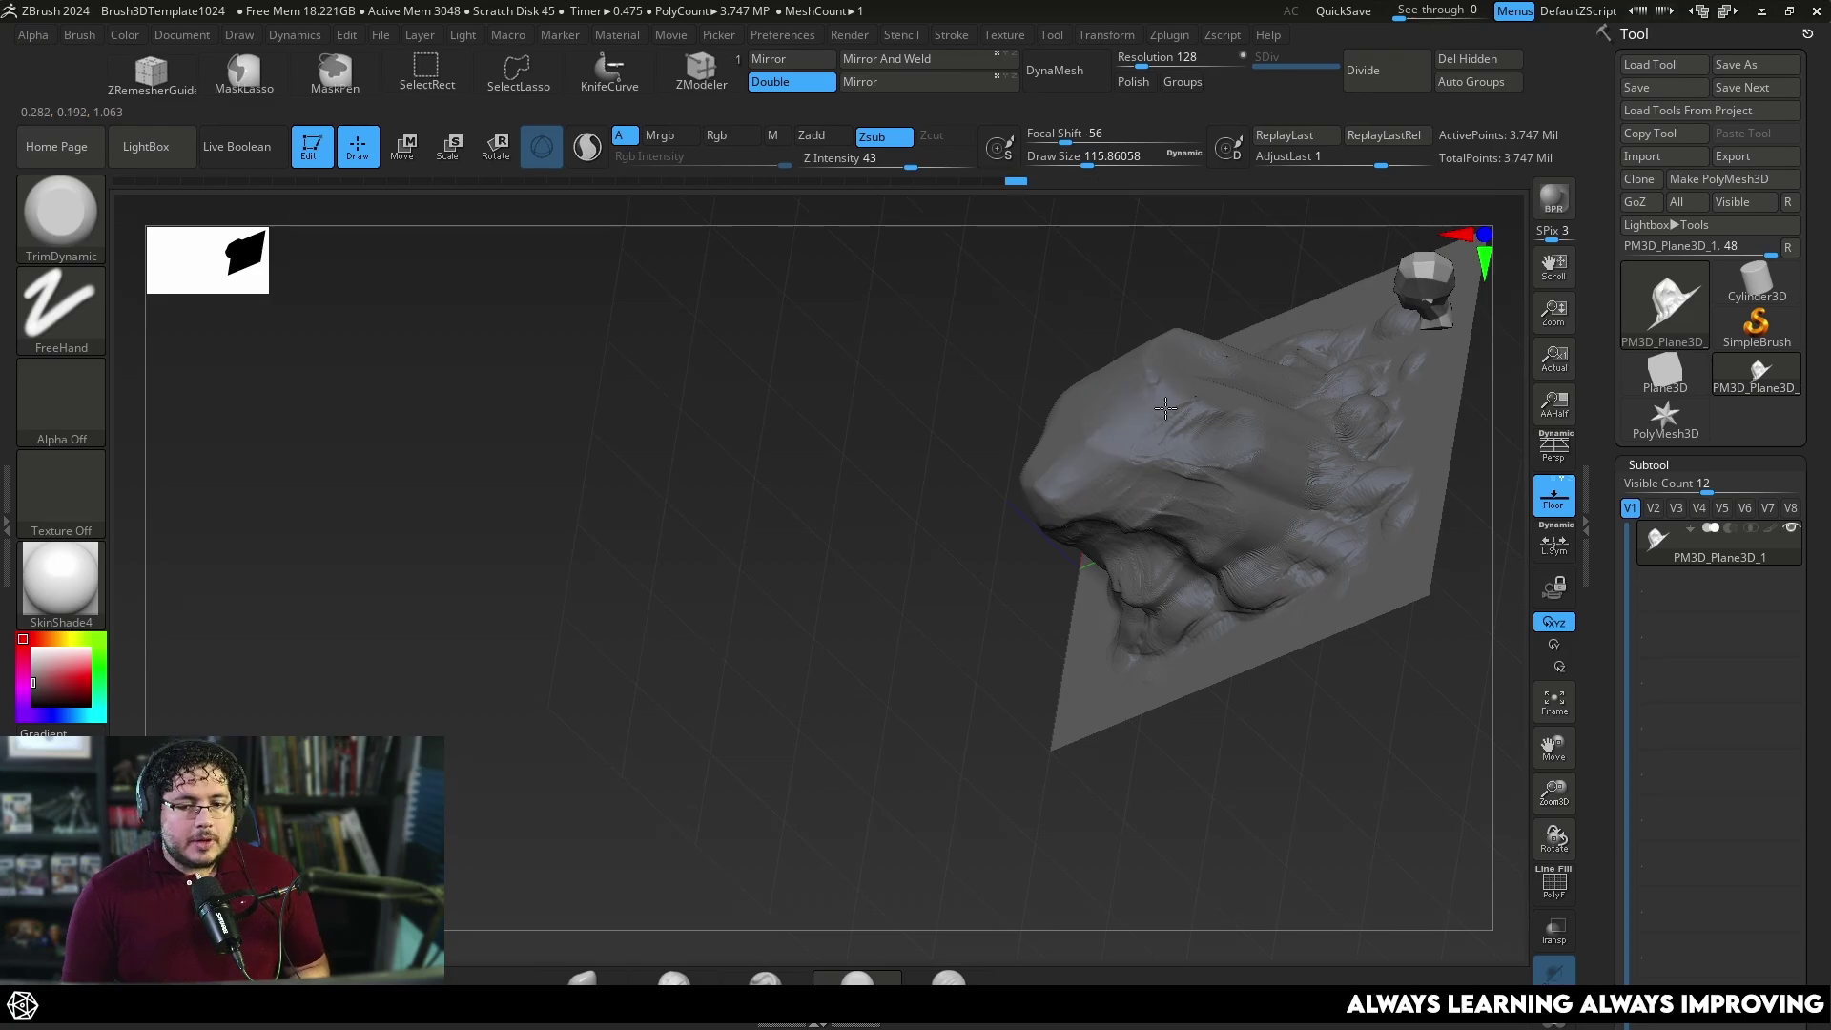
mouse_move(1167, 413)
left_mouse_down()
mouse_move(1227, 427)
mouse_move(1155, 396)
left_mouse_up()
key("bracketleft")
mouse_move(1176, 507)
right_mouse_down()
mouse_move(1255, 298)
mouse_move(1110, 536)
right_mouse_up()
mouse_move(1001, 579)
right_mouse_down()
mouse_move(1227, 413)
mouse_move(1072, 541)
mouse_move(1207, 467)
right_mouse_up()
Trim the upper edges of the slanted left side with TrimDynamic at a draw size of about 163.
key("b")
key("t")
key("d")
right_click_drag(1098, 557, 1100, 515)
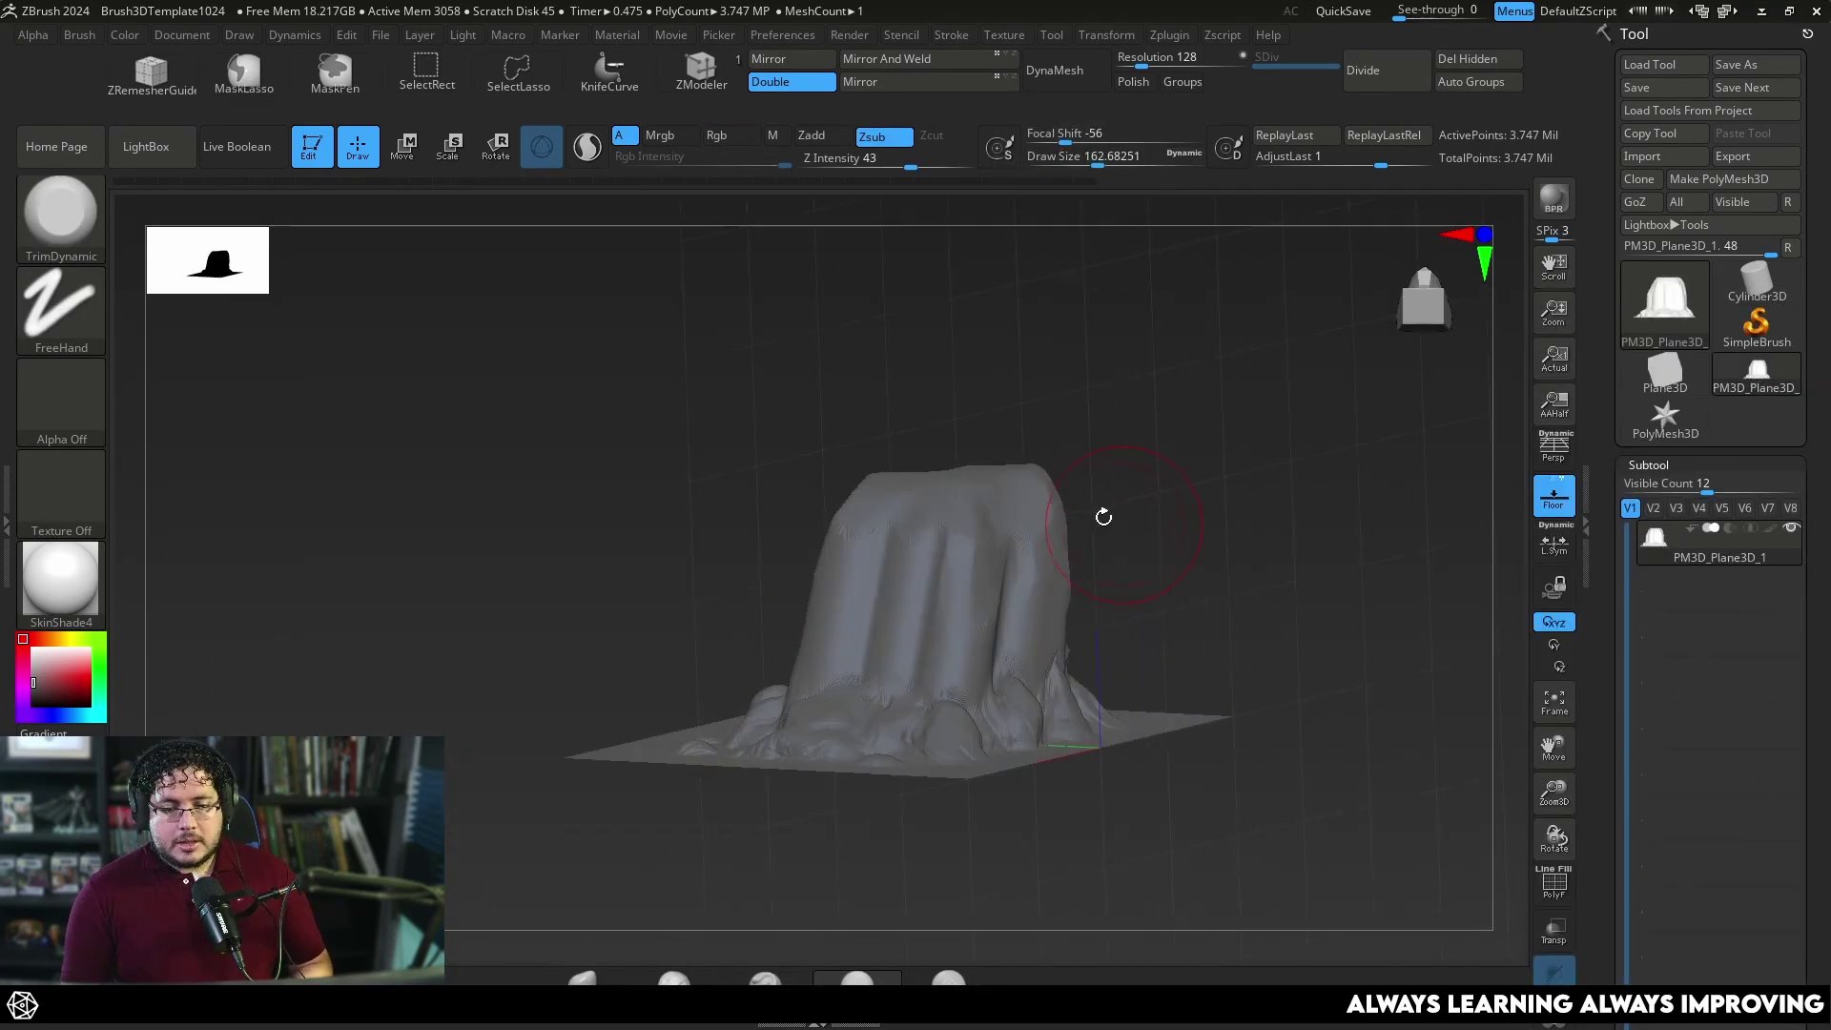
left_click_drag(1038, 493, 1036, 481)
right_click_drag(1038, 481, 1156, 453)
mouse_move(895, 531)
left_mouse_down()
mouse_move(869, 583)
mouse_move(960, 533)
left_mouse_up()
key("space")
right_click_drag(1080, 453, 1102, 538)
Carve cracks into the slanted left side with DamStandard at a draw size of about 39.
key("b")
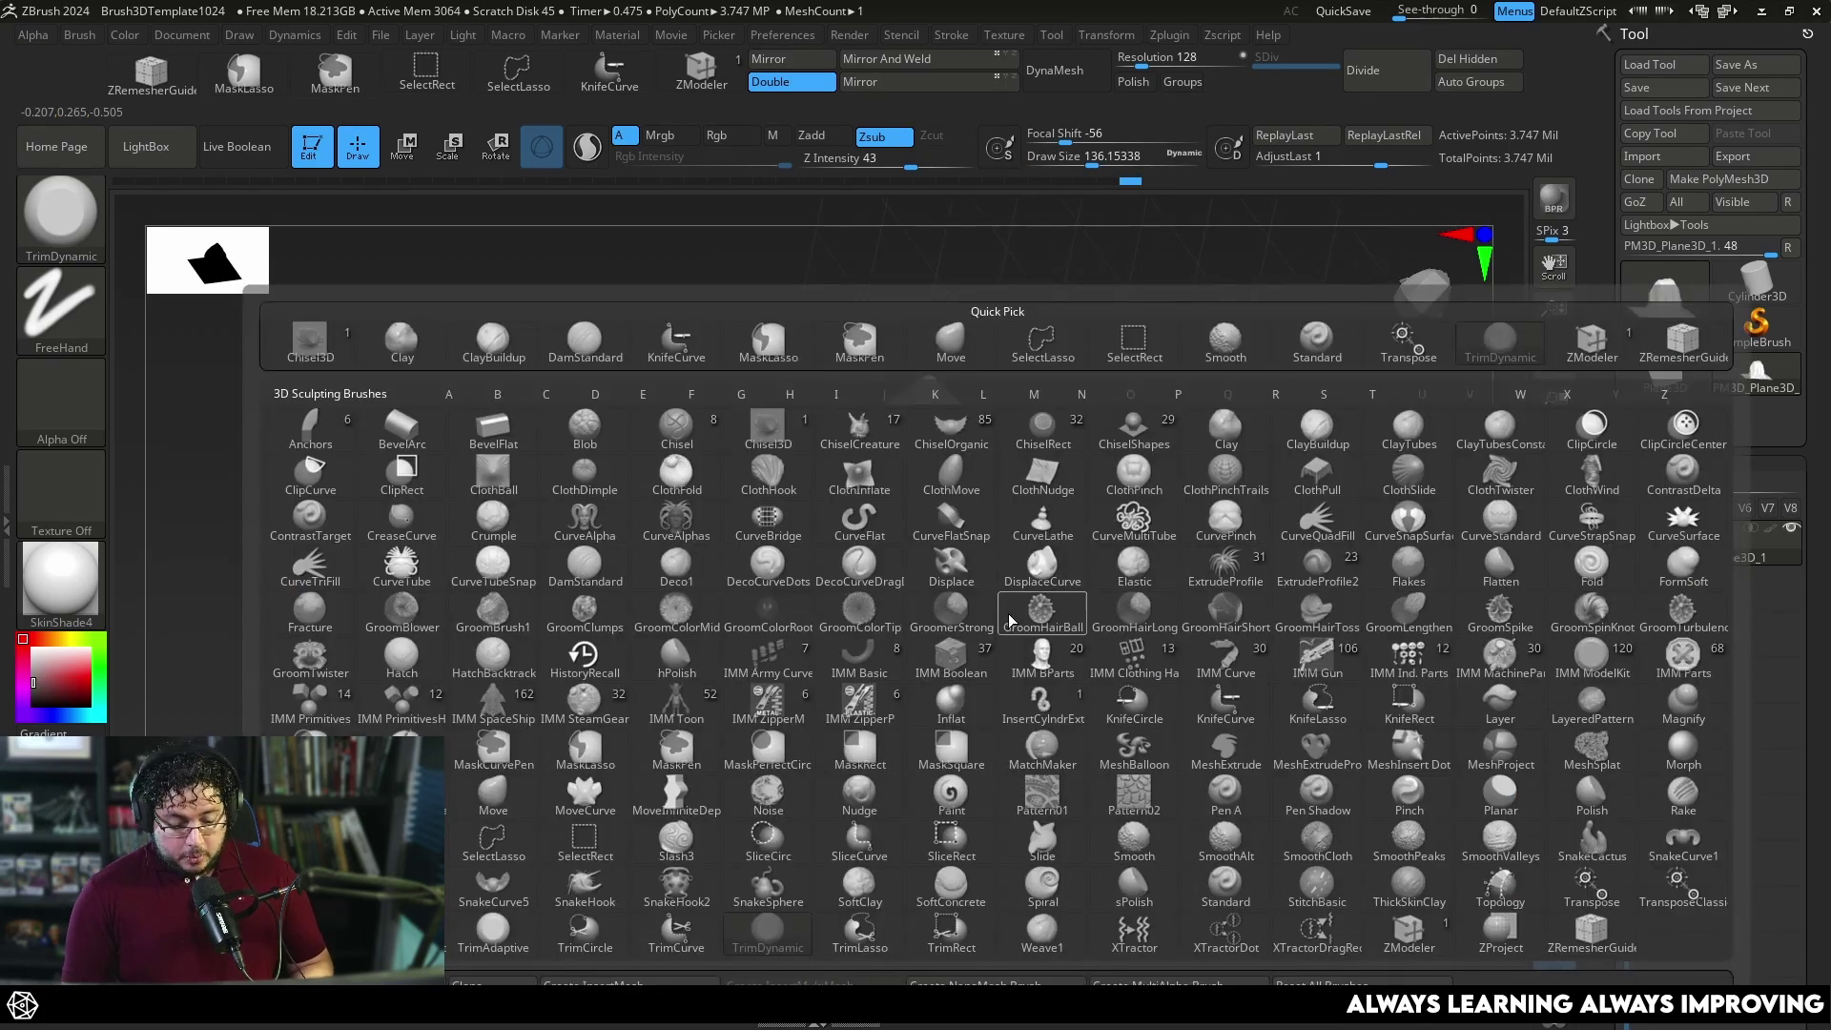
key("d")
key("s")
key("space")
left_click_drag(1008, 545, 983, 537)
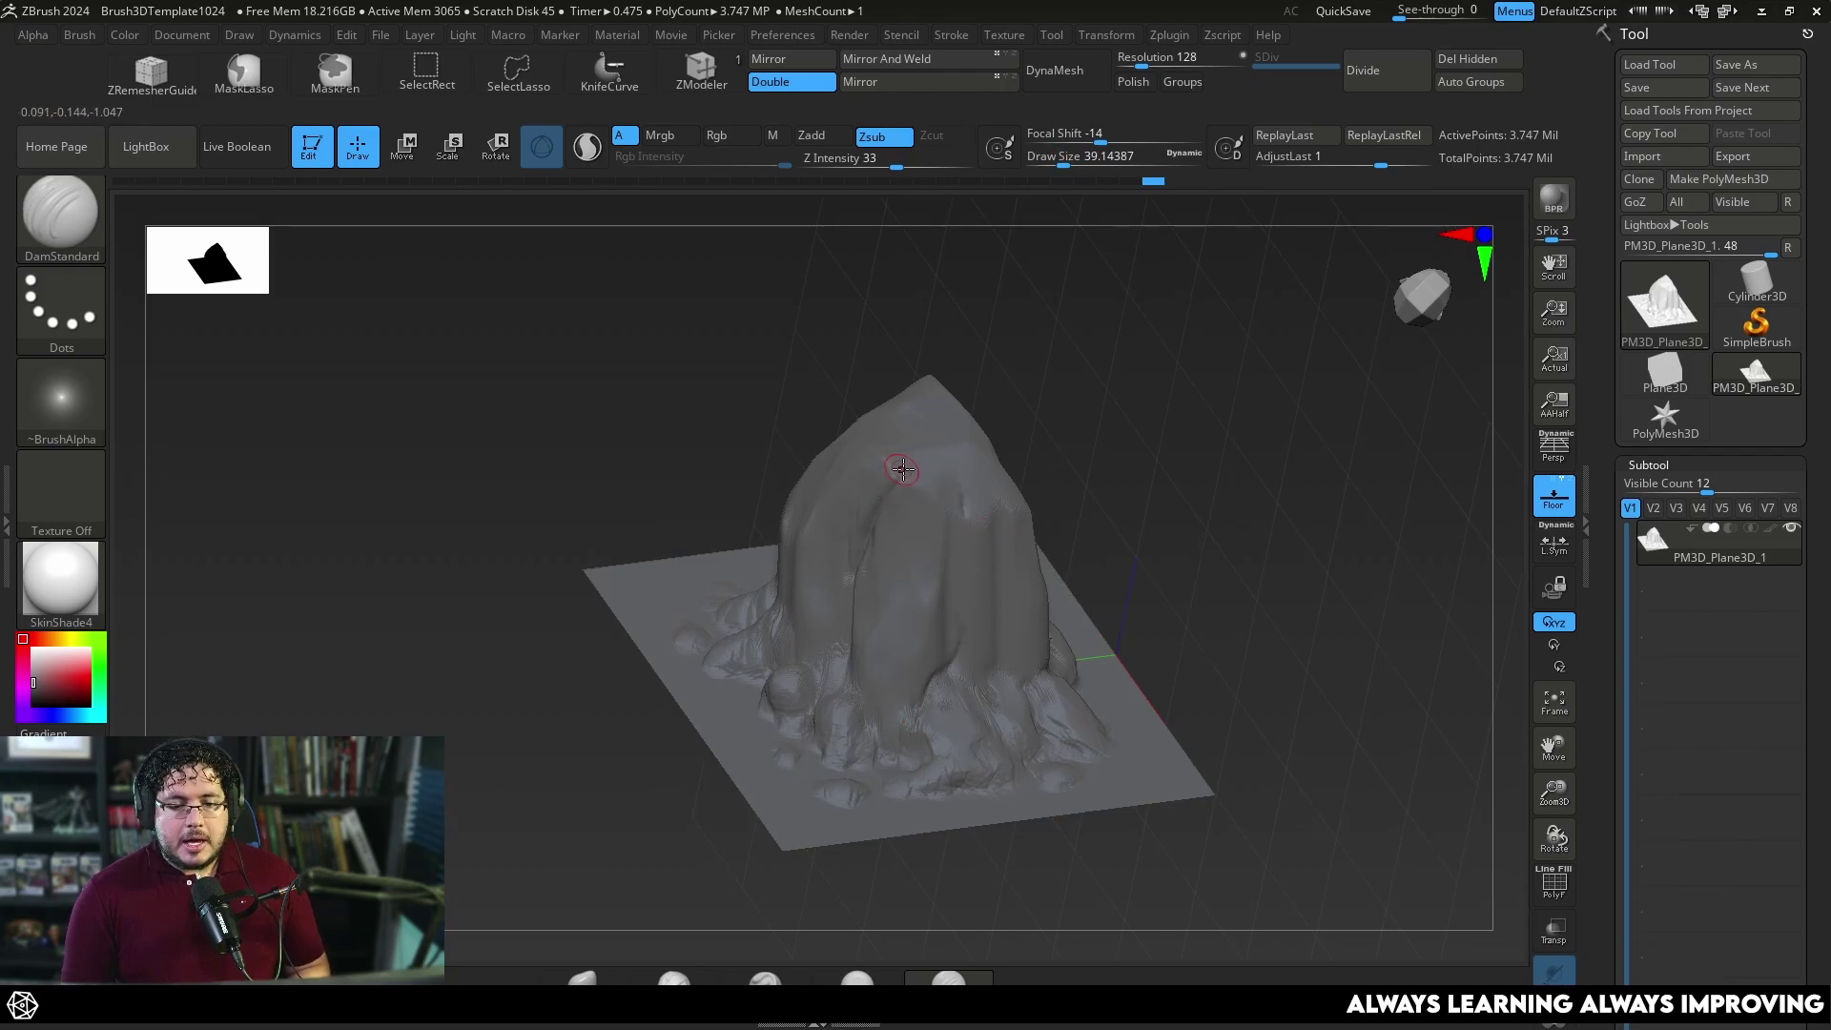
Build up vertical clay ridges on the slanted left side with ClayBuildup at a draw size of about 56.
key("b")
key("c")
key("b")
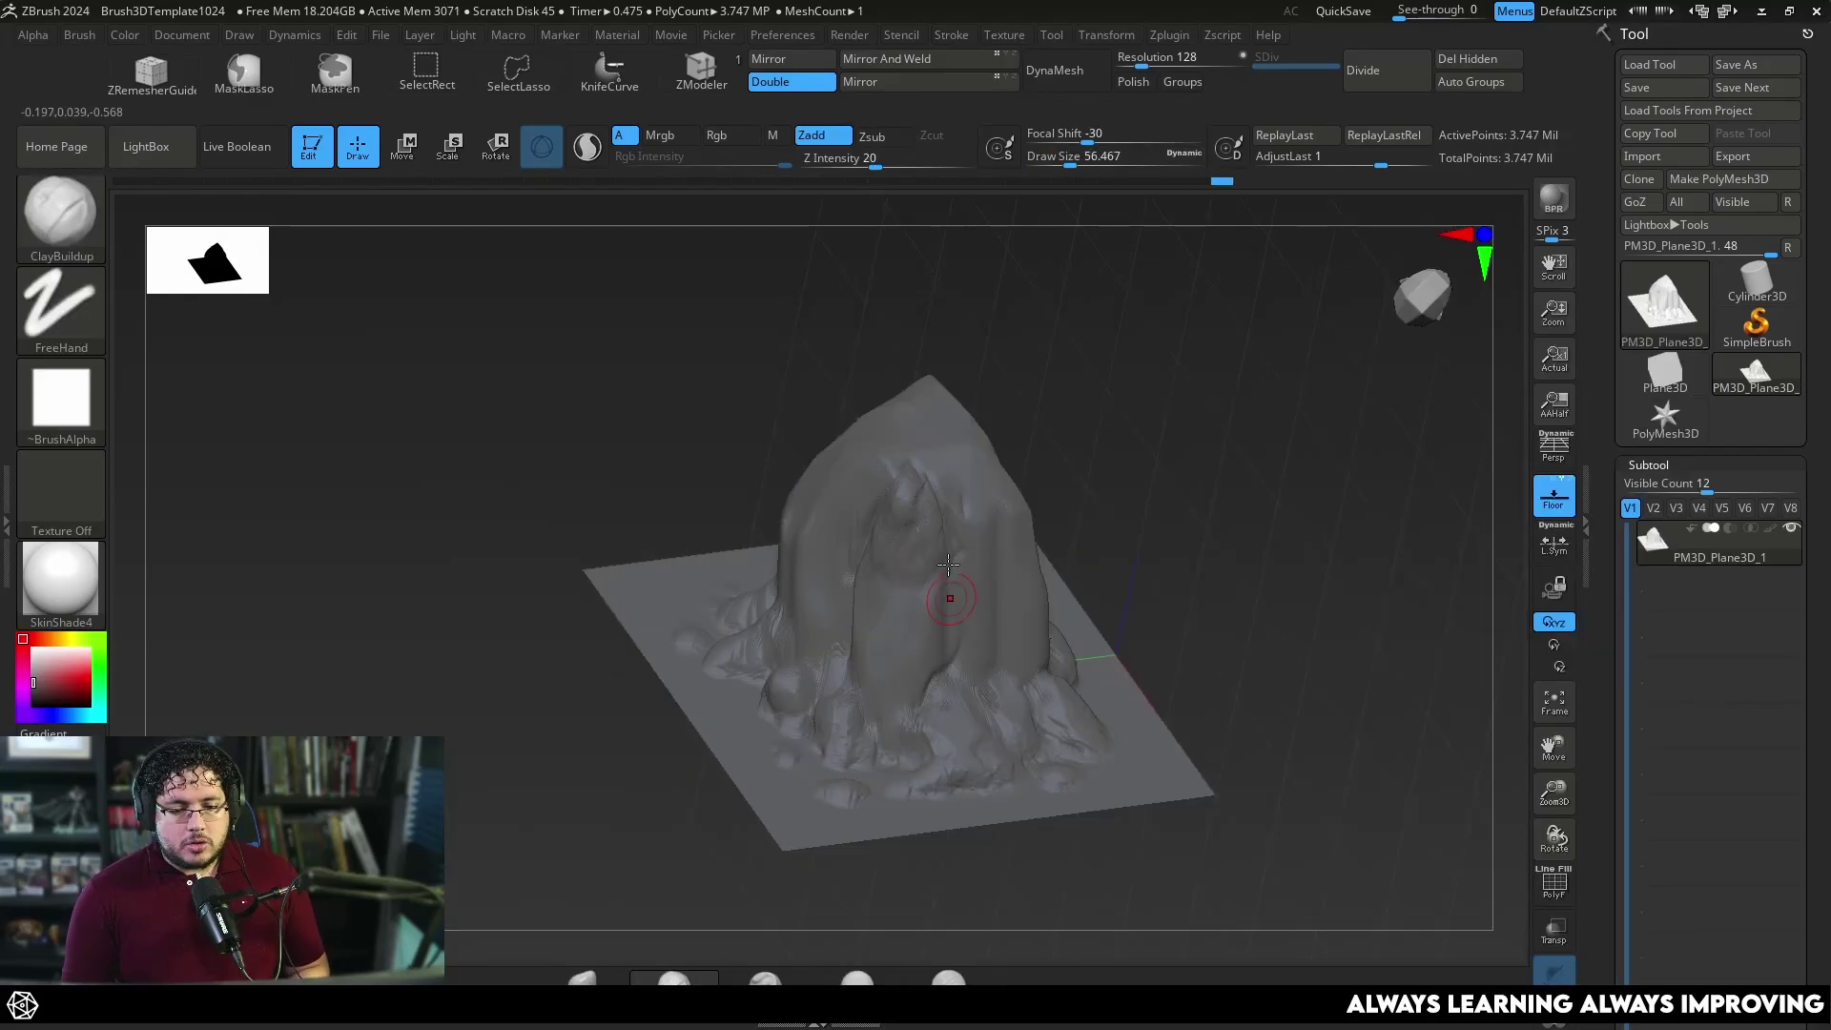
left_click_drag(1089, 469, 1028, 506)
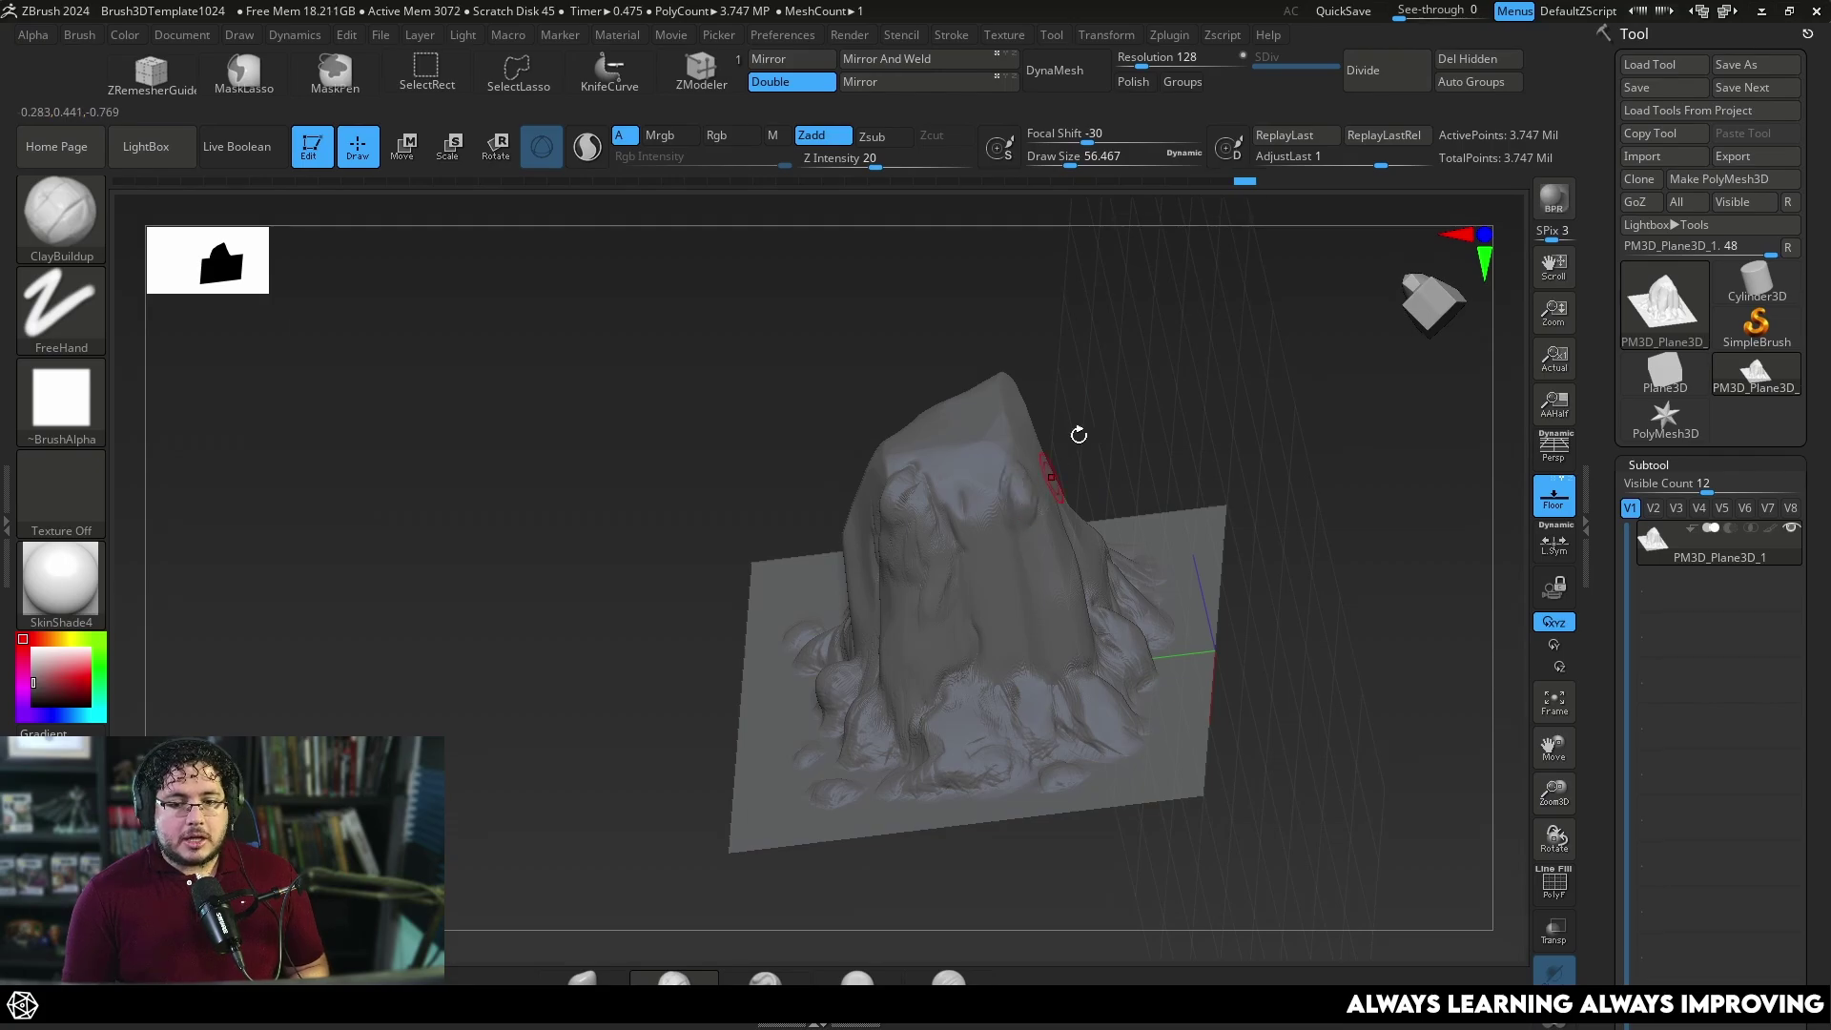
left_click_drag(1094, 416, 1048, 481)
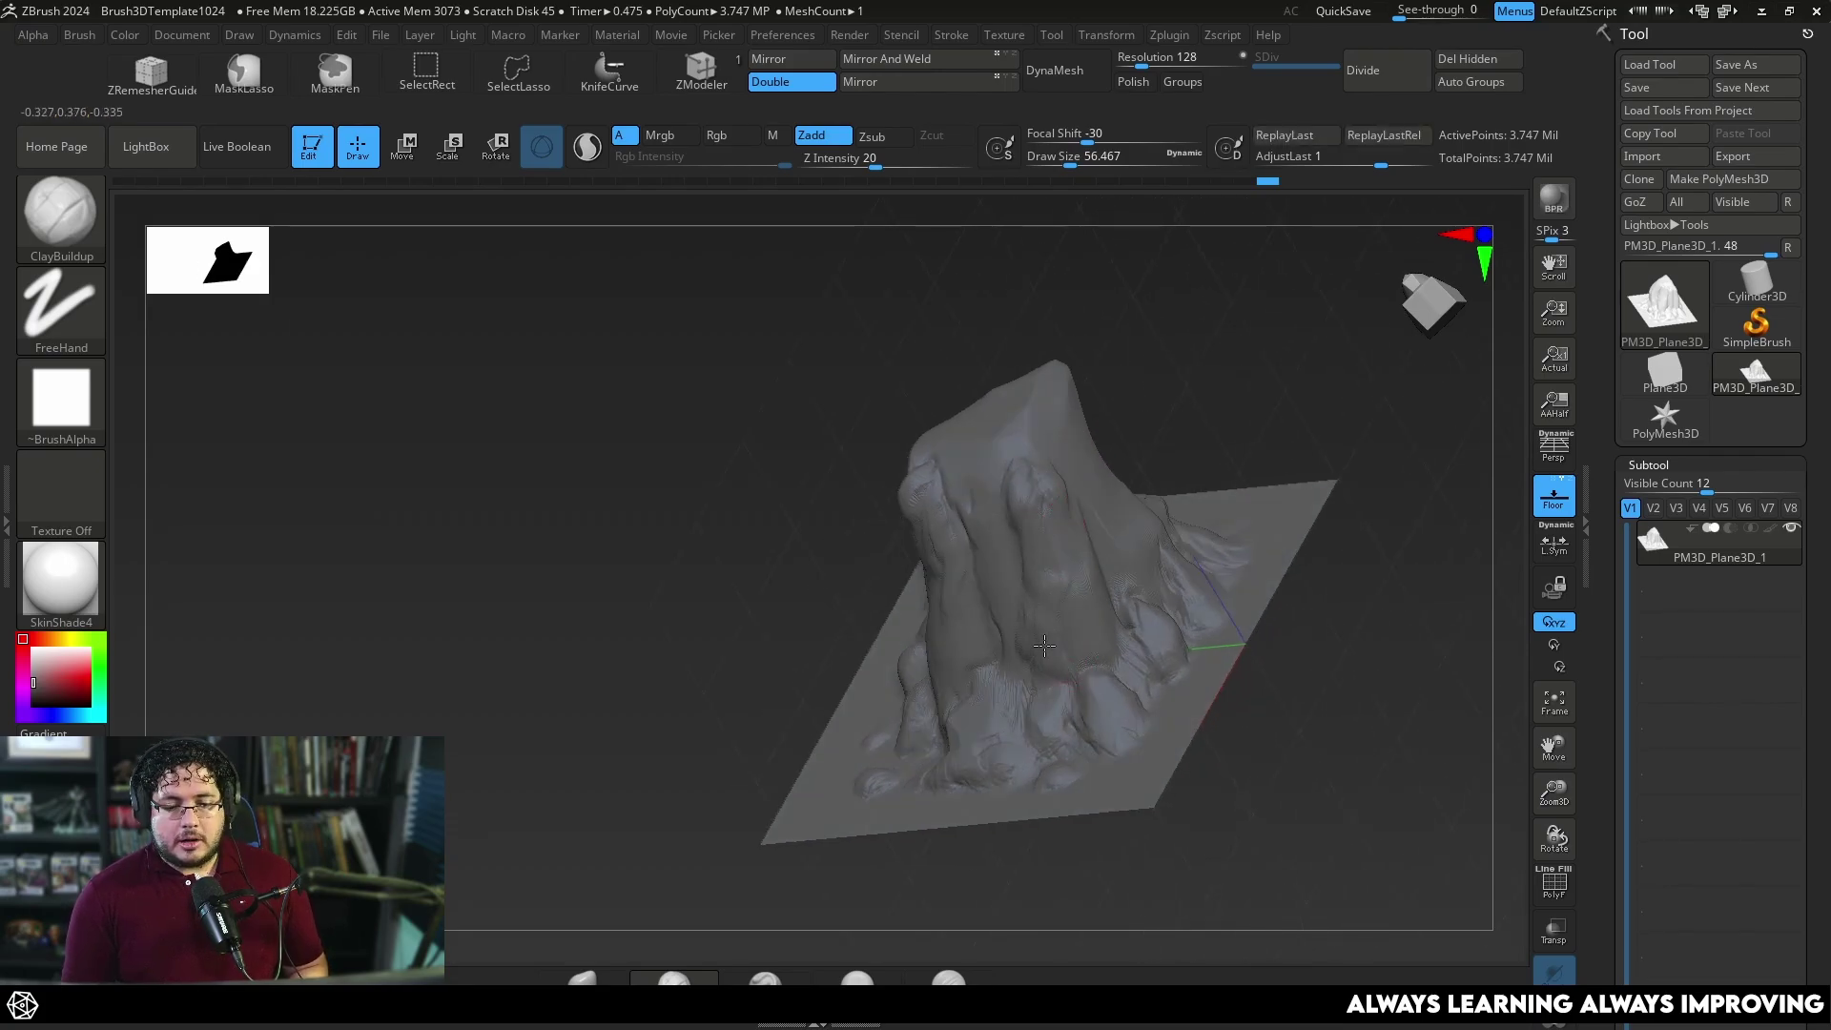
Flatten the new clay ridges on the slanted left side with TrimDynamic at a draw size of about 71.
left_click_drag(1307, 395, 1141, 461)
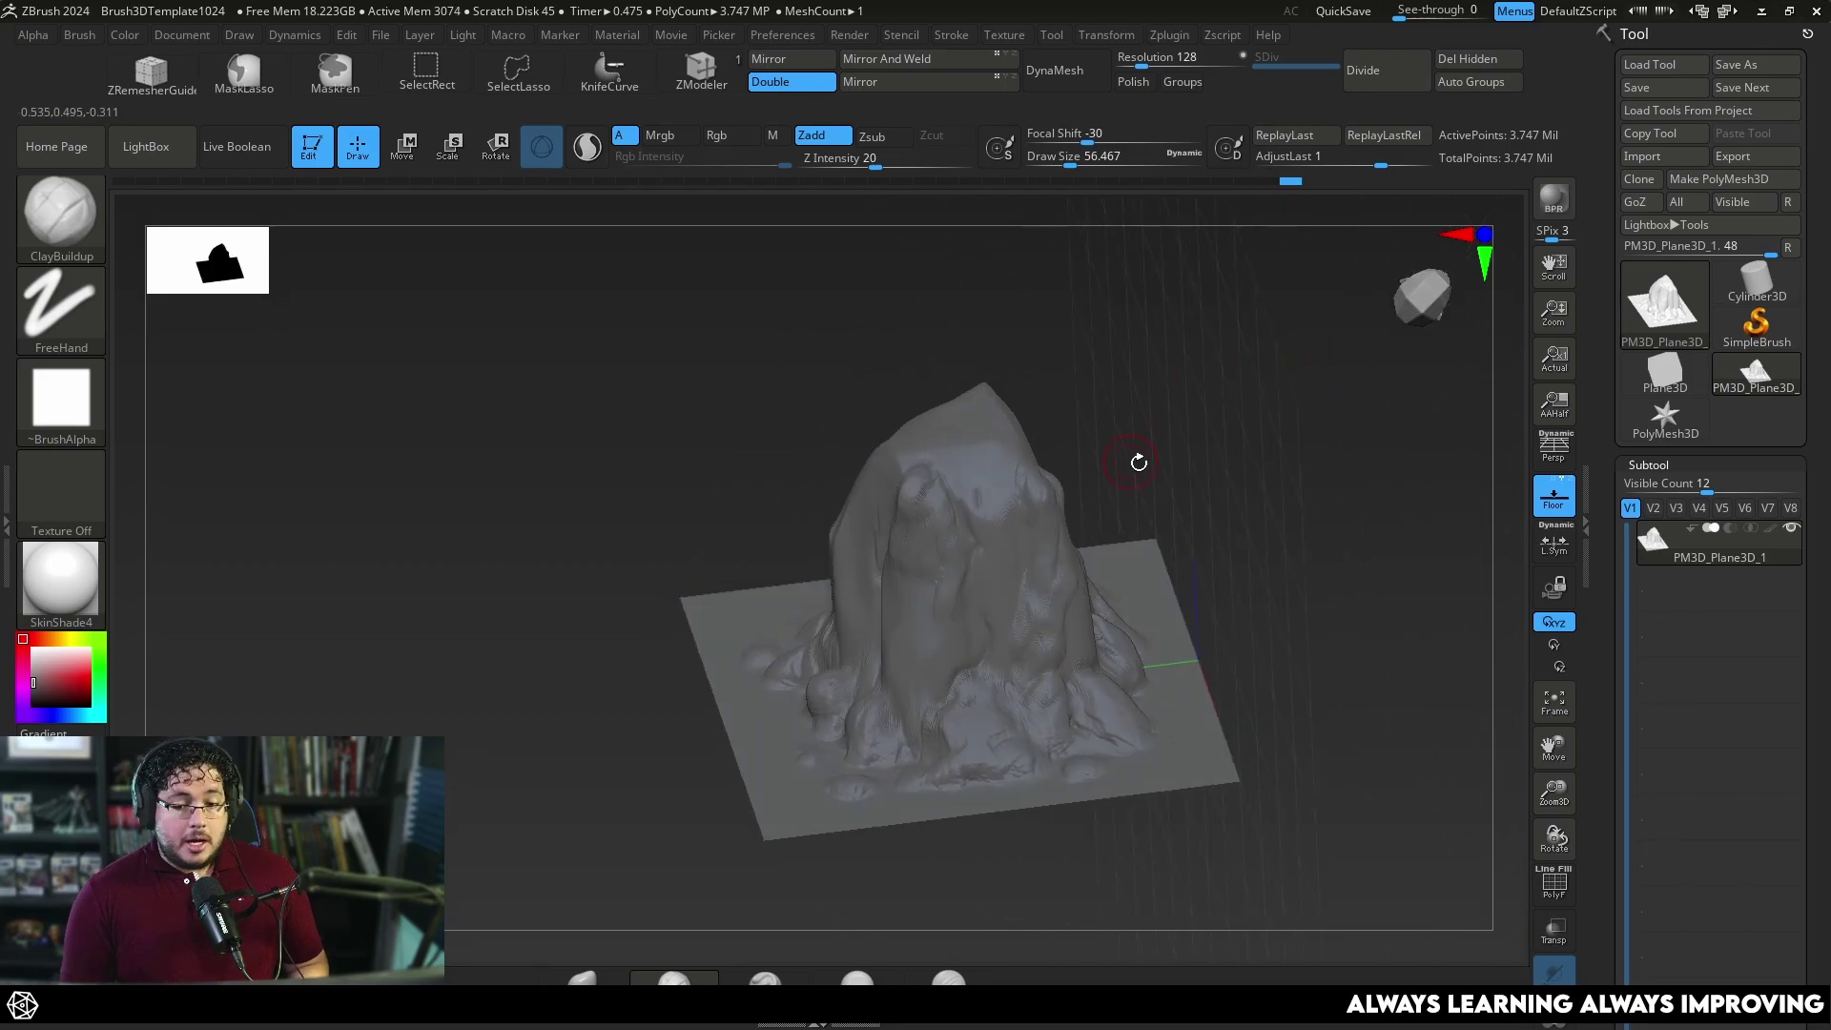
key("b")
key("t")
key("d")
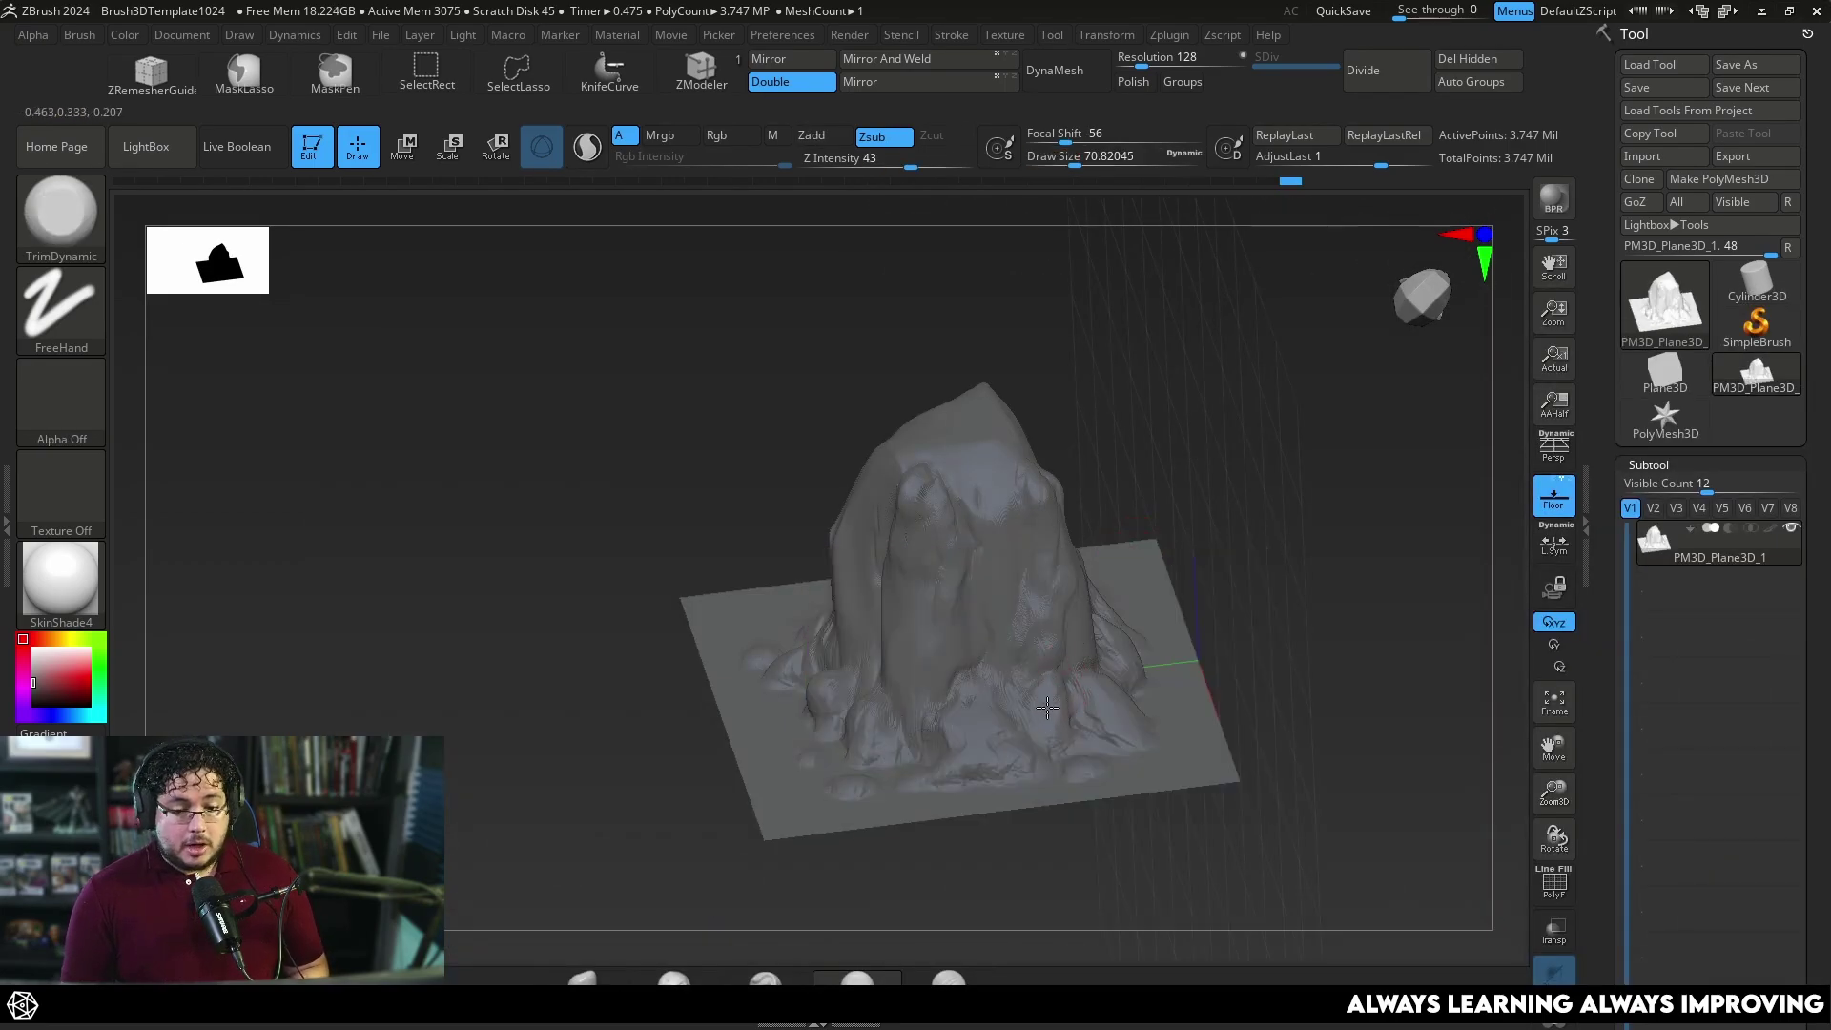
right_click_drag(1053, 531, 1135, 391)
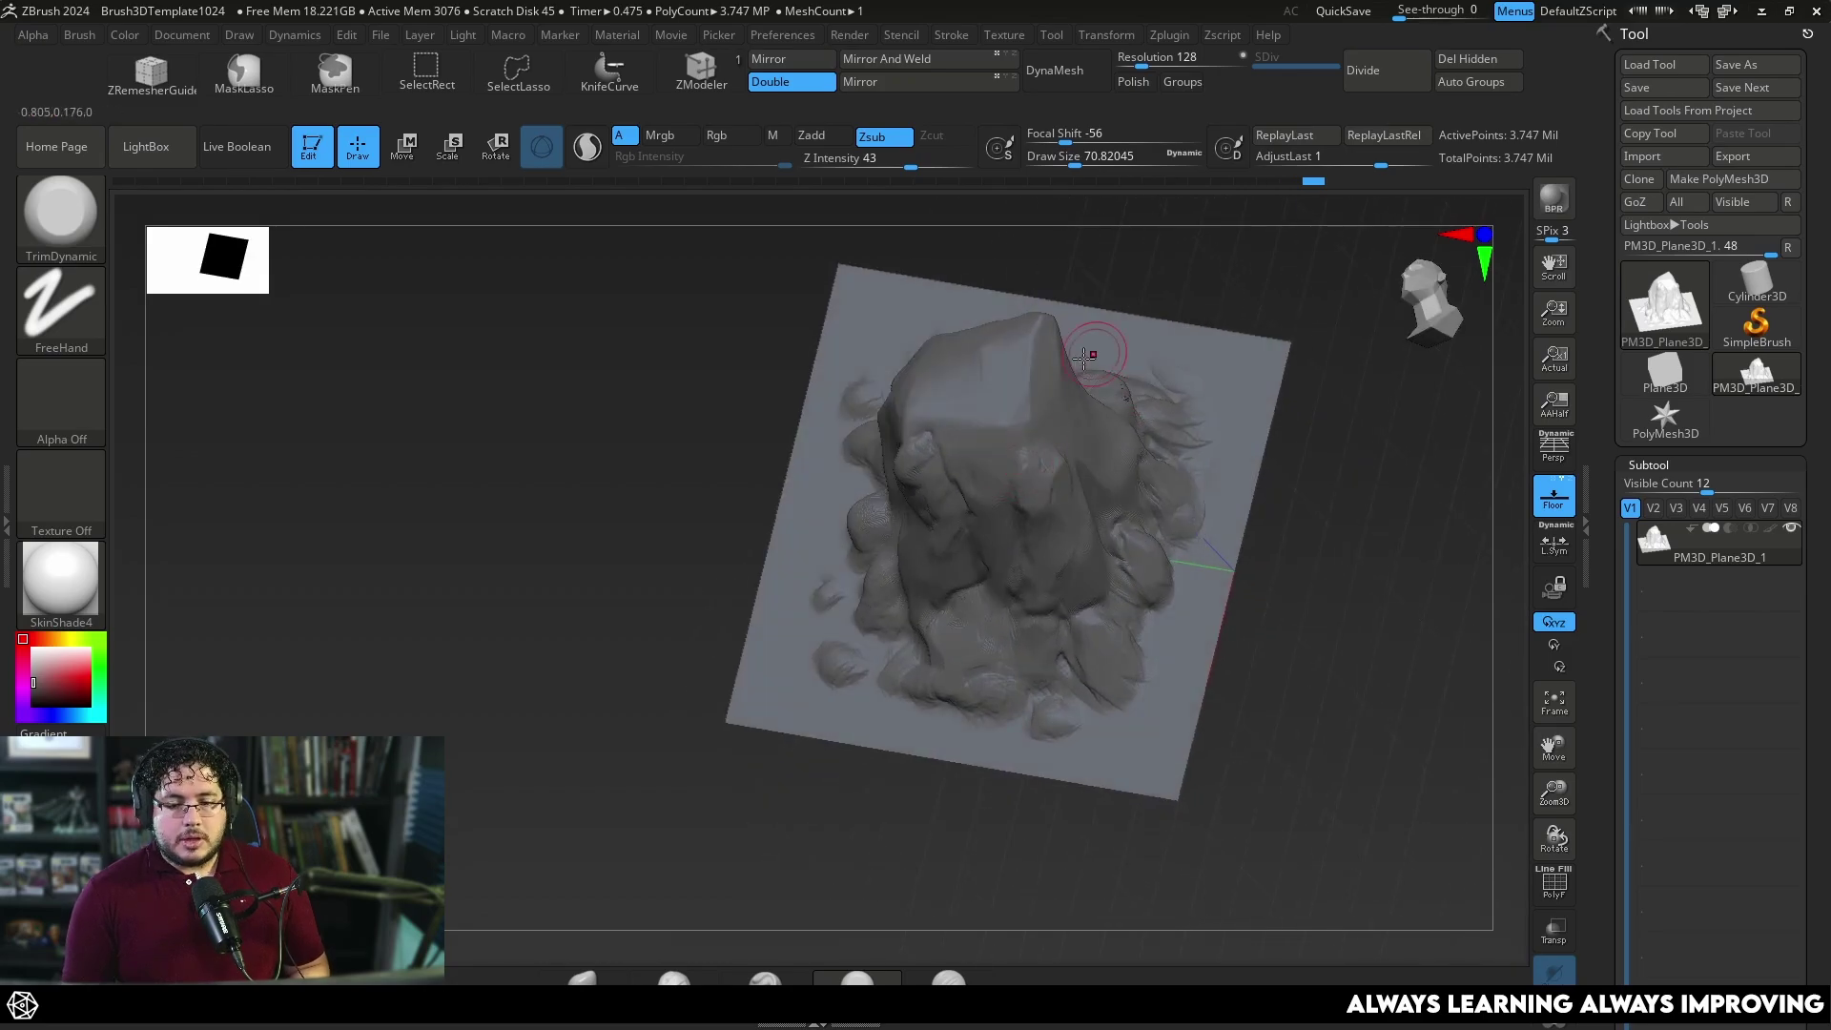
Carve cracks along the ridges and side of the large rock with DamStandard at a draw size of about 41.
key("b")
key("d")
key("s")
key("space")
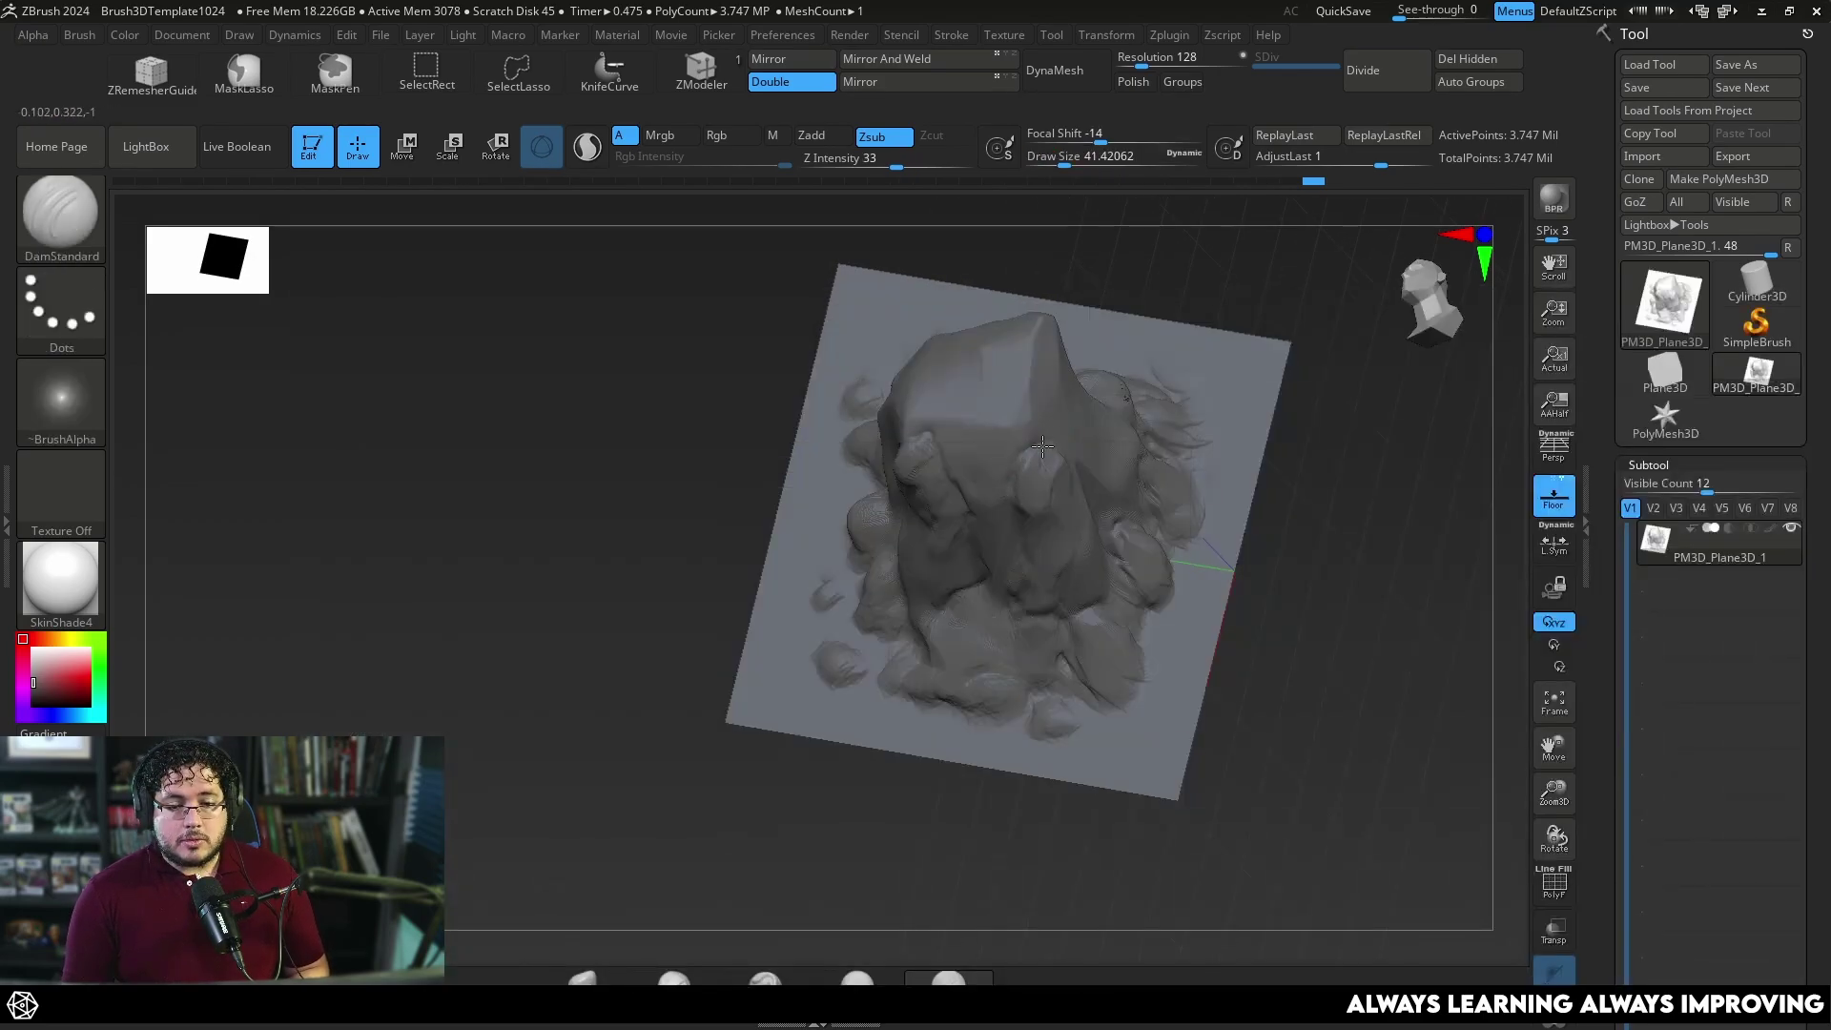
mouse_move(1327, 497)
right_mouse_down()
mouse_move(1279, 572)
mouse_move(1307, 601)
mouse_move(931, 411)
right_mouse_up()
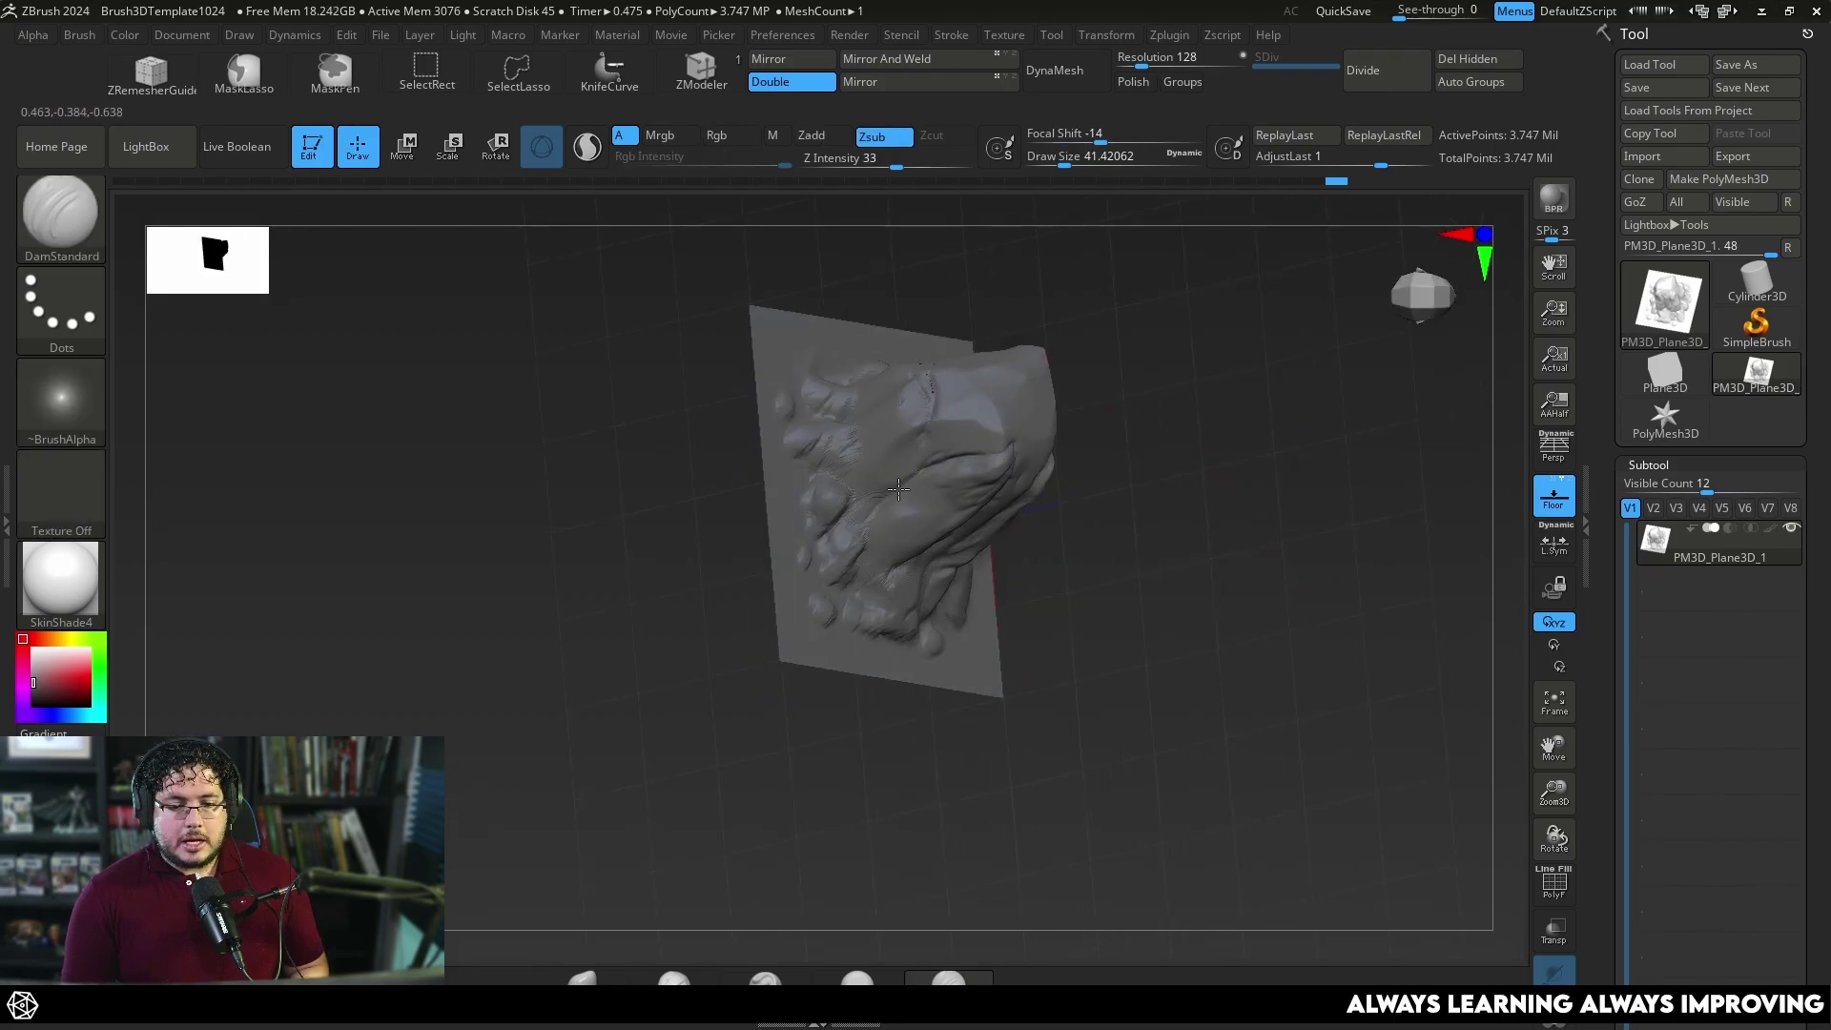
mouse_move(901, 484)
right_mouse_down()
mouse_move(1117, 401)
mouse_move(1135, 275)
right_mouse_up()
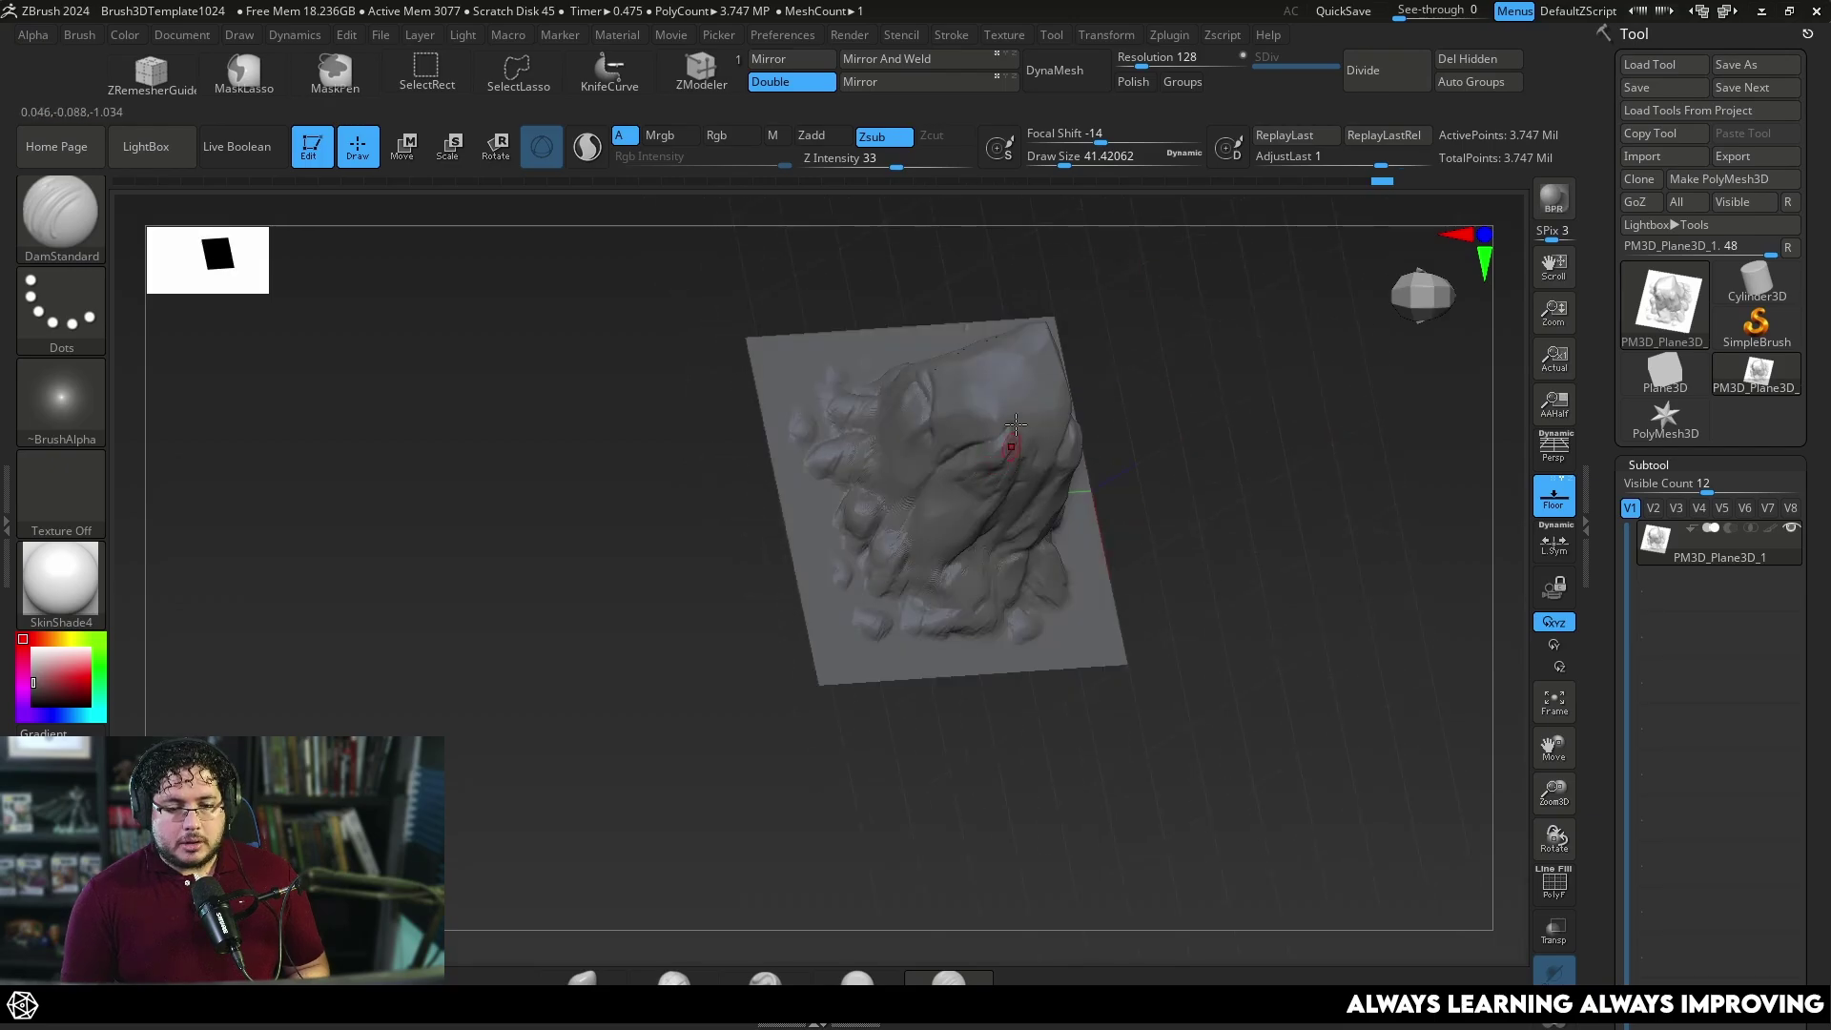
Trim the ridge edges on the large rock's slanted side with TrimDynamic at a draw size of about 104.
key("b")
key("c")
key("b")
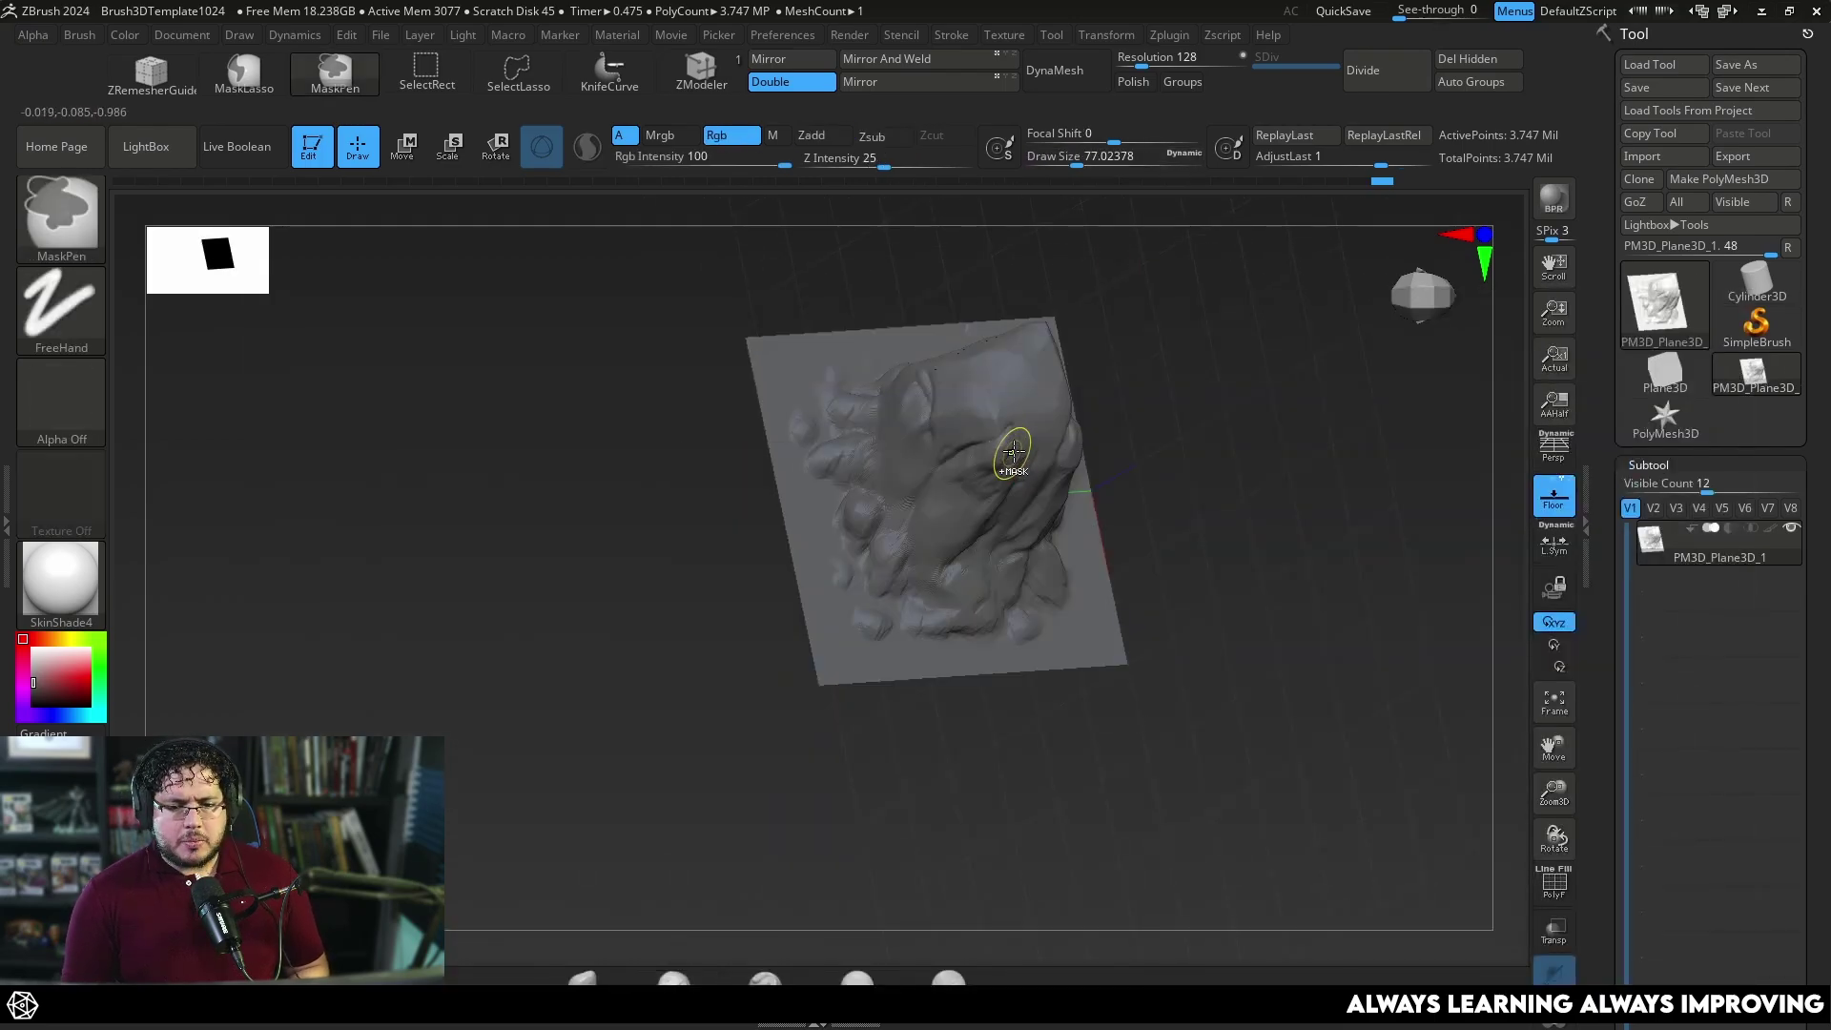
key("b")
key("t")
key("d")
mouse_move(1002, 432)
left_mouse_down()
mouse_move(982, 432)
mouse_move(1007, 473)
left_mouse_up()
mouse_move(1168, 429)
left_mouse_down()
mouse_move(1165, 334)
mouse_move(1231, 397)
mouse_move(1234, 606)
mouse_move(1169, 637)
left_mouse_up()
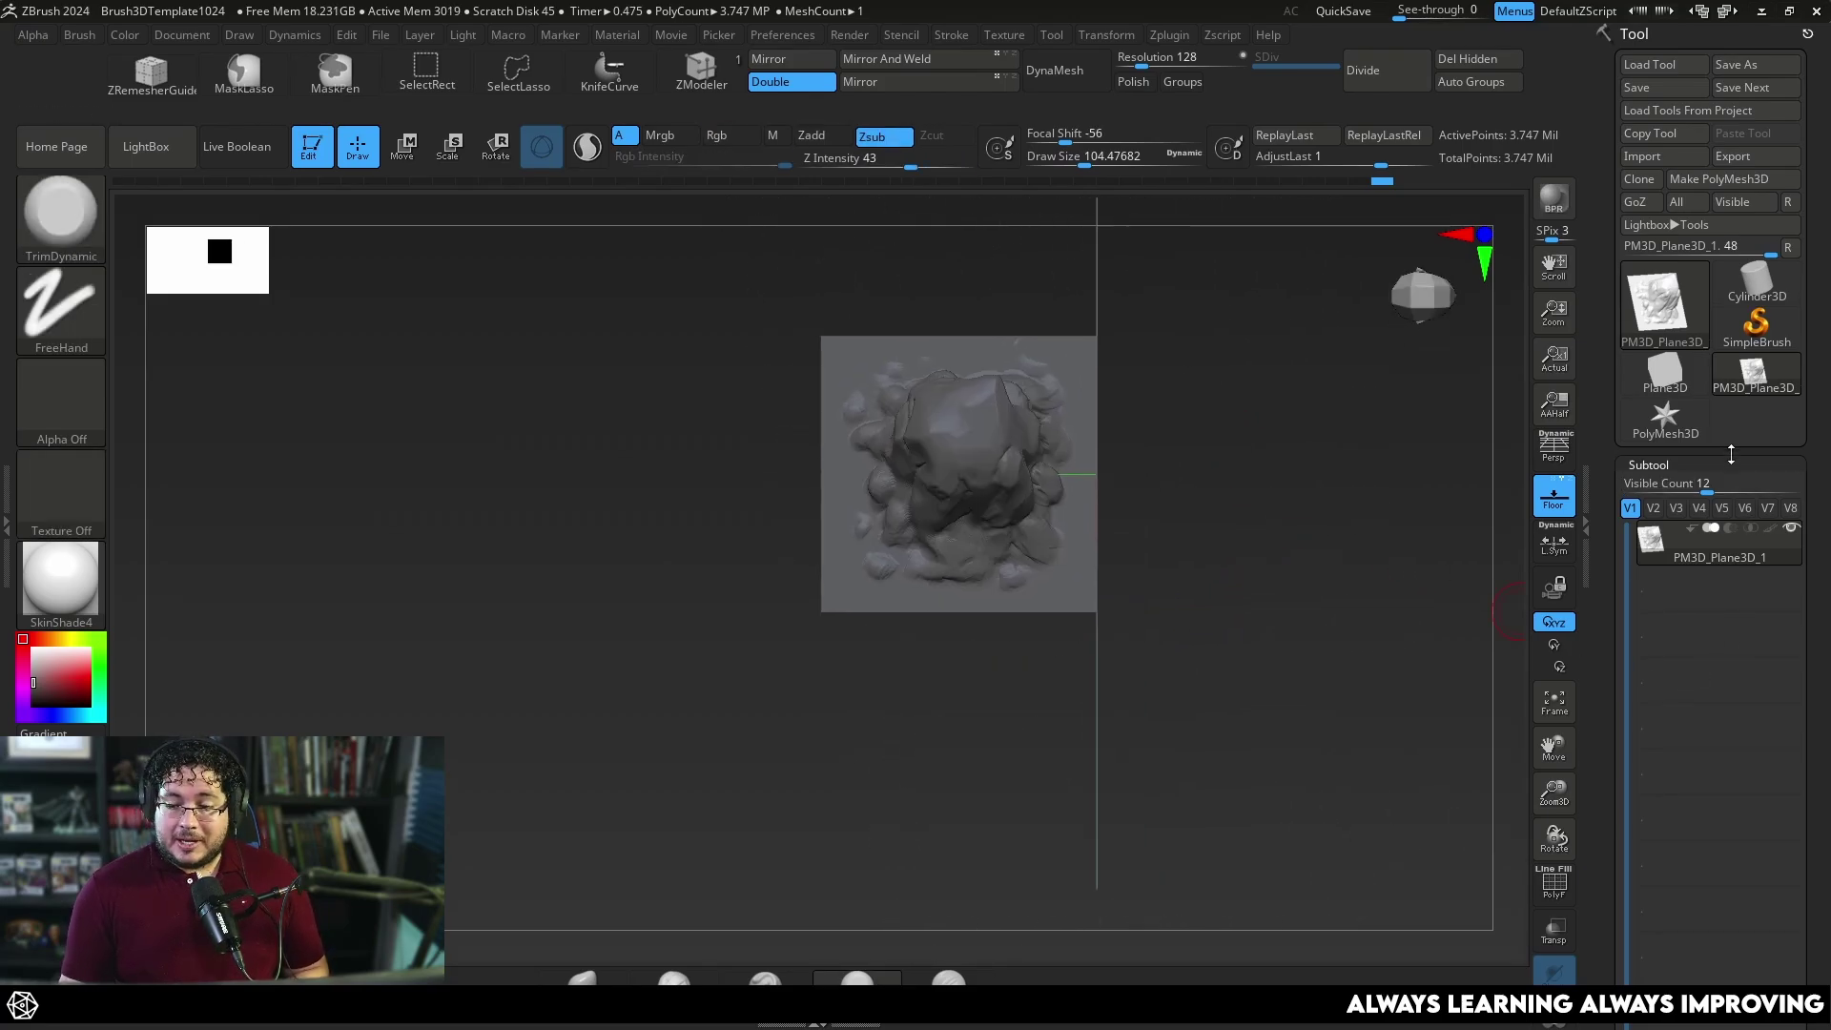
Duplicate the rock plane subtool and leave only the new copy visible for sculpting.
left_click_drag(1802, 518, 1798, 305)
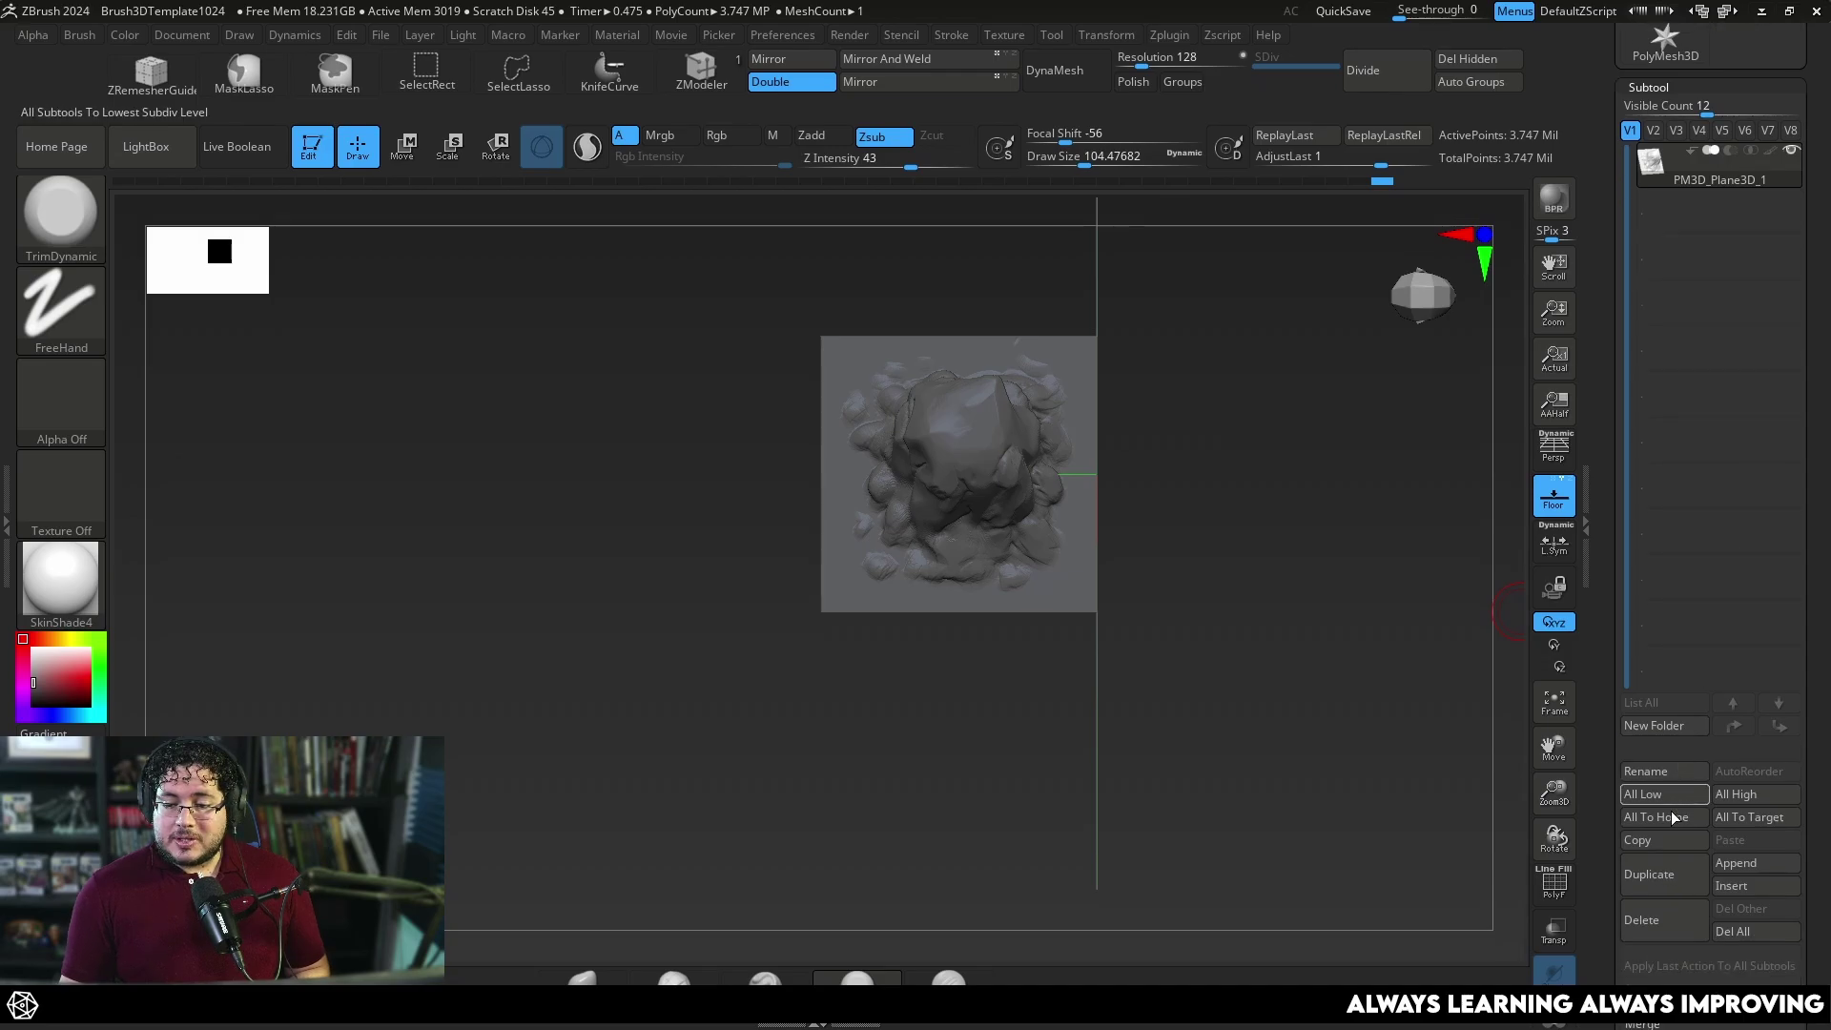
left_click(1669, 876)
left_click(1792, 154)
mouse_move(1304, 409)
left_mouse_down("alt")
mouse_move(1399, 425)
mouse_move(1311, 404)
left_mouse_up("alt")
Reshape the duplicated rock's outline with the Move brush and flatten its faces with TrimDynamic at a draw size of about 207.
key("b")
key("m")
key("v")
key("space")
left_click_drag(1023, 356, 1038, 356)
left_click_drag(911, 453, 884, 446)
mouse_move(1057, 403)
left_mouse_down()
mouse_move(1011, 401)
mouse_move(993, 437)
mouse_move(1011, 425)
mouse_move(985, 415)
mouse_move(1013, 473)
mouse_move(1033, 402)
left_mouse_up()
left_click_drag(899, 519, 982, 476)
left_click_drag(961, 376, 947, 463)
mouse_move(907, 452)
left_mouse_down()
mouse_move(953, 420)
mouse_move(930, 430)
left_mouse_up()
right_click_drag(930, 430, 1017, 515)
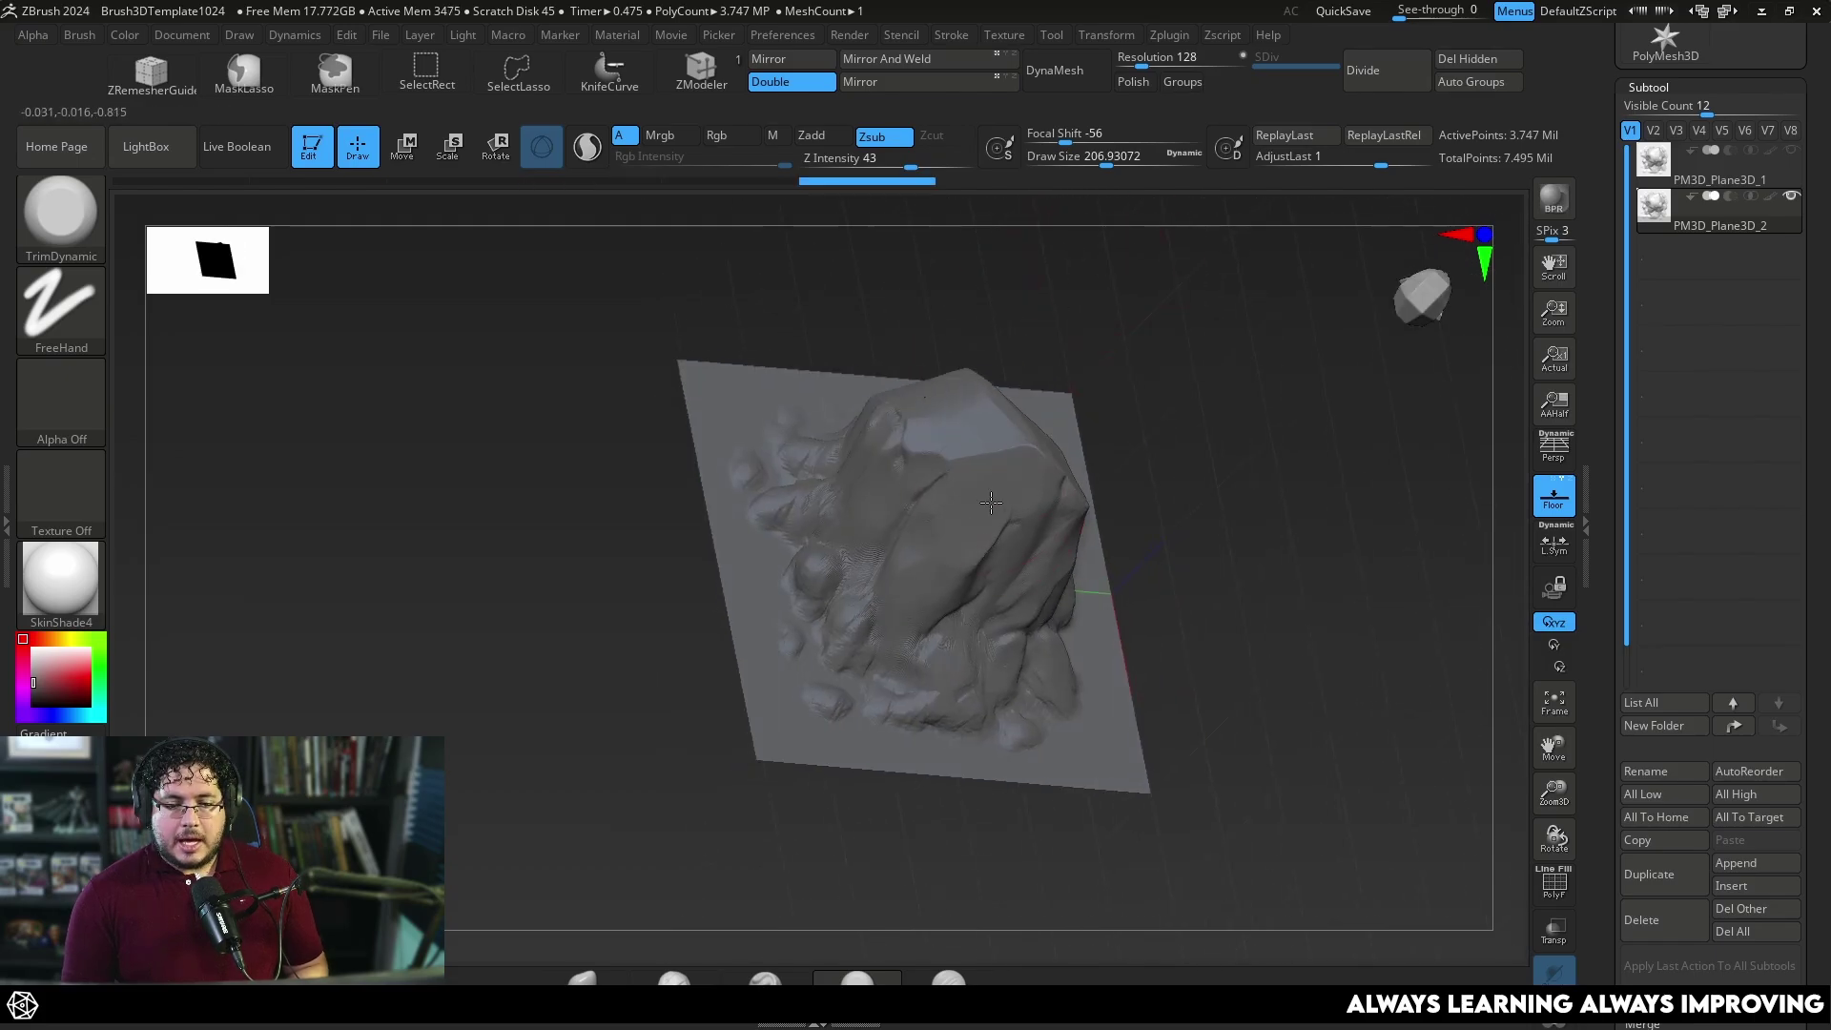
Build up vertical clay ridges down the slanted face of the second rock with ClayBuildup at a draw size of about 37.
key("b")
key("c")
key("b")
key("space")
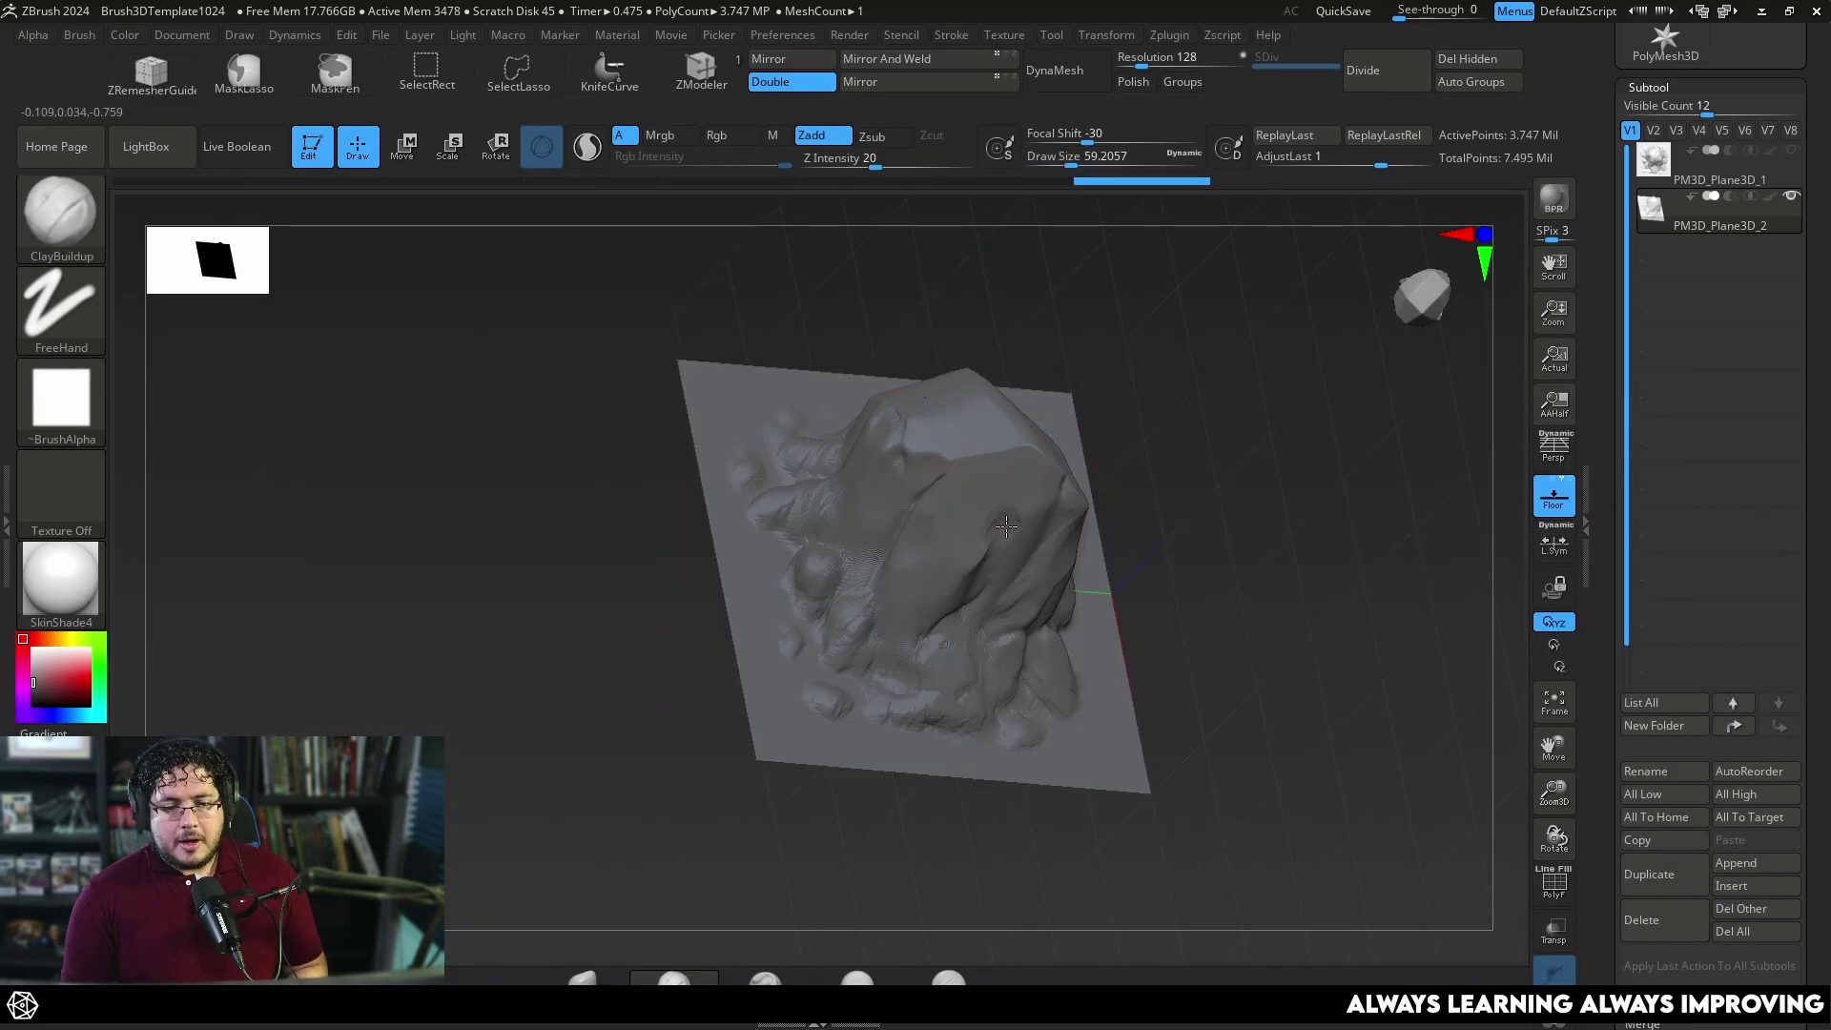
key("space")
left_click(999, 446)
left_click_drag(1103, 330, 1021, 408)
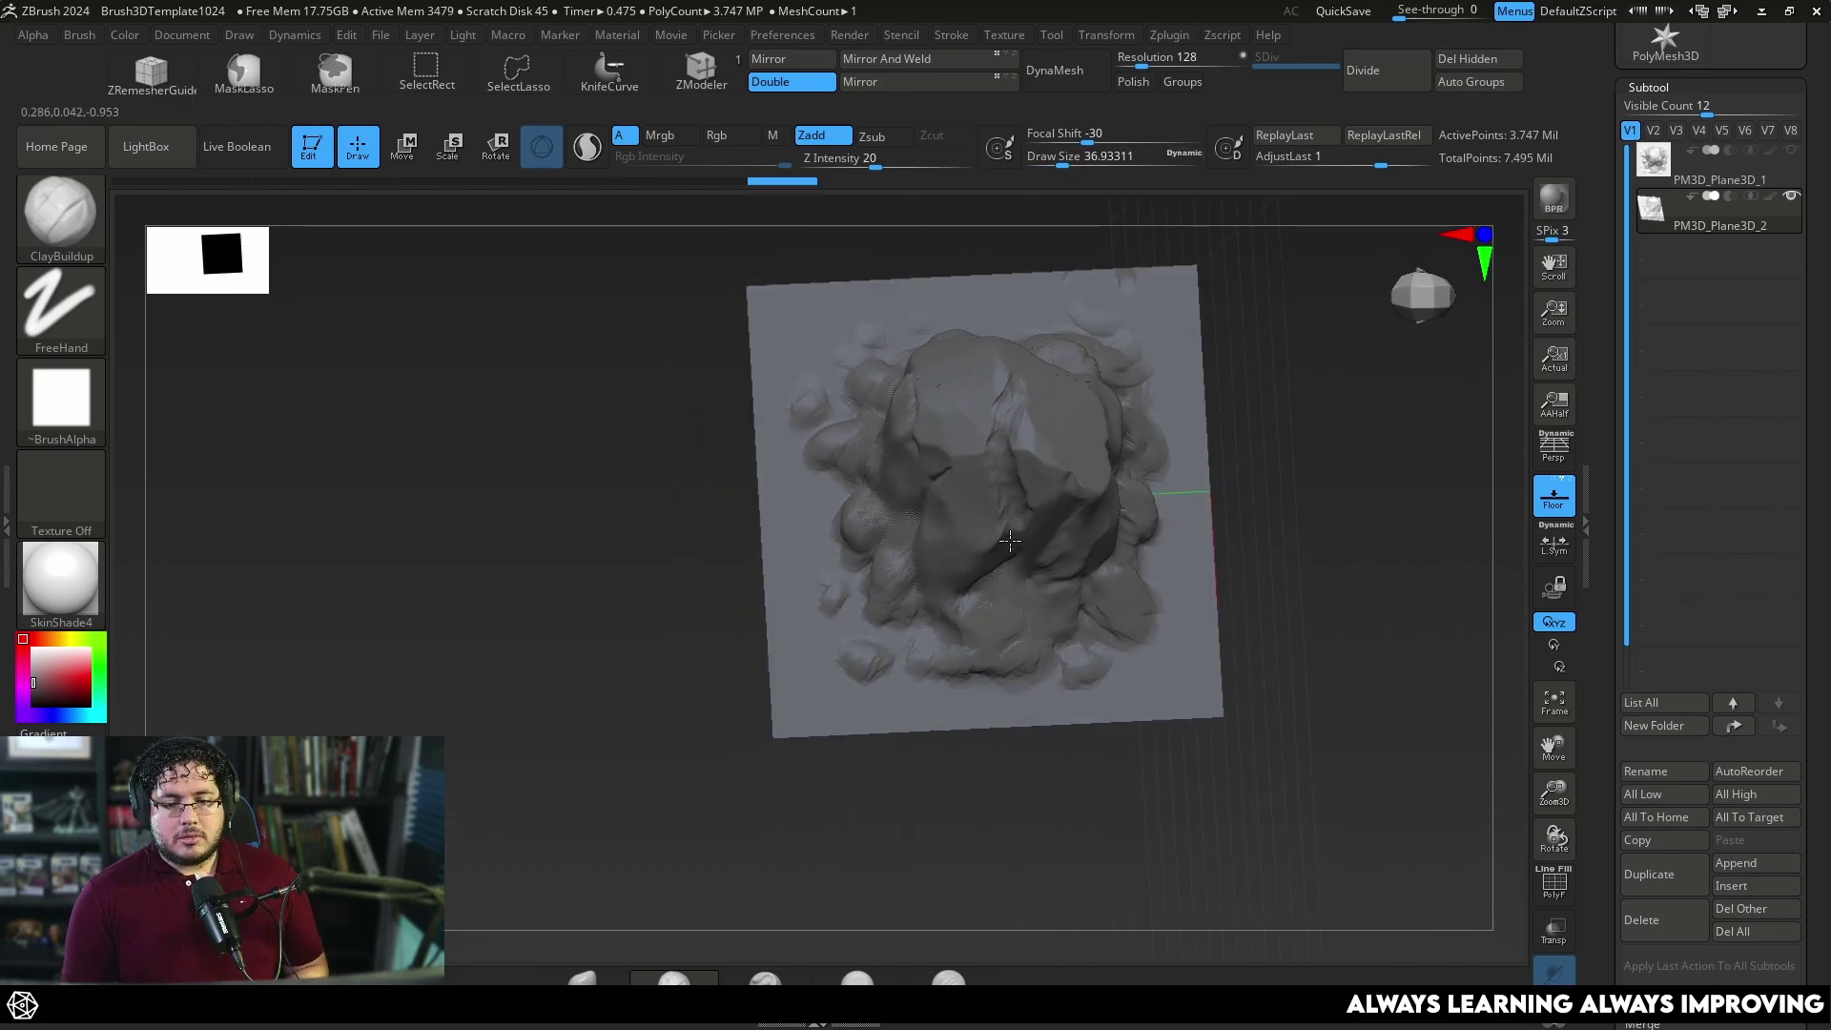
left_click_drag(1260, 434, 1004, 539)
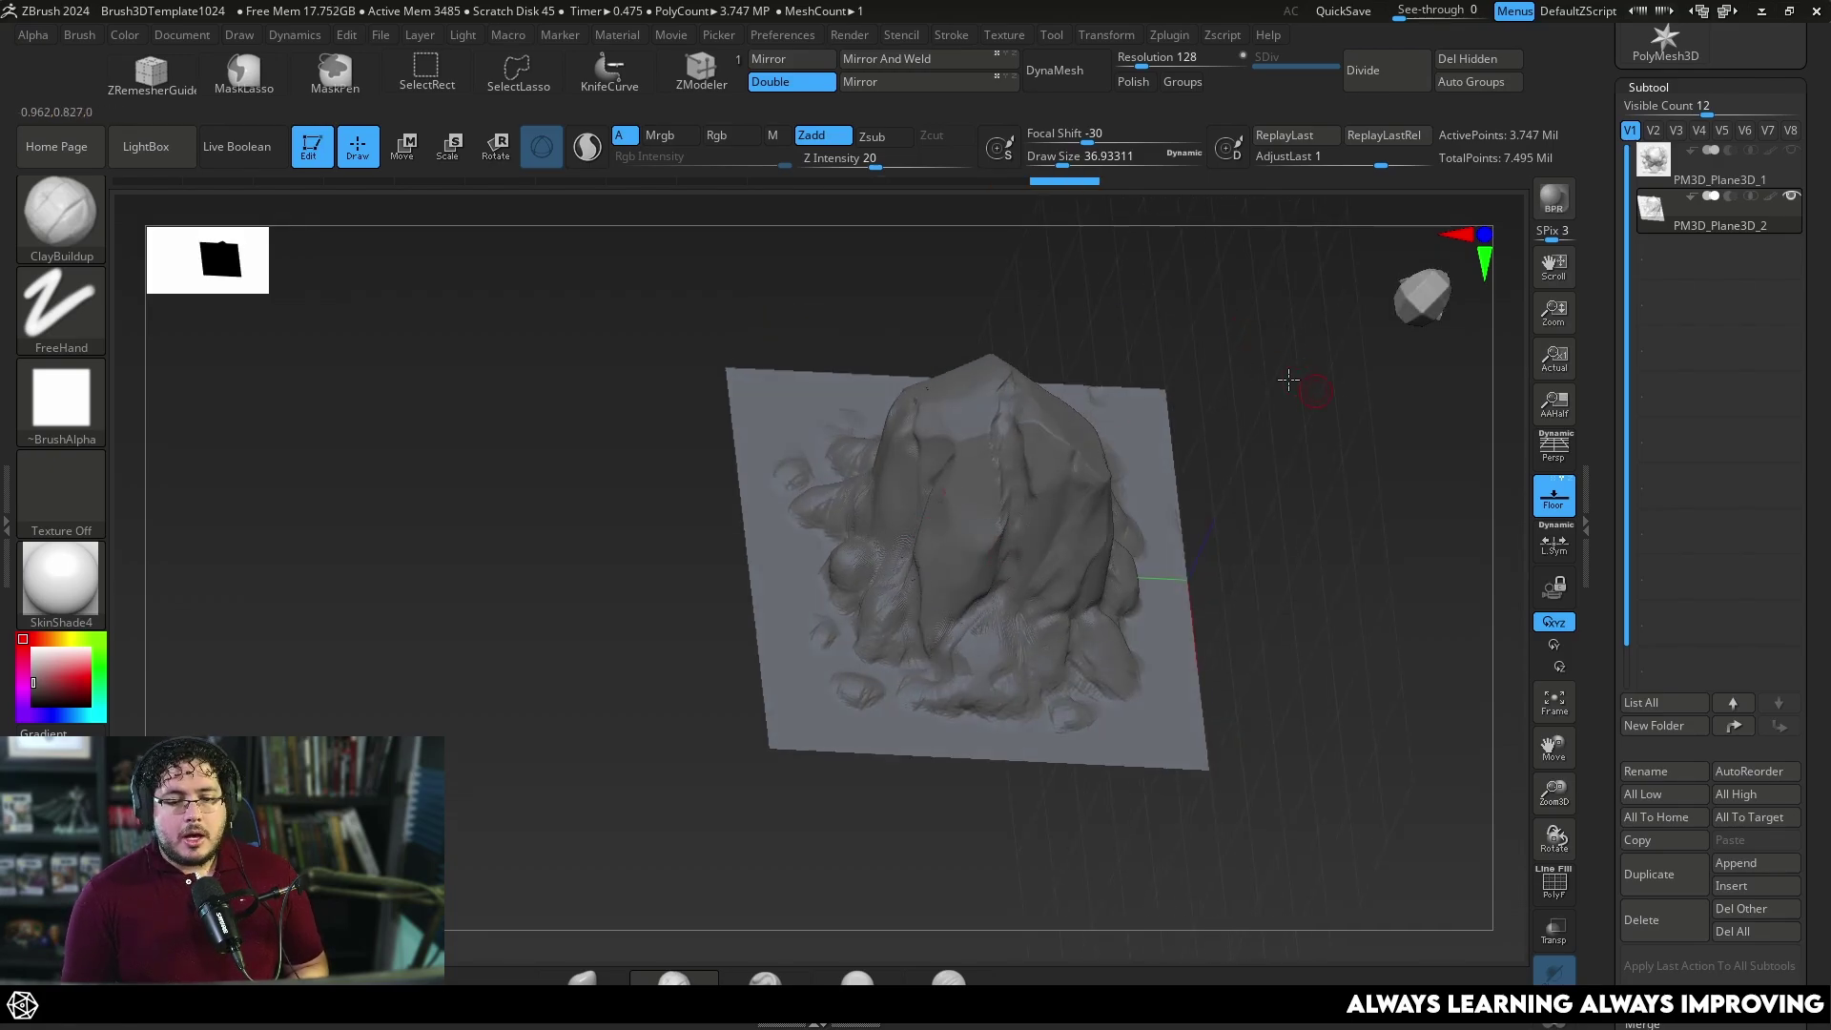
left_click_drag(1275, 372, 1034, 574)
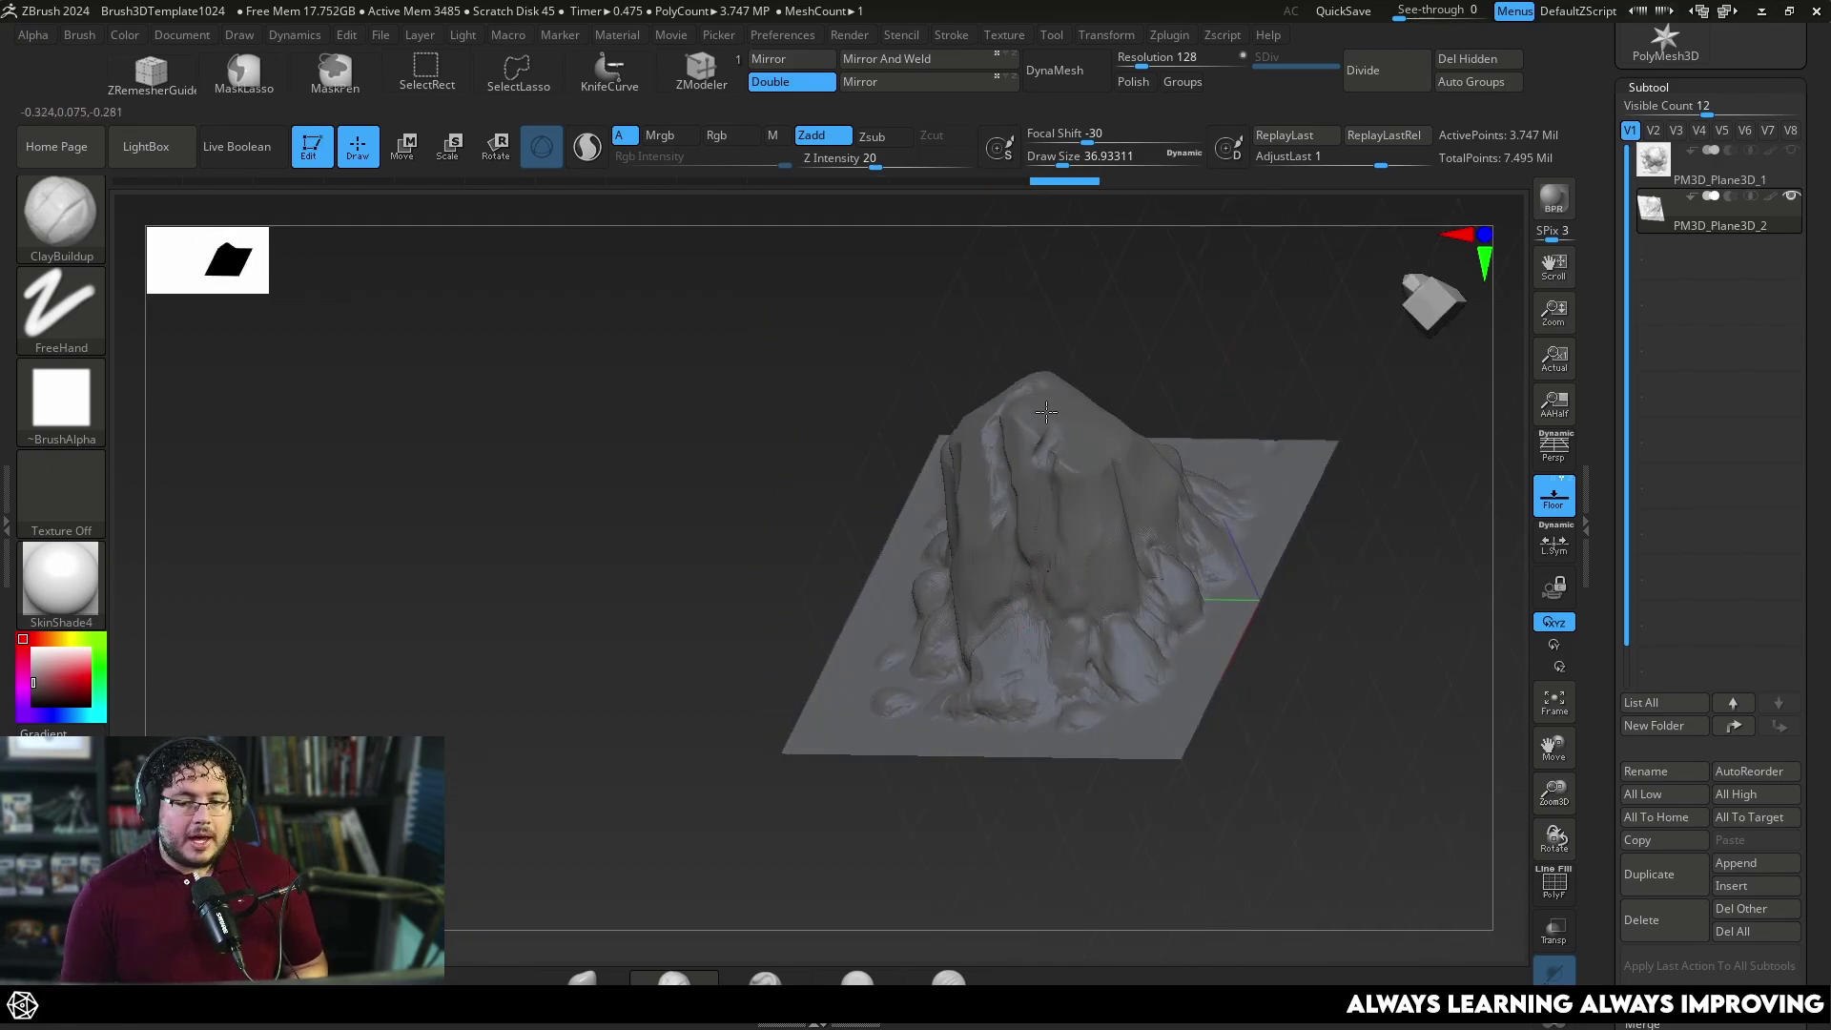
Add clay between the second rock's opposite side and its base rocks at a draw size of about 37, smoothing the strokes.
left_click_drag(1204, 323, 1138, 371)
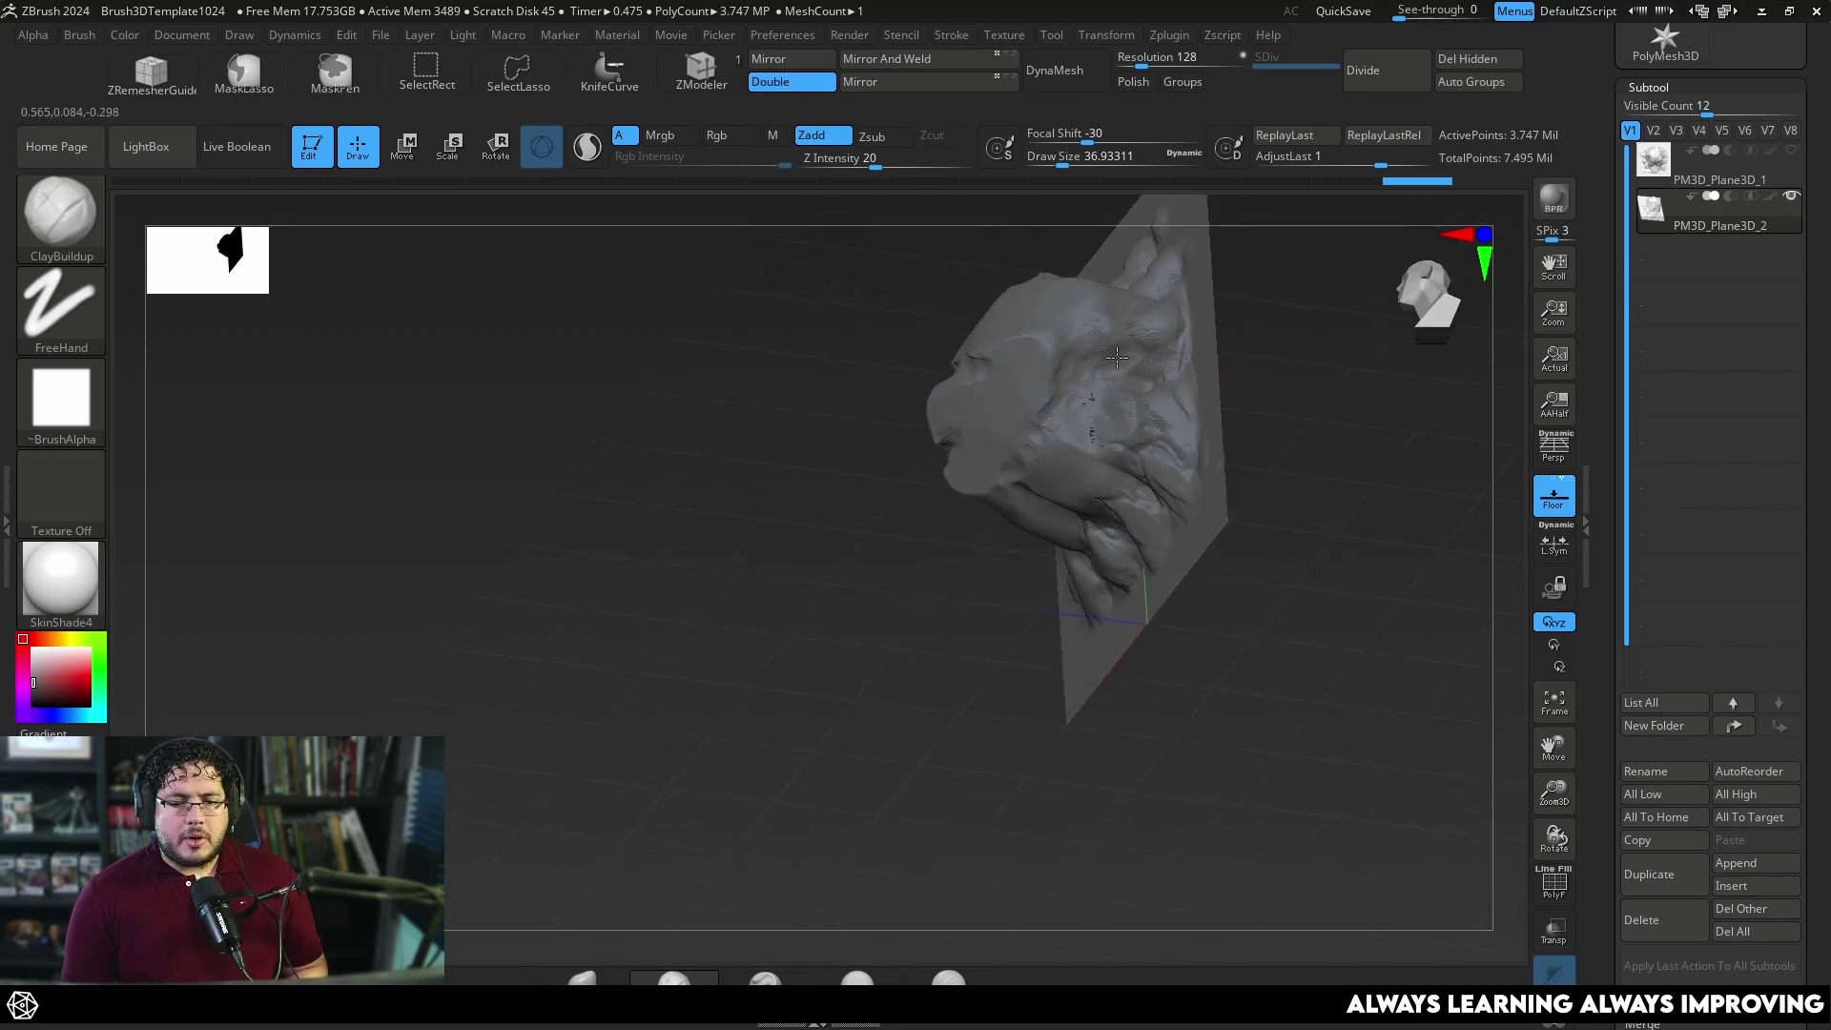
left_click_drag(1126, 460, 992, 509)
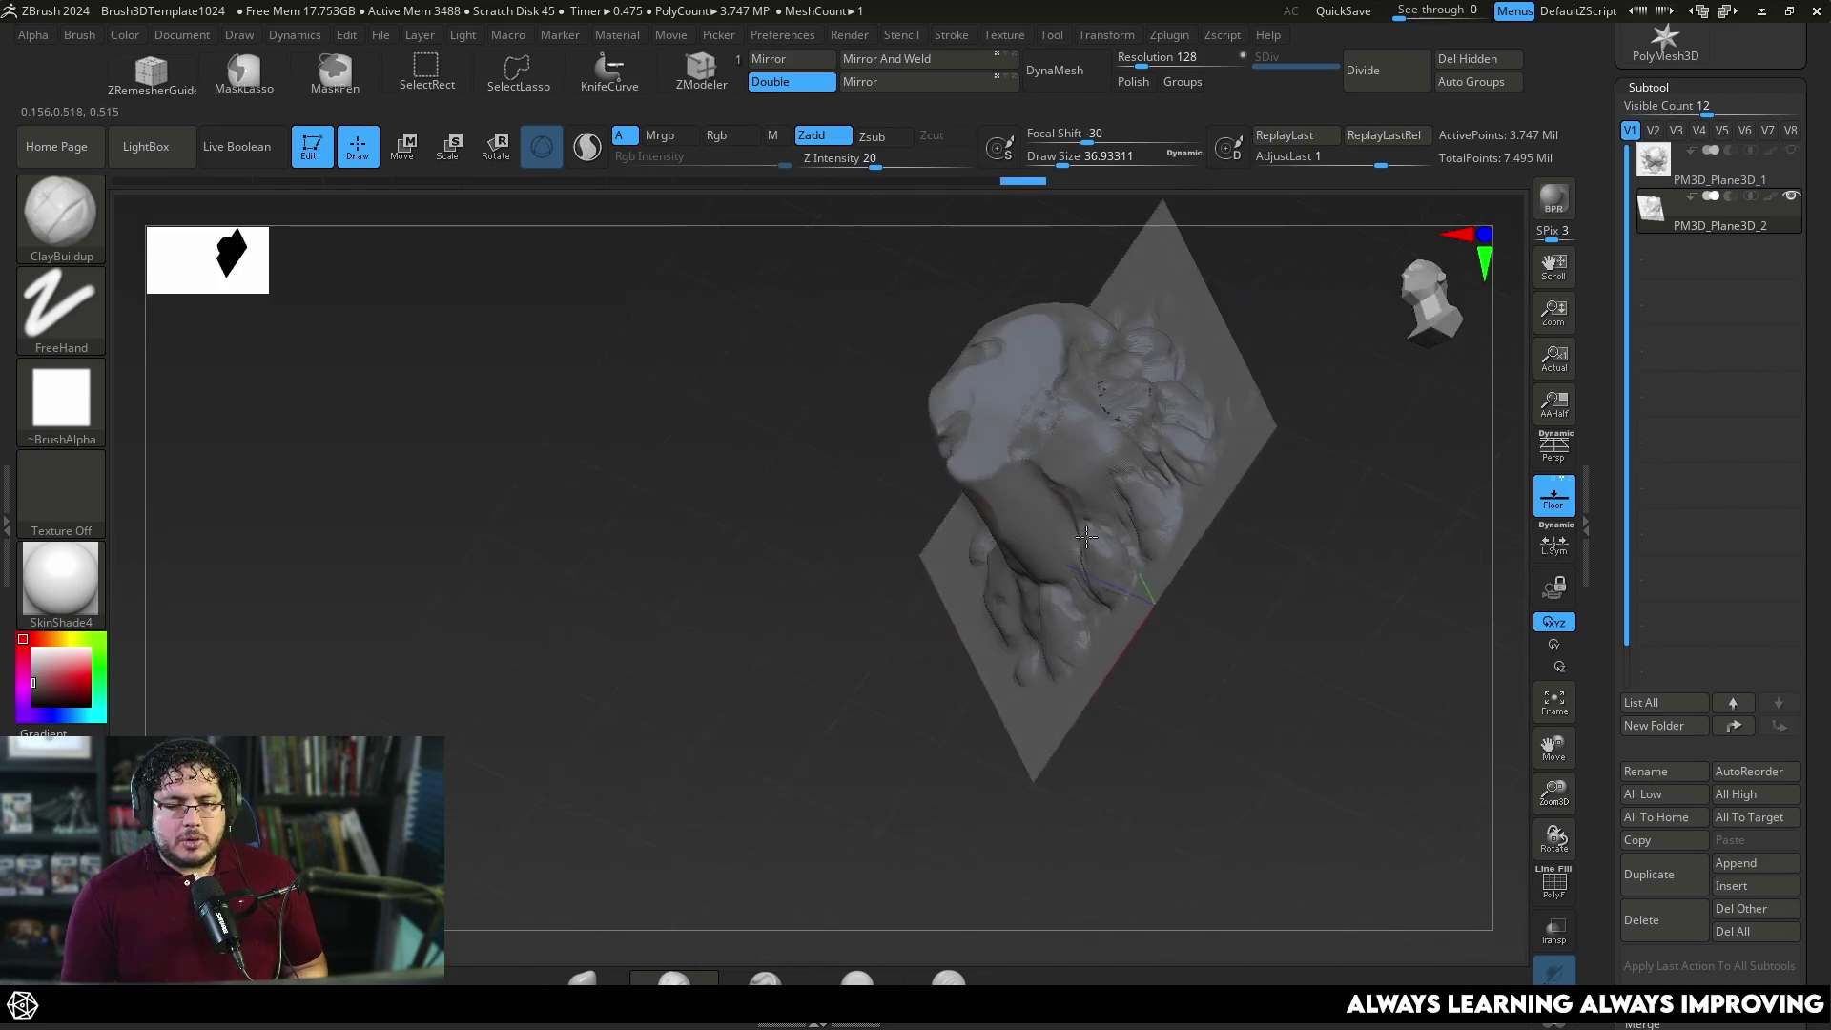
left_click_drag(918, 679, 1049, 658)
left_click_drag(811, 591, 810, 706, "alt")
left_click_drag(610, 744, 496, 706)
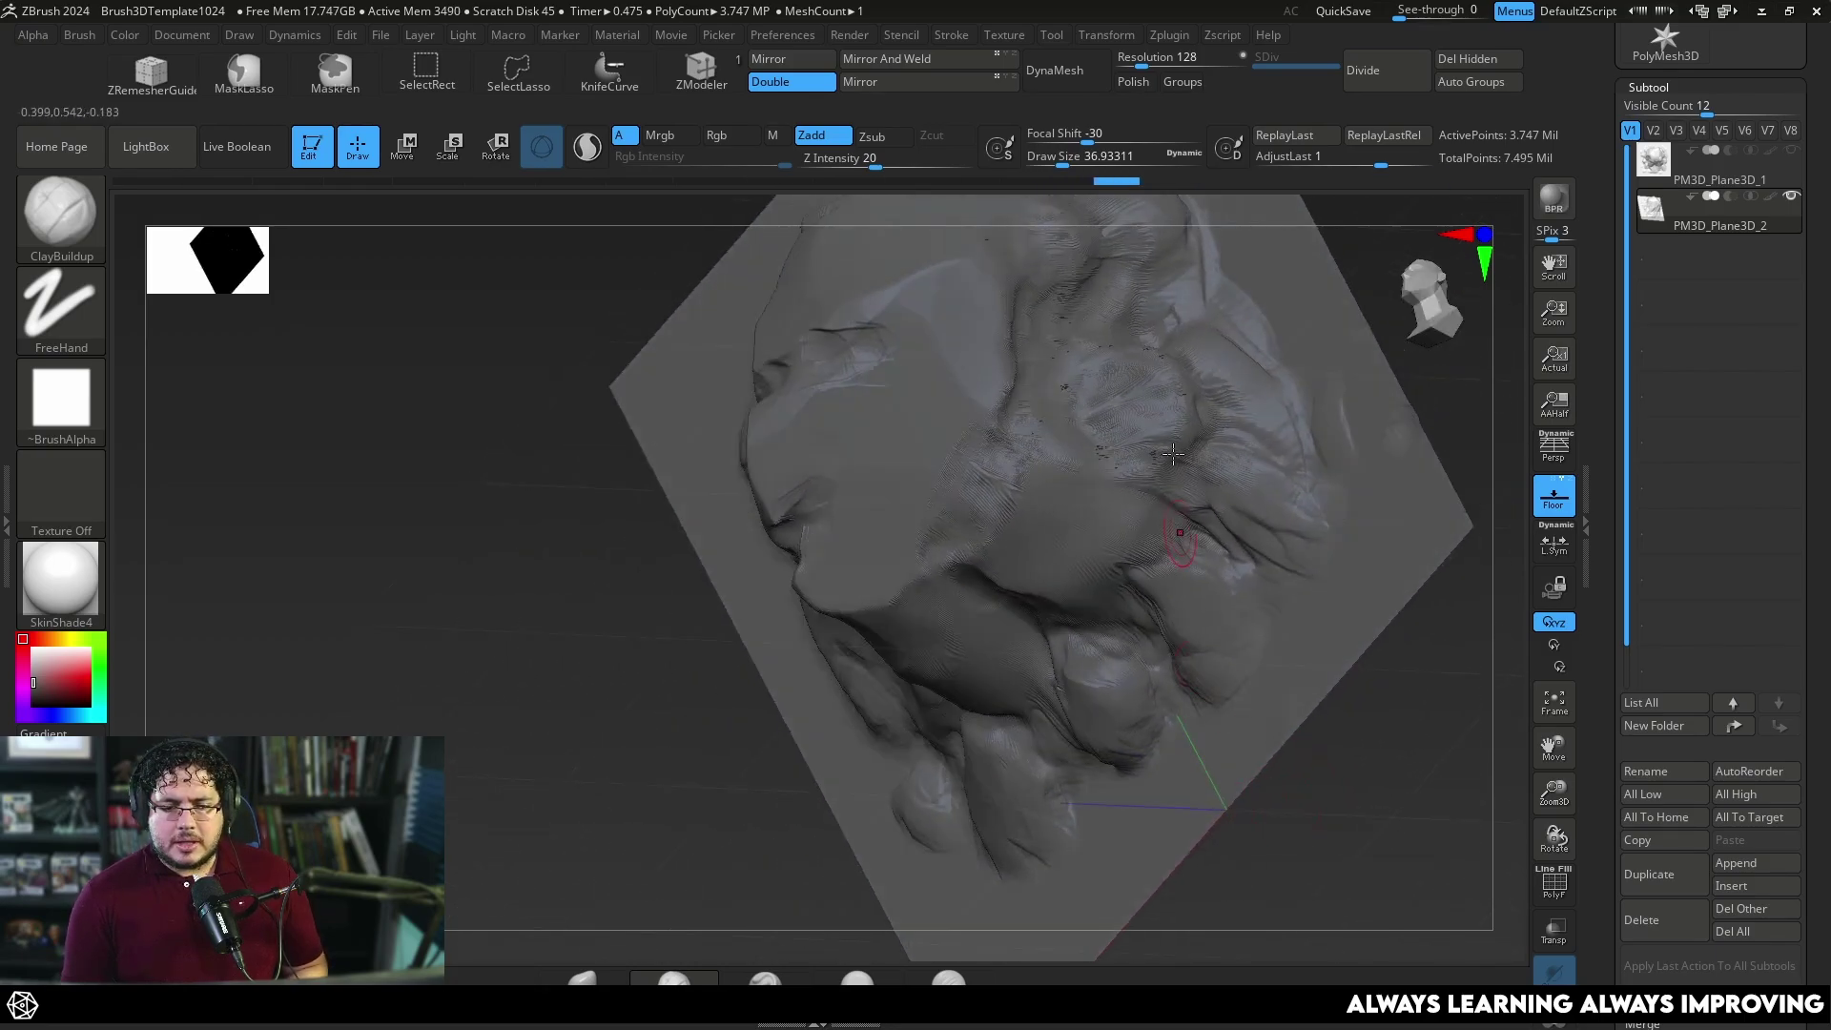
left_click_drag(1133, 443, 1117, 409, "shift")
Build up broader clay over the second rock's side and base rocks, and soften the surface with the Smooth brush.
mouse_move(1307, 787)
left_mouse_down()
mouse_move(1341, 792)
mouse_move(1375, 930)
left_mouse_up()
mouse_move(1509, 576)
left_mouse_down("alt")
mouse_move(1398, 429)
mouse_move(1387, 490)
mouse_move(1408, 437)
left_mouse_up("alt")
key("space")
key("space")
mouse_move(1060, 337)
left_mouse_down()
mouse_move(1012, 458)
mouse_move(948, 531)
mouse_move(1134, 507)
mouse_move(1183, 460)
mouse_move(1164, 499)
left_mouse_up()
mouse_move(1318, 387)
left_mouse_down()
mouse_move(1308, 462)
mouse_move(1343, 477)
left_mouse_up()
left_click_drag(1029, 368, 966, 337, "shift")
mouse_move(630, 329)
left_mouse_down()
mouse_move(839, 336)
mouse_move(775, 449)
left_mouse_up()
left_click_drag(773, 541, 749, 496, "shift")
mouse_move(672, 587)
left_mouse_down("shift")
mouse_move(727, 653)
mouse_move(765, 654)
left_mouse_up("shift")
left_click_drag(1212, 849, 1076, 653)
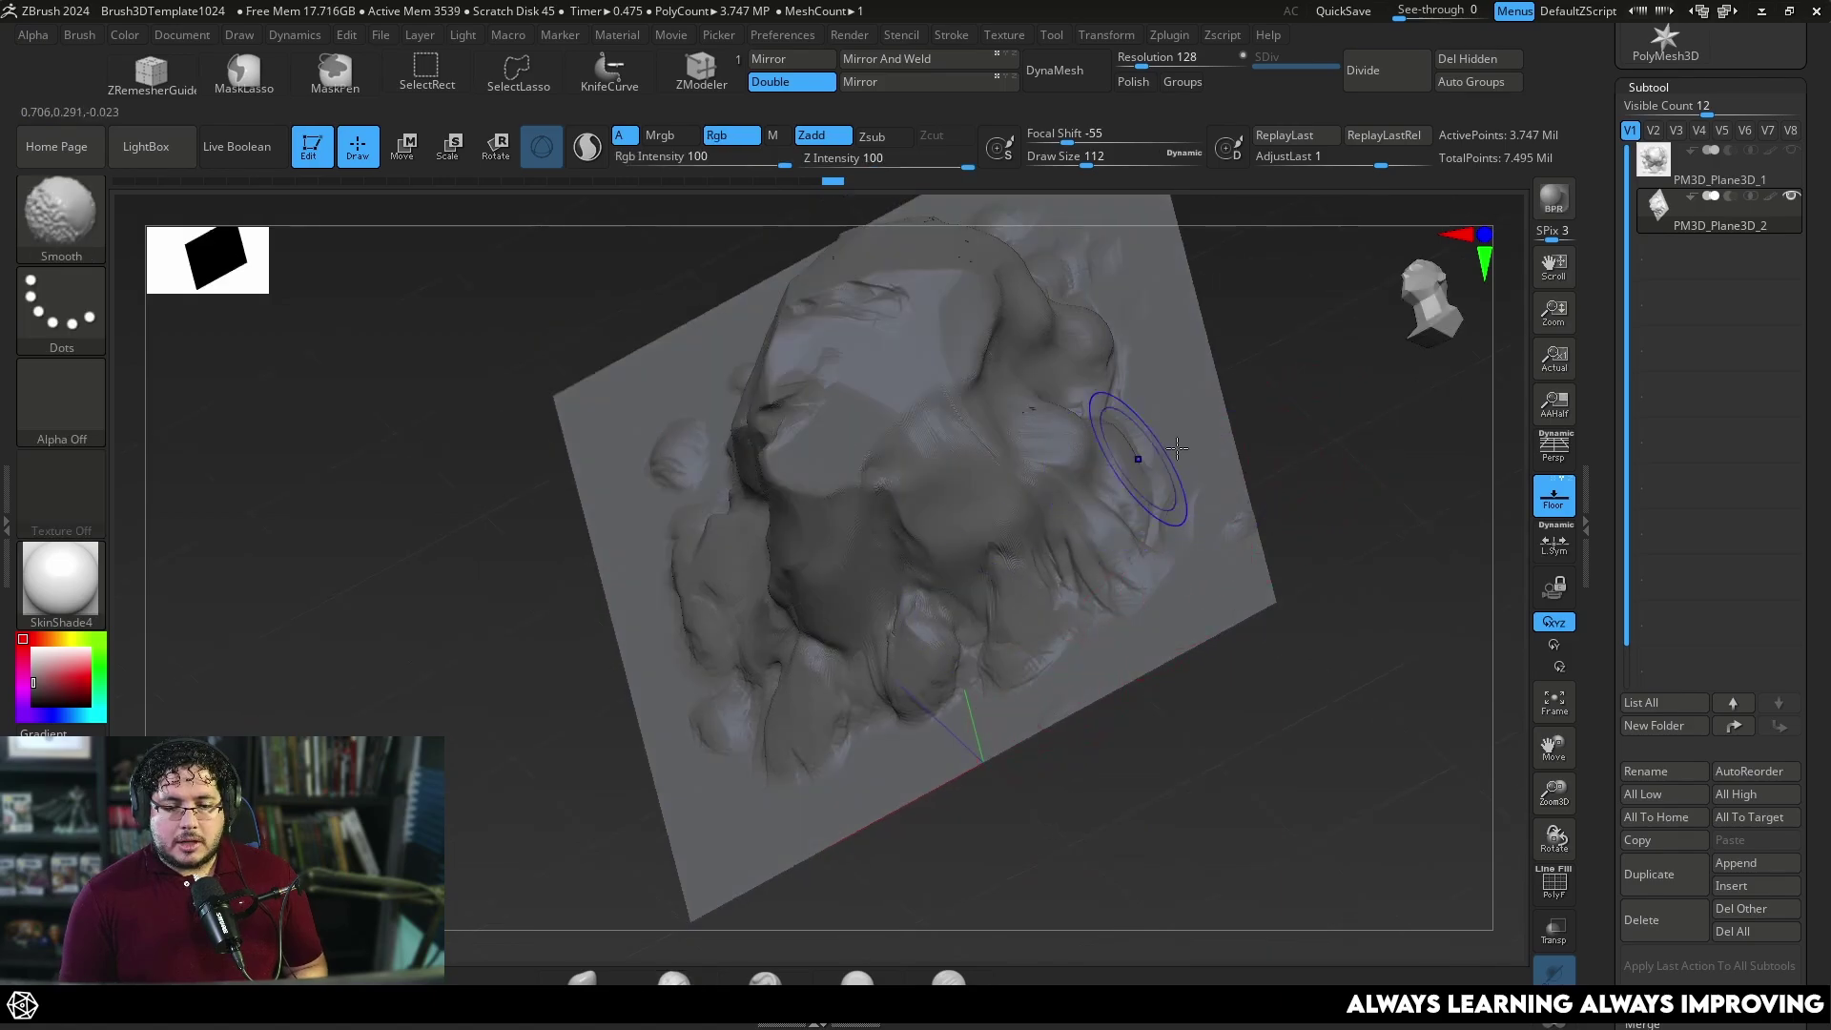
Carve cracks into the second rock's side with DamStandard at a draw size of about 35.
mouse_move(1288, 458)
left_mouse_down()
mouse_move(1275, 397)
mouse_move(1269, 456)
left_mouse_up()
key("b")
key("d")
key("s")
key("space")
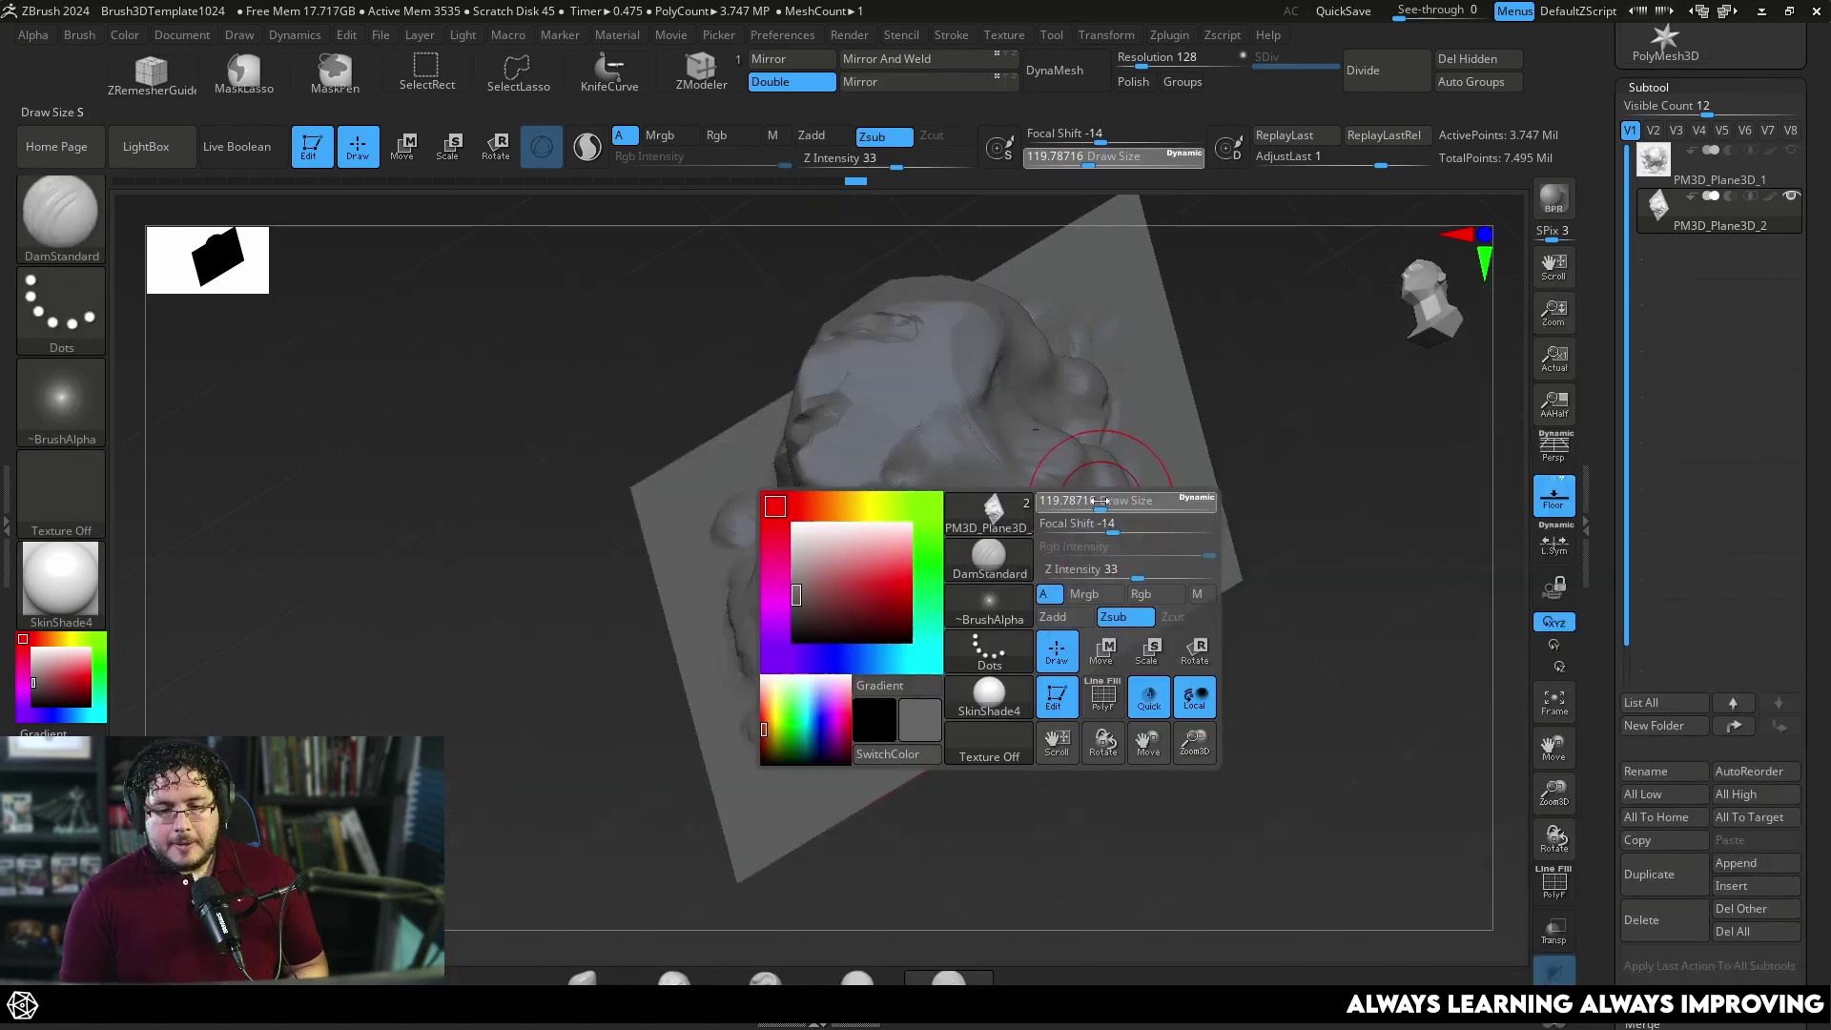
left_click_drag(1097, 497, 1065, 494)
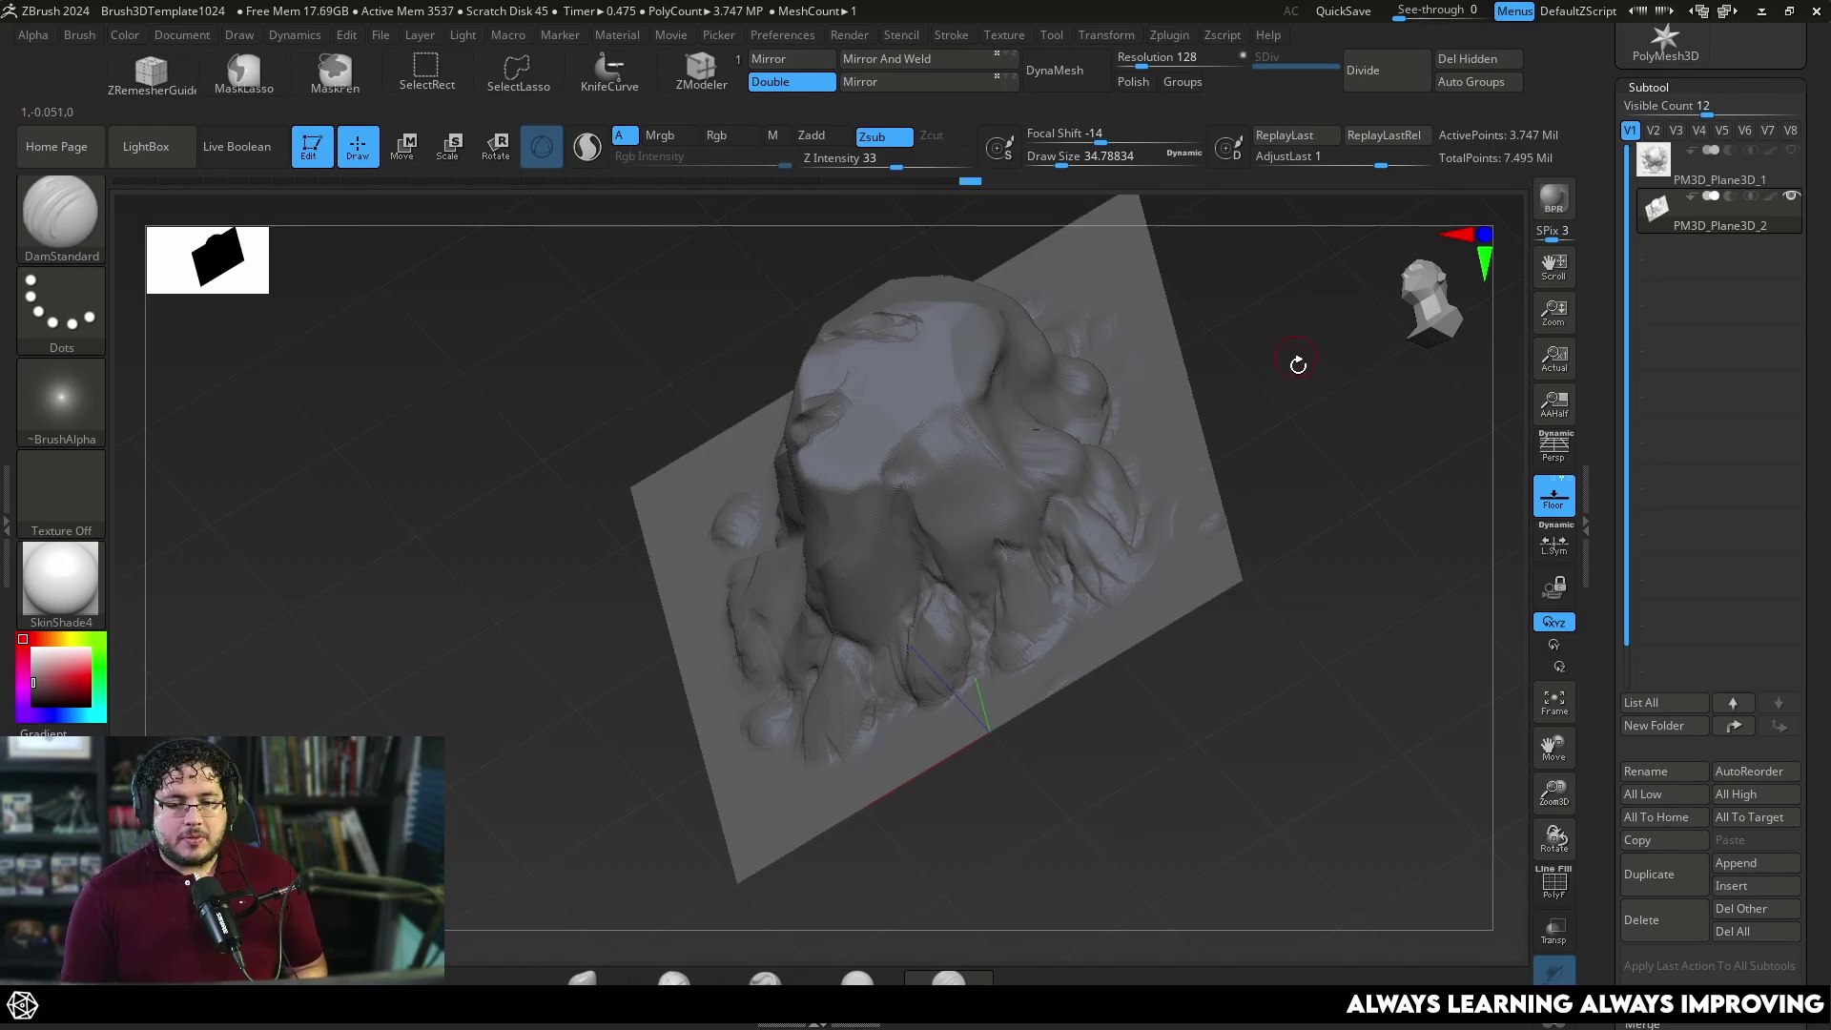
mouse_move(1296, 370)
left_mouse_down()
mouse_move(1268, 409)
mouse_move(1043, 503)
left_mouse_up()
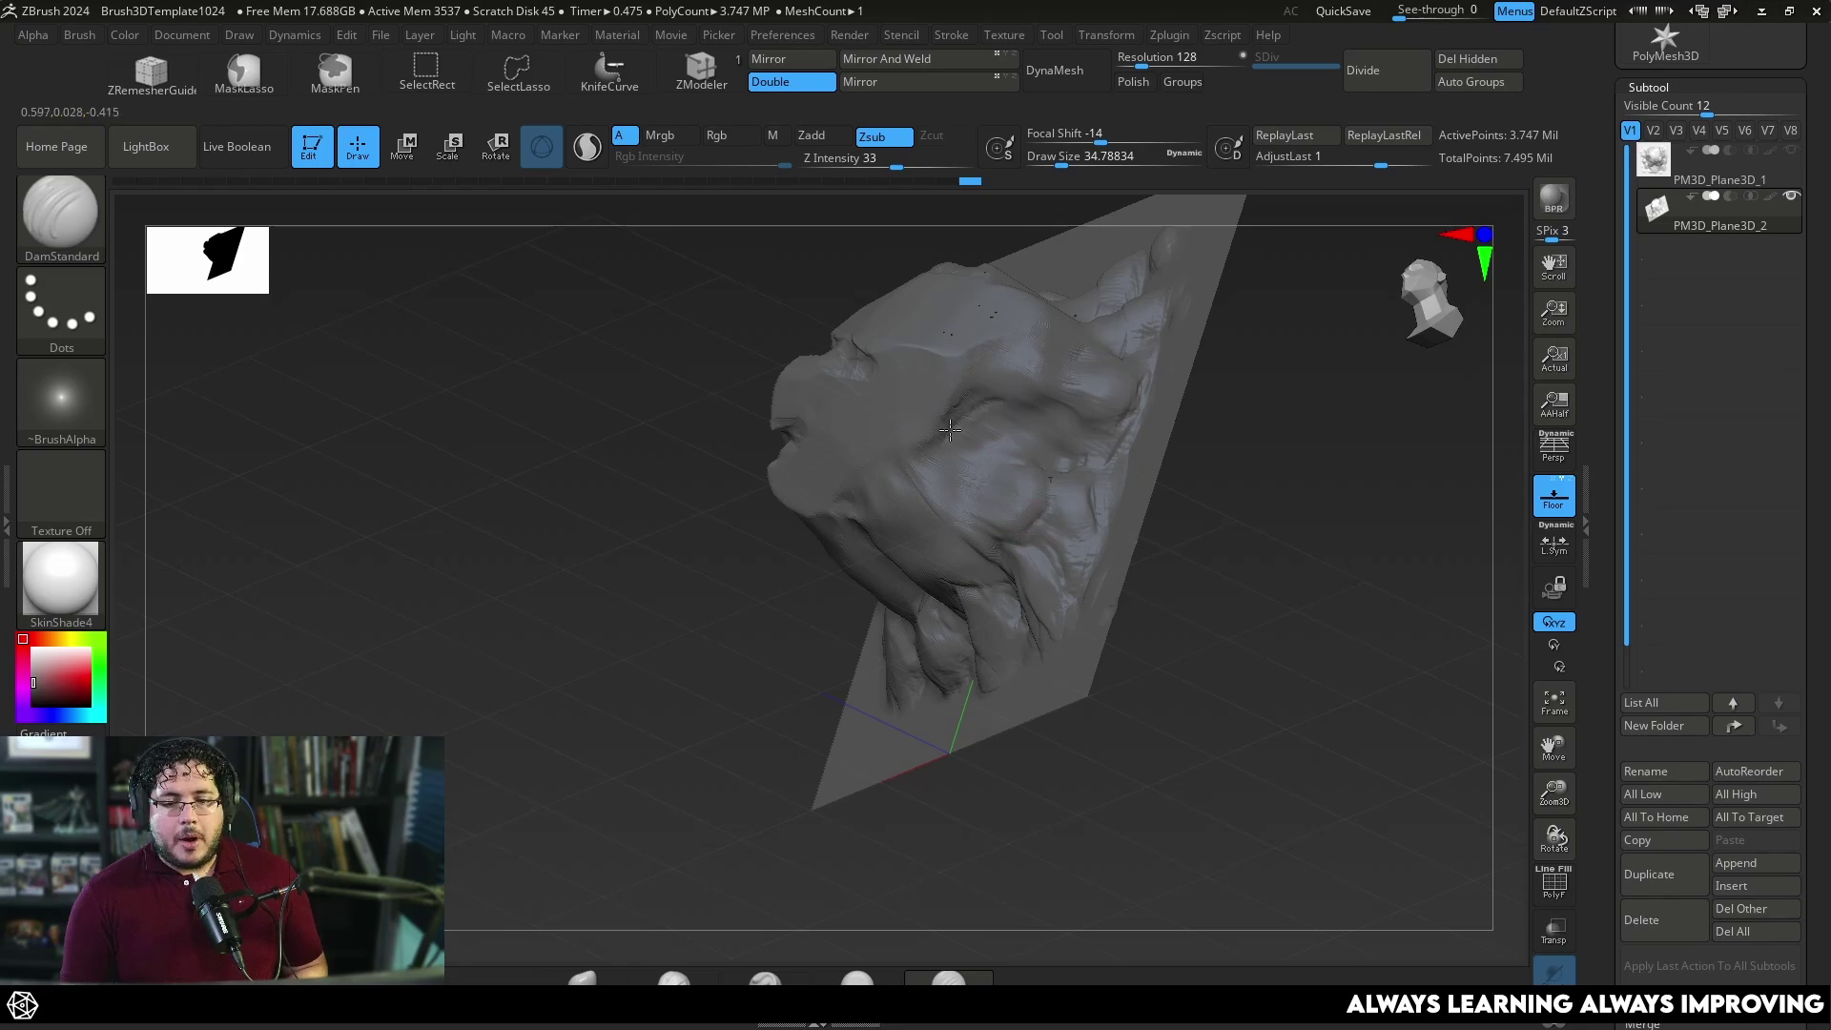
left_click_drag(919, 456, 1061, 400)
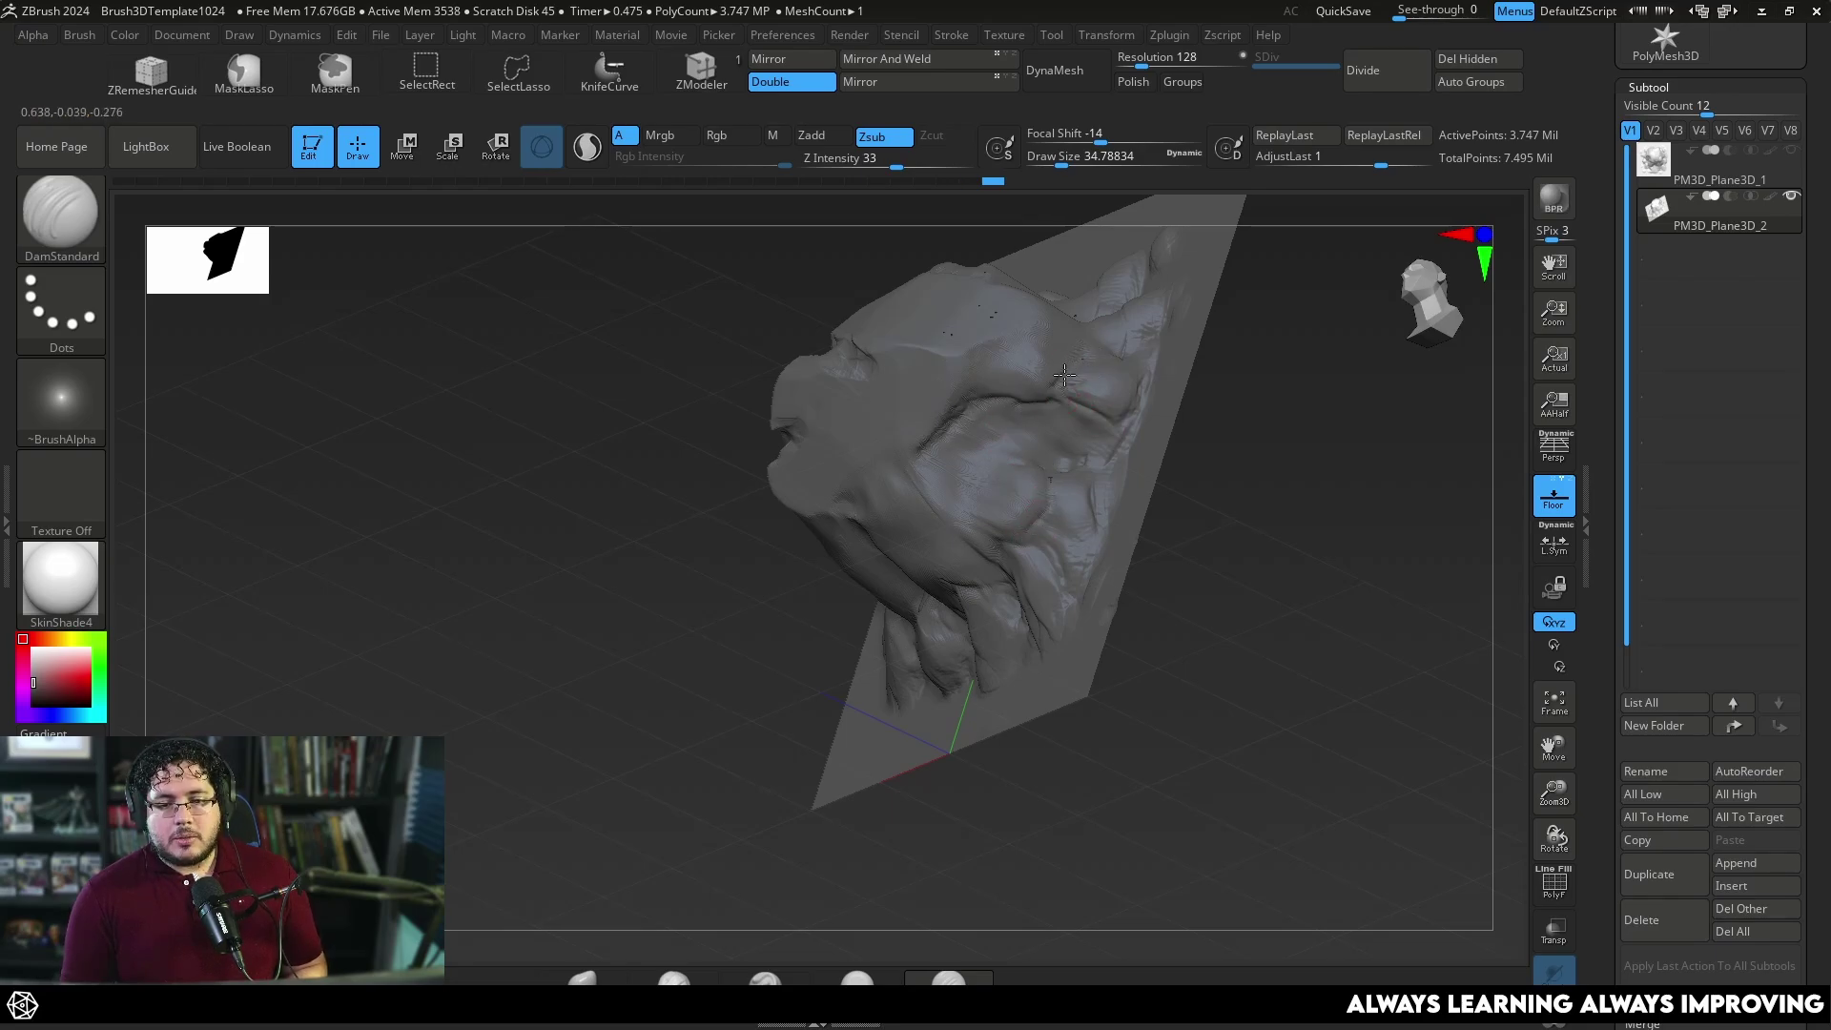
Duplicate the second rock subtool and hide the second one, leaving only the third copy visible.
left_click_drag(1260, 388, 1118, 331)
left_click_drag(1247, 530, 1283, 429, "alt")
scroll(1828, 699, "down", 2)
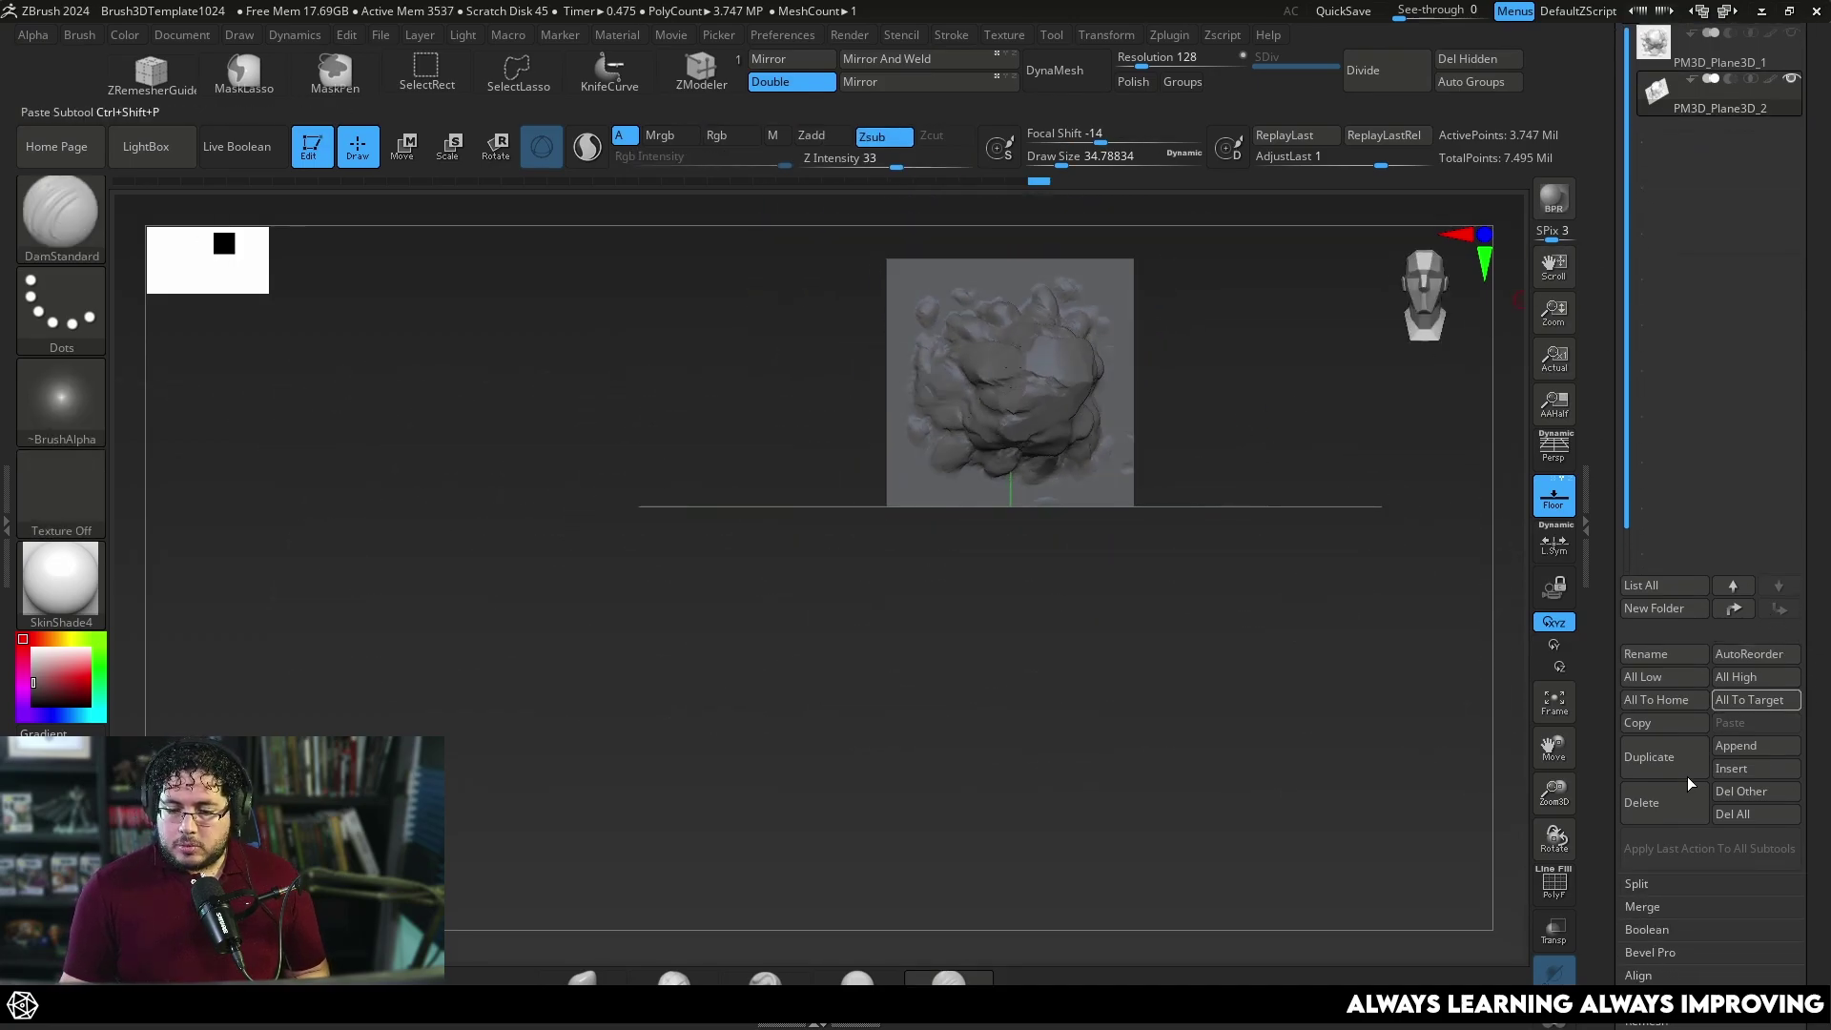
left_click(1659, 758)
left_click(1790, 122)
Pull pointed spikes out of the third rock's upper part with the Move brush.
mouse_move(1322, 385)
left_mouse_down()
mouse_move(1300, 458)
mouse_move(1288, 368)
mouse_move(1297, 470)
mouse_move(1296, 368)
mouse_move(1173, 286)
left_mouse_up()
key("b")
key("m")
key("v")
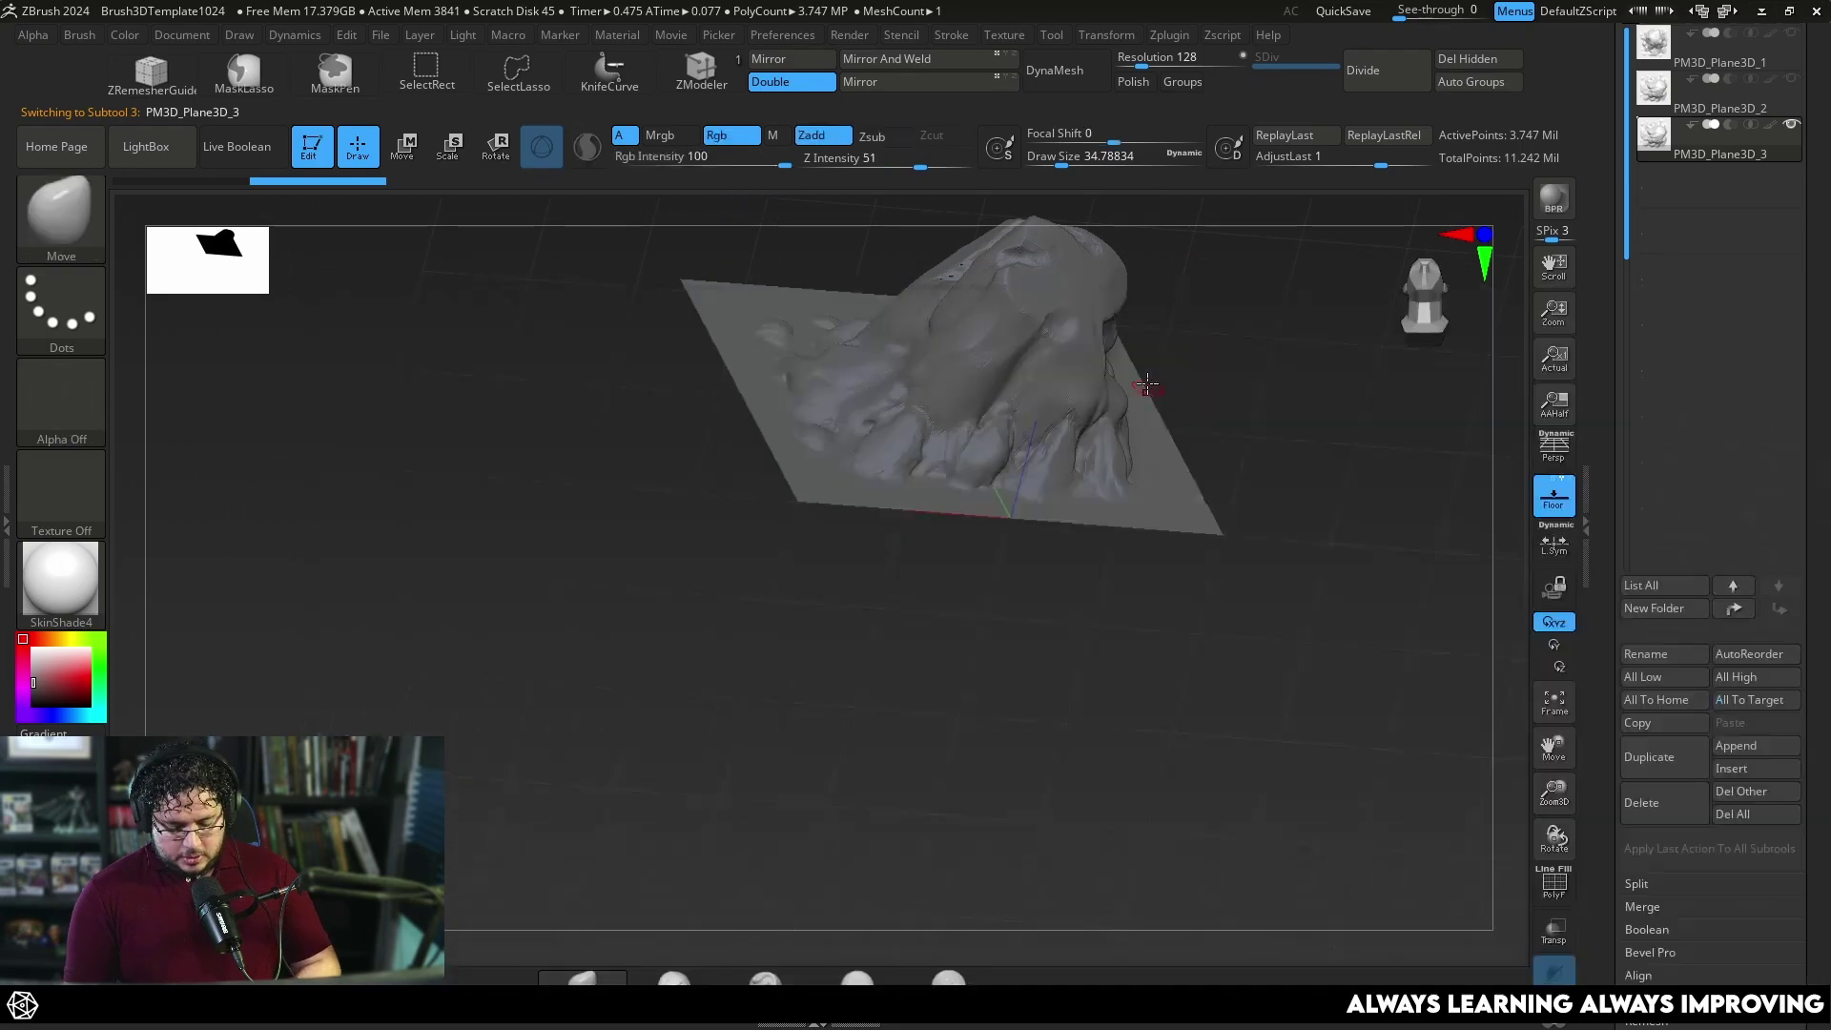
mouse_move(1144, 404)
left_mouse_down()
mouse_move(1222, 343)
mouse_move(1198, 405)
mouse_move(1102, 394)
mouse_move(1173, 327)
mouse_move(1243, 376)
mouse_move(1165, 409)
mouse_move(1124, 374)
mouse_move(1115, 332)
mouse_move(1308, 282)
mouse_move(1206, 306)
left_mouse_up()
Build up clay around the third rock's upper spike with ClayBuildup, reducing the draw size to about 59.
key("b")
key("c")
key("b")
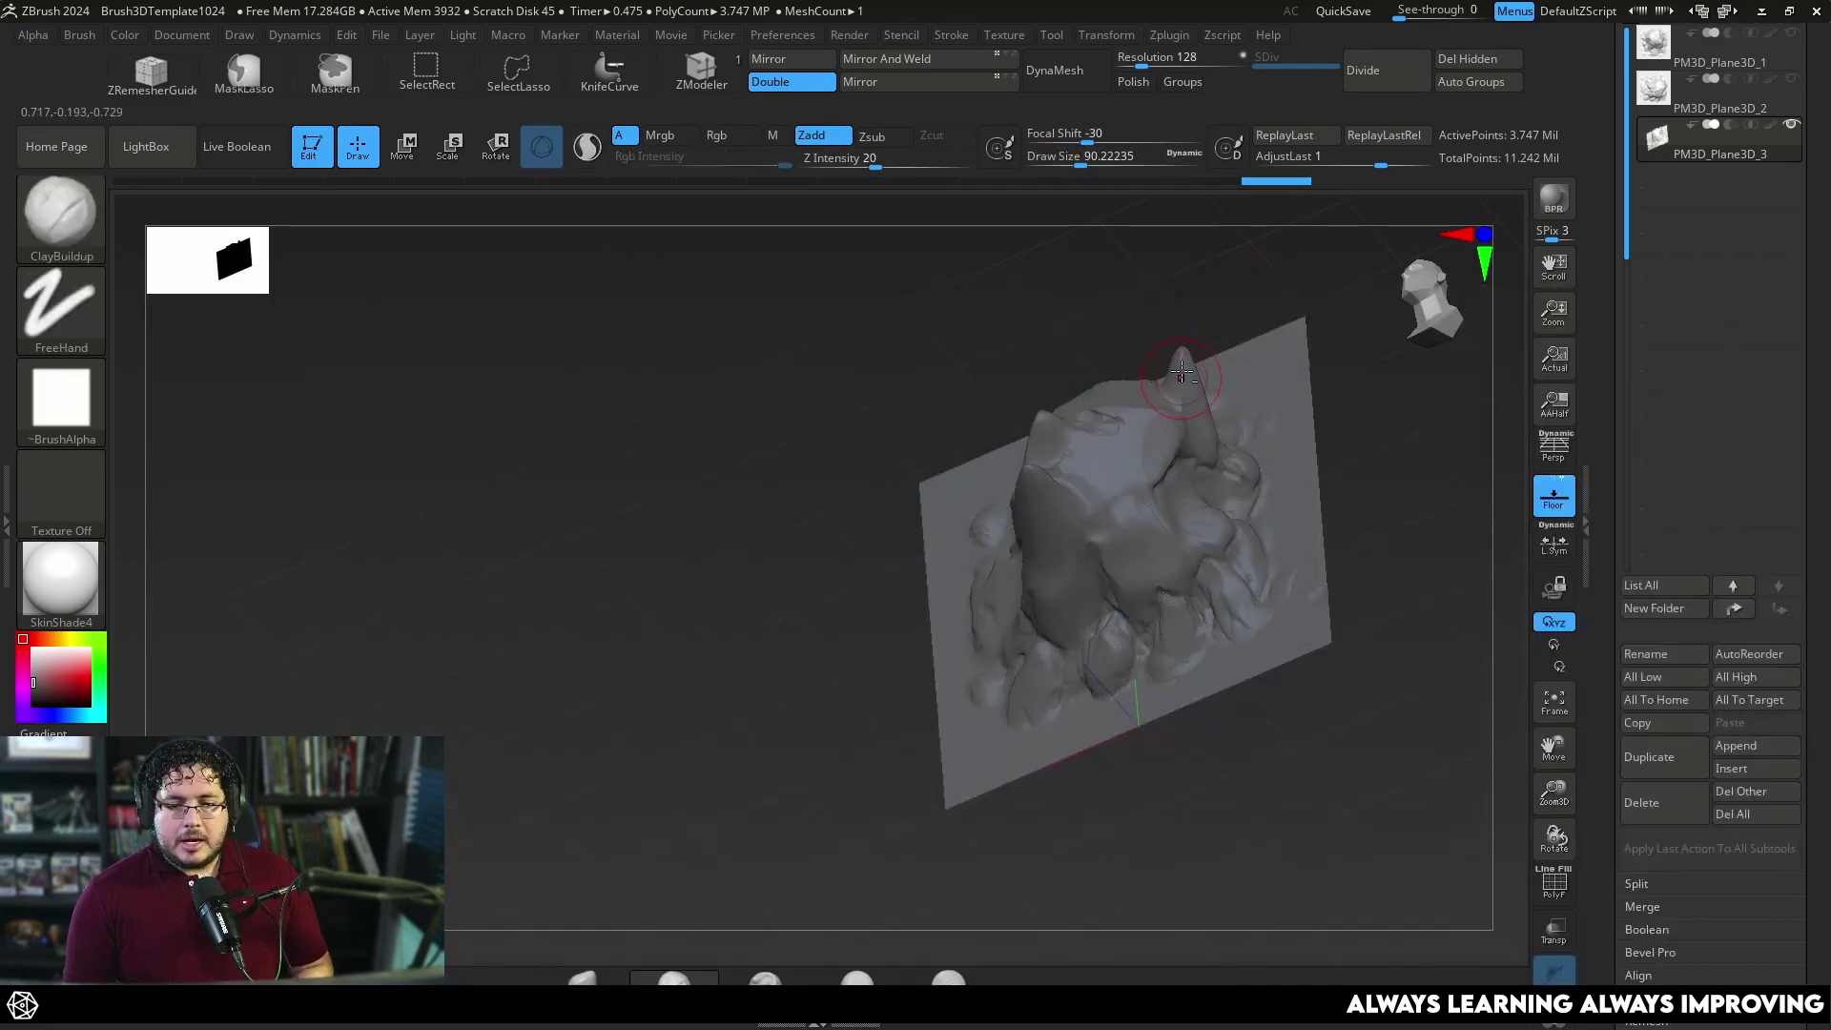
mouse_move(1181, 371)
left_mouse_down()
mouse_move(1186, 386)
mouse_move(1179, 359)
left_mouse_up()
key("space")
right_click_drag(1185, 357, 1190, 386)
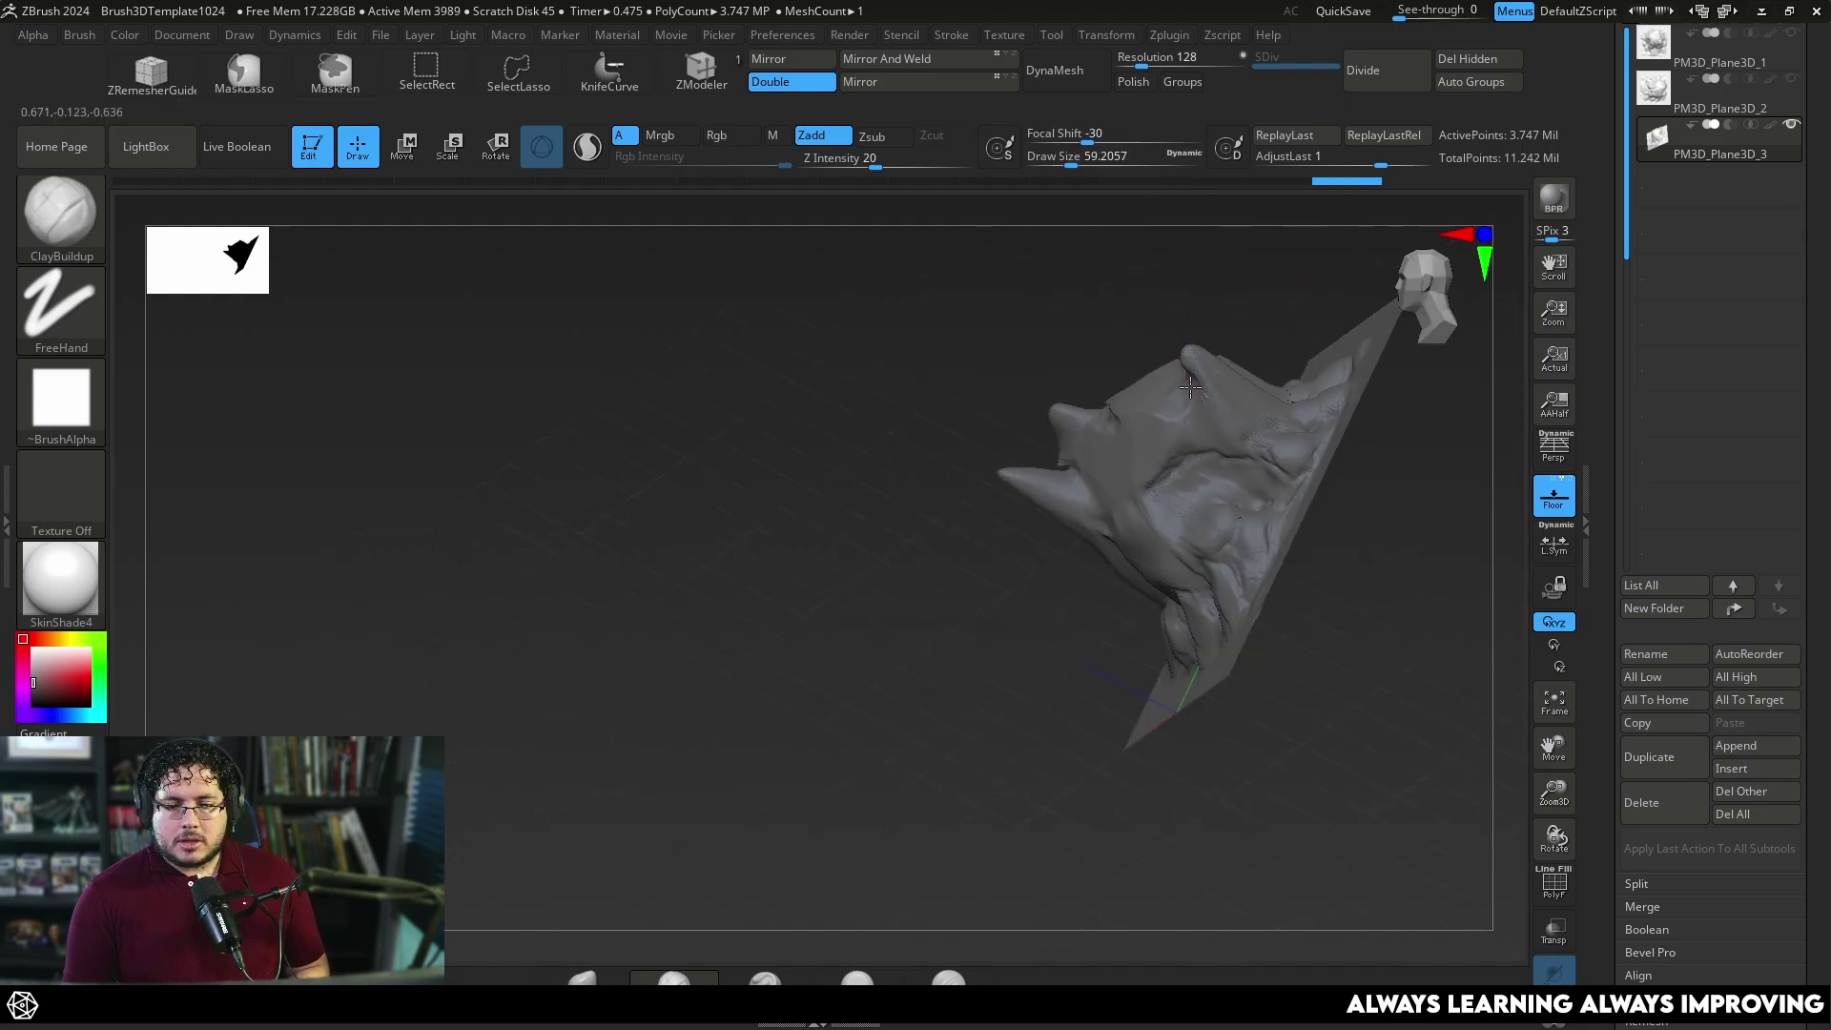
Thicken the third rock's remaining spikes with ClayBuildup at a draw size of about 59 and smooth the strokes.
mouse_move(1185, 352)
left_mouse_down()
mouse_move(1197, 404)
mouse_move(1075, 483)
mouse_move(1025, 477)
left_mouse_up()
right_click_drag(945, 548, 1005, 519)
left_click_drag(1039, 487, 1029, 478)
right_click_drag(977, 478, 1045, 484)
mouse_move(1274, 496)
left_mouse_down("shift")
mouse_move(1262, 522)
mouse_move(1259, 482)
left_mouse_up("shift")
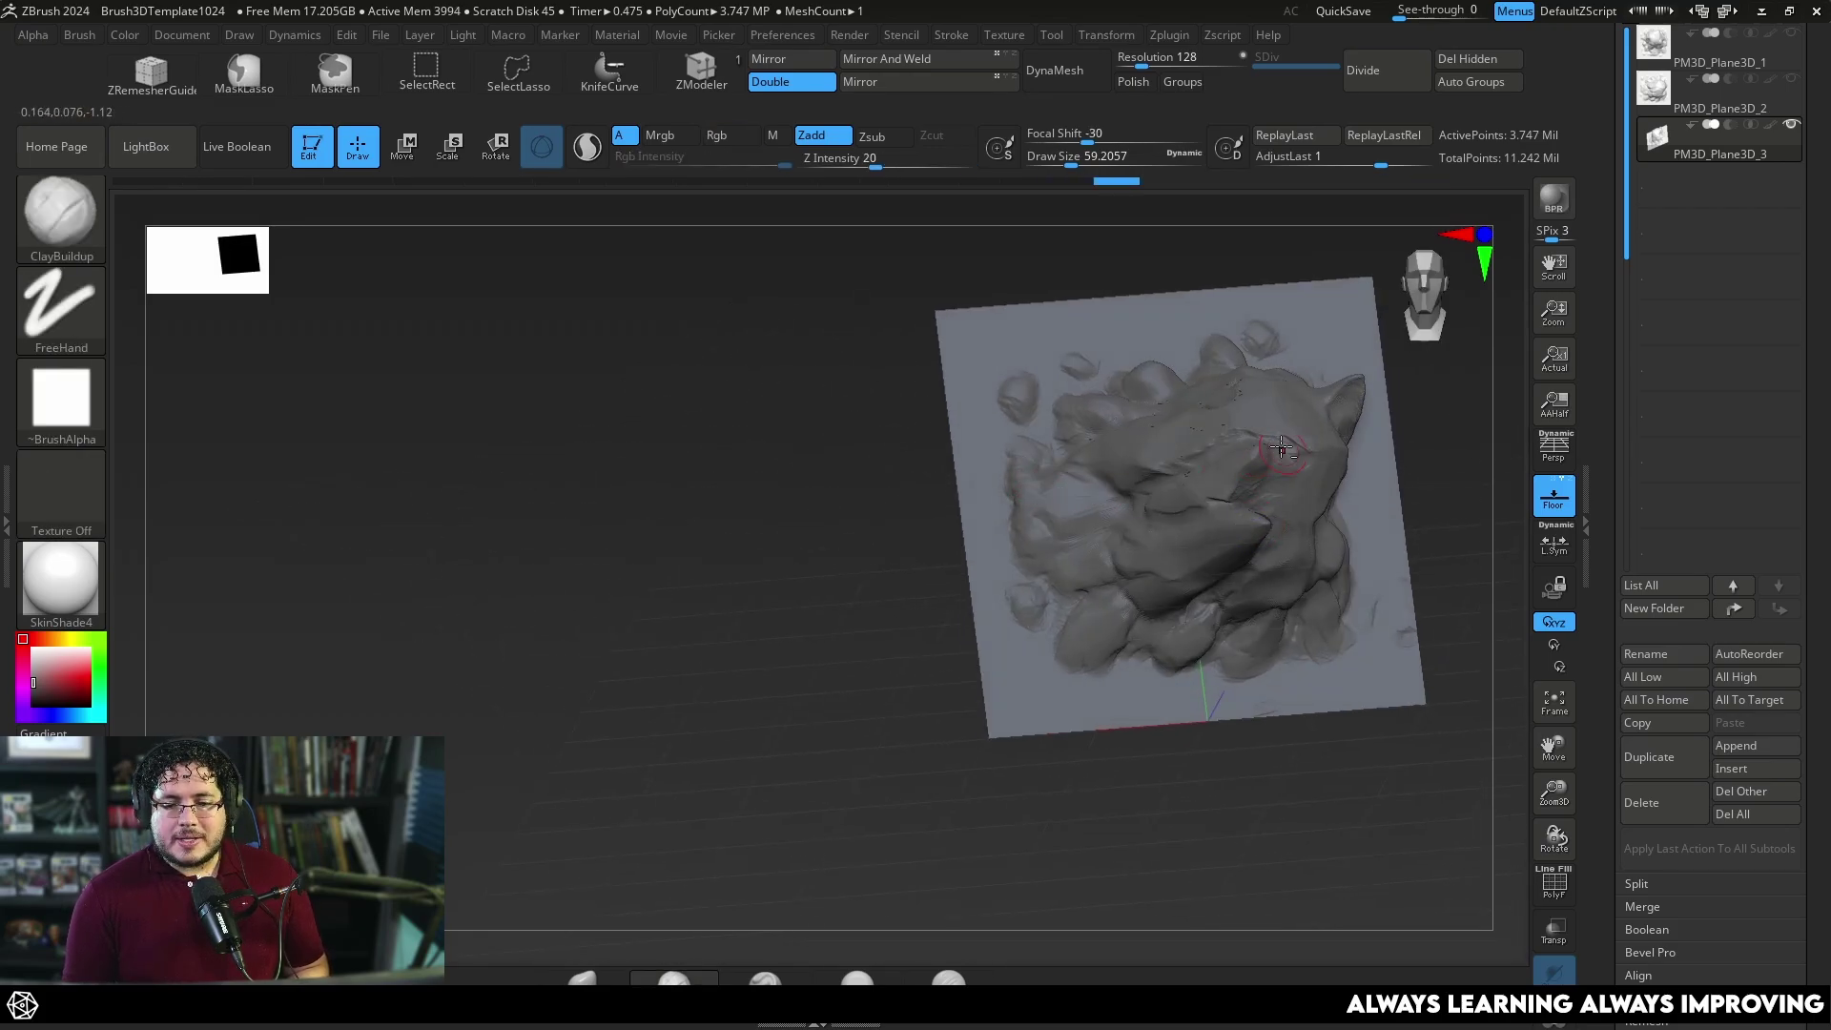
key("ctrl+shift+z")
key("ctrl+shift+z")
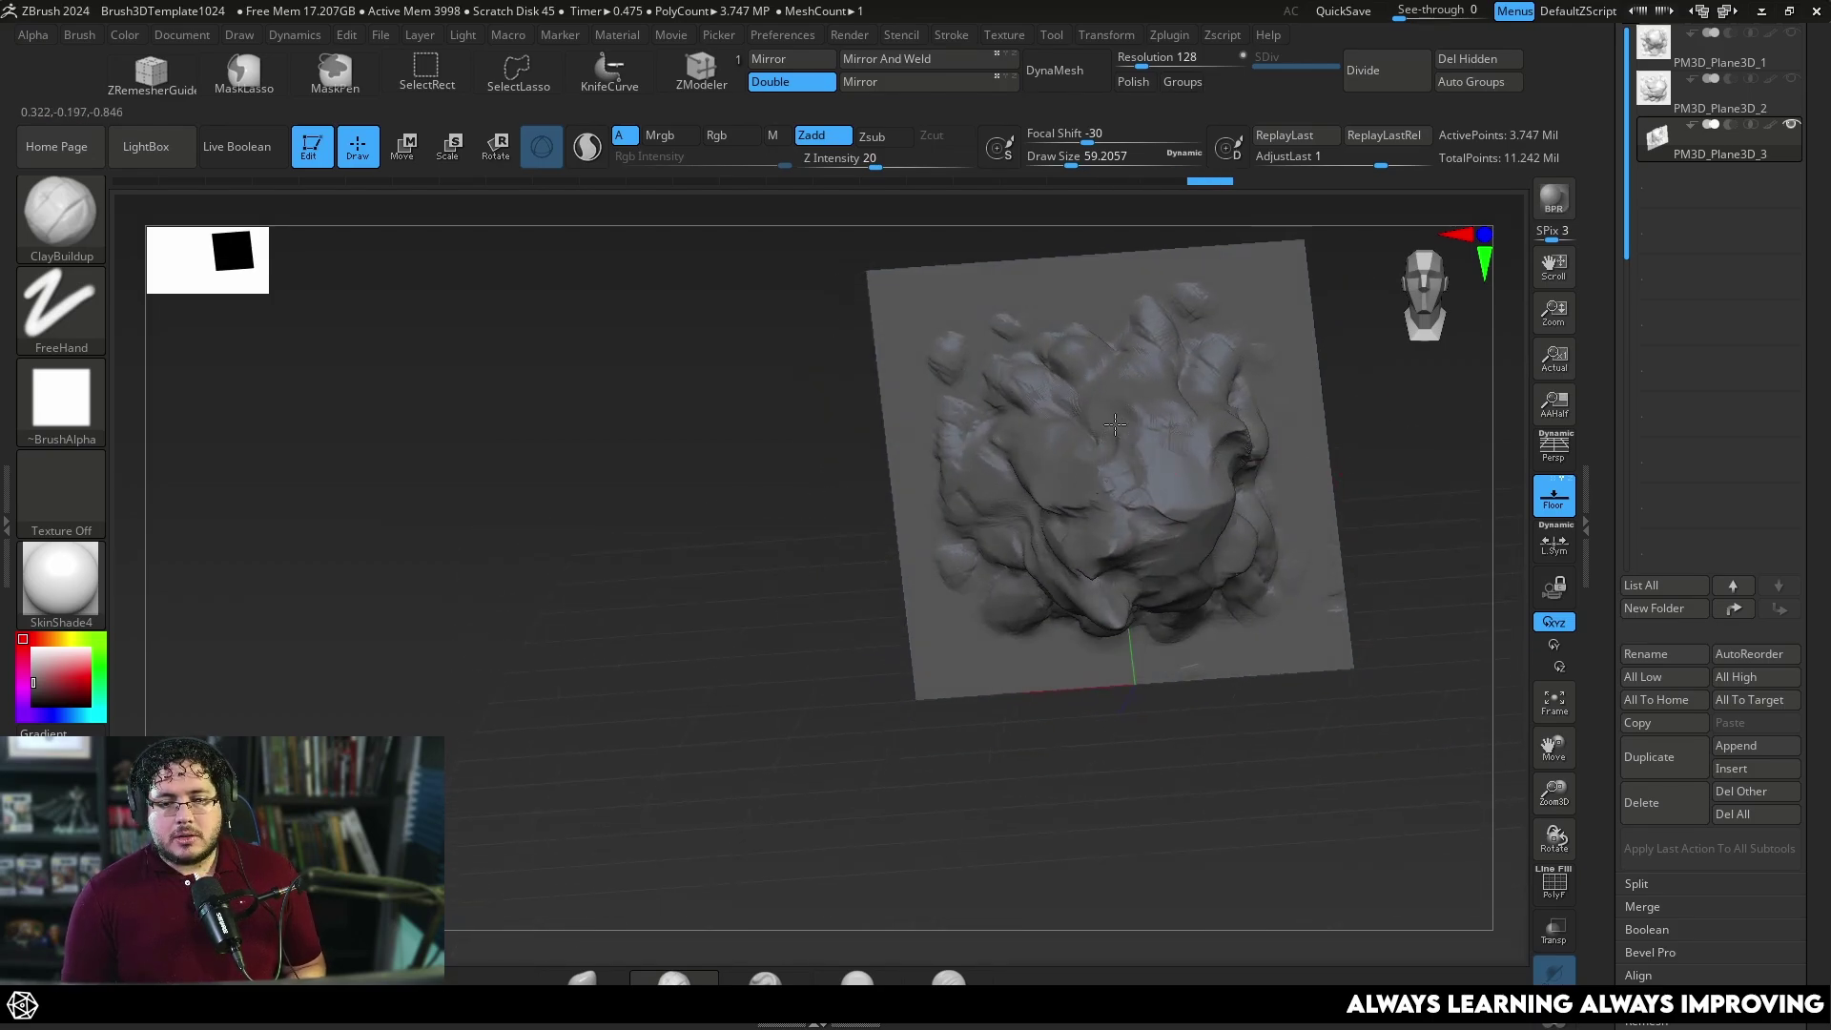
Add finer clay strokes across the faces between the third rock's spikes with ClayBuildup at a draw size of about 39.
key("space")
left_click_drag(1124, 412, 1112, 412)
left_click_drag(1111, 432, 1108, 443)
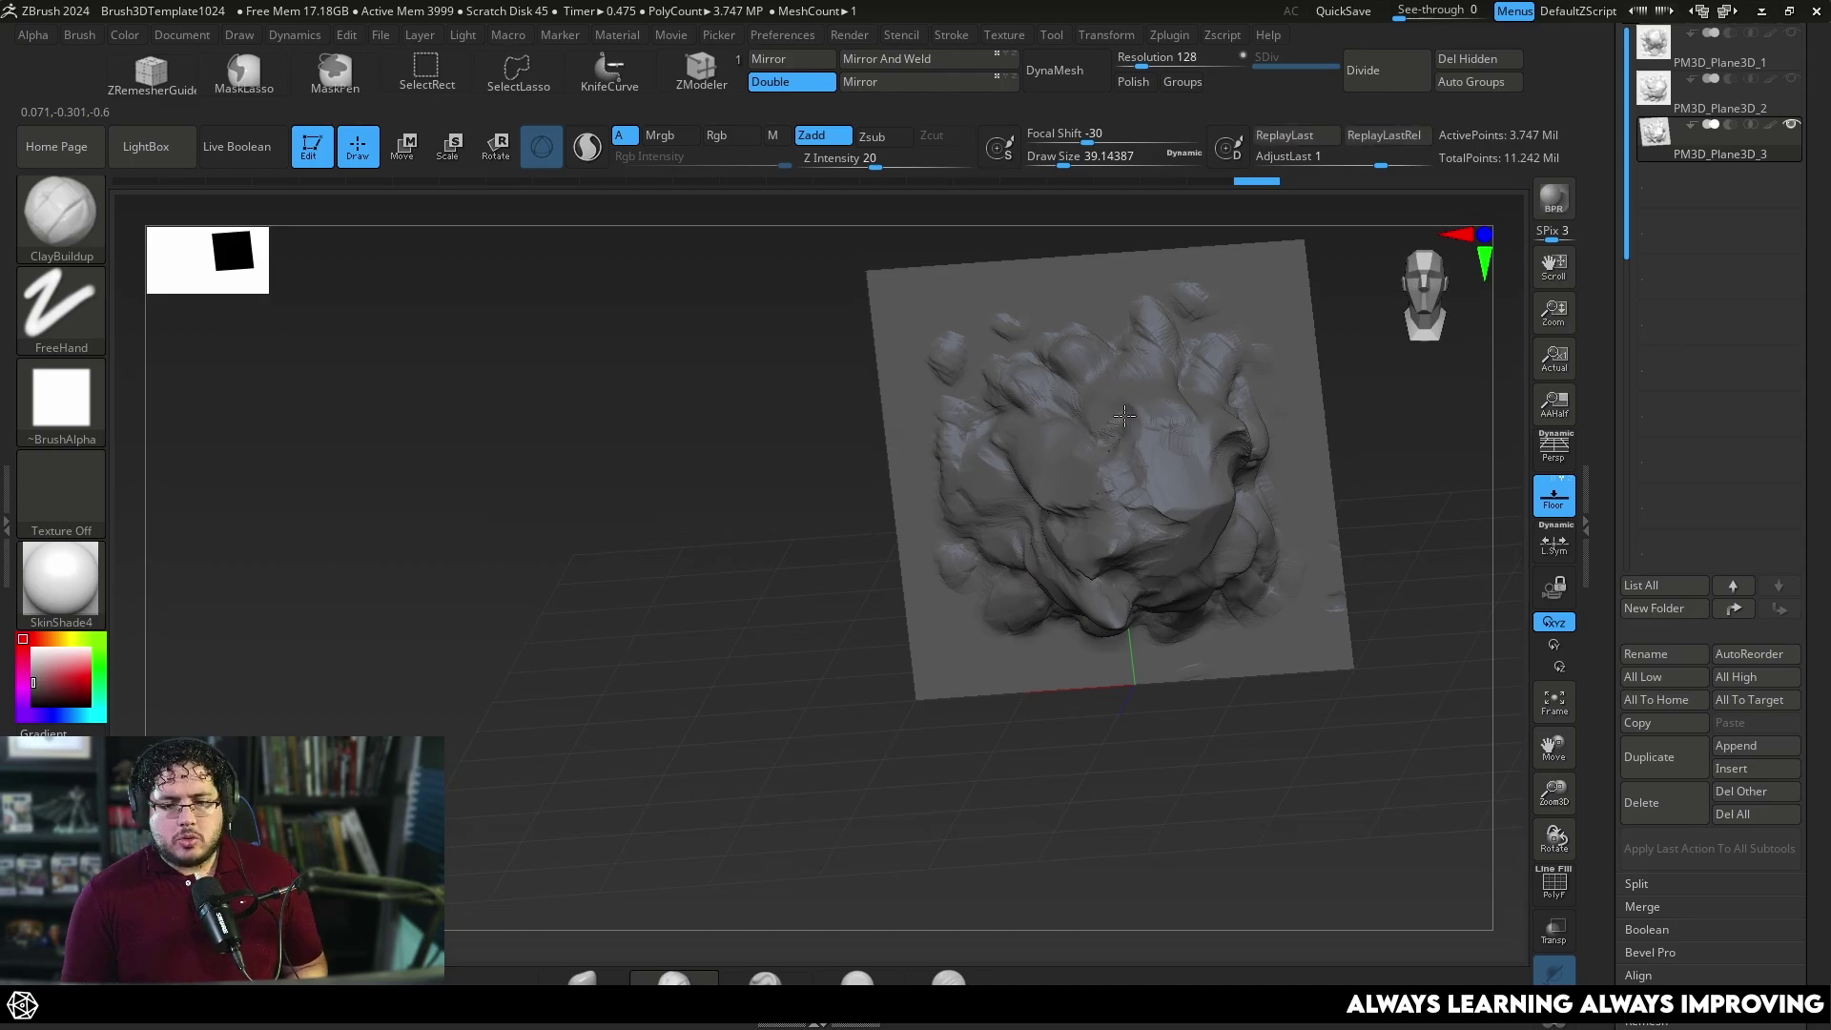
key("ctrl+shift+z")
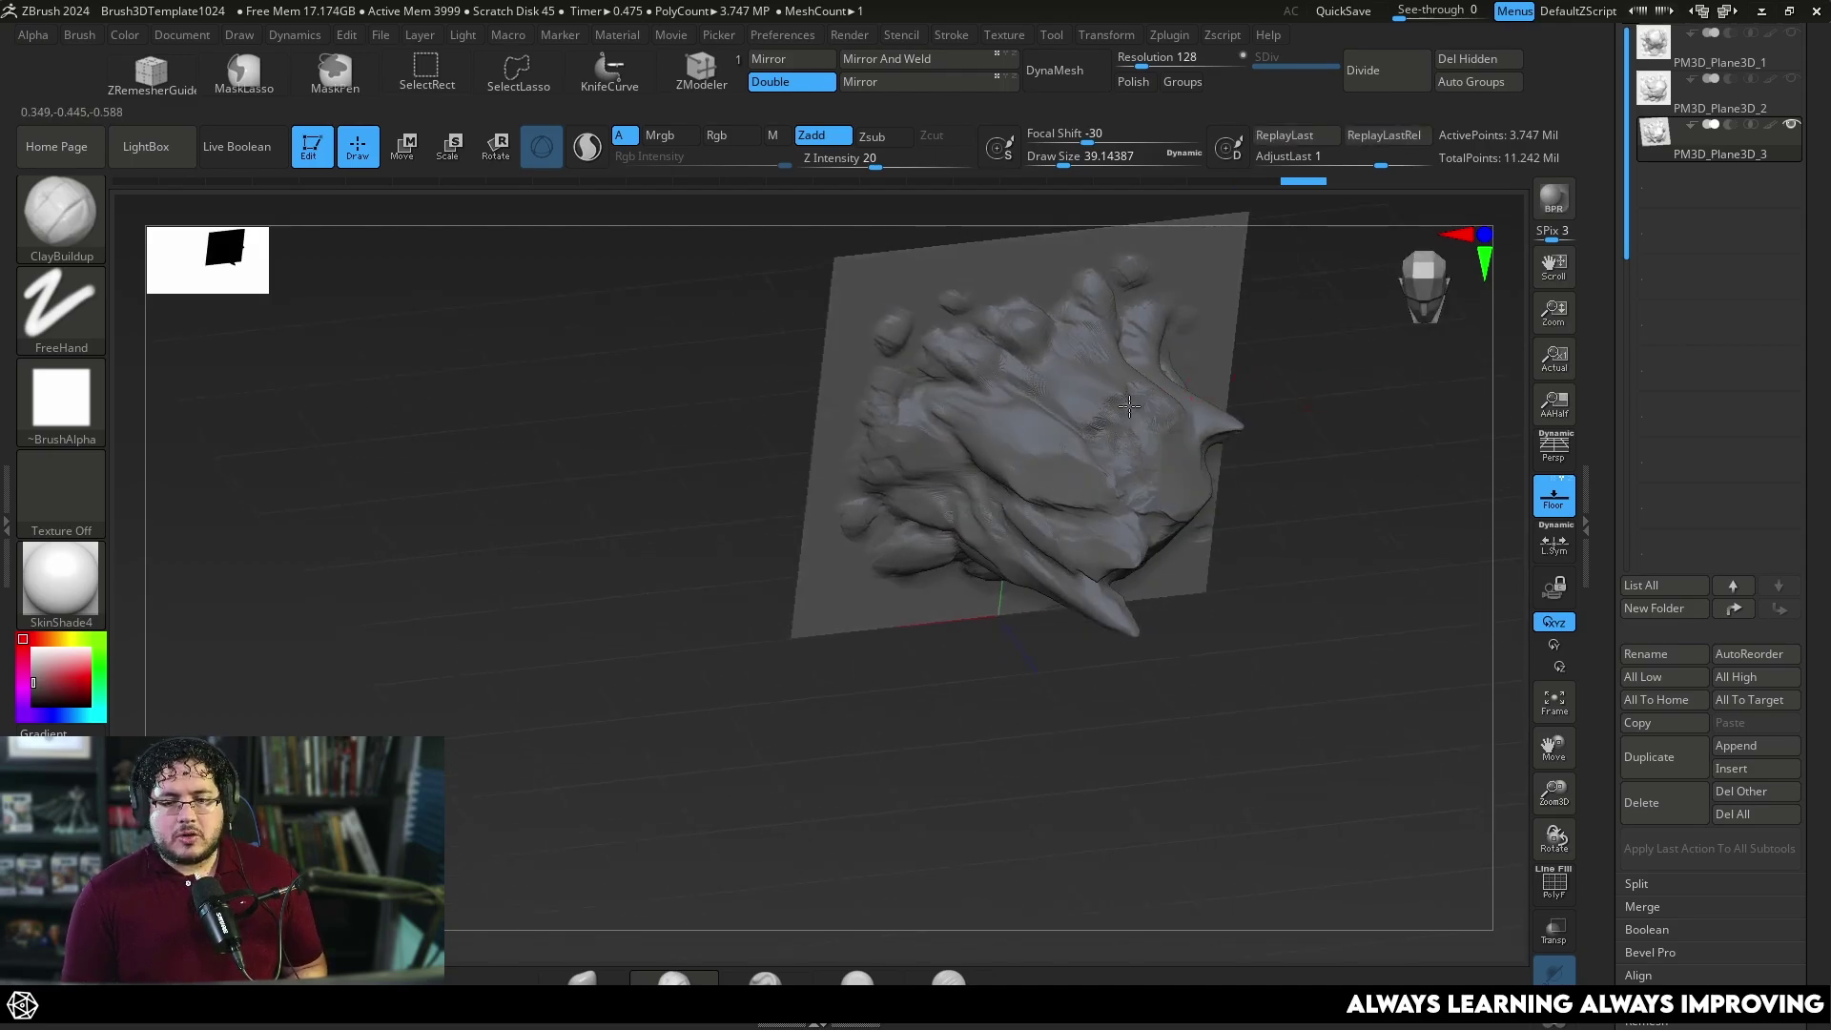
key("ctrl+z")
key("ctrl+z")
key("ctrl+z")
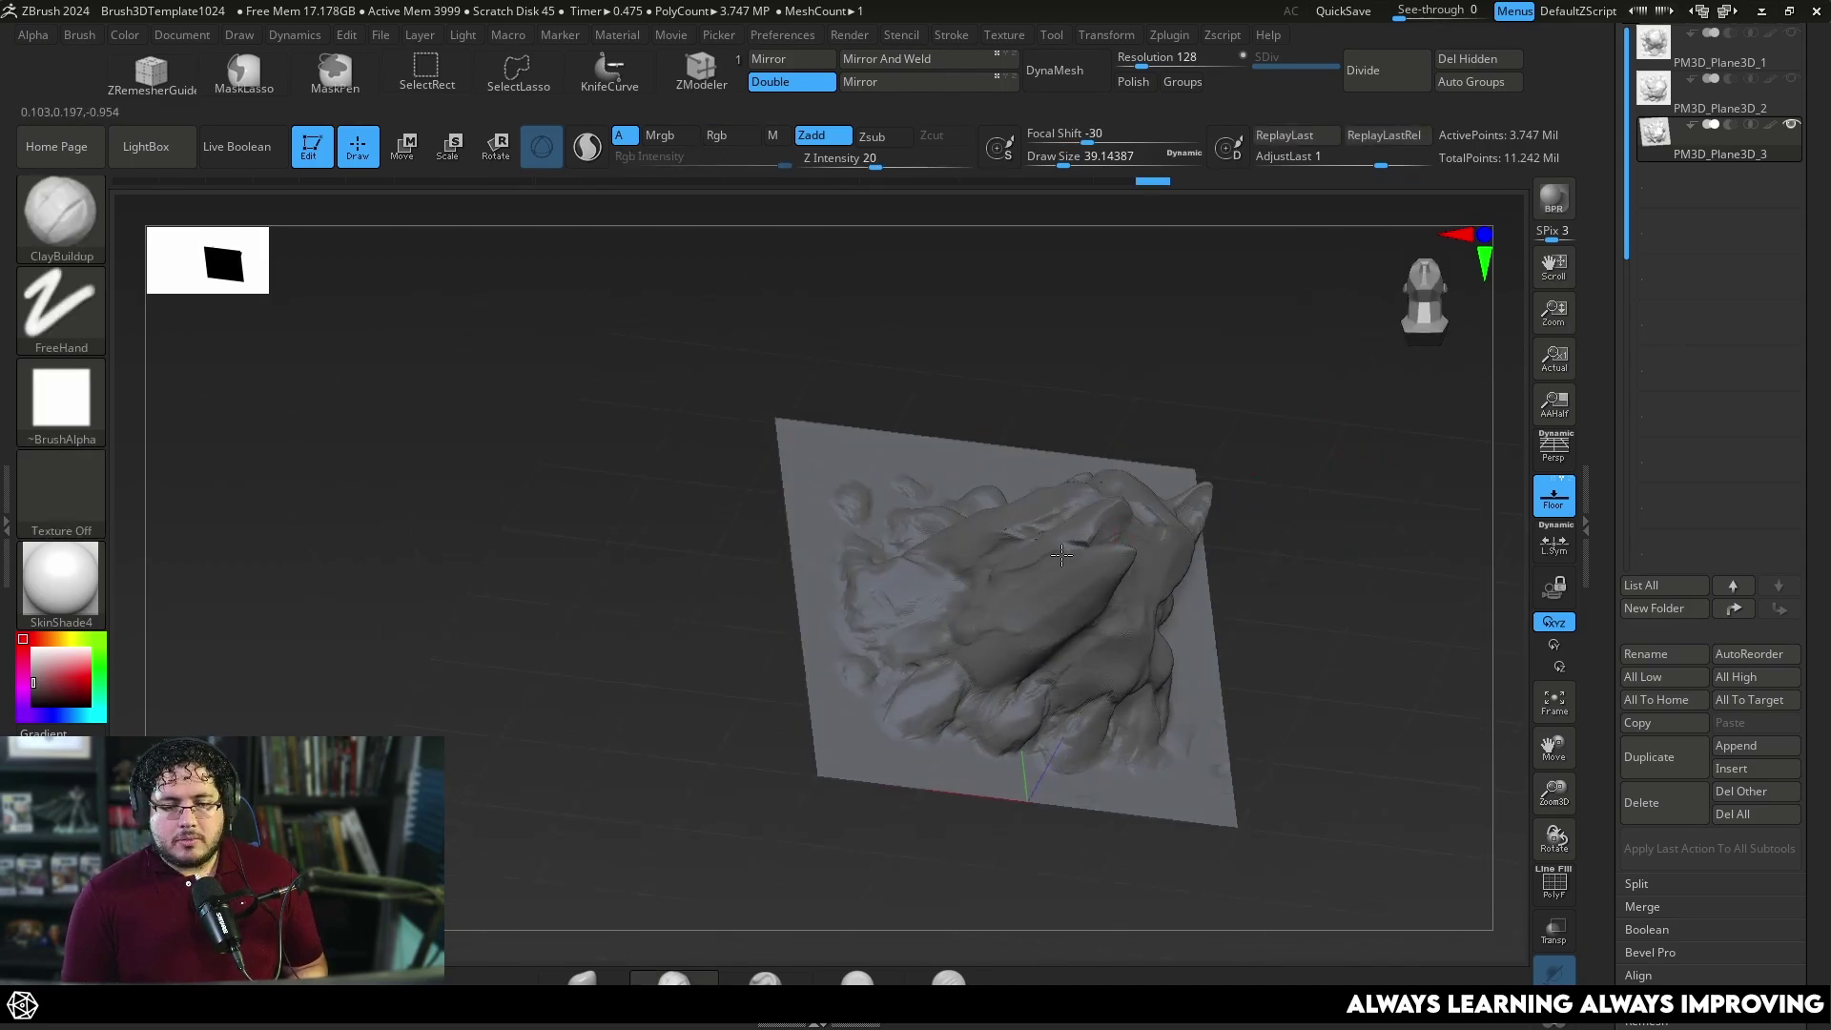
key("ctrl+shift+z")
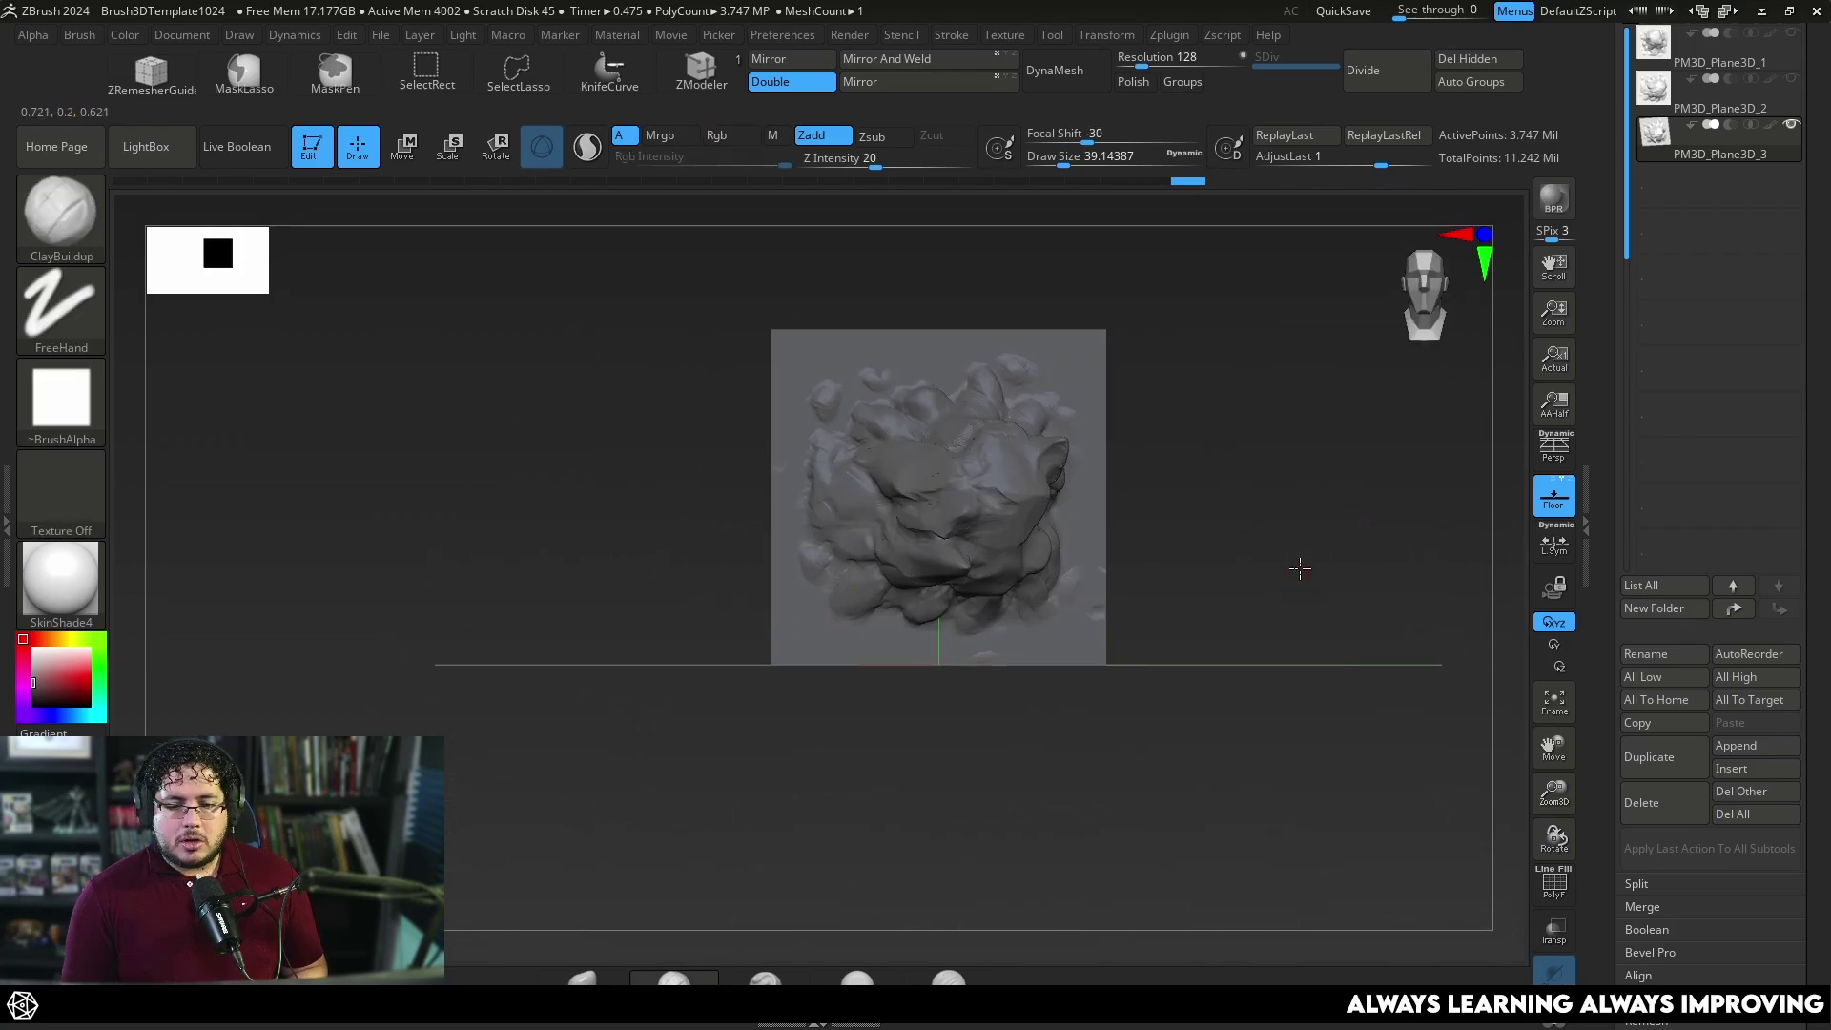
left_click_drag(1299, 553, 1311, 440)
key("ctrl+z")
key("ctrl+z")
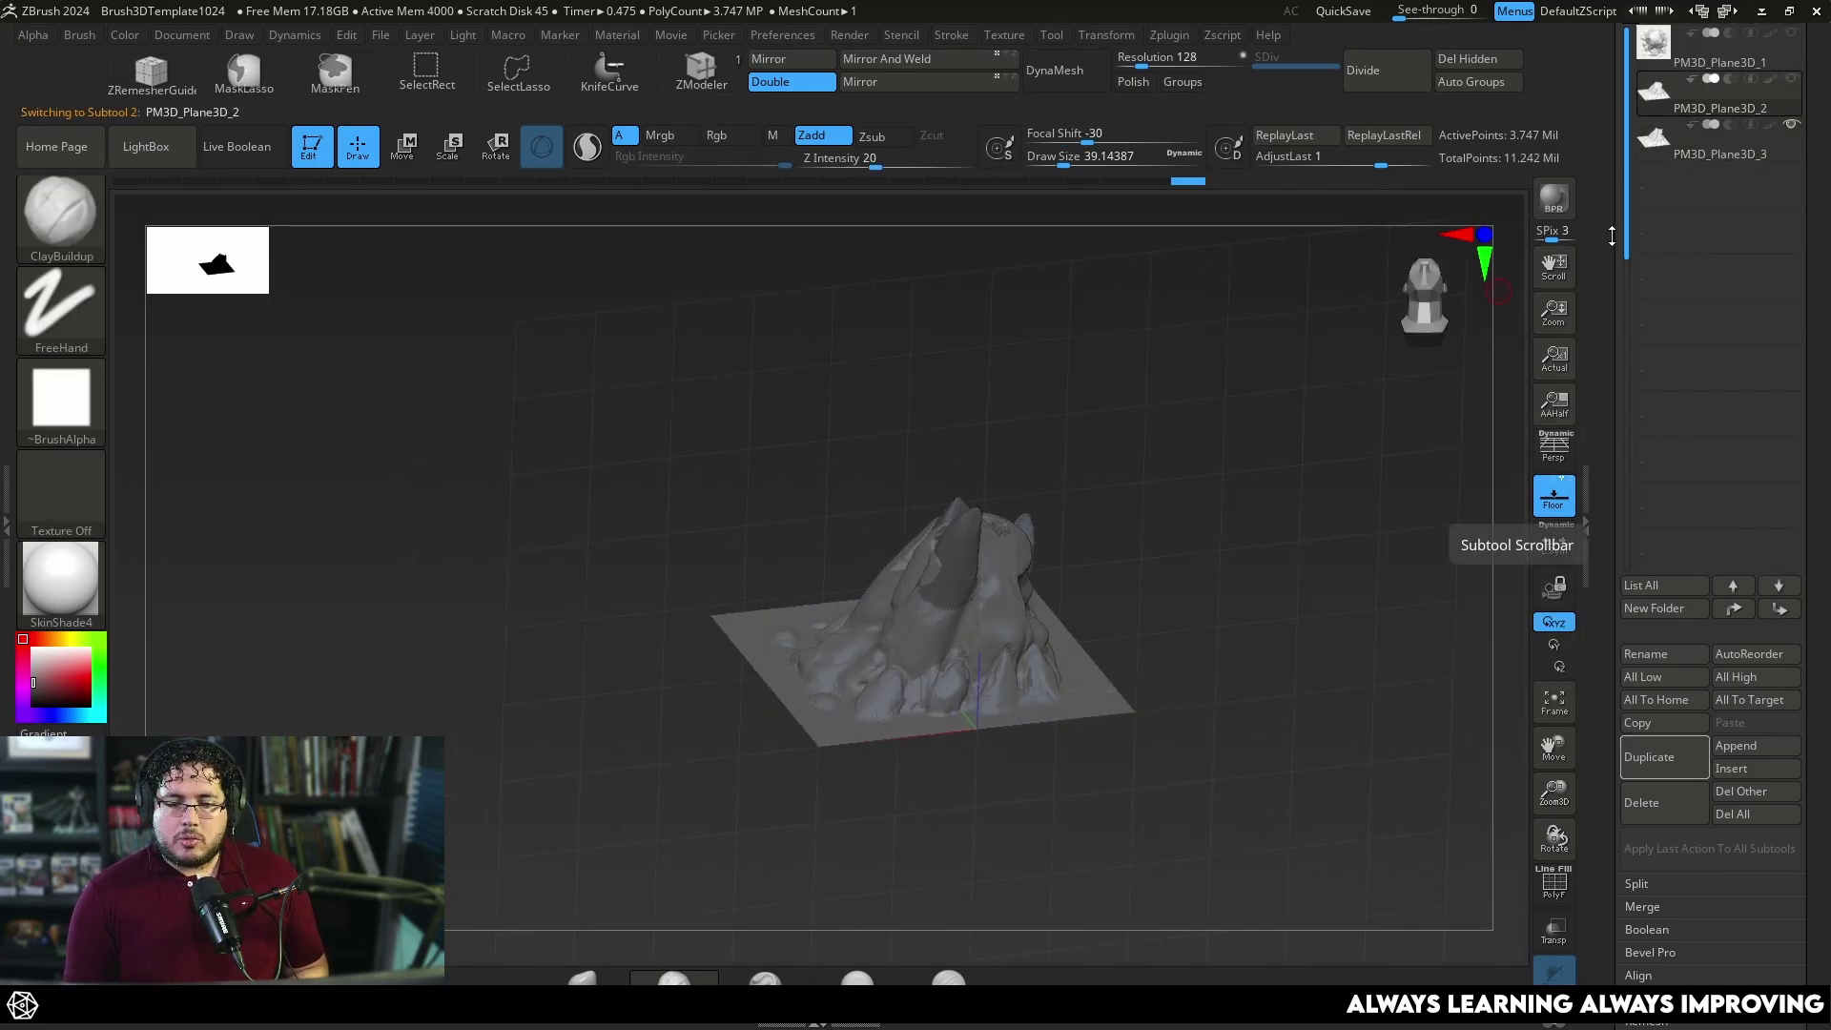
Show all three rock subtools together in a straight-on view and make the first rock plane active.
left_click(1791, 34)
left_click_drag(1323, 459, 1220, 398, "shift")
left_click_drag(1243, 506, 1239, 558, "alt")
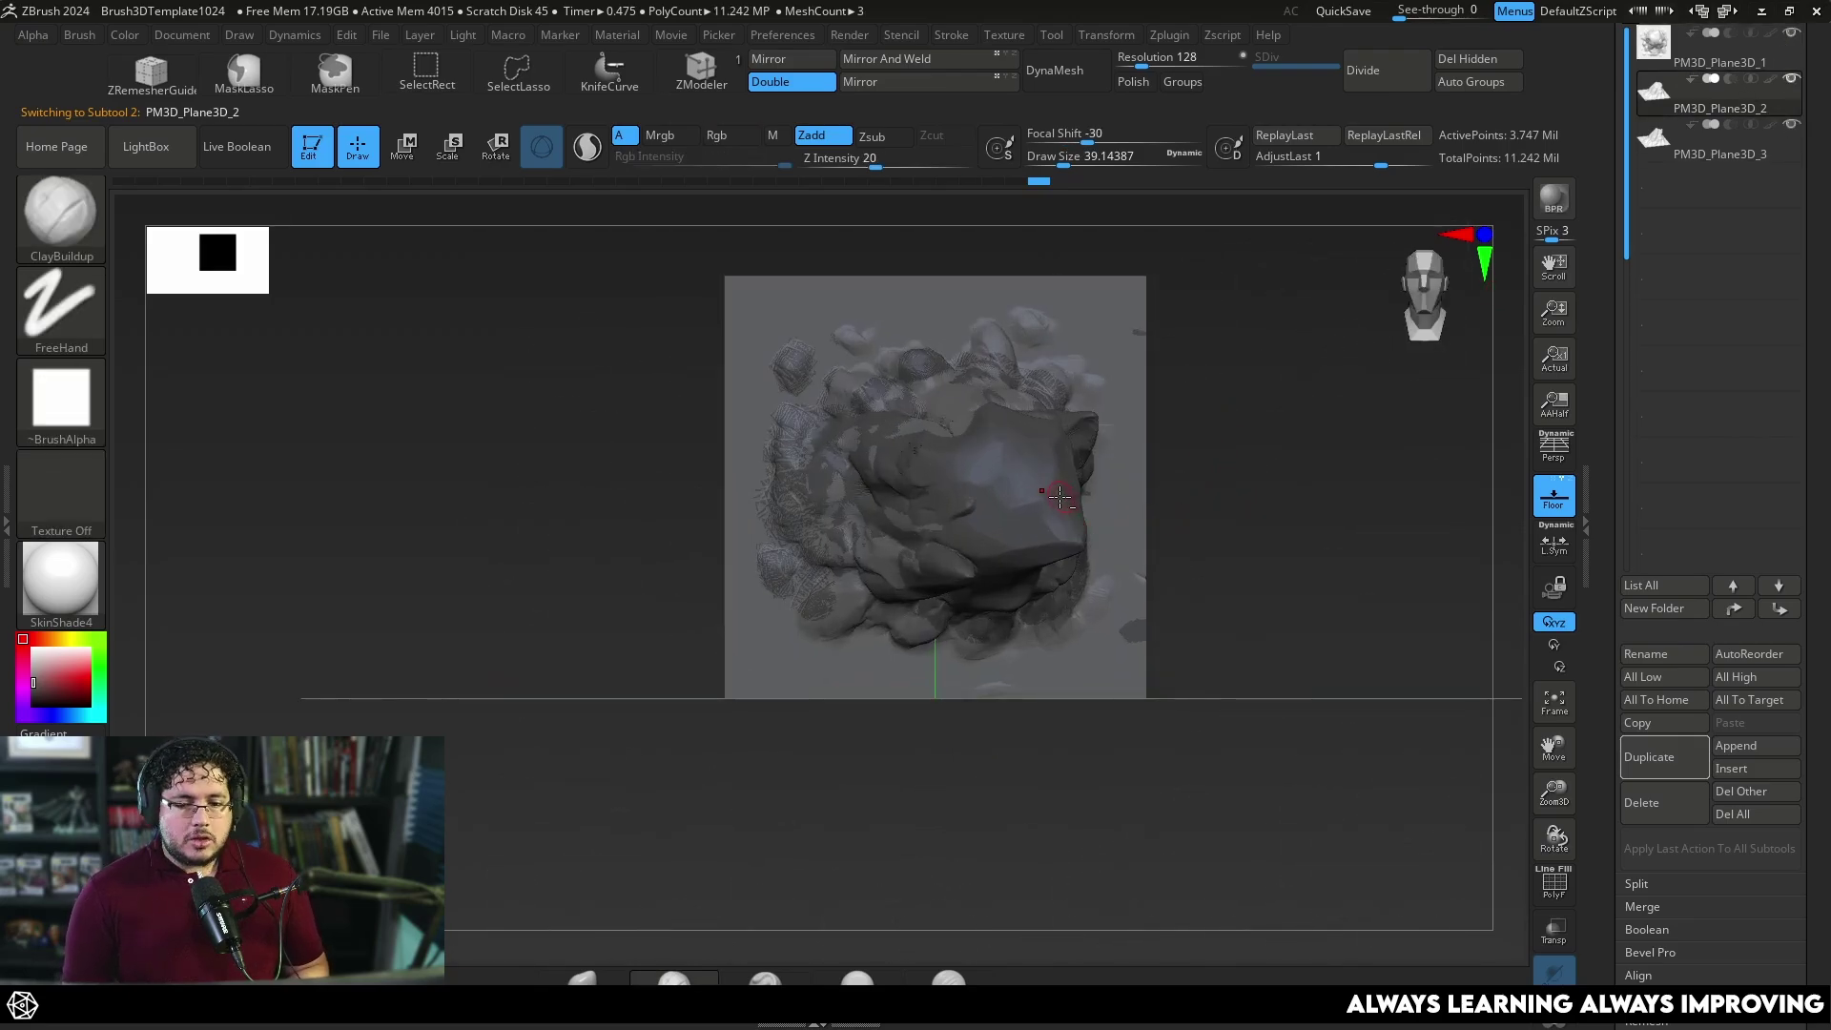
left_click(1065, 490, "alt")
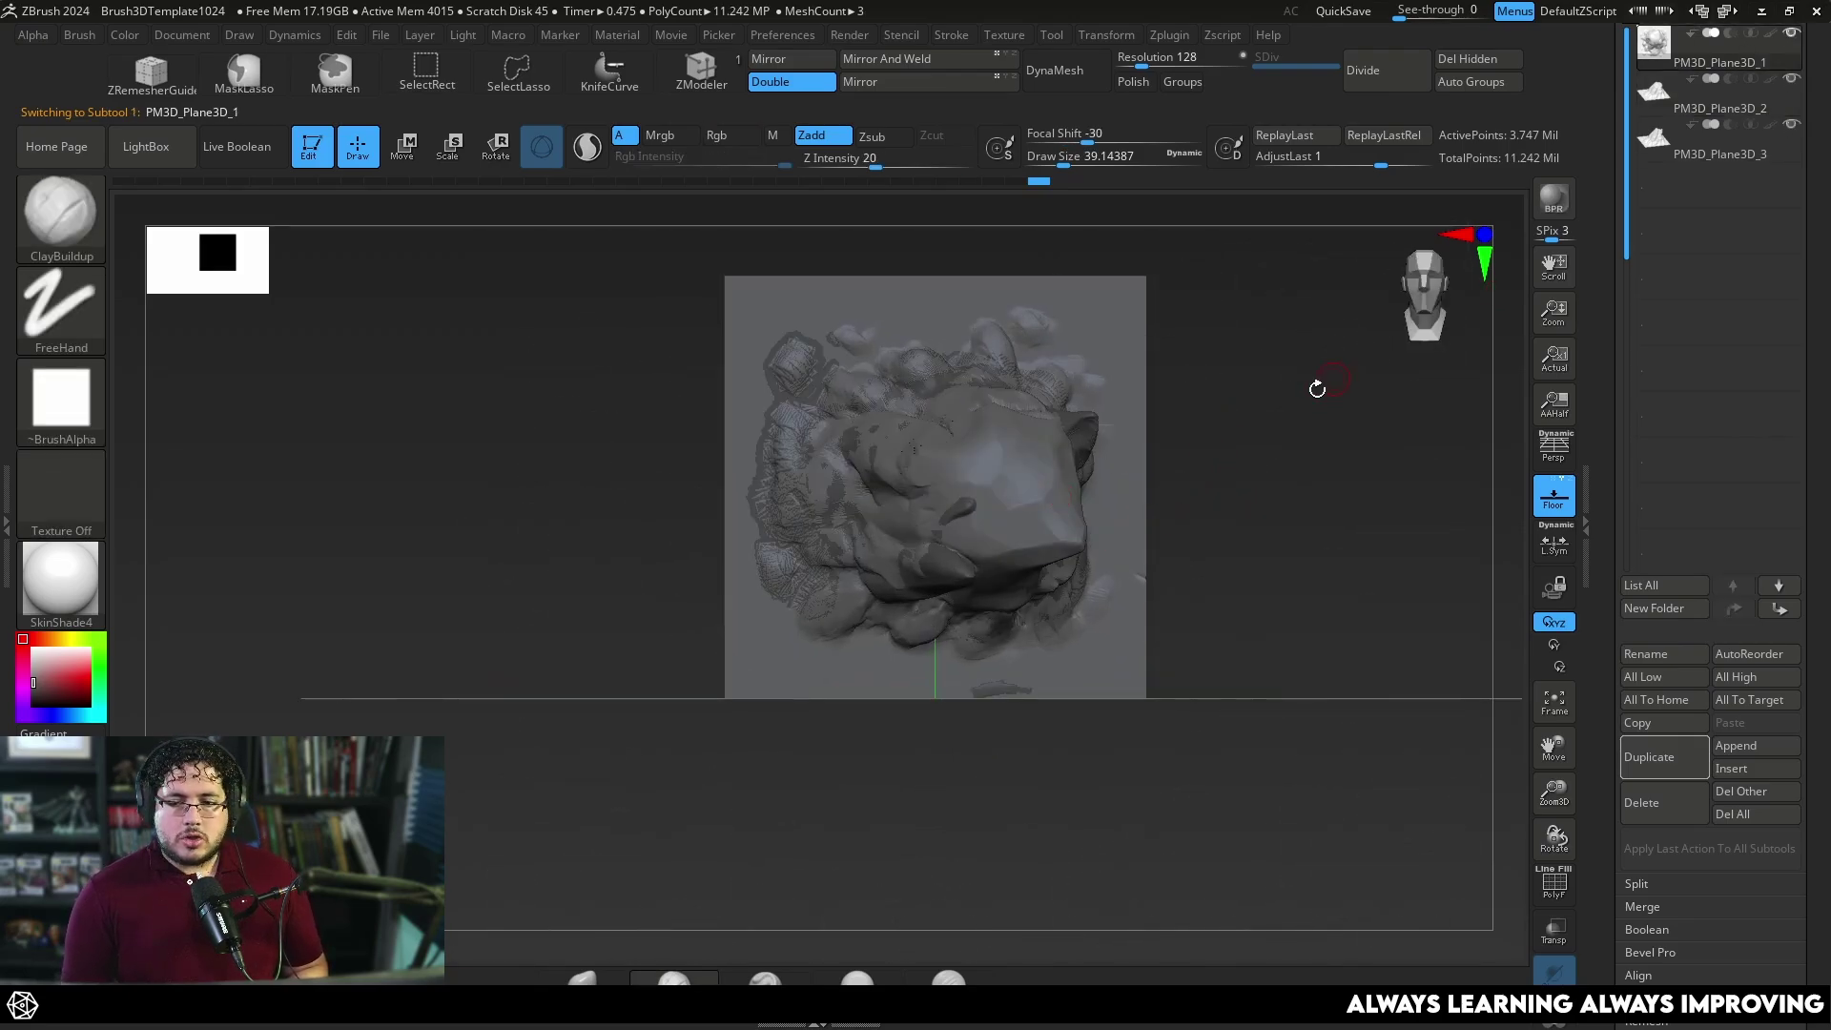
Preview the ChiselCreature brush's alpha set and make Chisel3D the active sculpting brush.
left_click(80, 222)
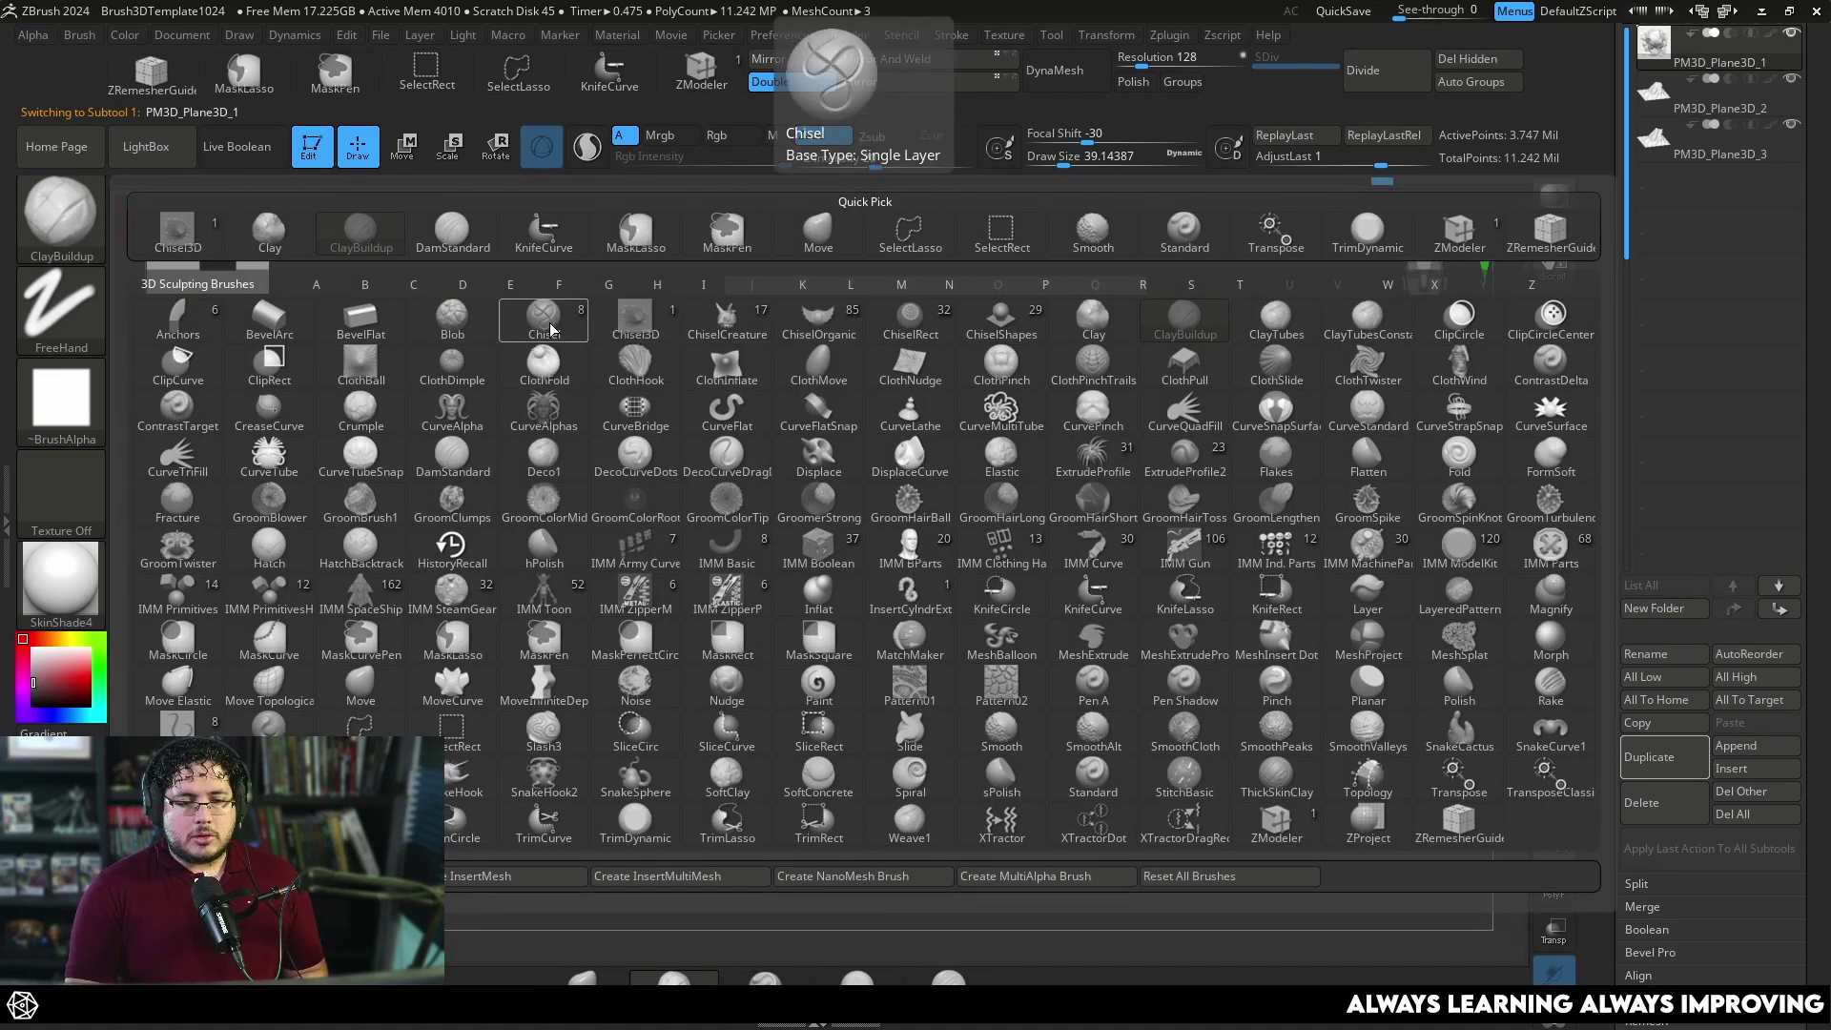
left_click(727, 319)
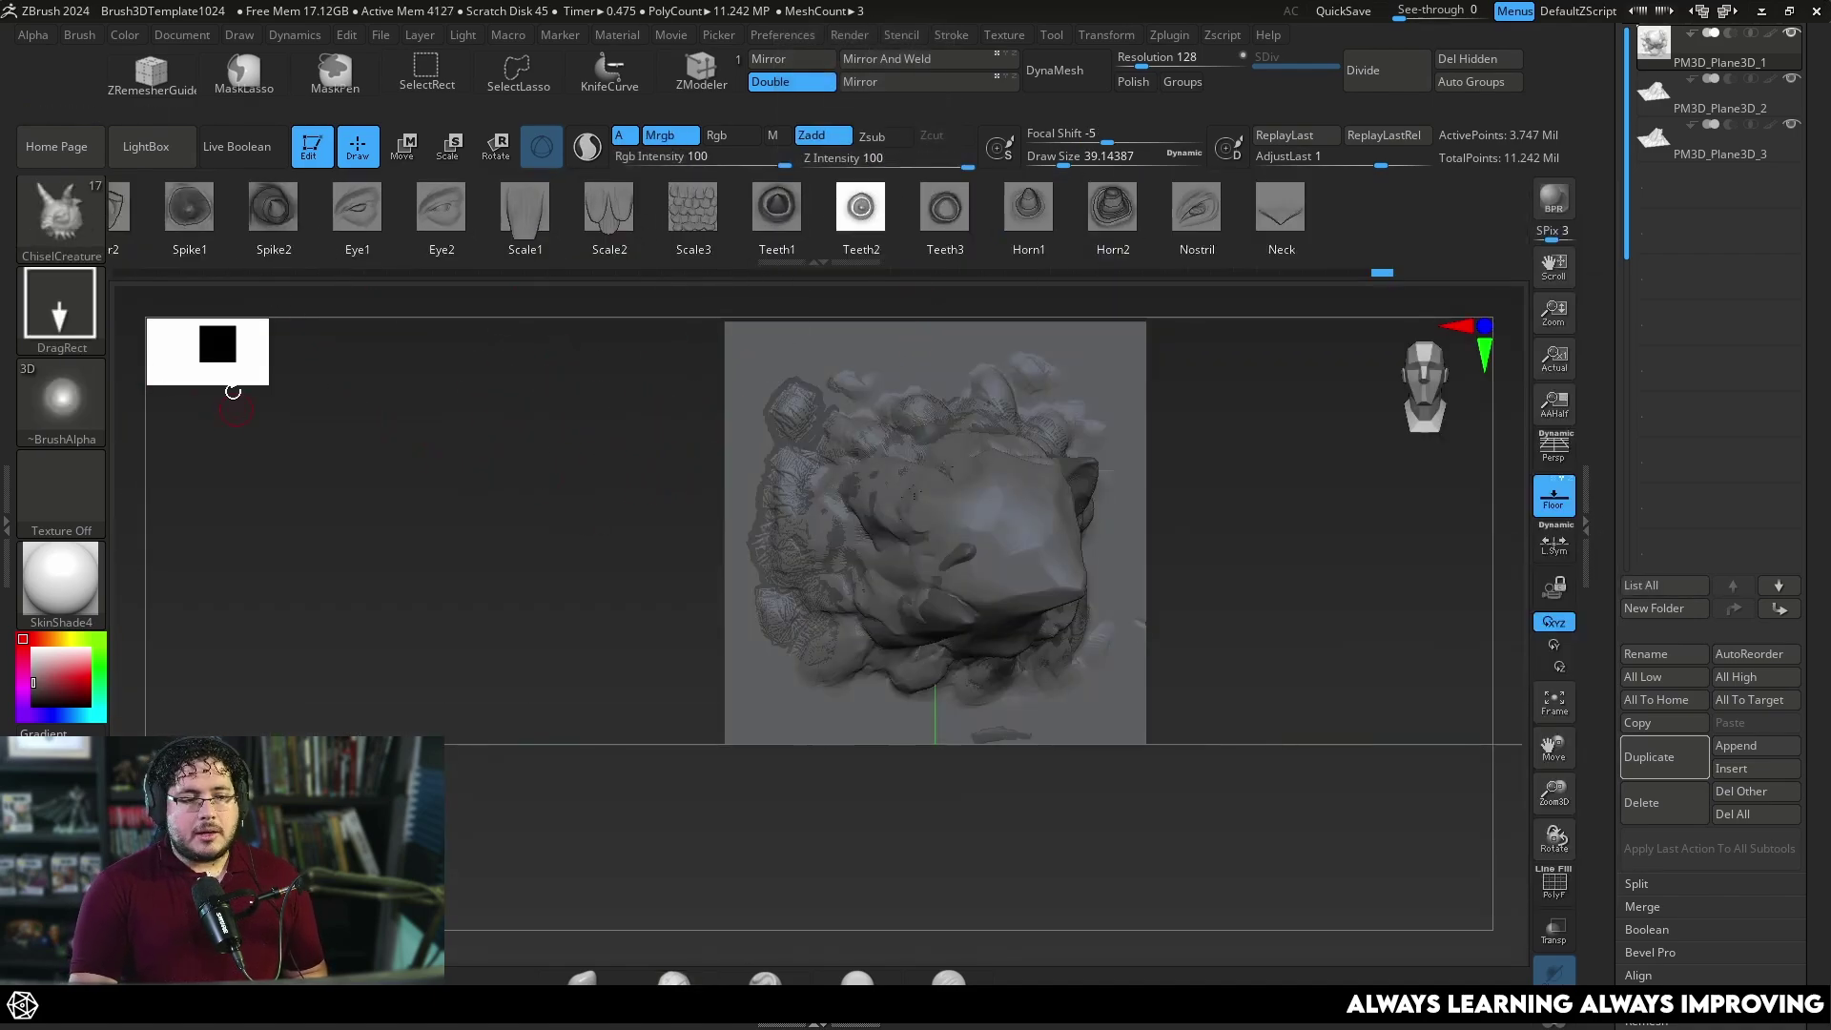
left_click(61, 218)
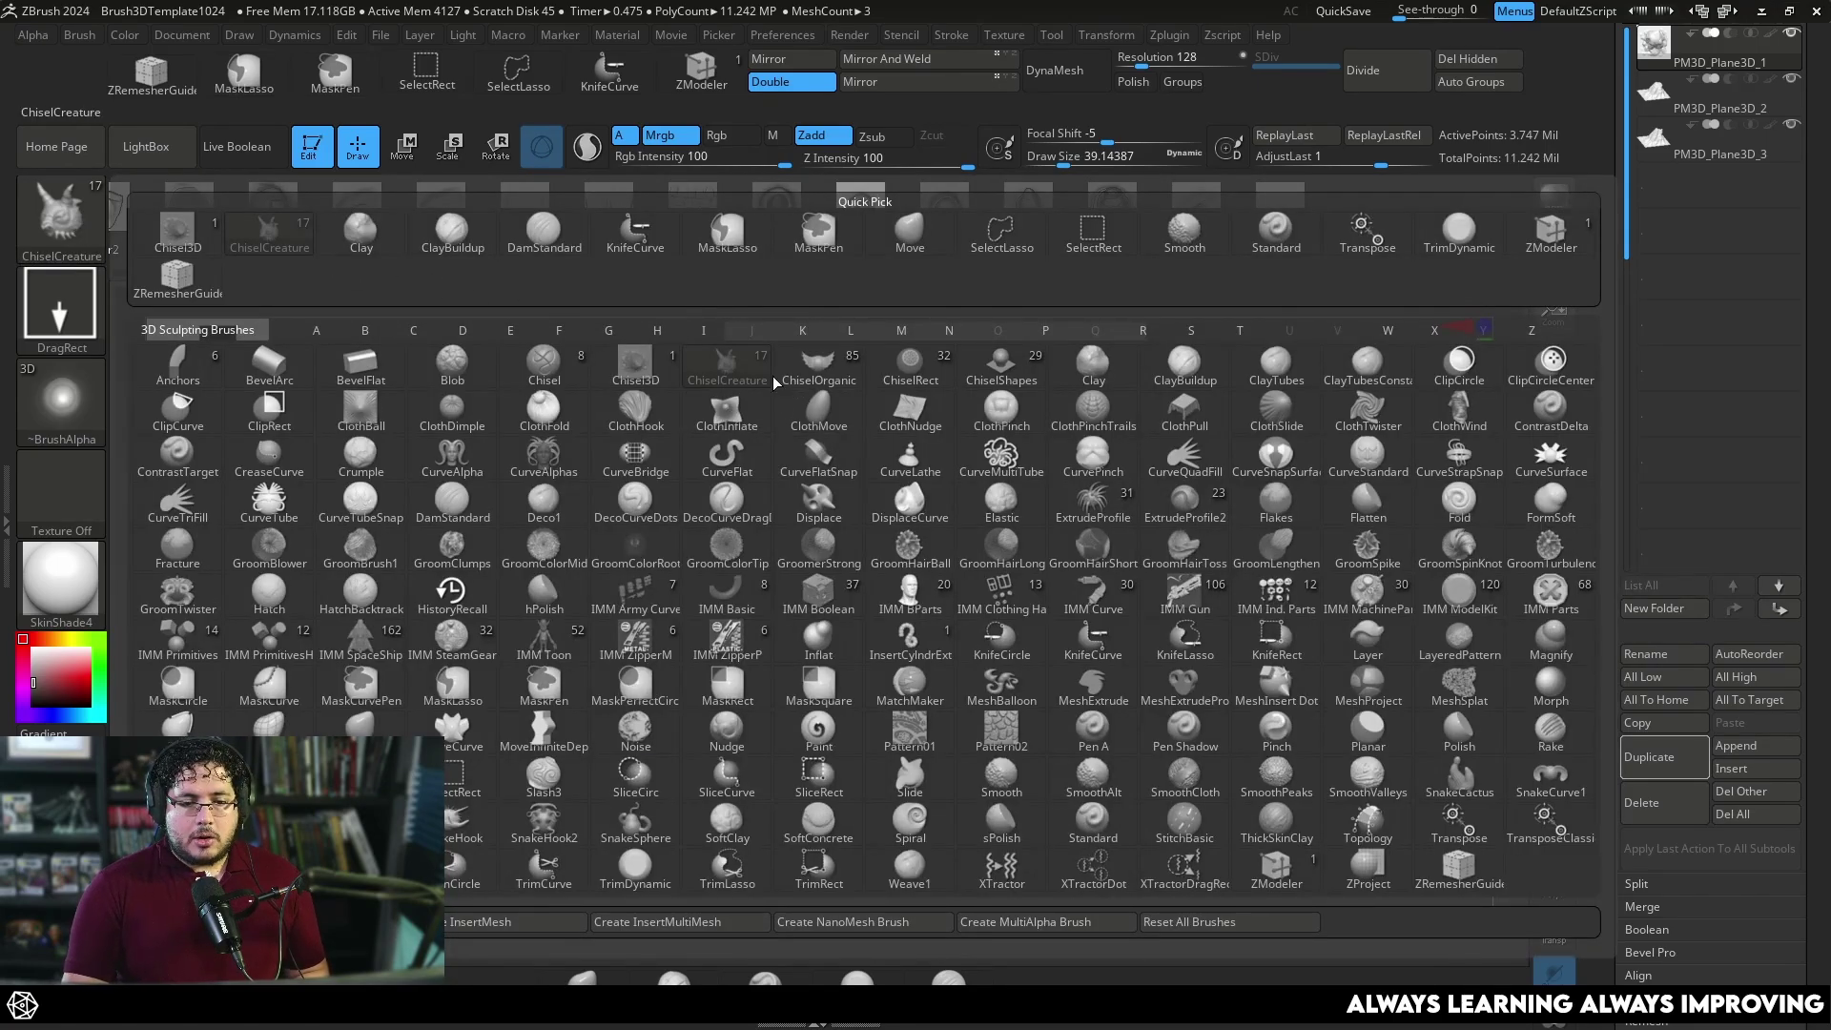
left_click(636, 367)
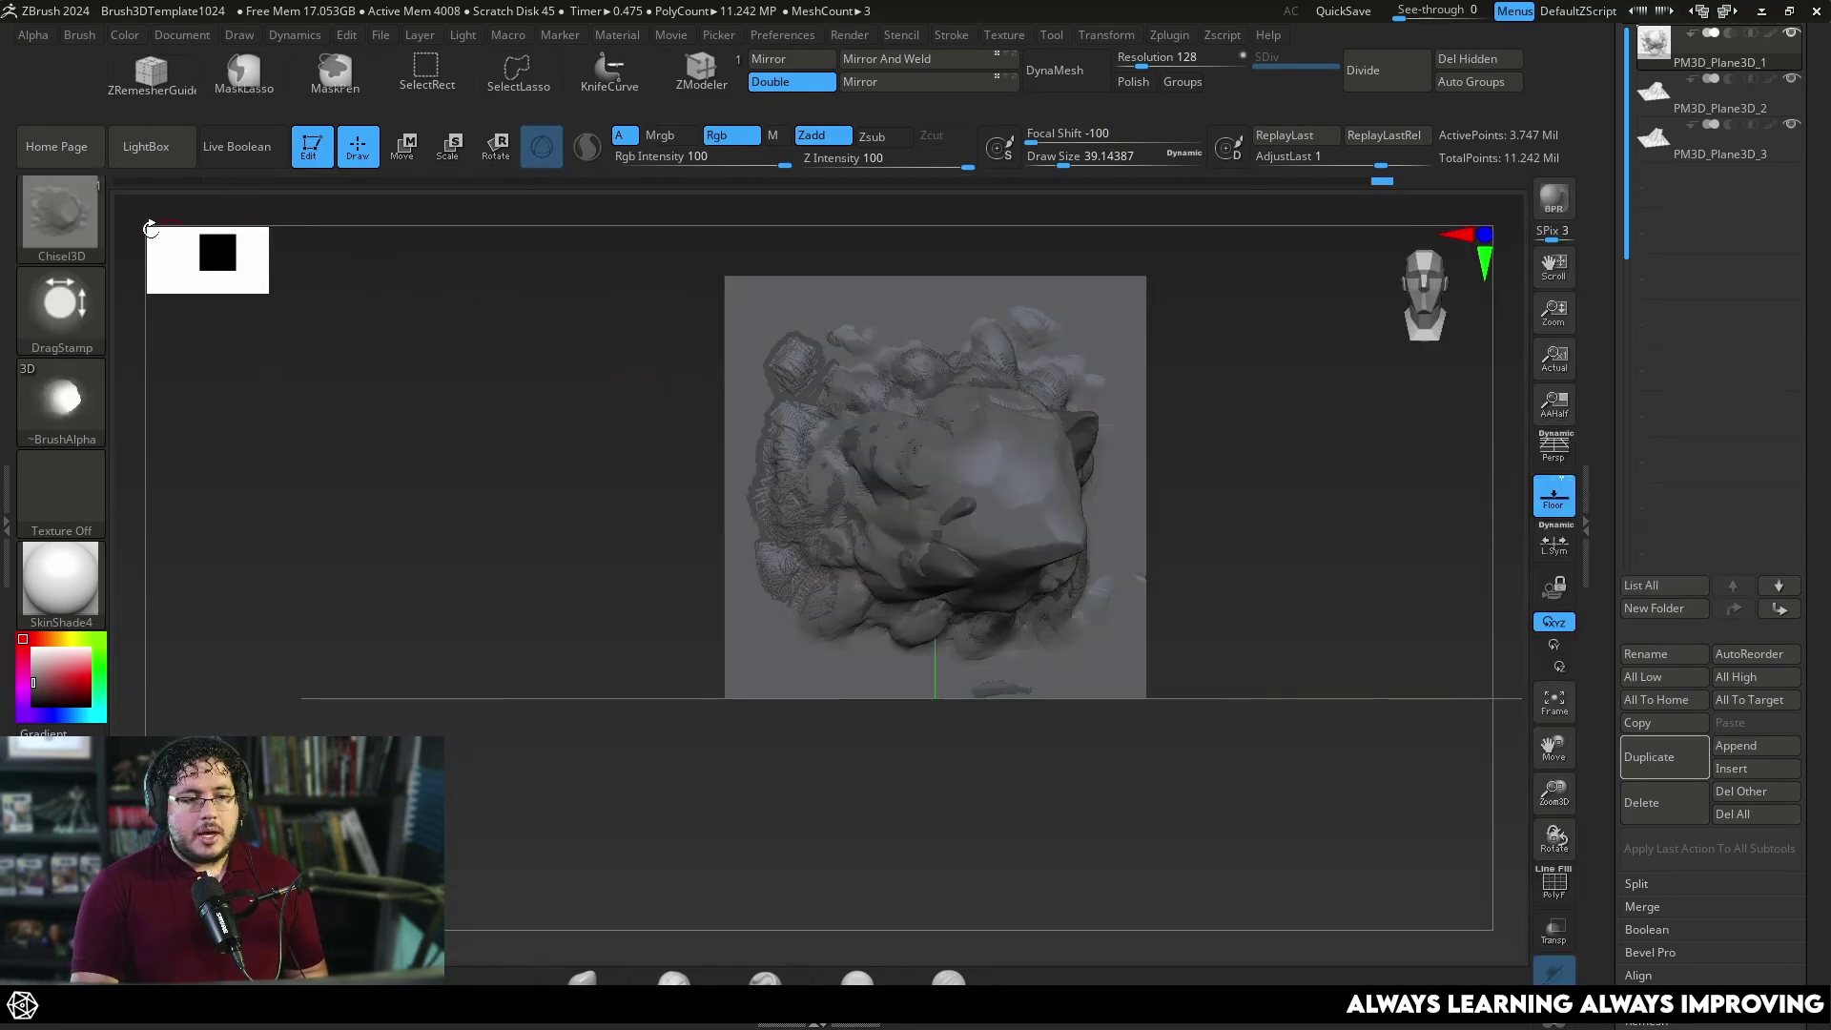
left_click(84, 219)
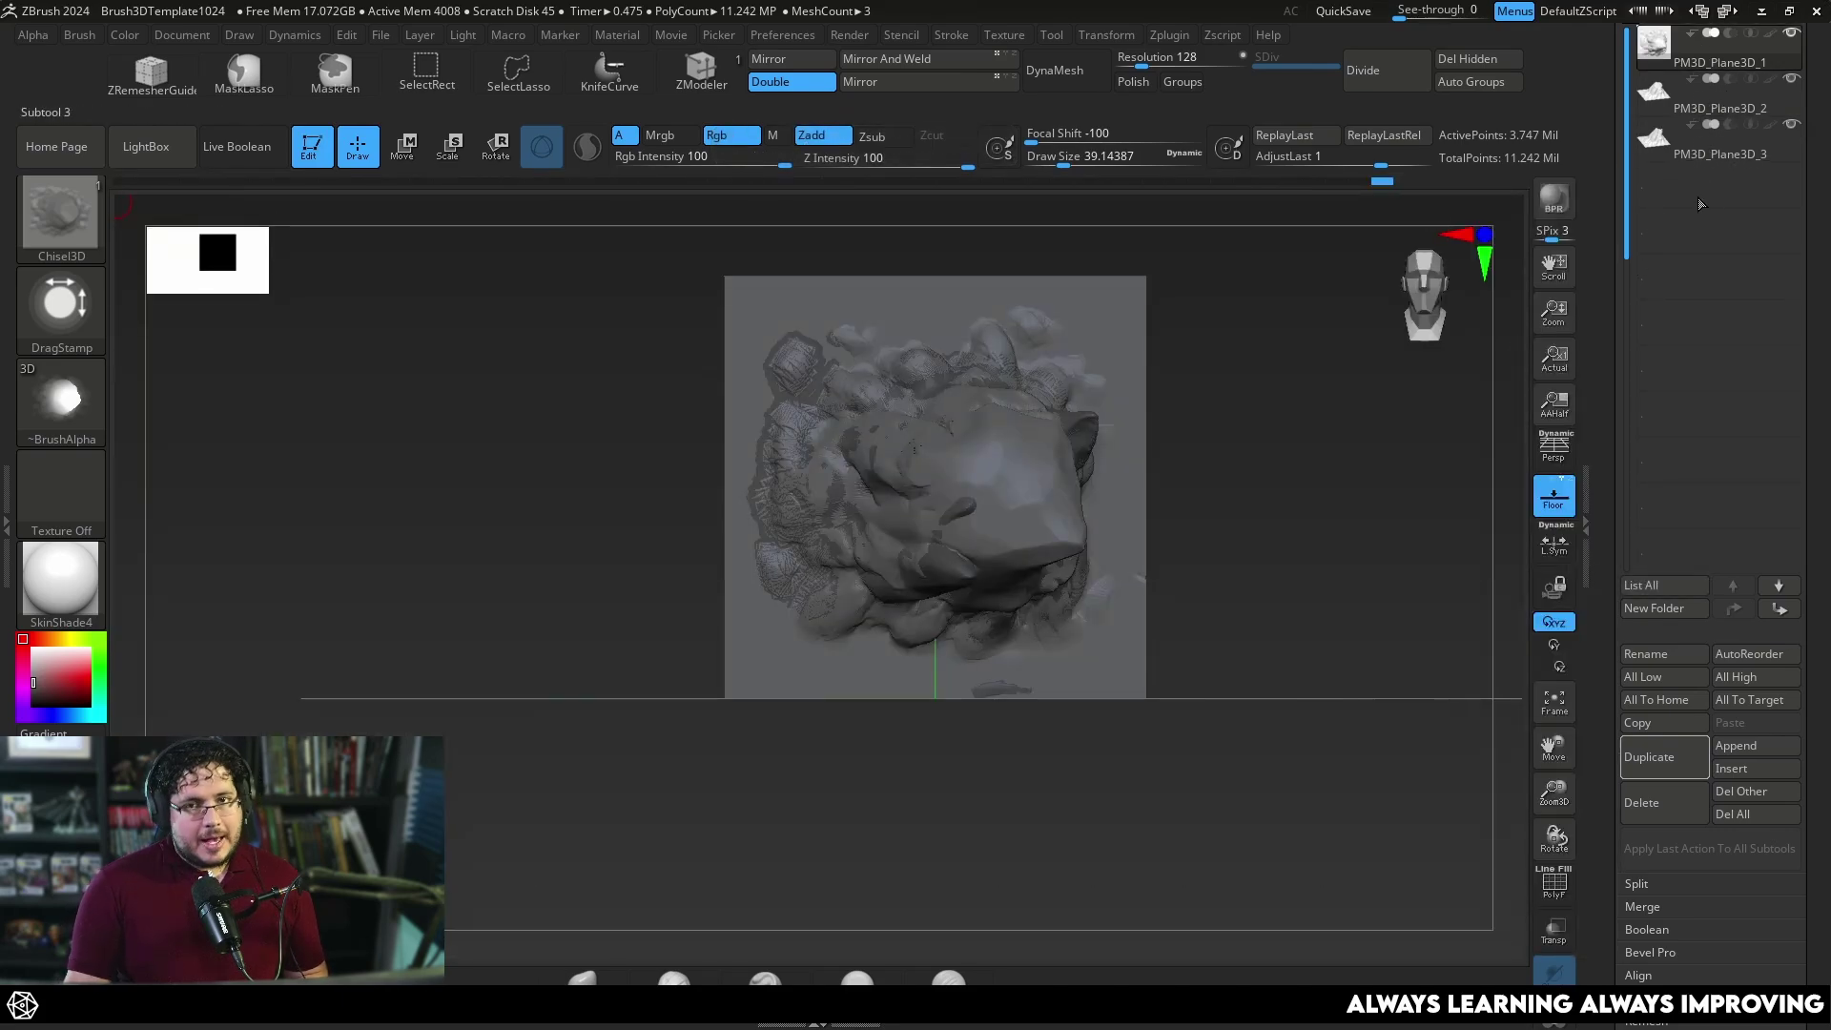
Rename the first rock plane subtool to rockA.
left_click(1657, 654)
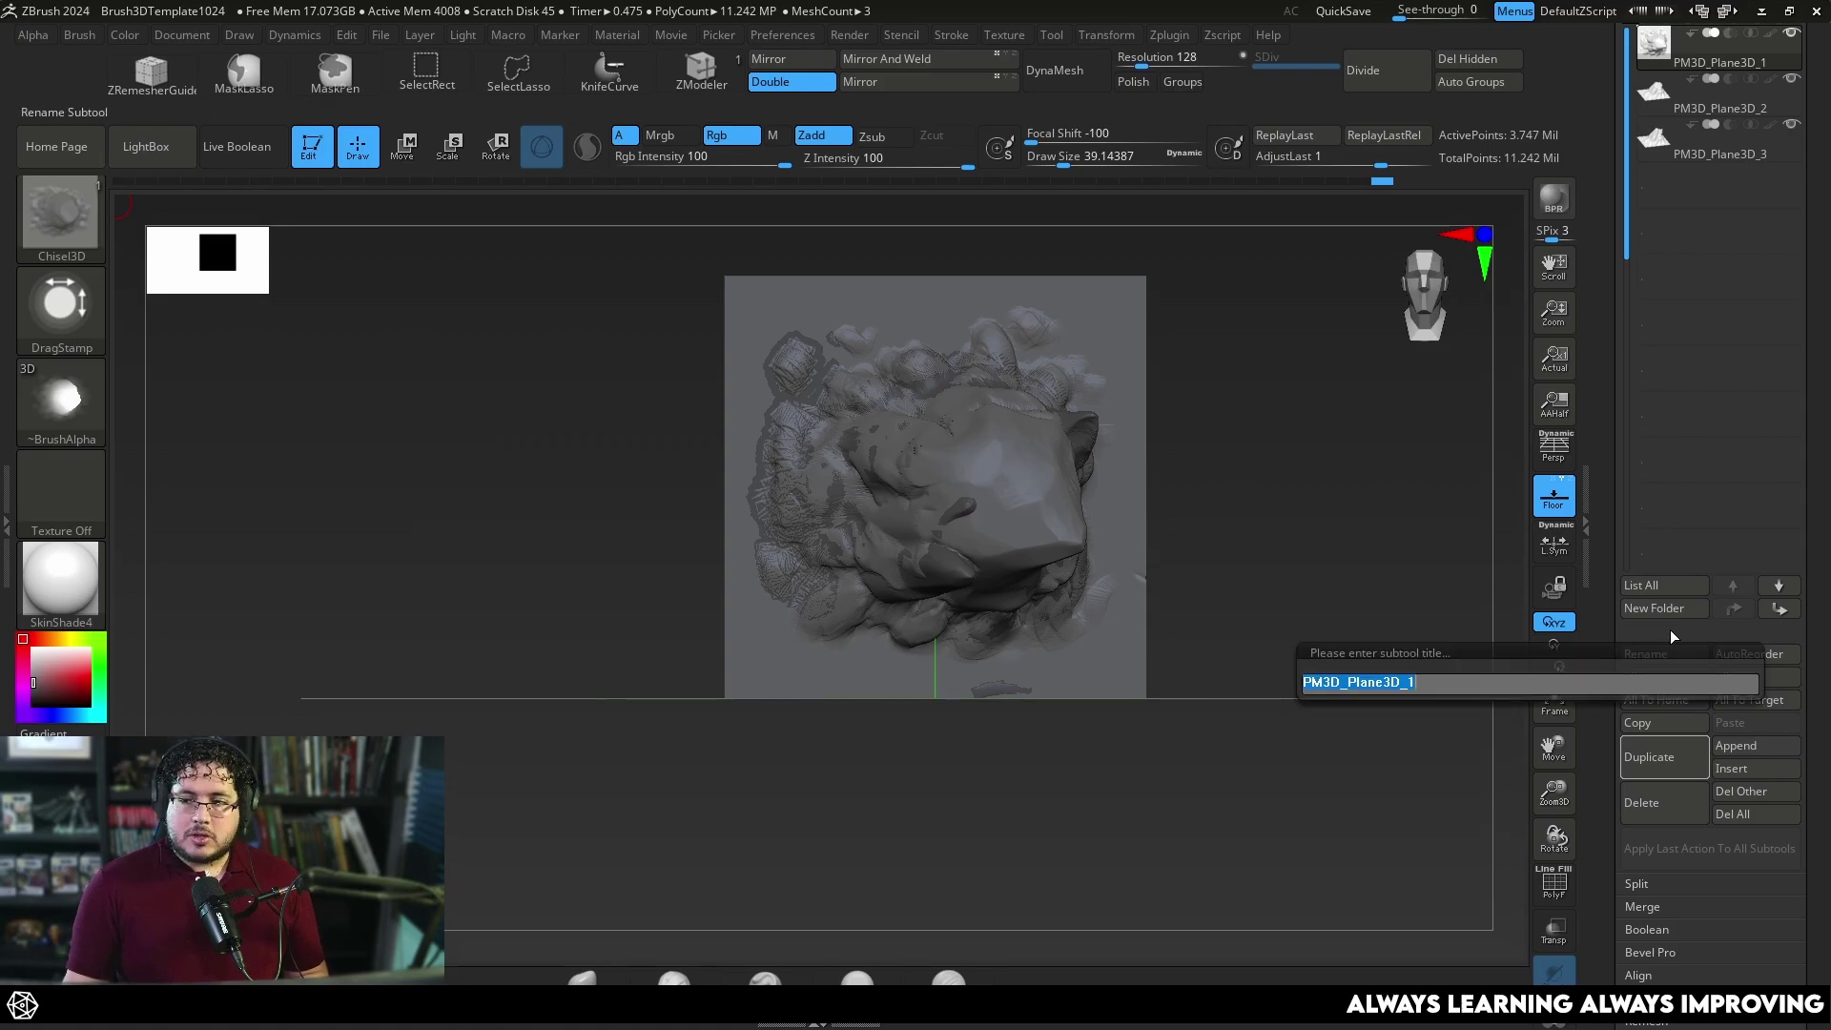
type("rocka")
key("BackSpace")
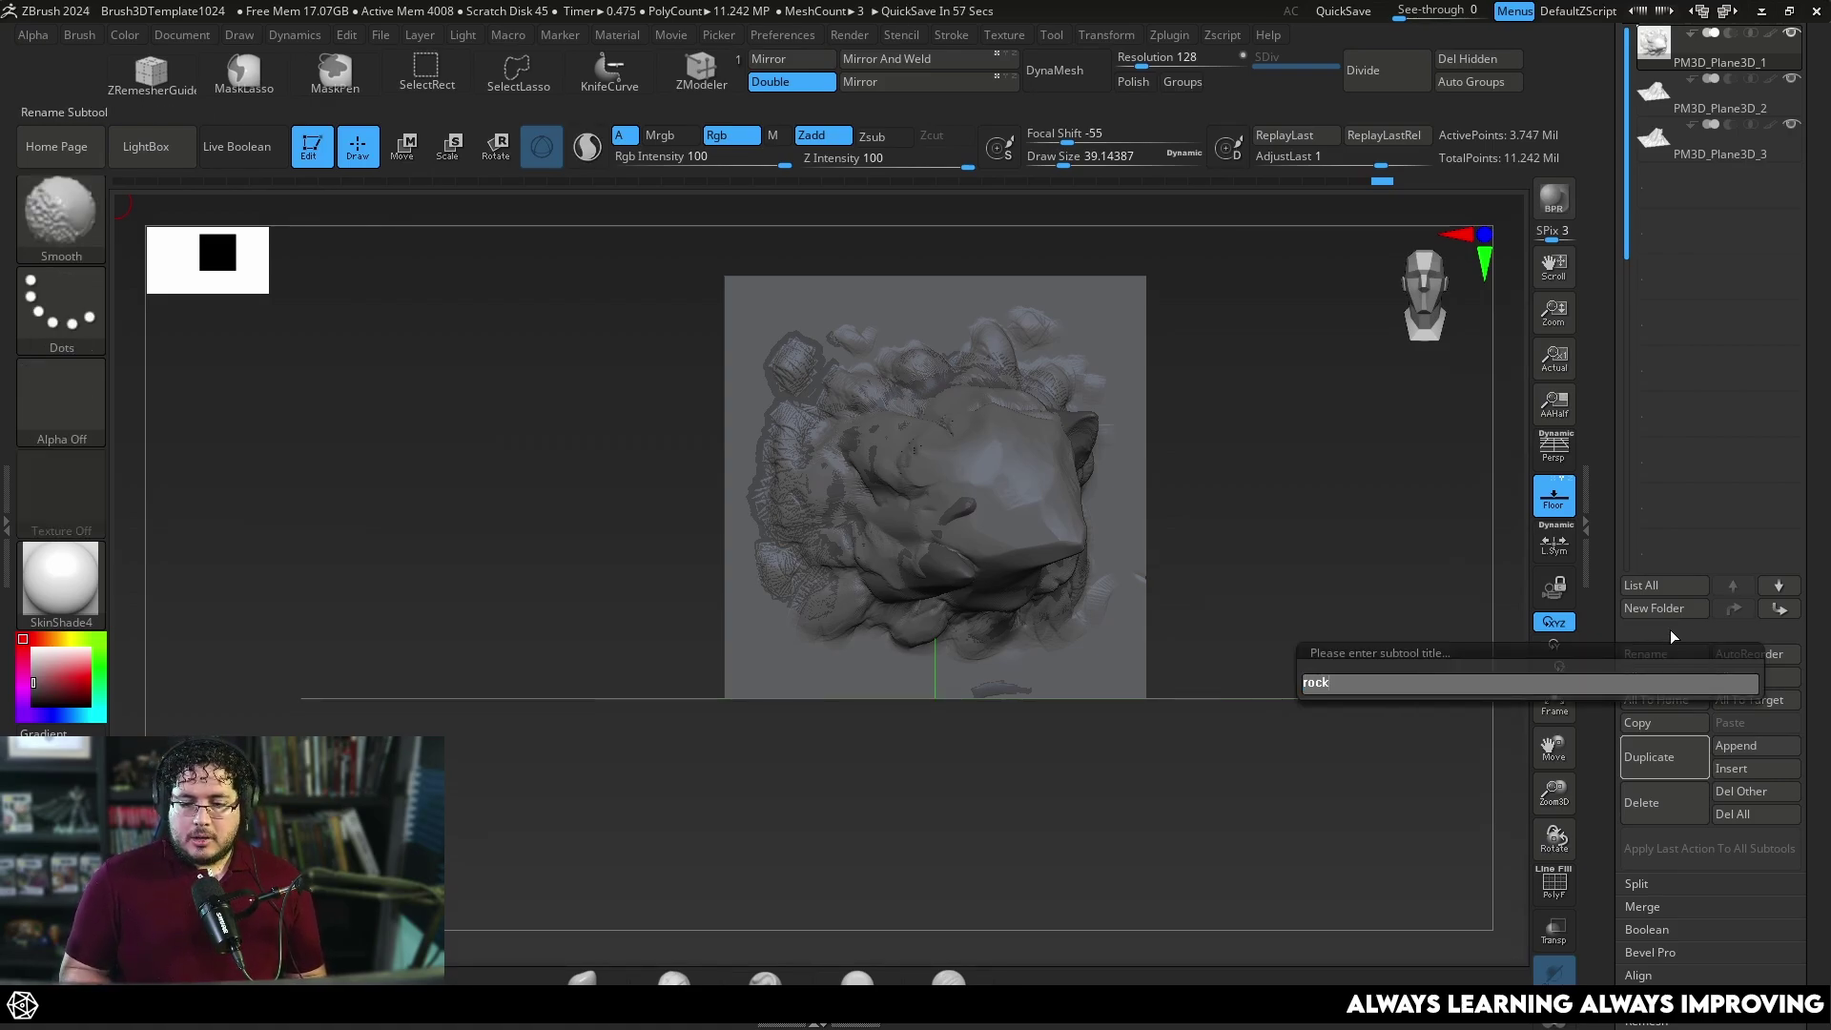
type("A")
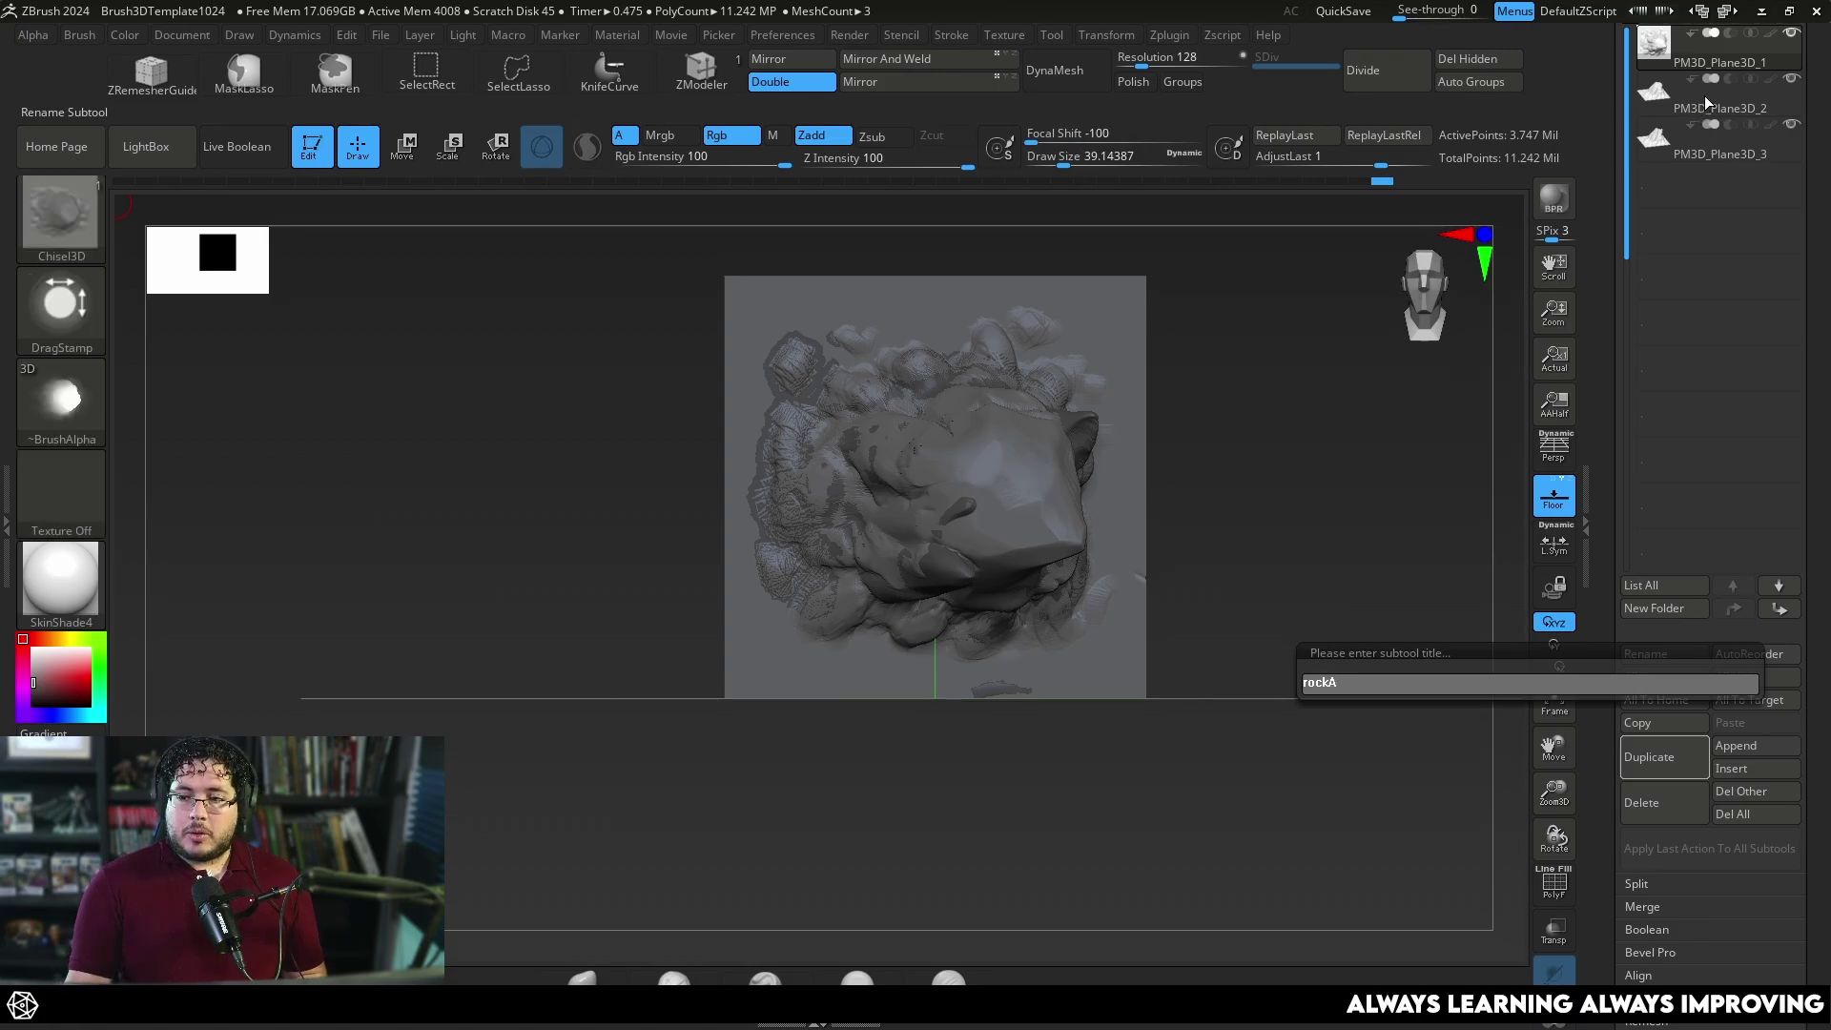
key("Return")
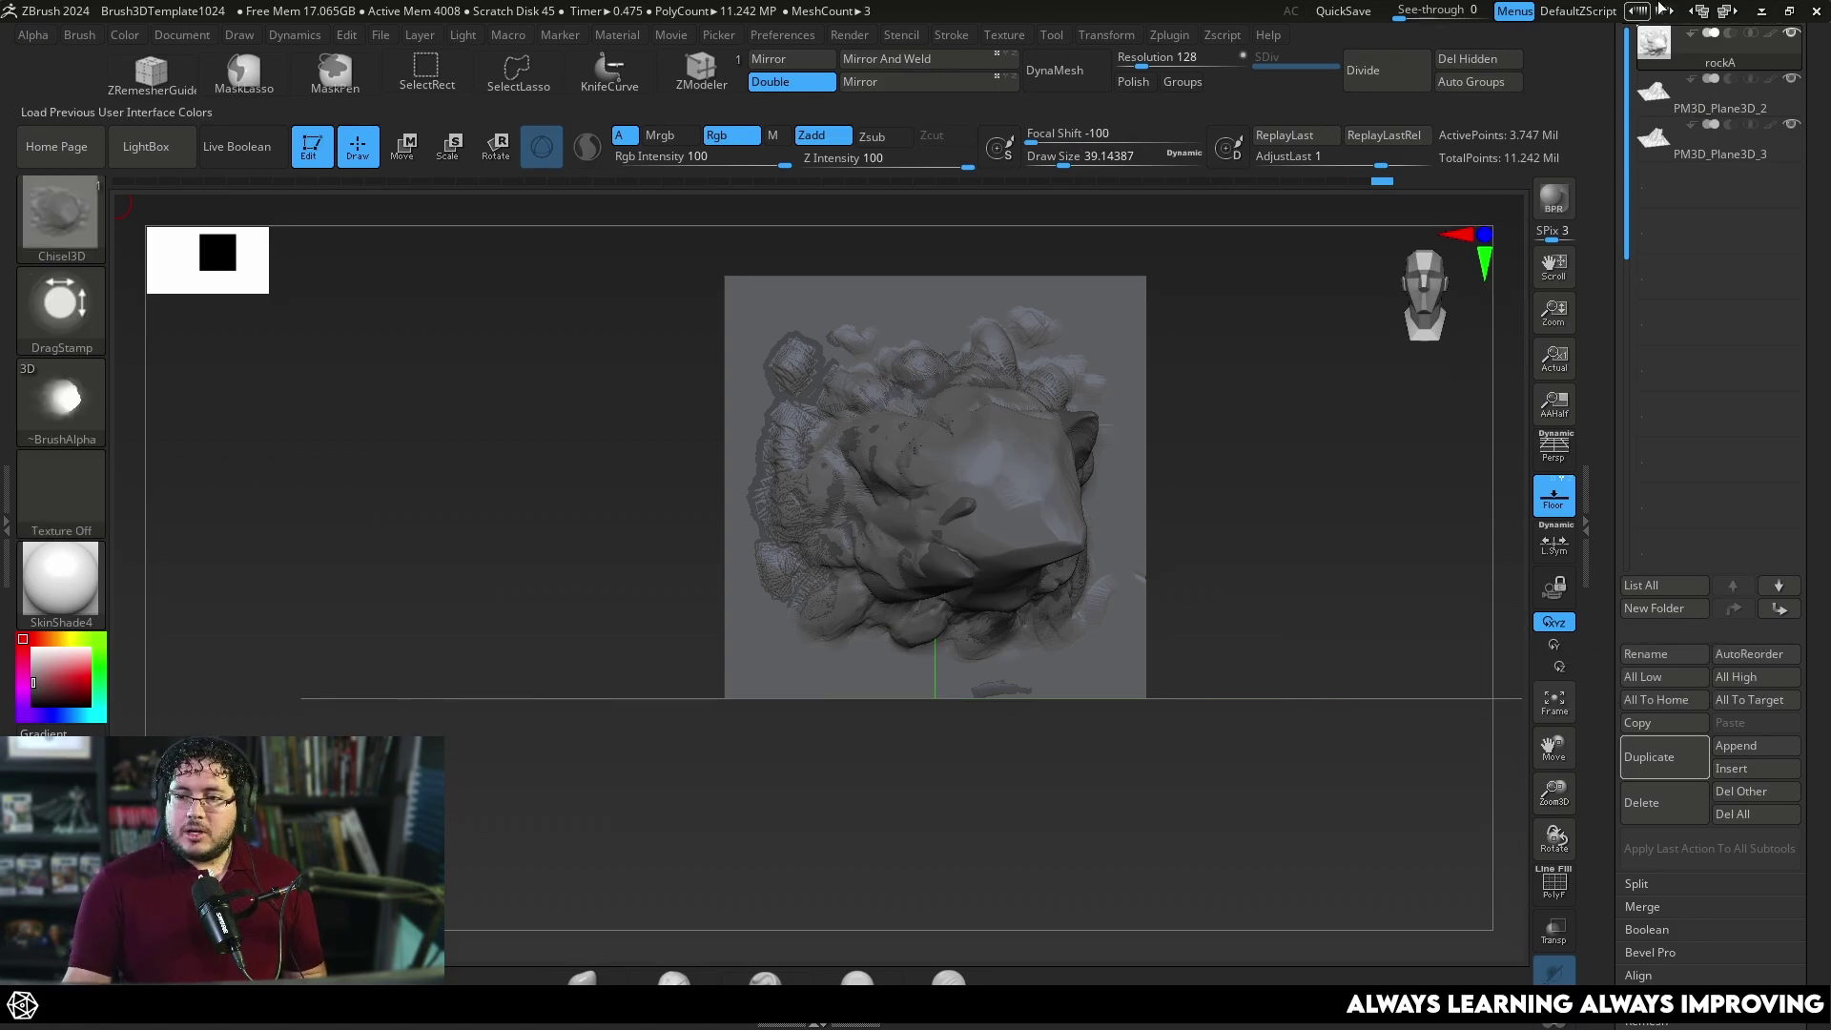
Rename the second rock plane subtool to rockB.
left_click(1686, 107)
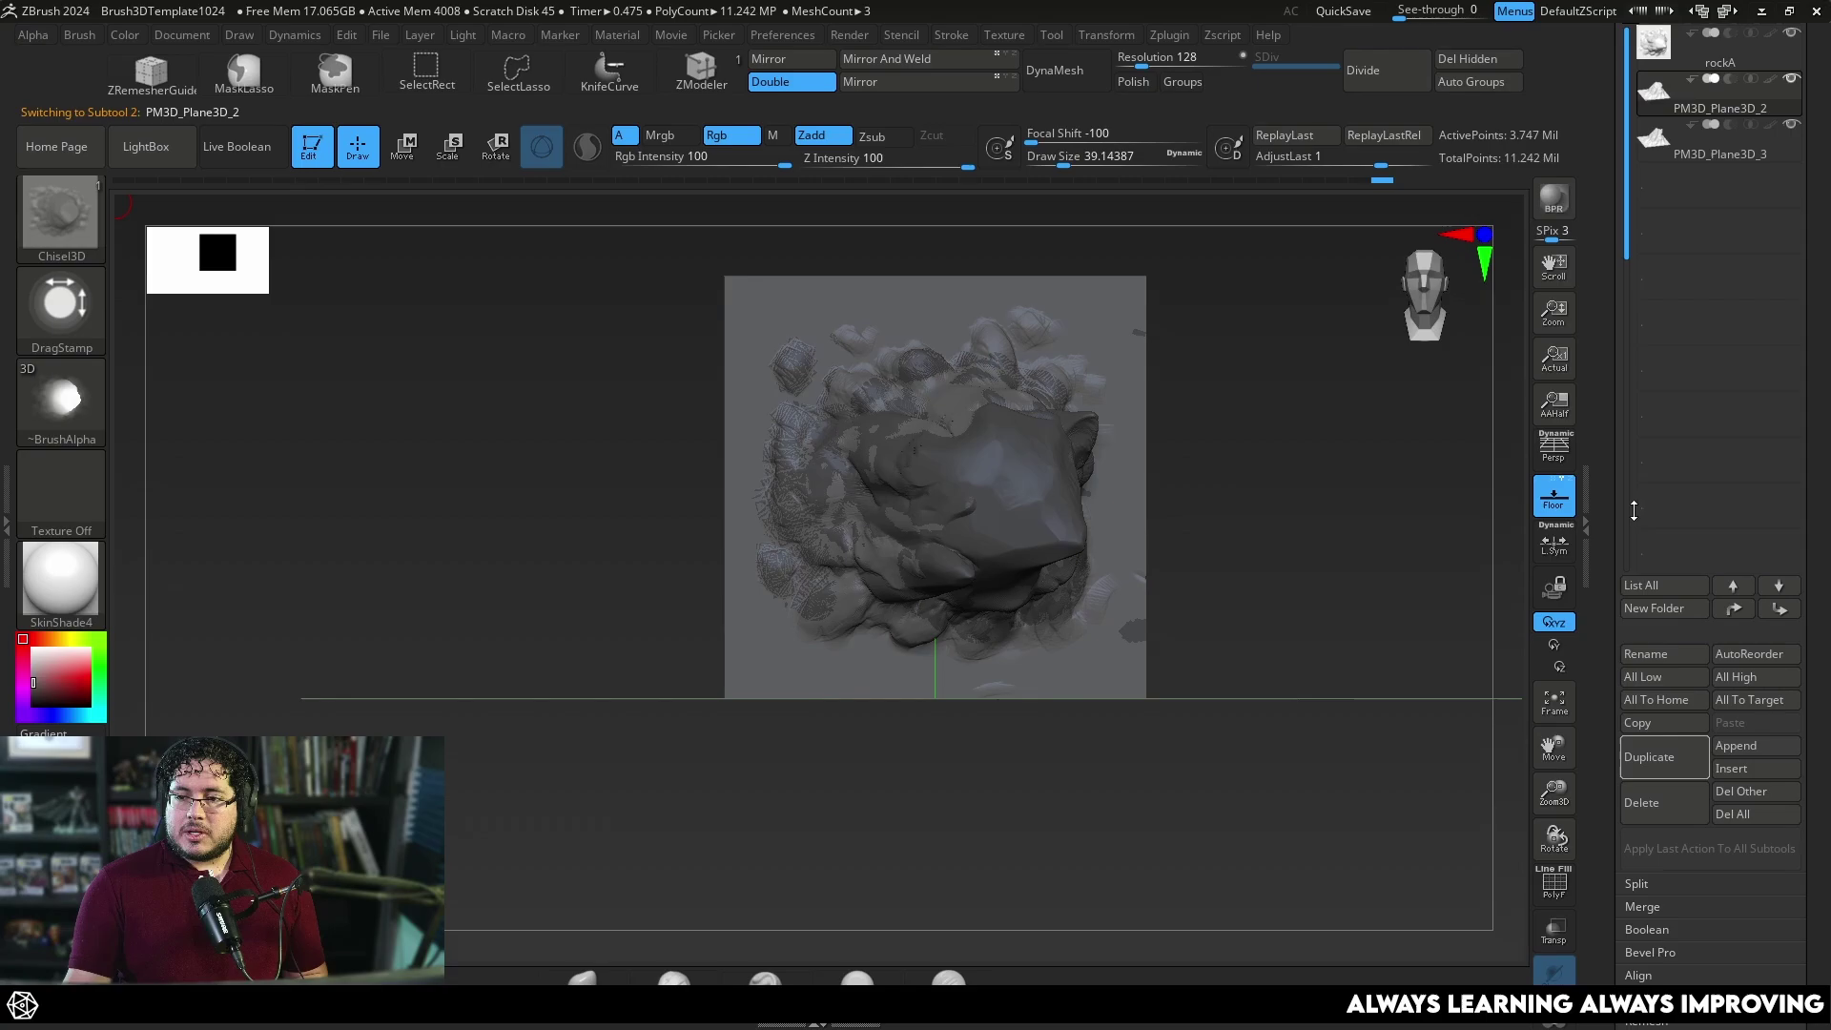
left_click(1673, 658)
type("rock")
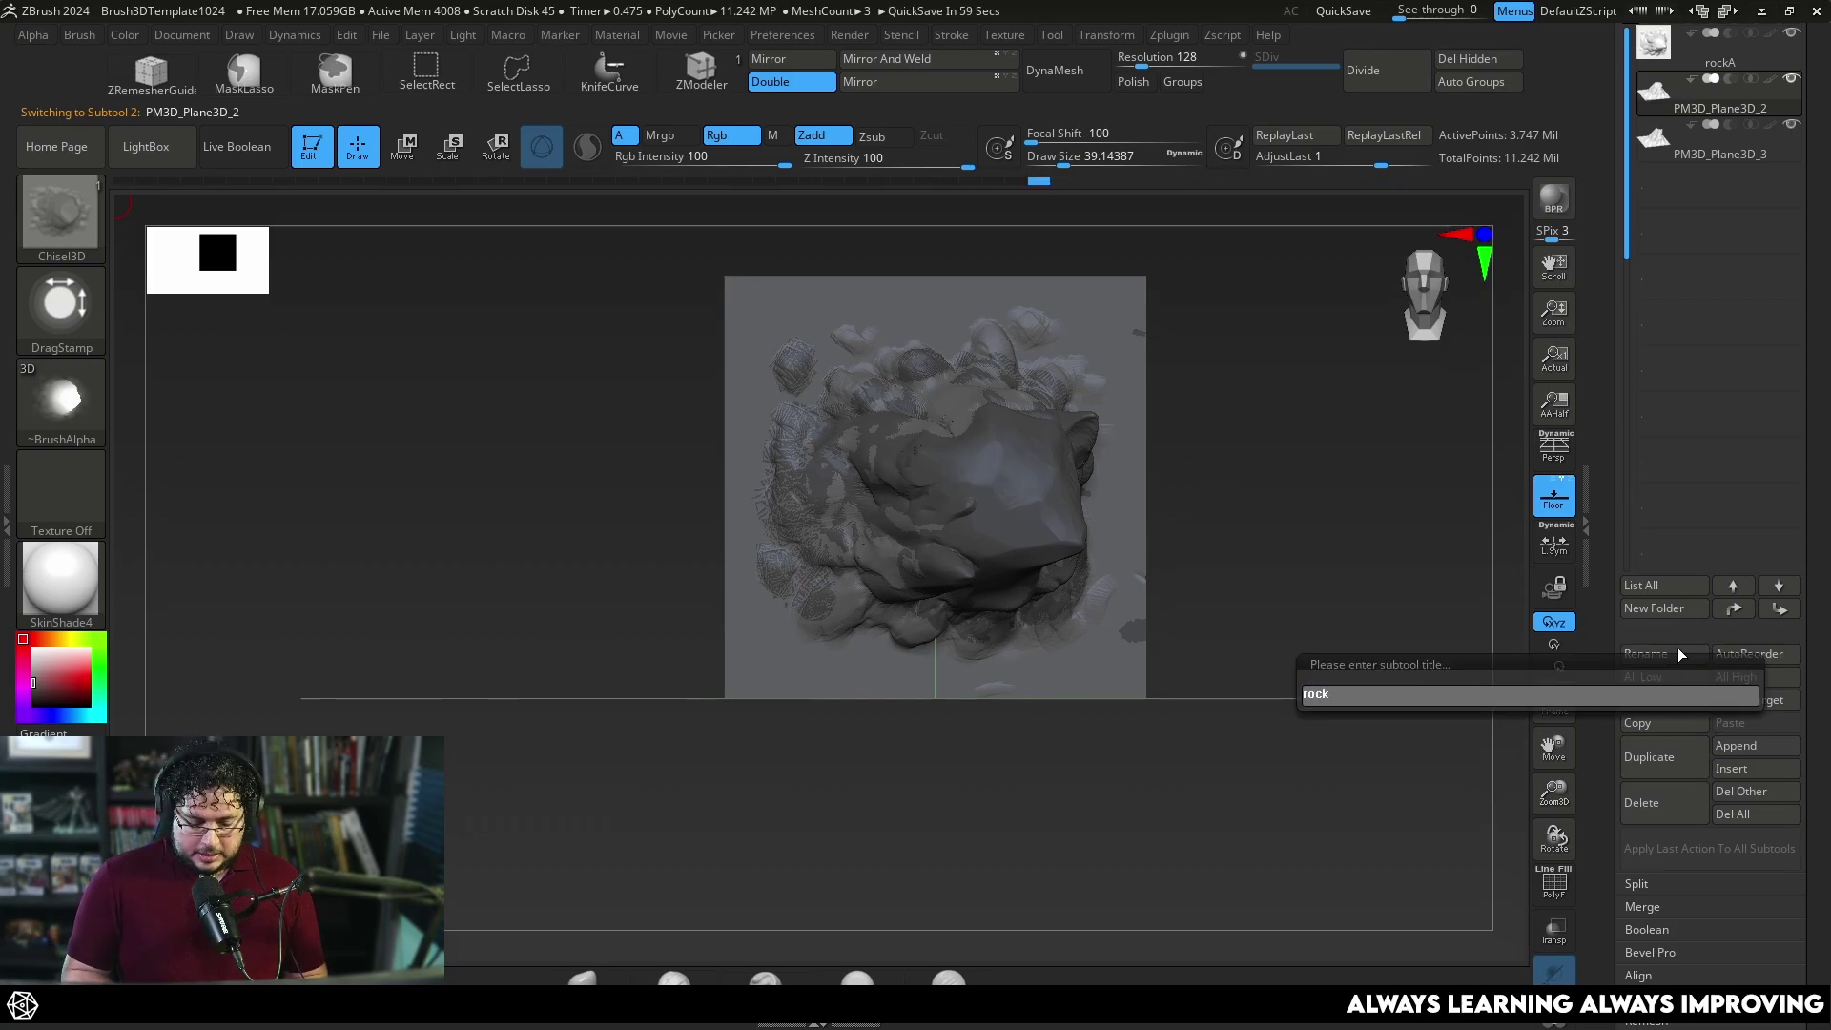
type("B")
key("Return")
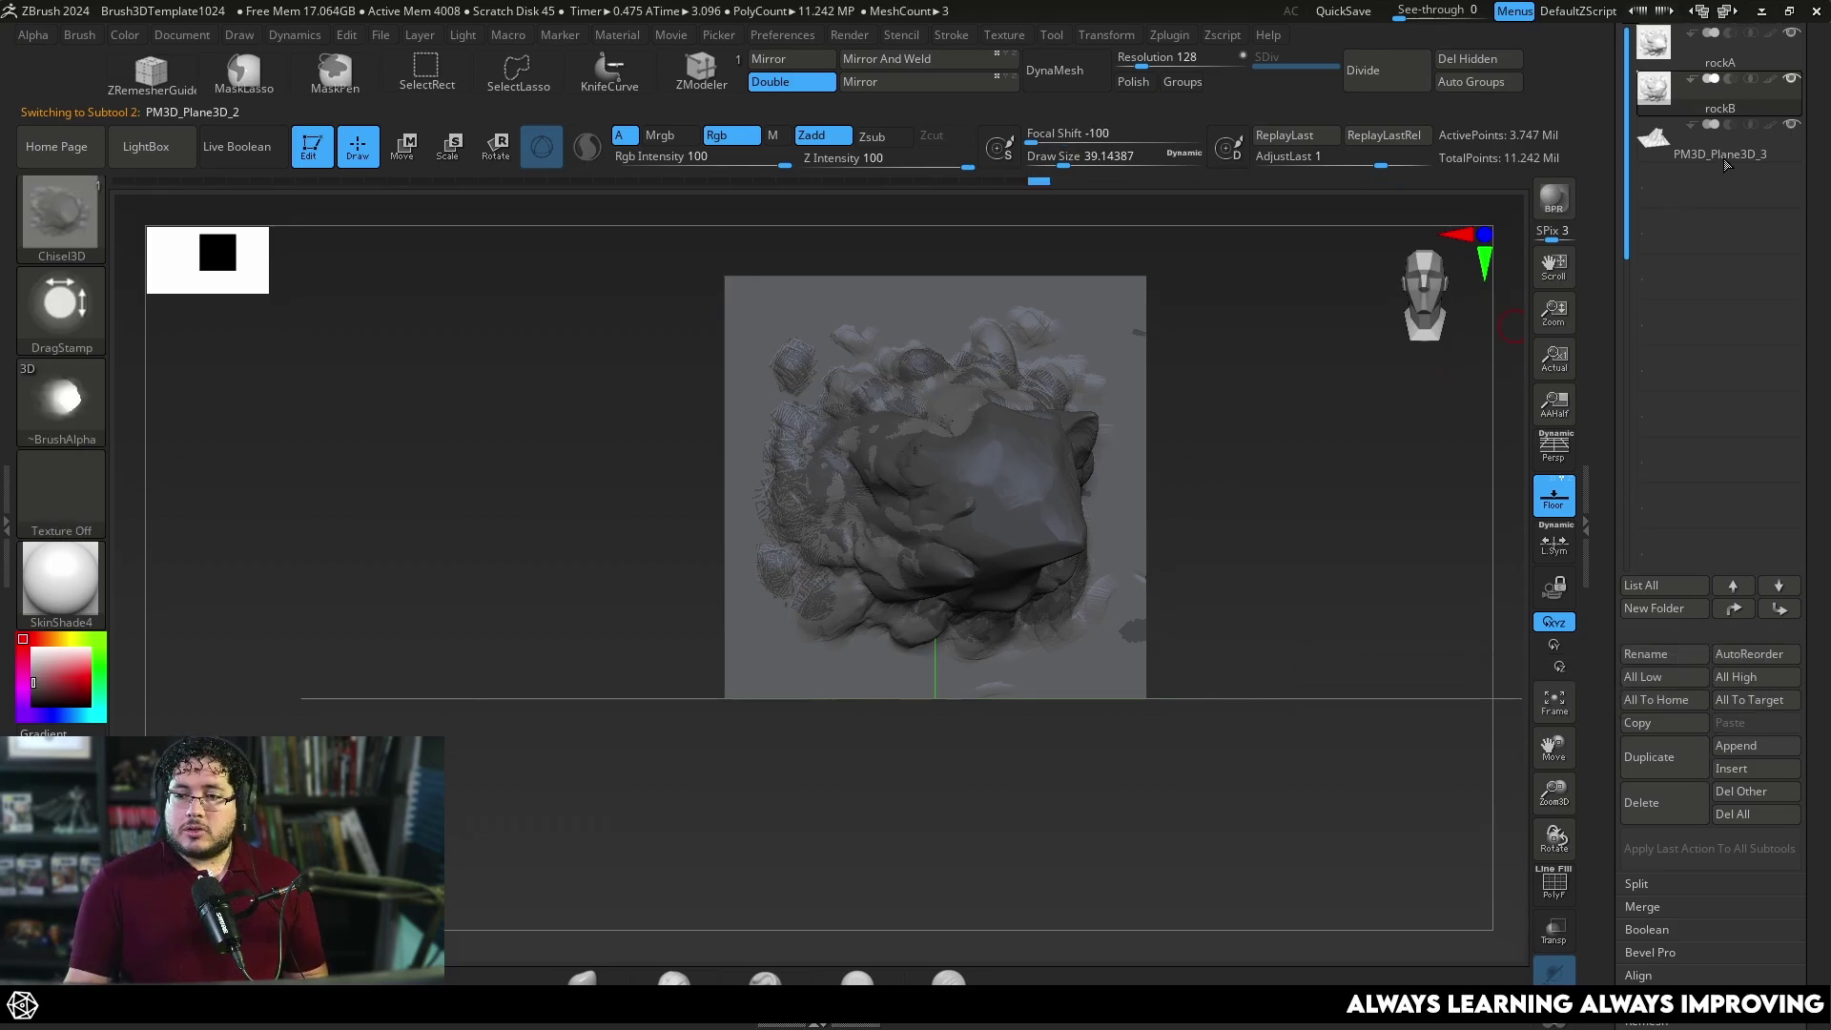
Rename the third rock plane subtool to rockC.
left_click(1725, 152)
left_click(1662, 656)
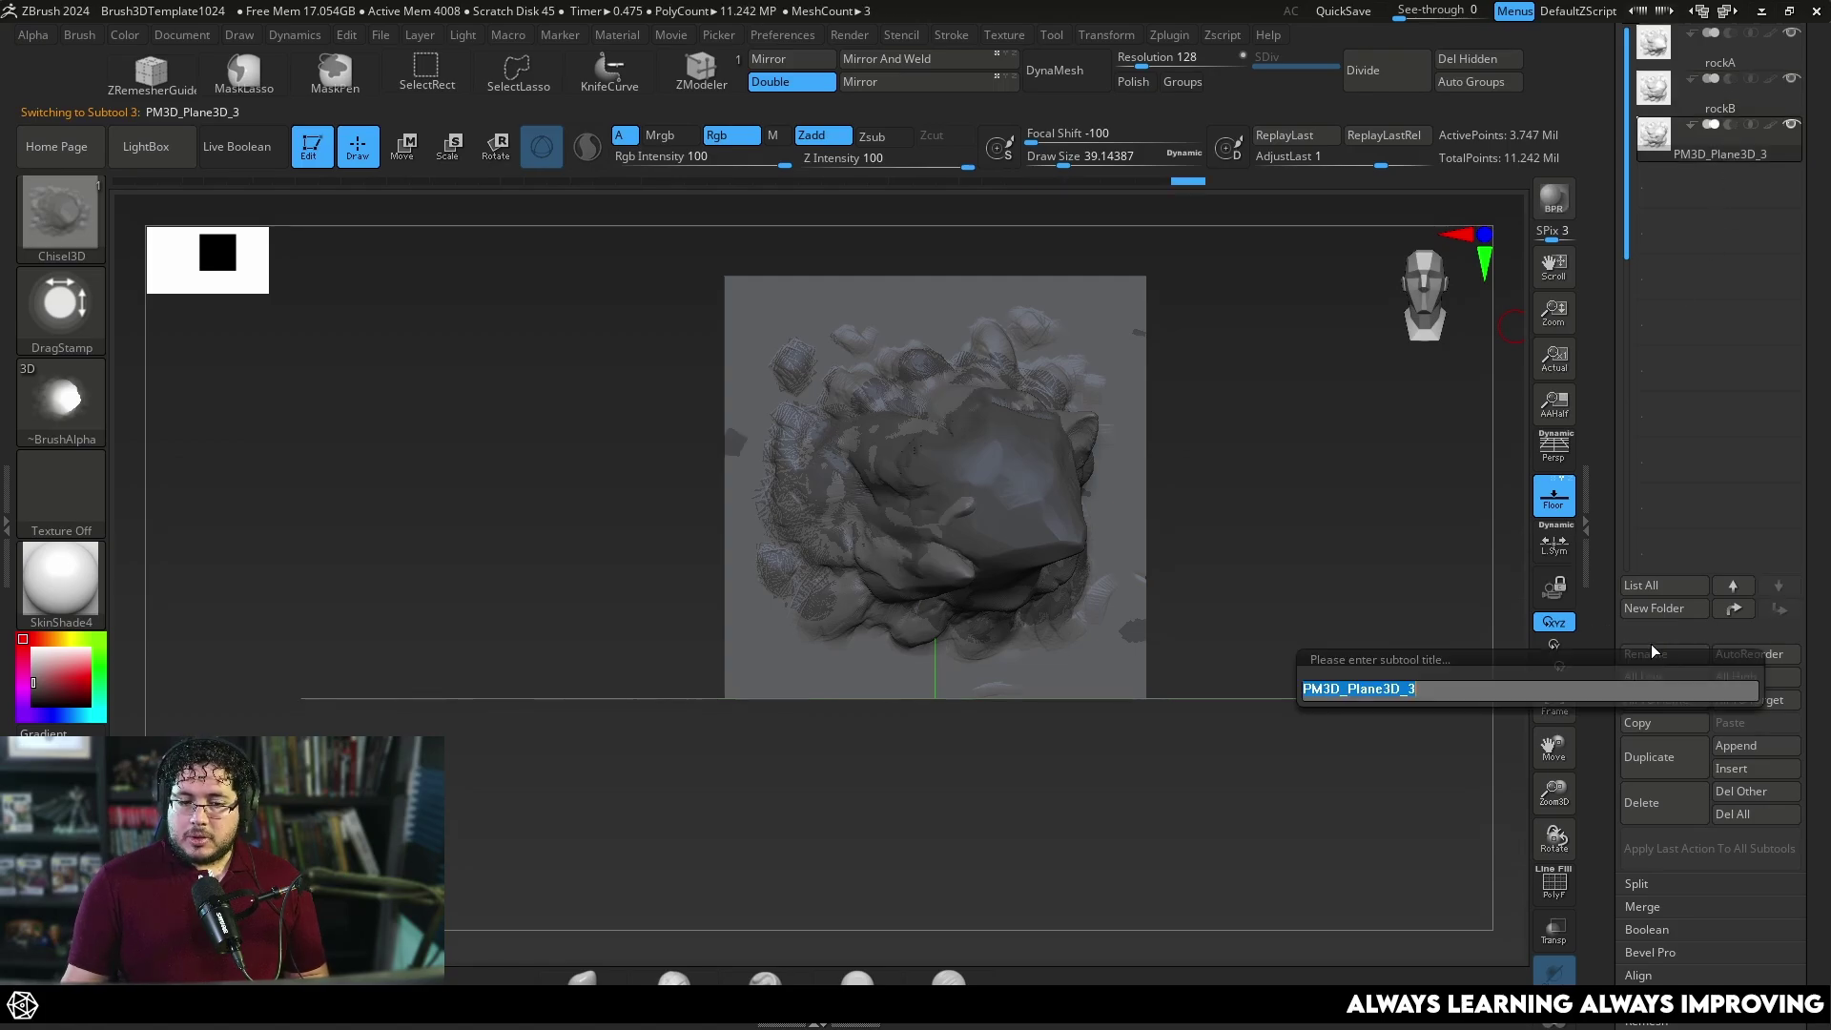
type("rock")
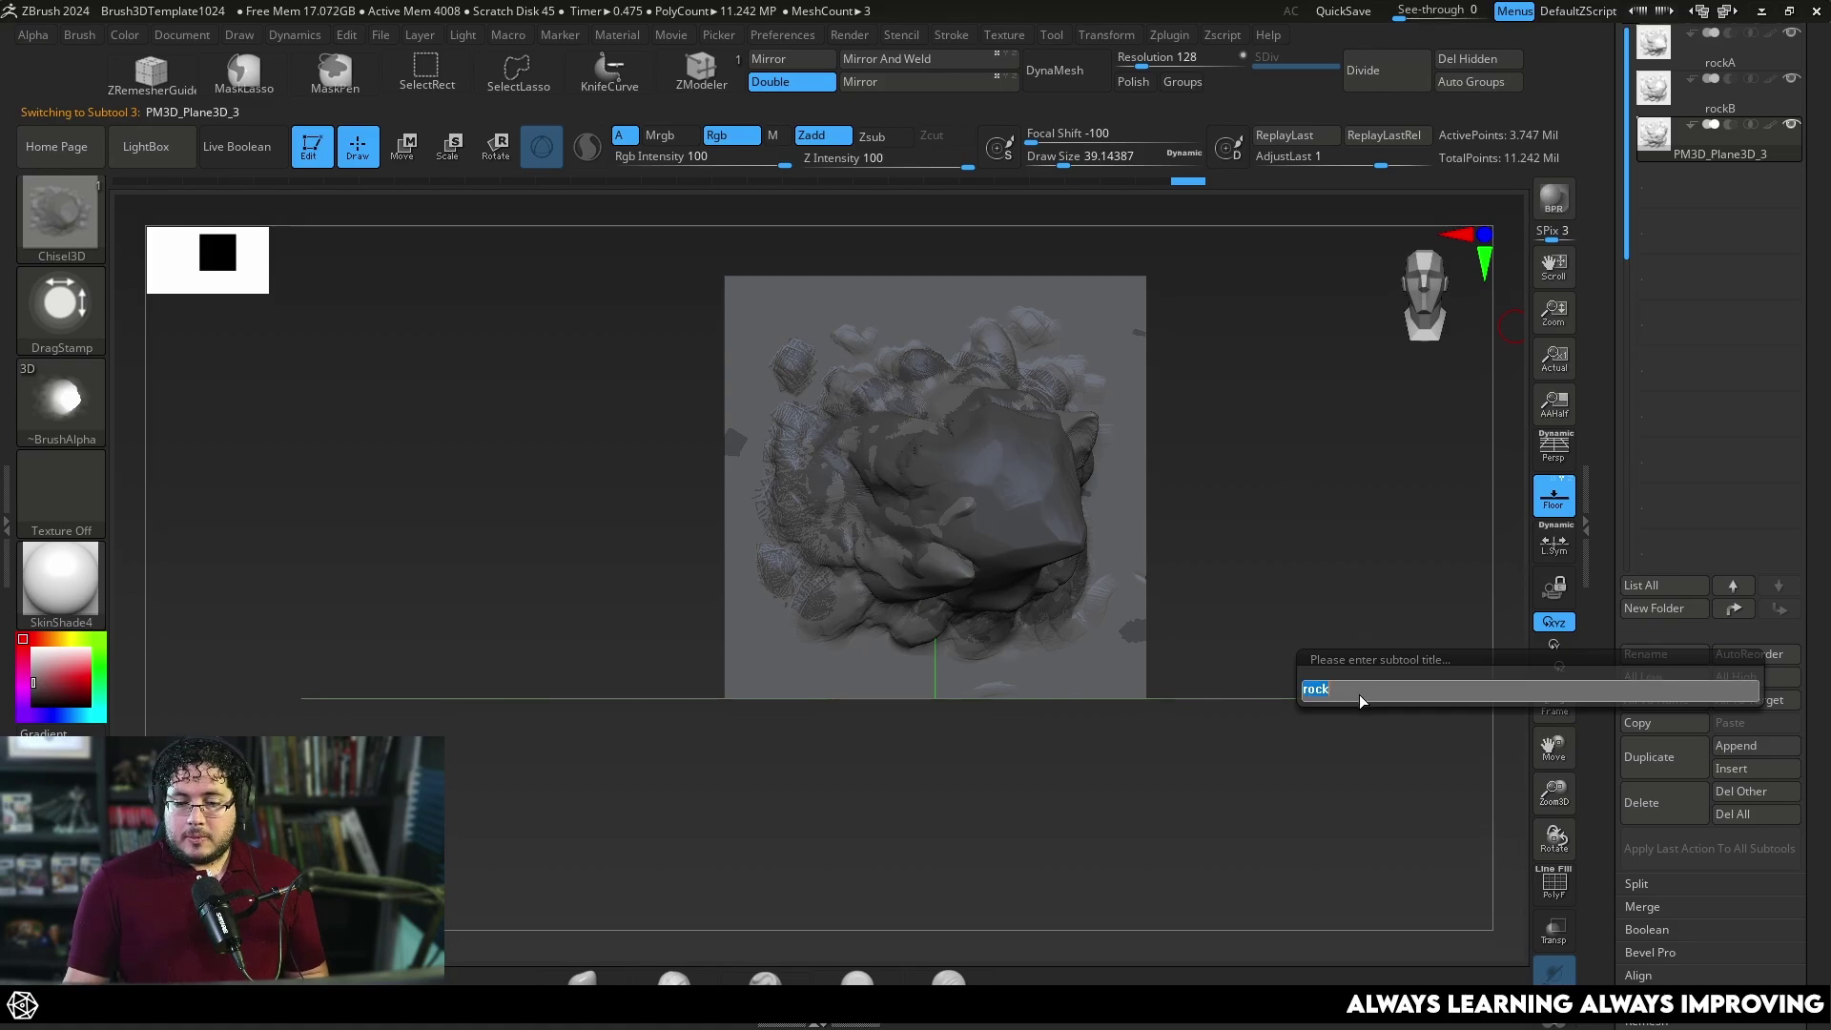
type("cC")
key("Escape")
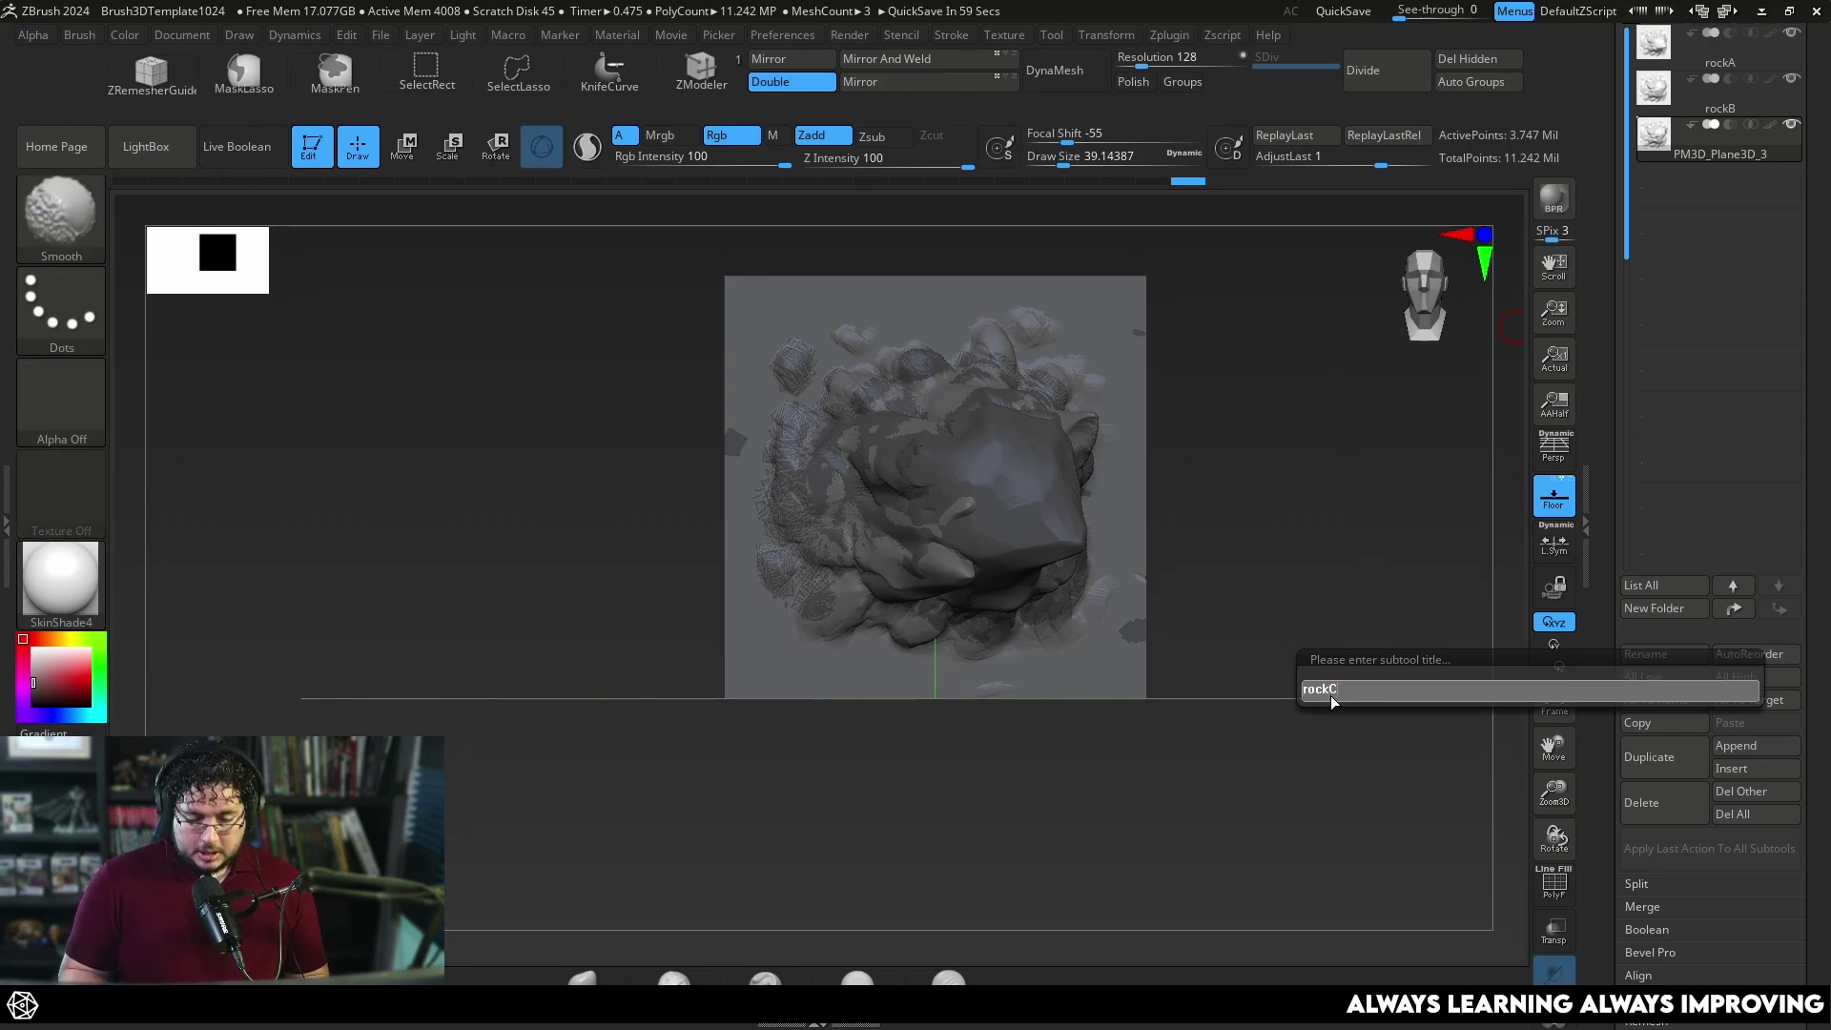
type("C")
key("Return")
Create a multi-alpha brush from all three rock subtools using the Chisel3D brush.
left_click_drag(1183, 348, 1165, 392, "alt")
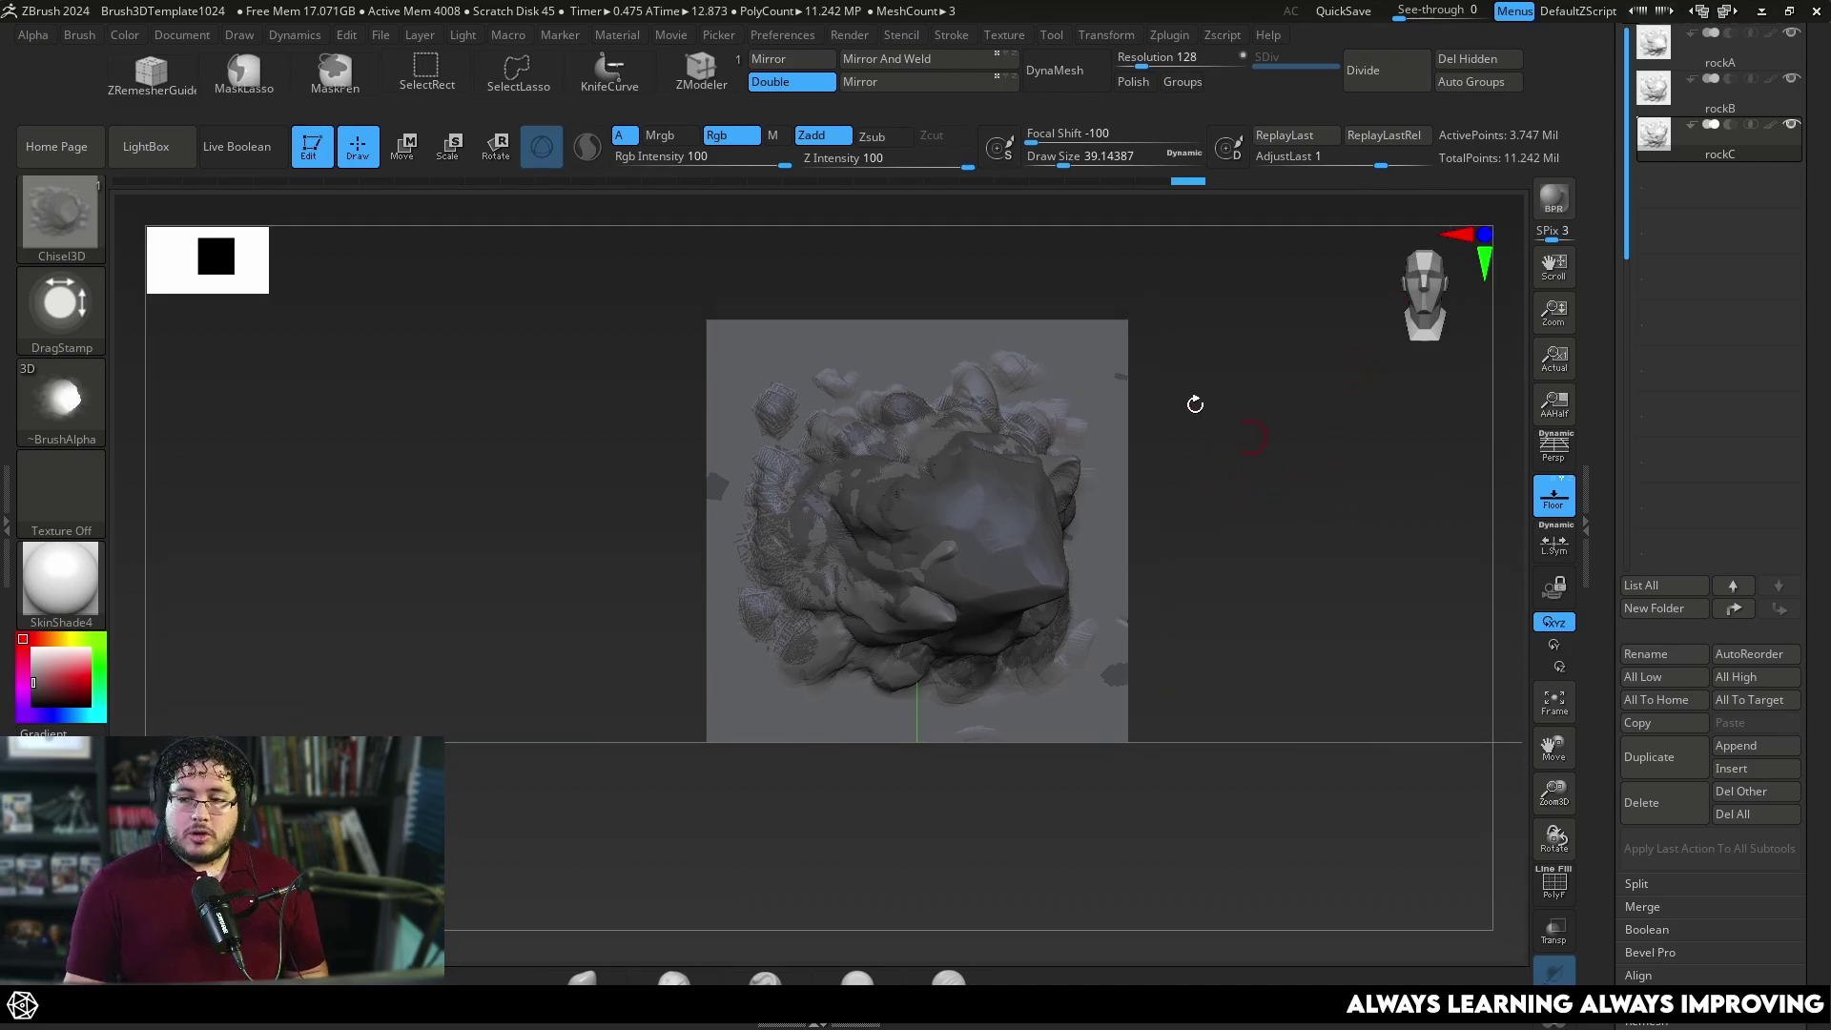
left_click(66, 204)
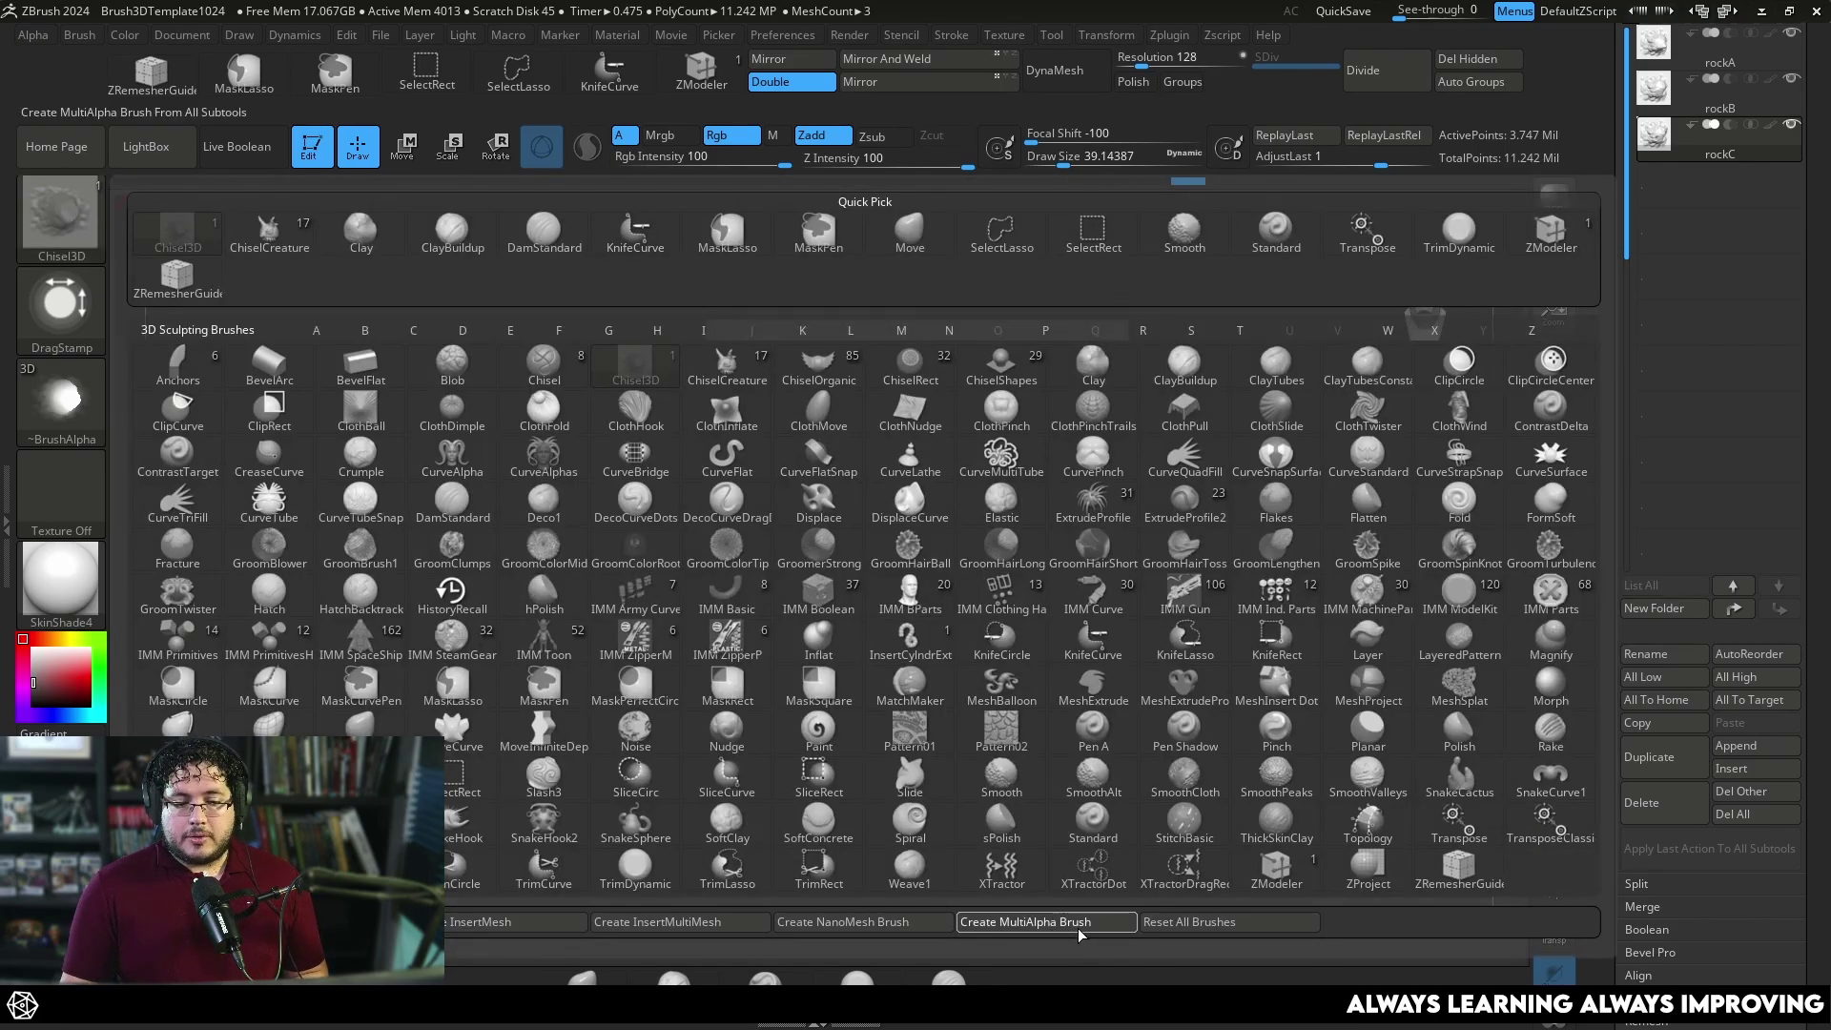
left_click(1028, 929)
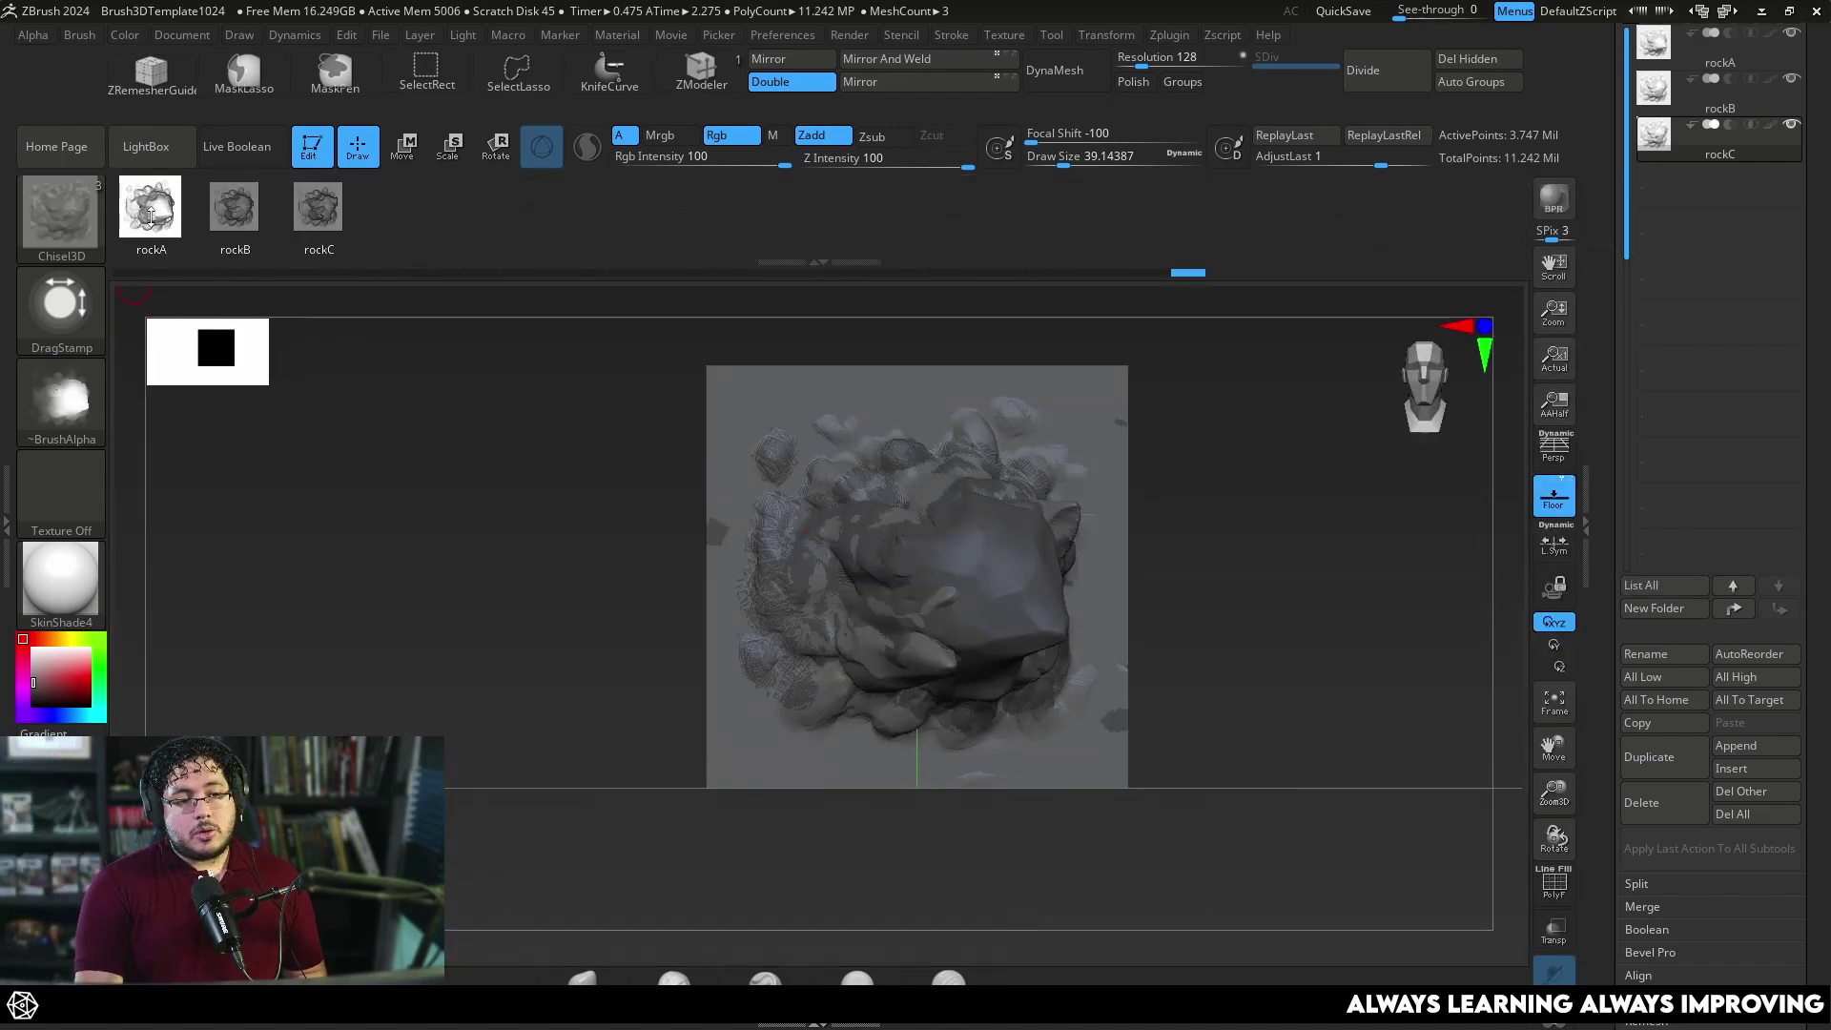
Save the new multi-alpha brush preset to the Desktop as RockVDM.
left_click(69, 237)
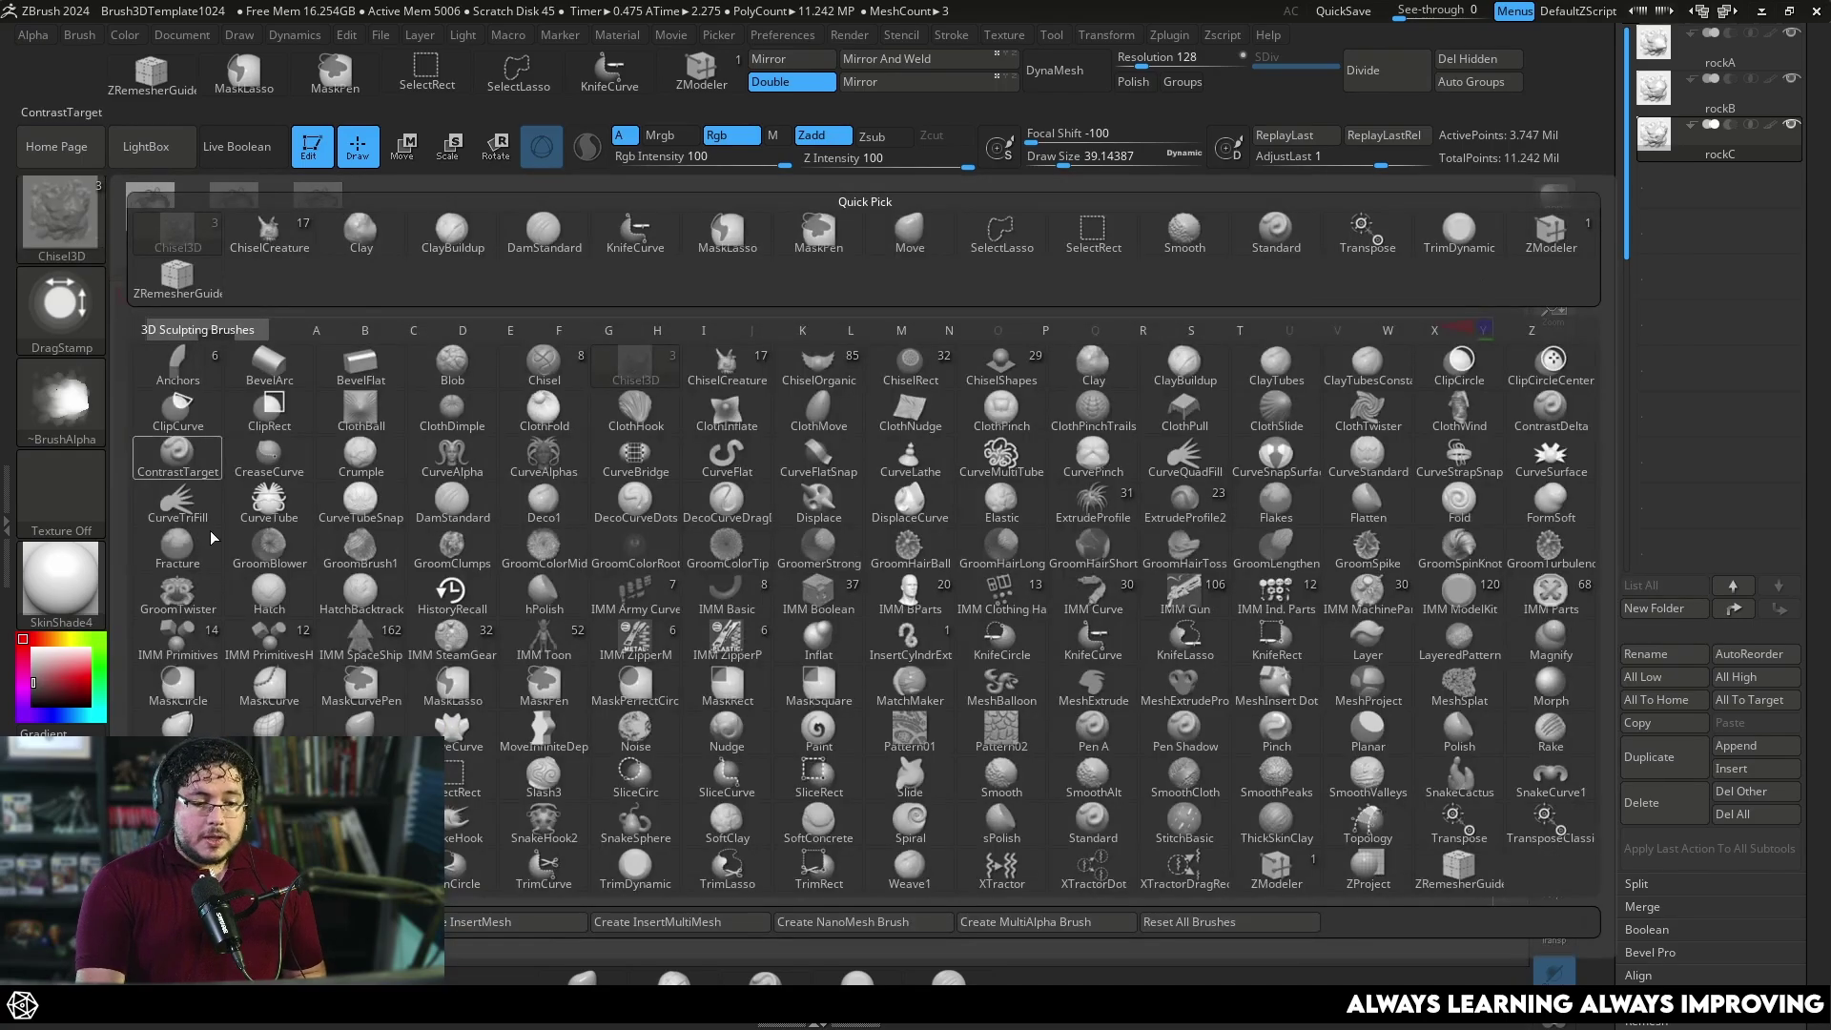
left_click(270, 923)
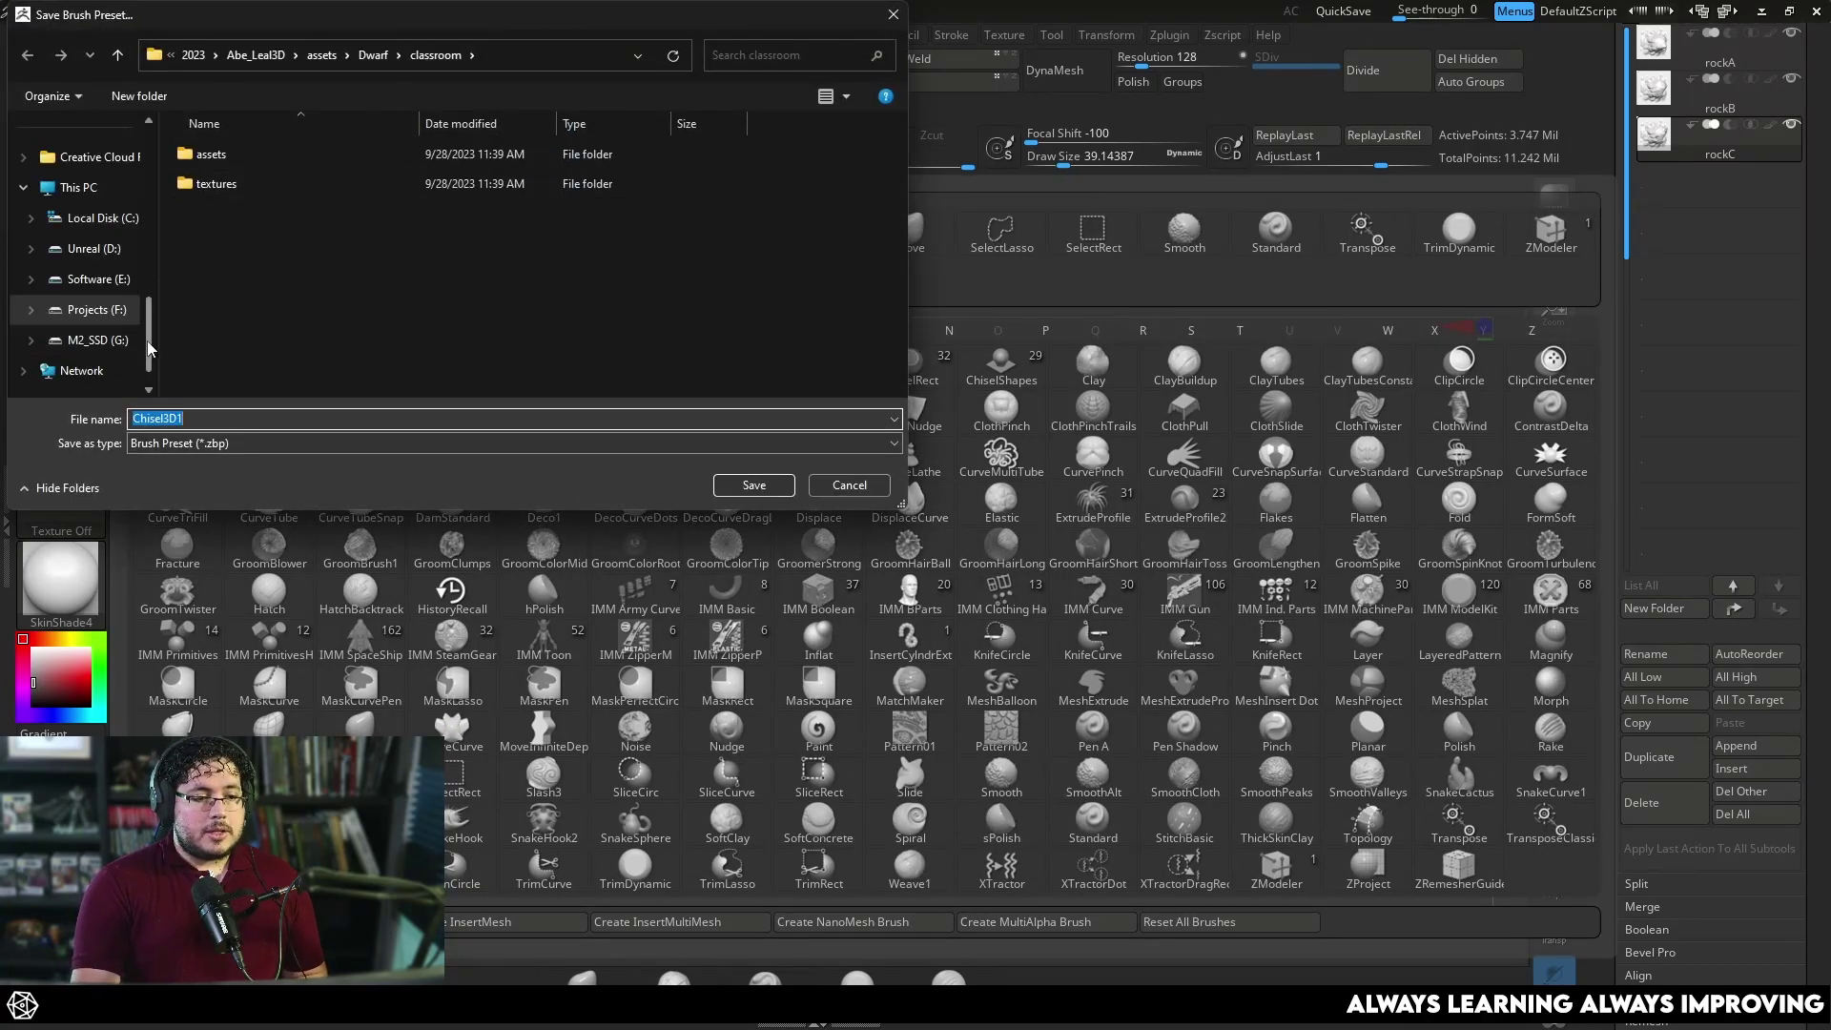
scroll(100, 286, "up", 5)
left_click(89, 259)
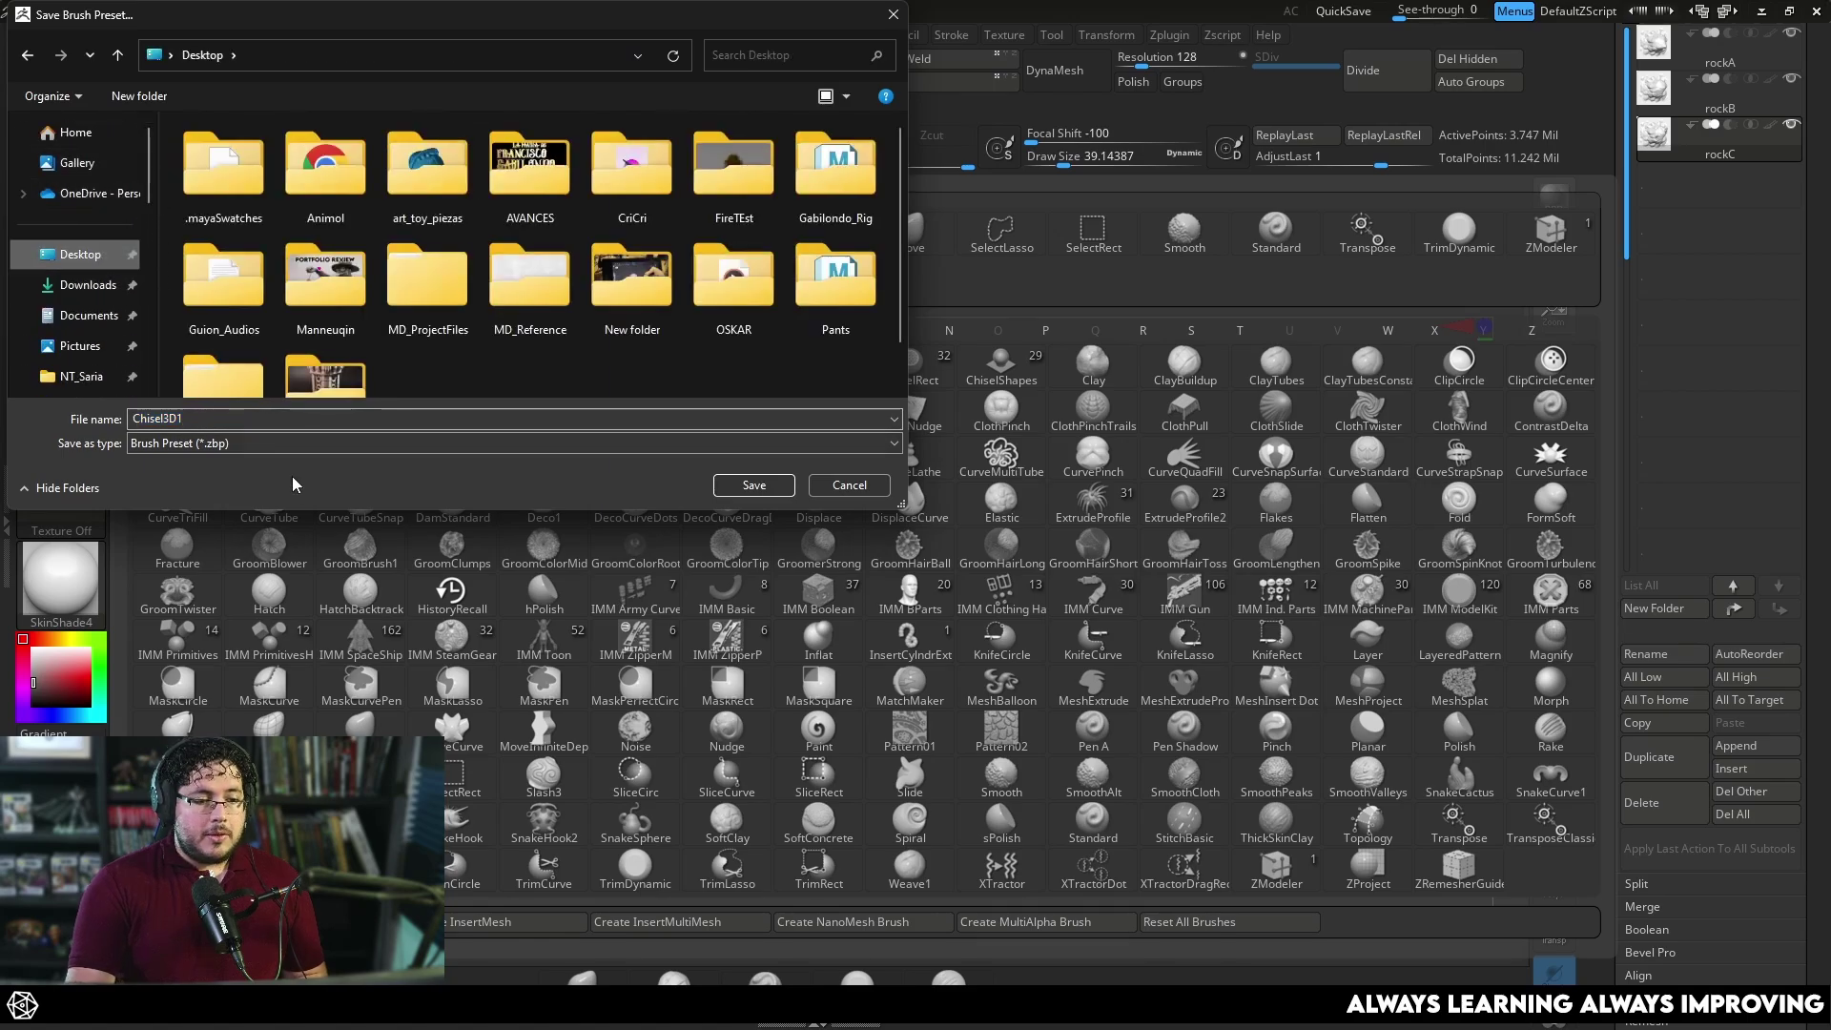
double_click(740, 418)
type("RockVD")
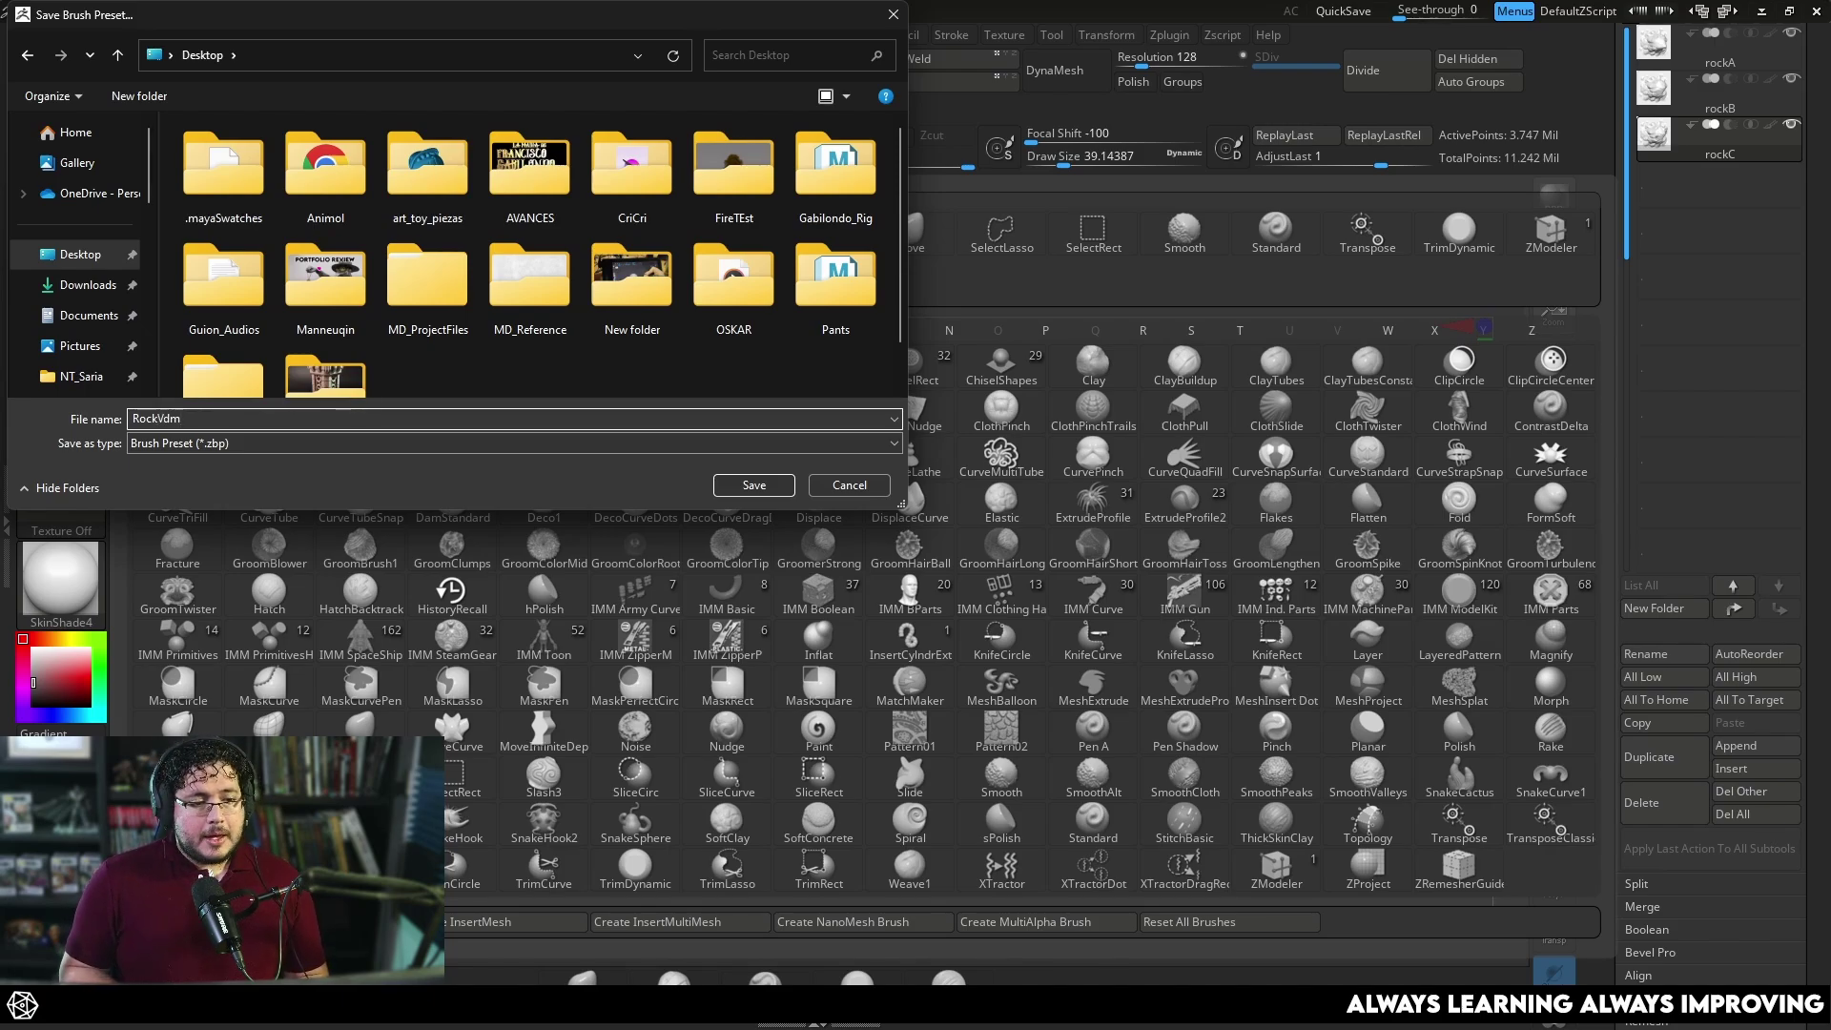
key("Return")
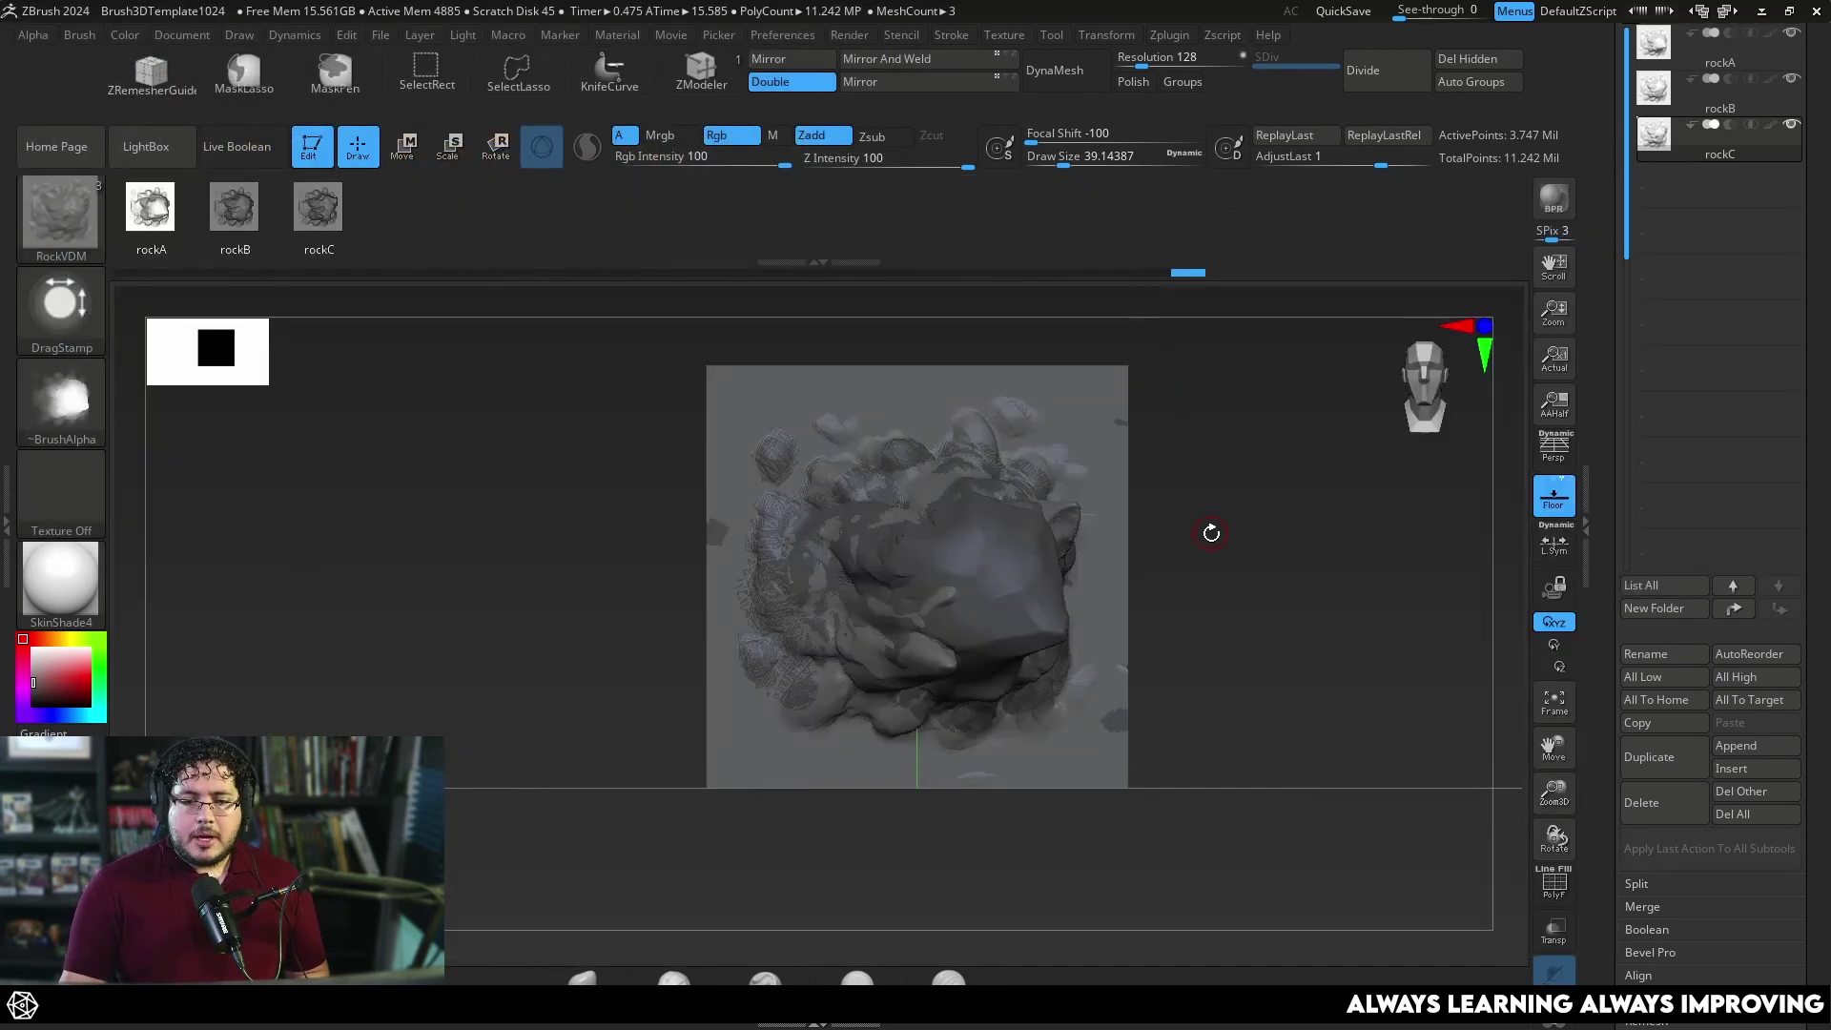
Open the QS_3108_UH.zpr creature project from the QuickSave files in LightBox.
left_click_drag(1211, 531, 936, 615)
left_click_drag(1812, 210, 1806, 599)
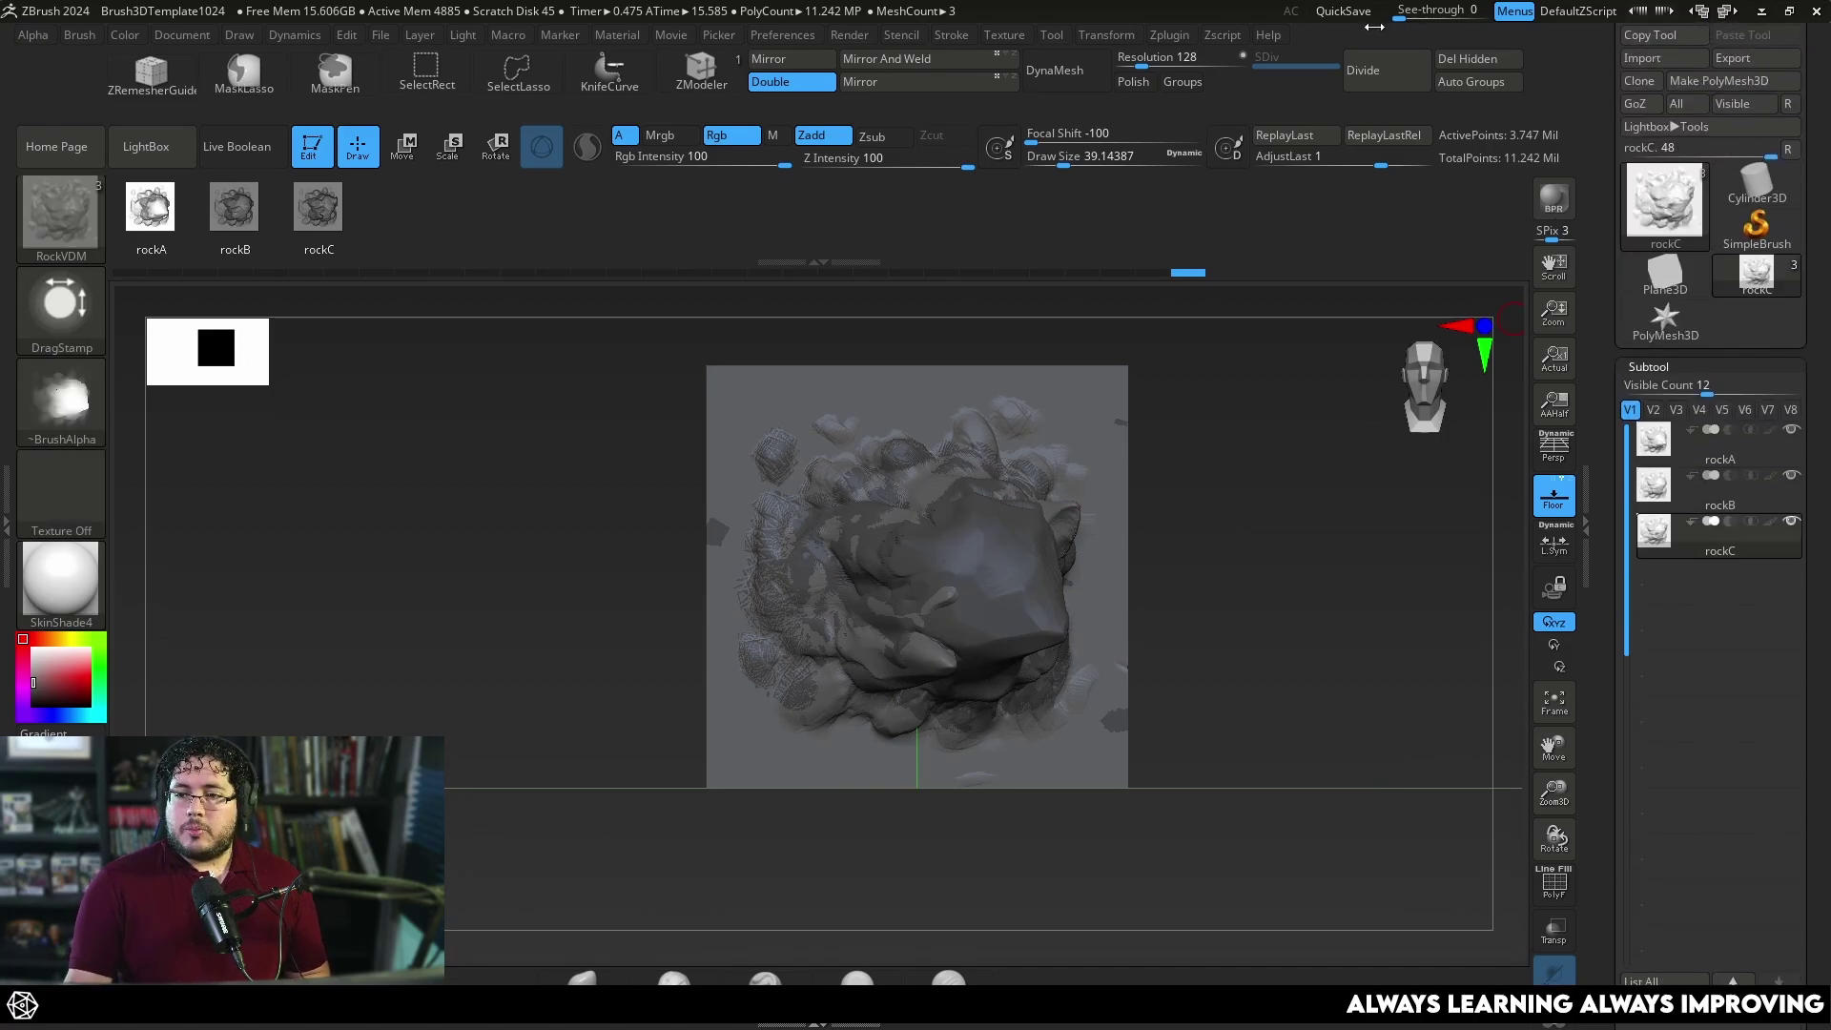
left_click(146, 146)
left_click(893, 298)
scroll(1183, 460, "down", 1)
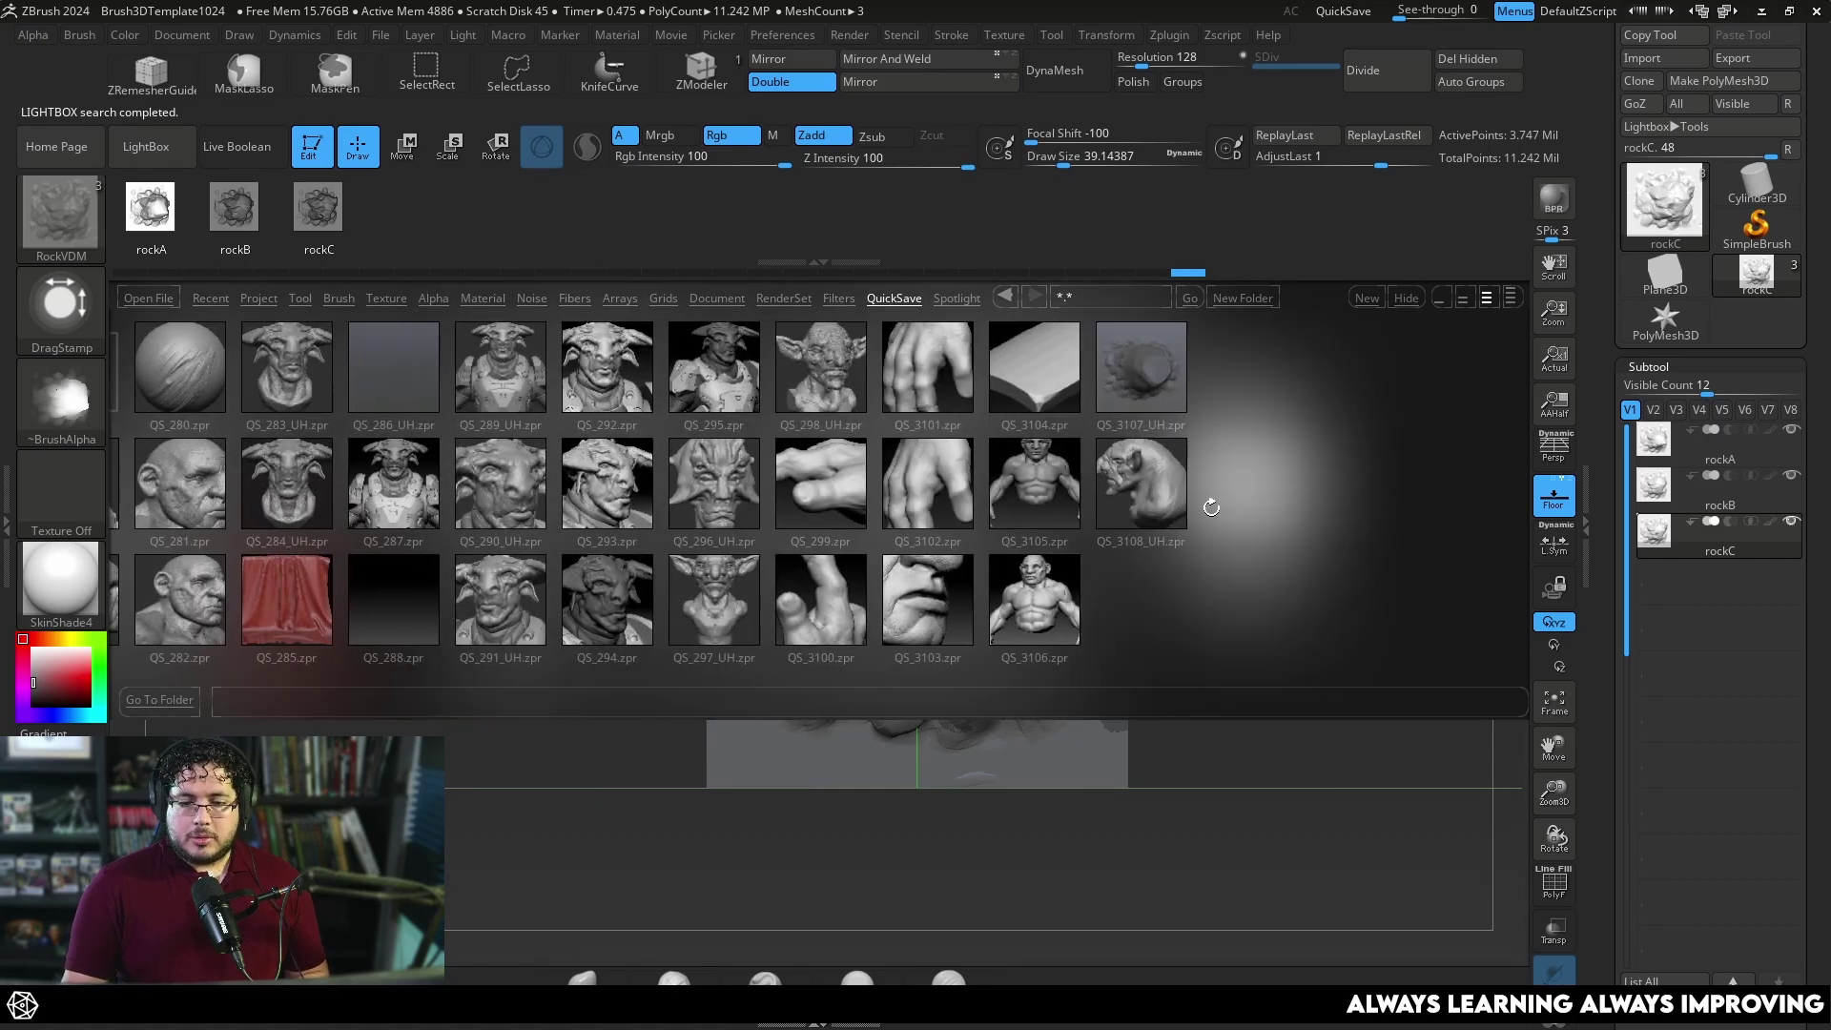
double_click(1151, 516)
left_click(988, 572)
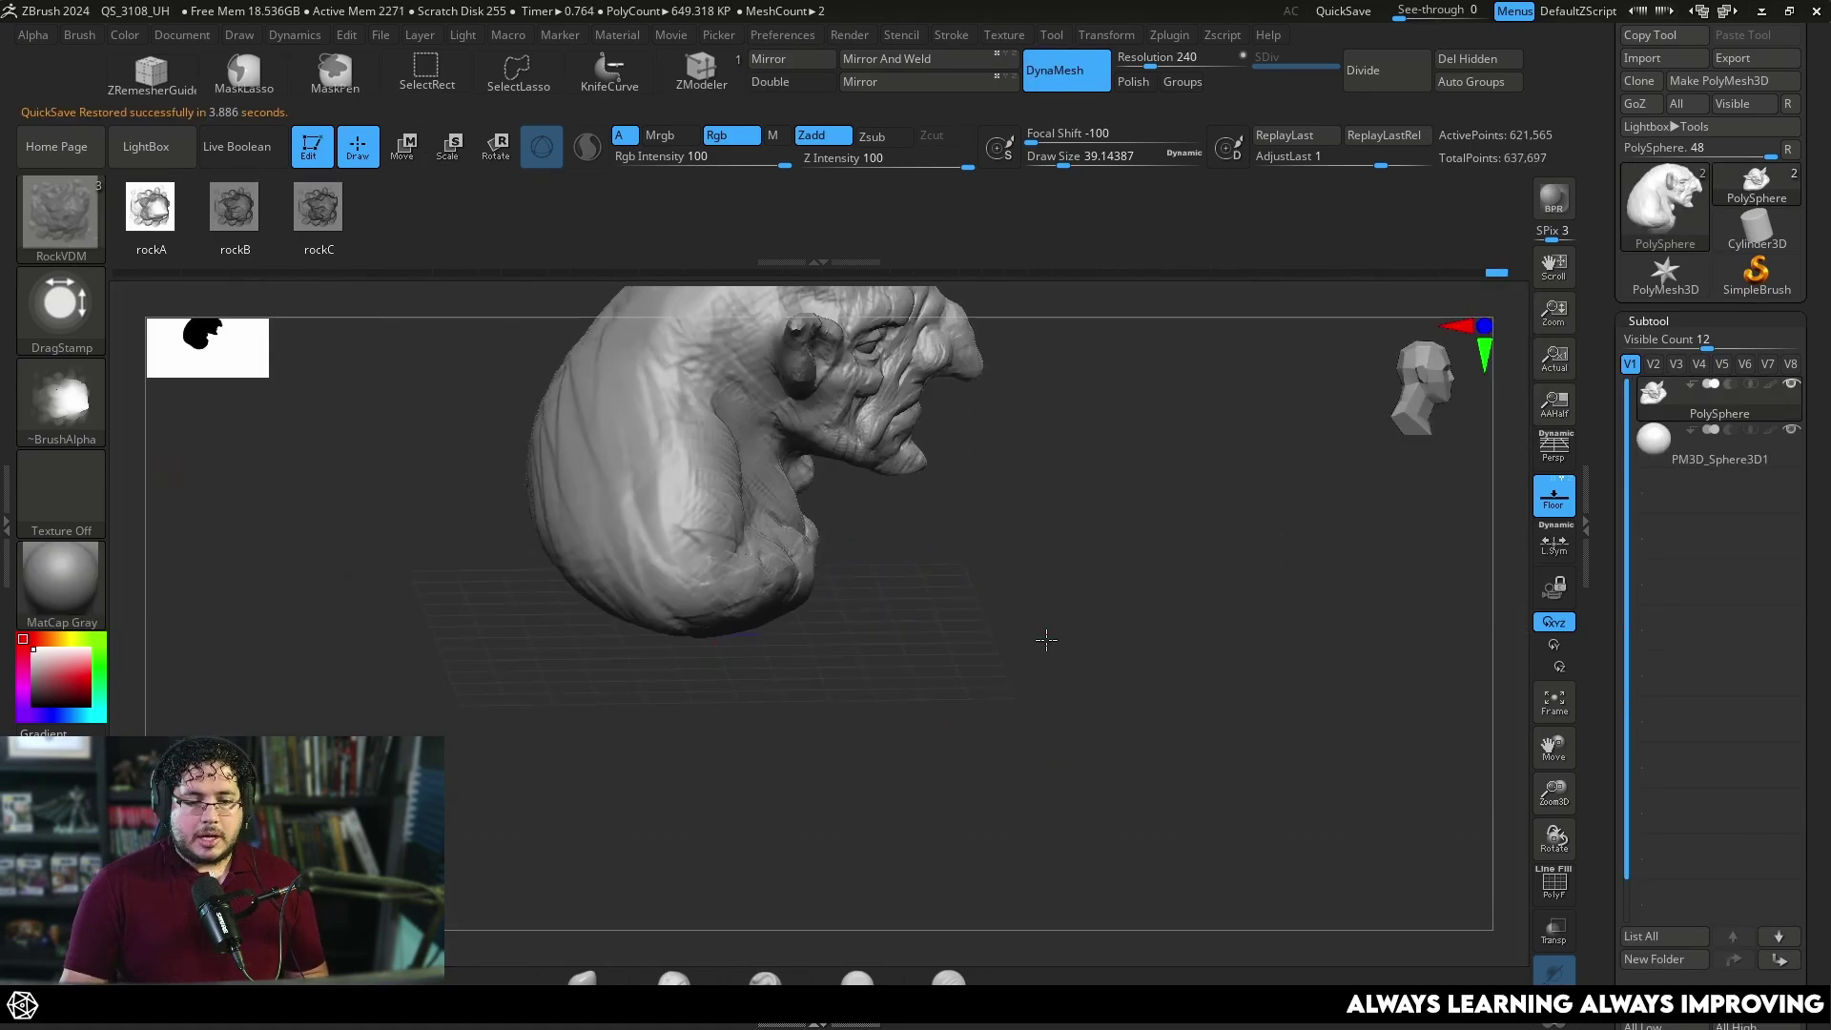
Set the RockVDM brush's stroke type to DragRect for use on the creature's back.
mouse_move(1047, 640)
left_mouse_down()
mouse_move(1050, 703)
mouse_move(1037, 419)
left_mouse_up()
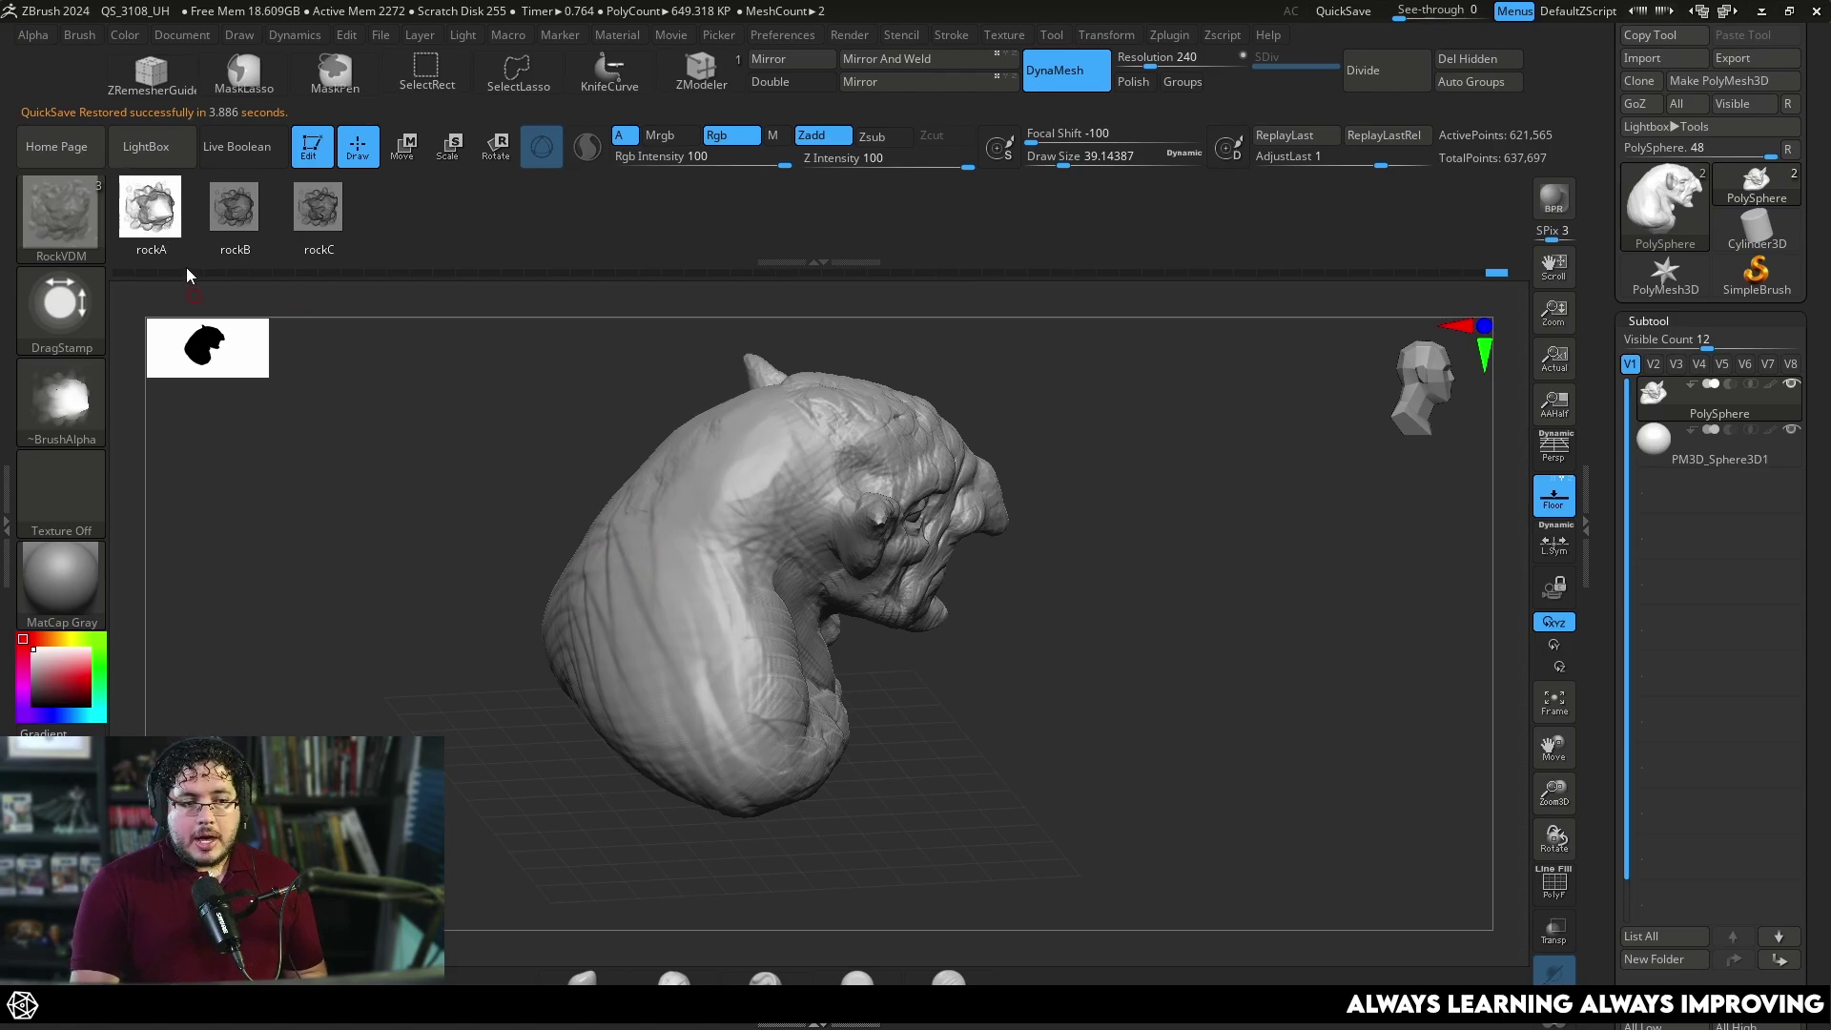
left_click_drag(960, 740, 1035, 806)
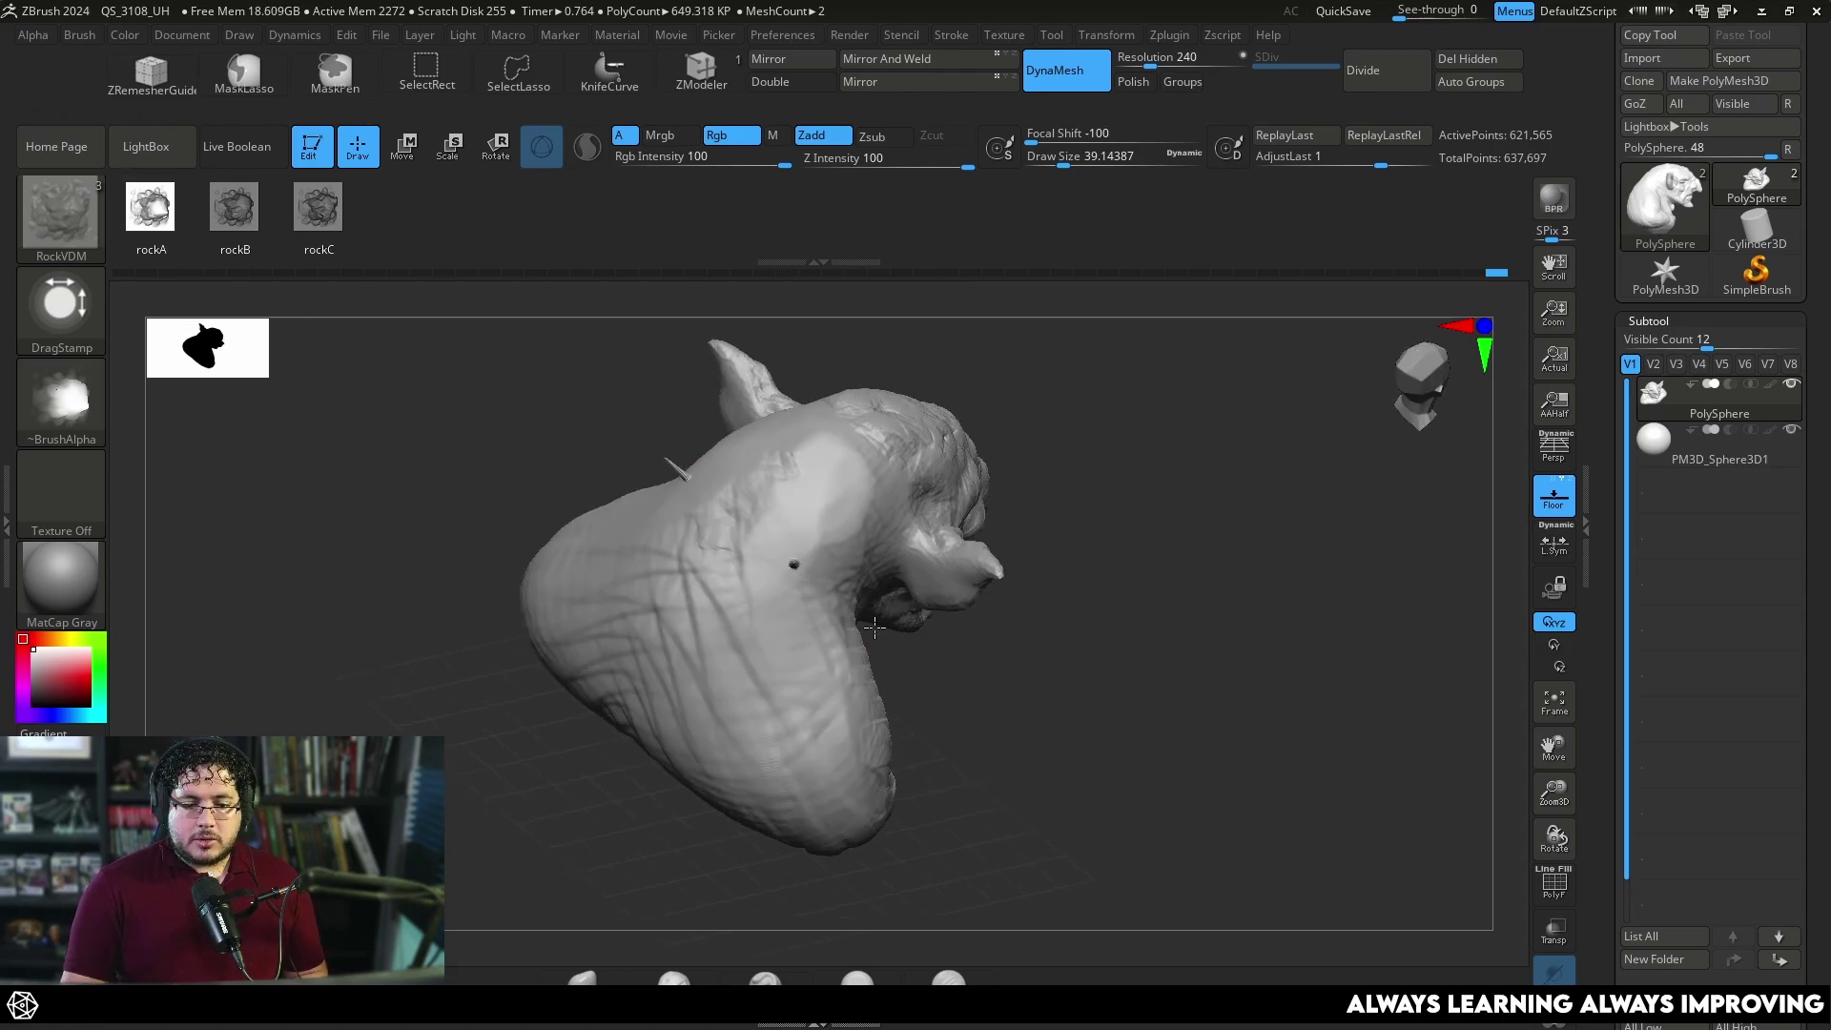
left_click(61, 303)
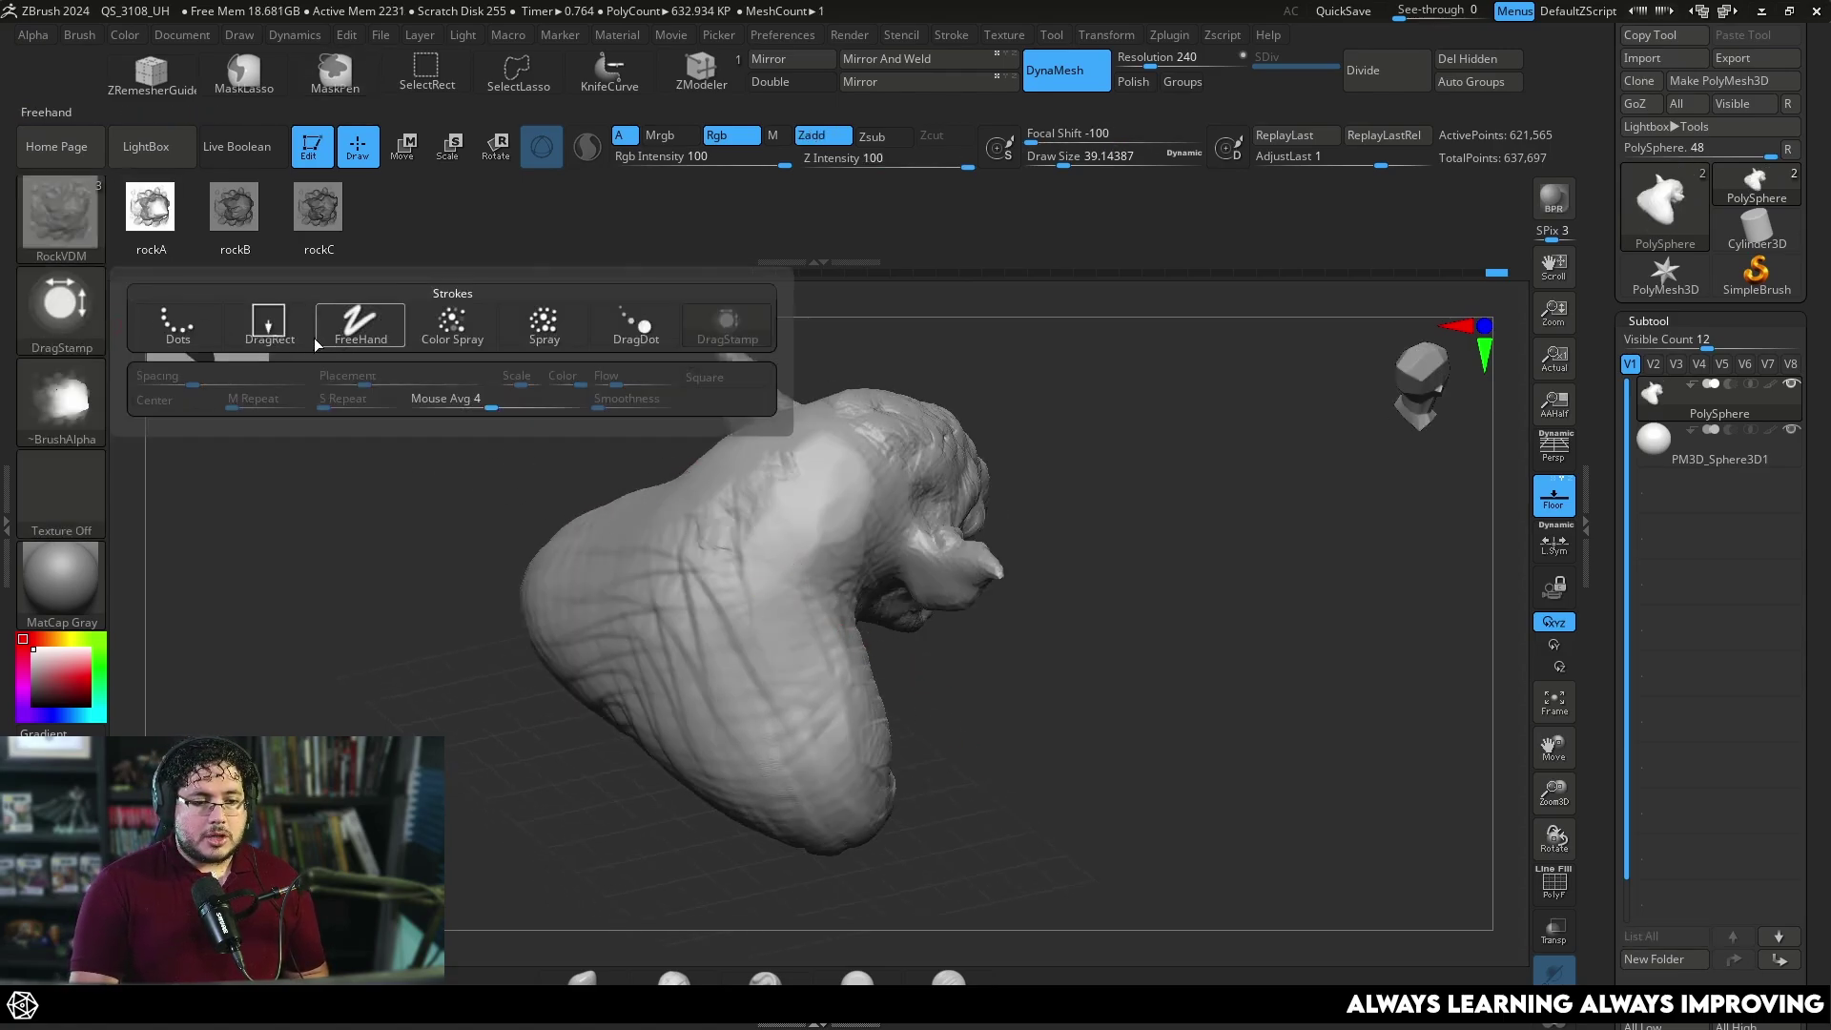
left_click(270, 324)
Try stamping the rockA shape onto the creature's upper back with the RockVDM brush.
left_click_drag(790, 546, 859, 589)
left_click_drag(1188, 758, 1117, 693)
right_click_drag(1117, 694, 877, 493)
right_click_drag(621, 740, 1222, 756)
right_click_drag(935, 577, 1186, 860)
right_click_drag(830, 534, 988, 676)
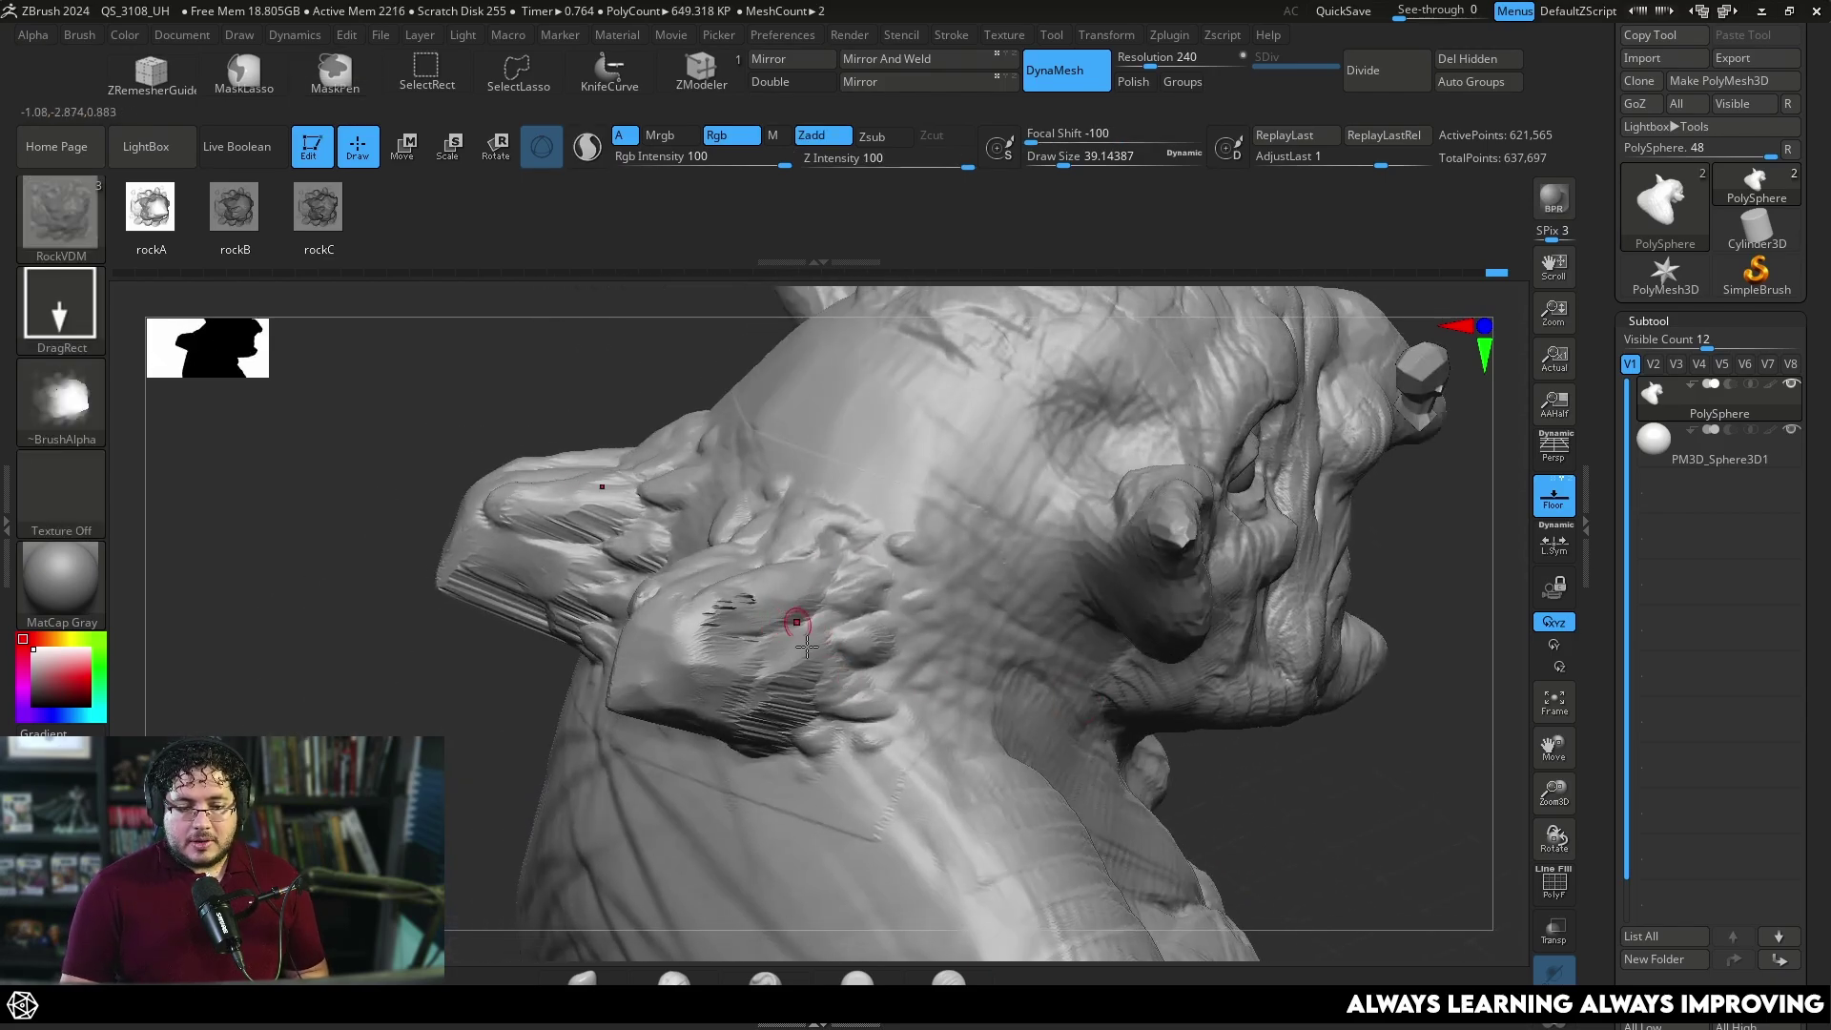
right_click_drag(818, 657, 1318, 631)
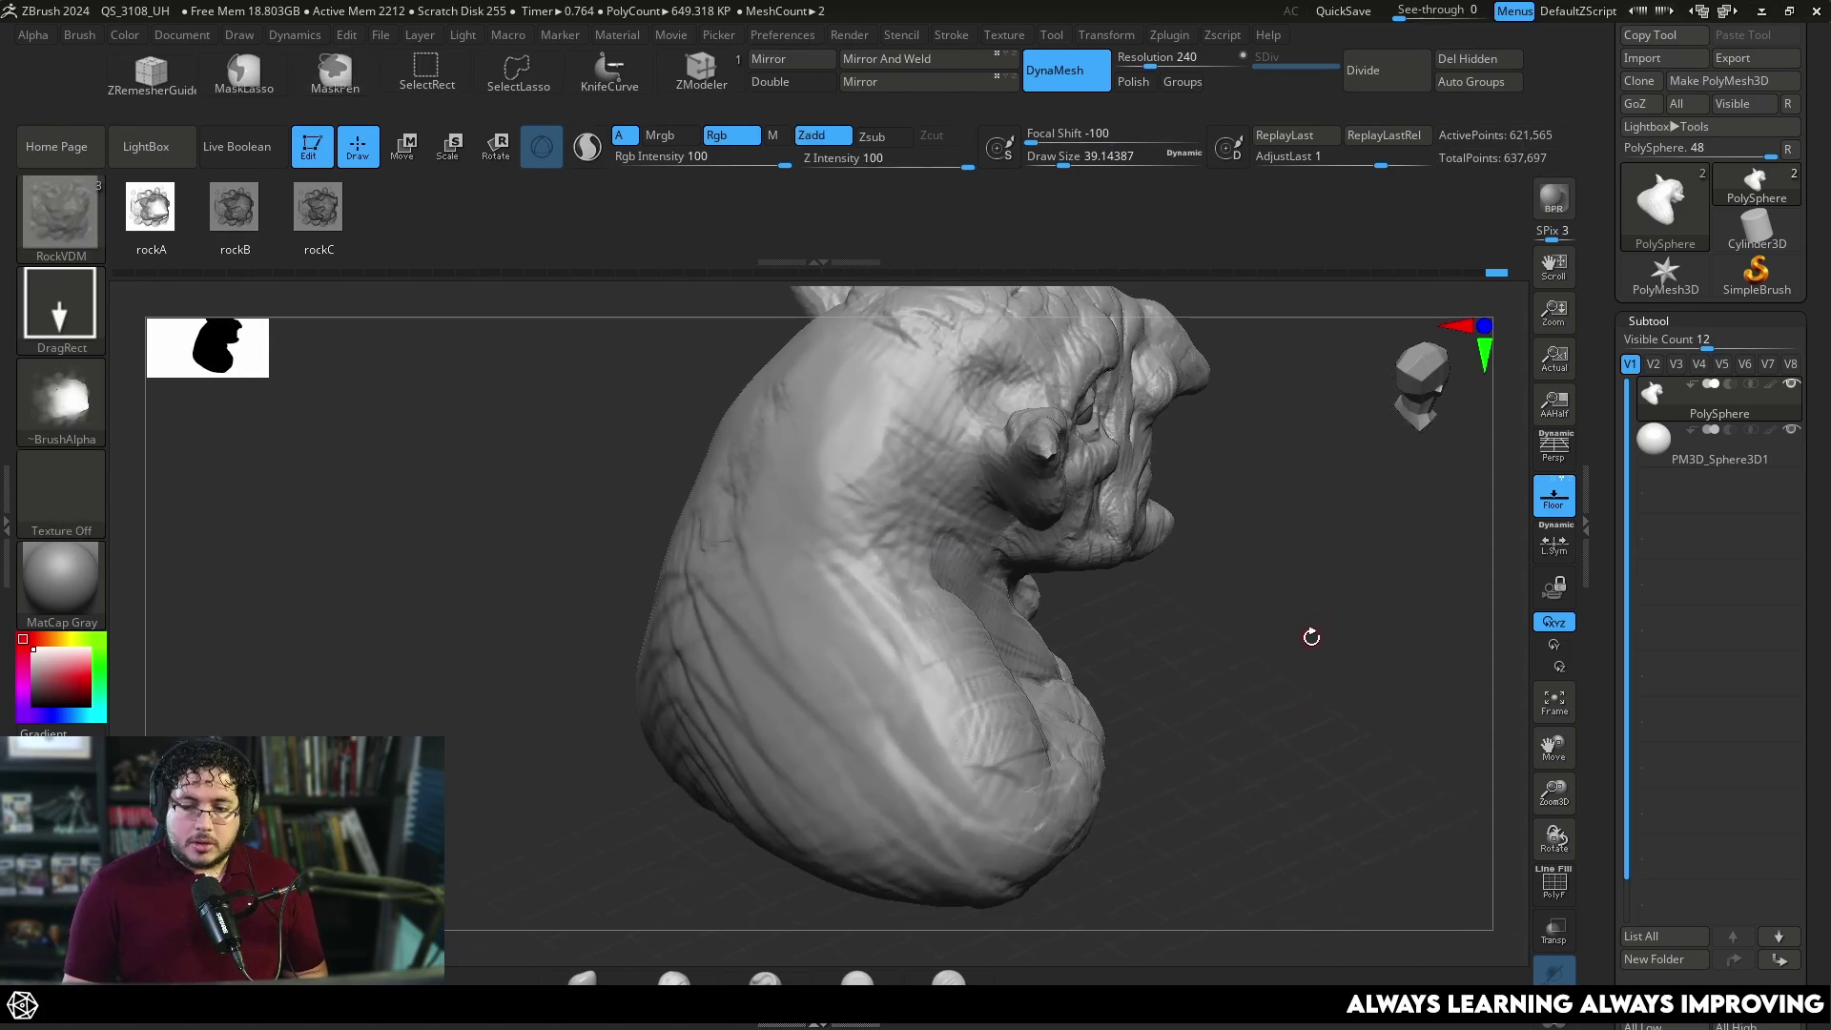
Subdivide the creature mesh once, try another rockA stamp on its back and undo that stamp.
key("ctrl+d")
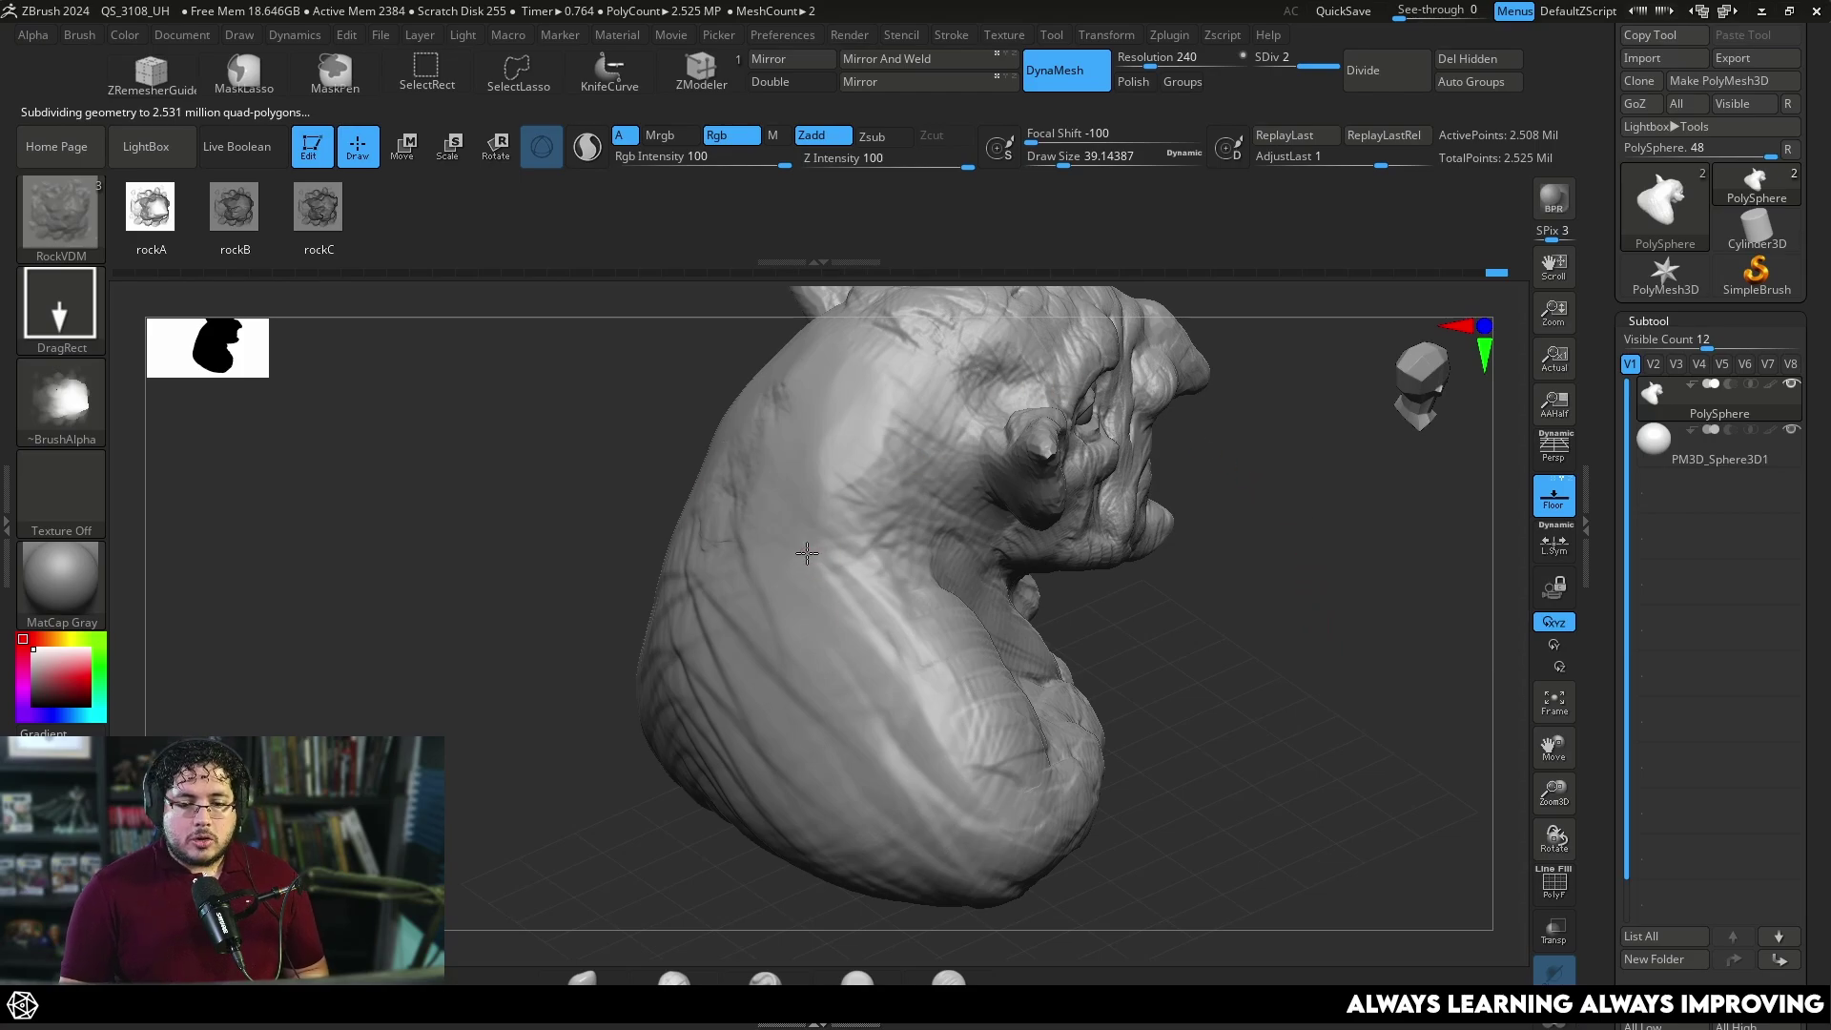
right_click_drag(807, 555, 1025, 572)
right_click_drag(1046, 409, 1088, 544)
mouse_move(897, 548)
right_mouse_down()
mouse_move(1006, 534)
mouse_move(1063, 462)
mouse_move(1091, 523)
mouse_move(887, 584)
mouse_move(1059, 477)
mouse_move(1128, 462)
mouse_move(1085, 449)
right_mouse_up()
key("ctrl+z")
Stamp the rockB and rockC shapes onto the creature's upper back with the RockVDM brush.
left_click(233, 211)
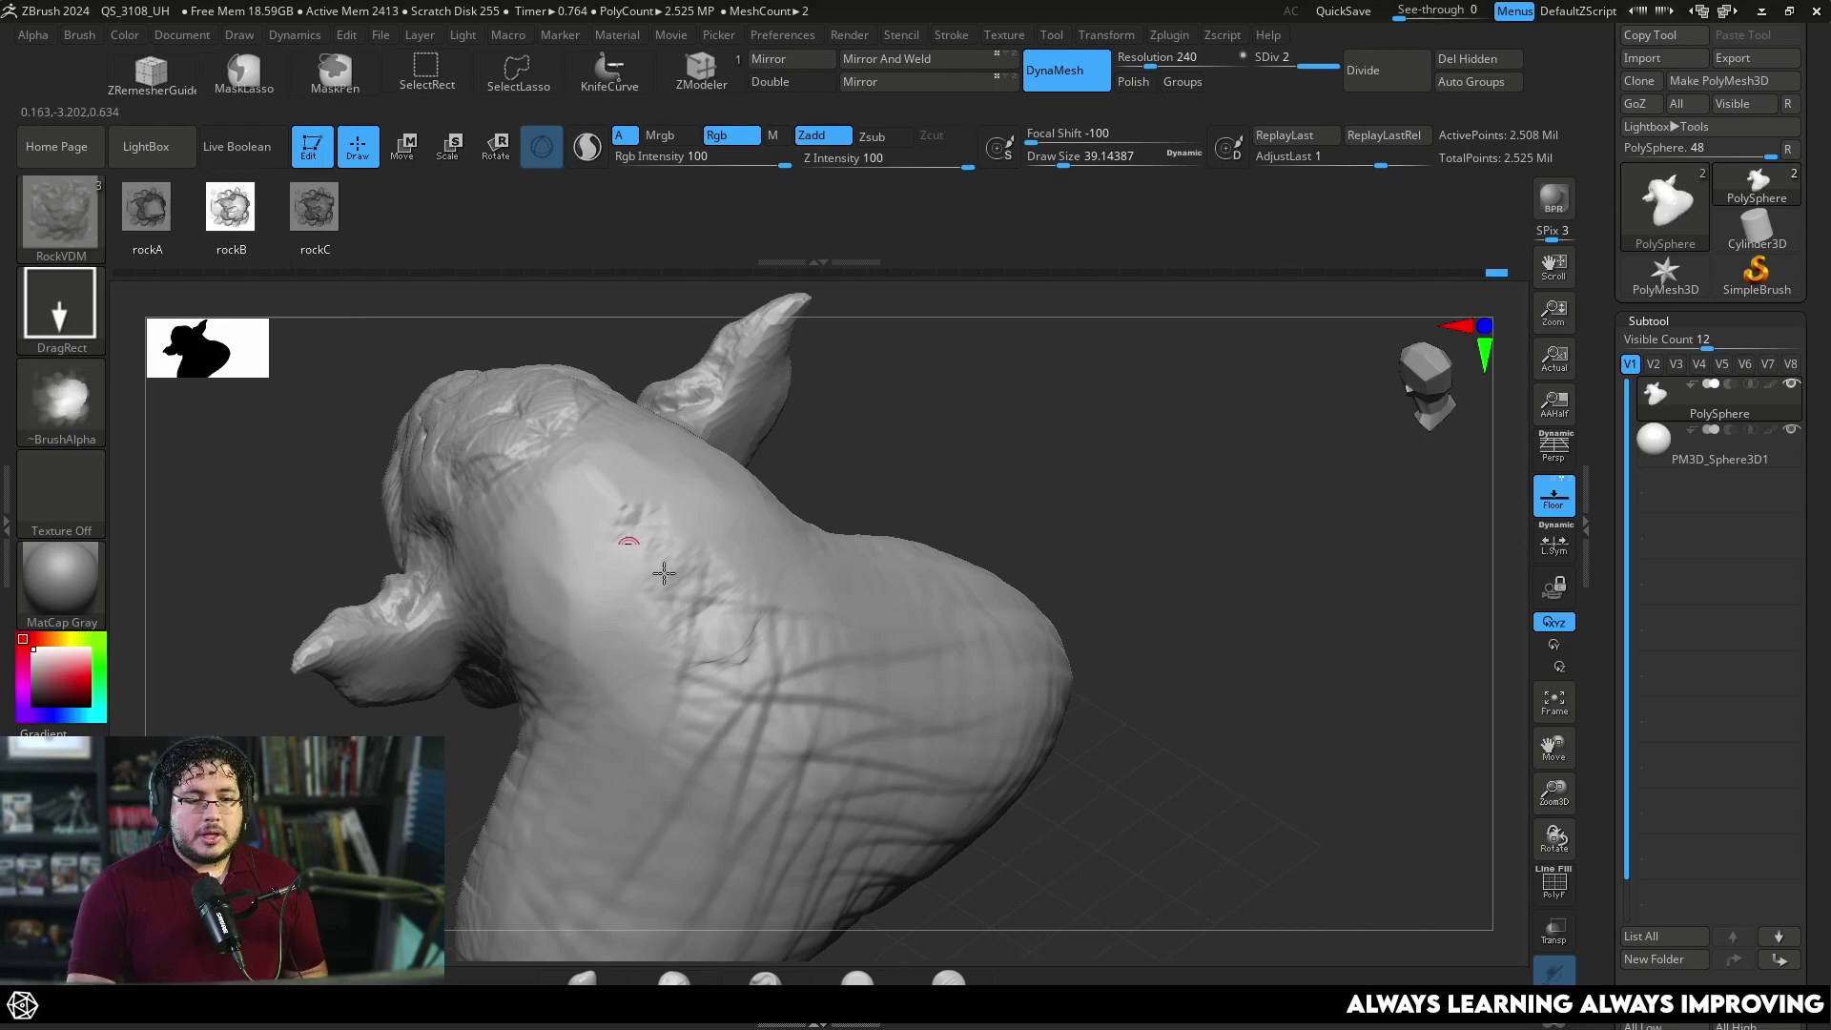
left_click_drag(660, 622, 730, 654)
left_click_drag(954, 391, 1049, 467)
left_click(330, 232)
left_click_drag(634, 744, 677, 777)
right_click_drag(1136, 519, 998, 490)
Switch the RockVDM brush back to rockA and stamp it beside the existing rocks on the creature's back.
left_click(152, 206)
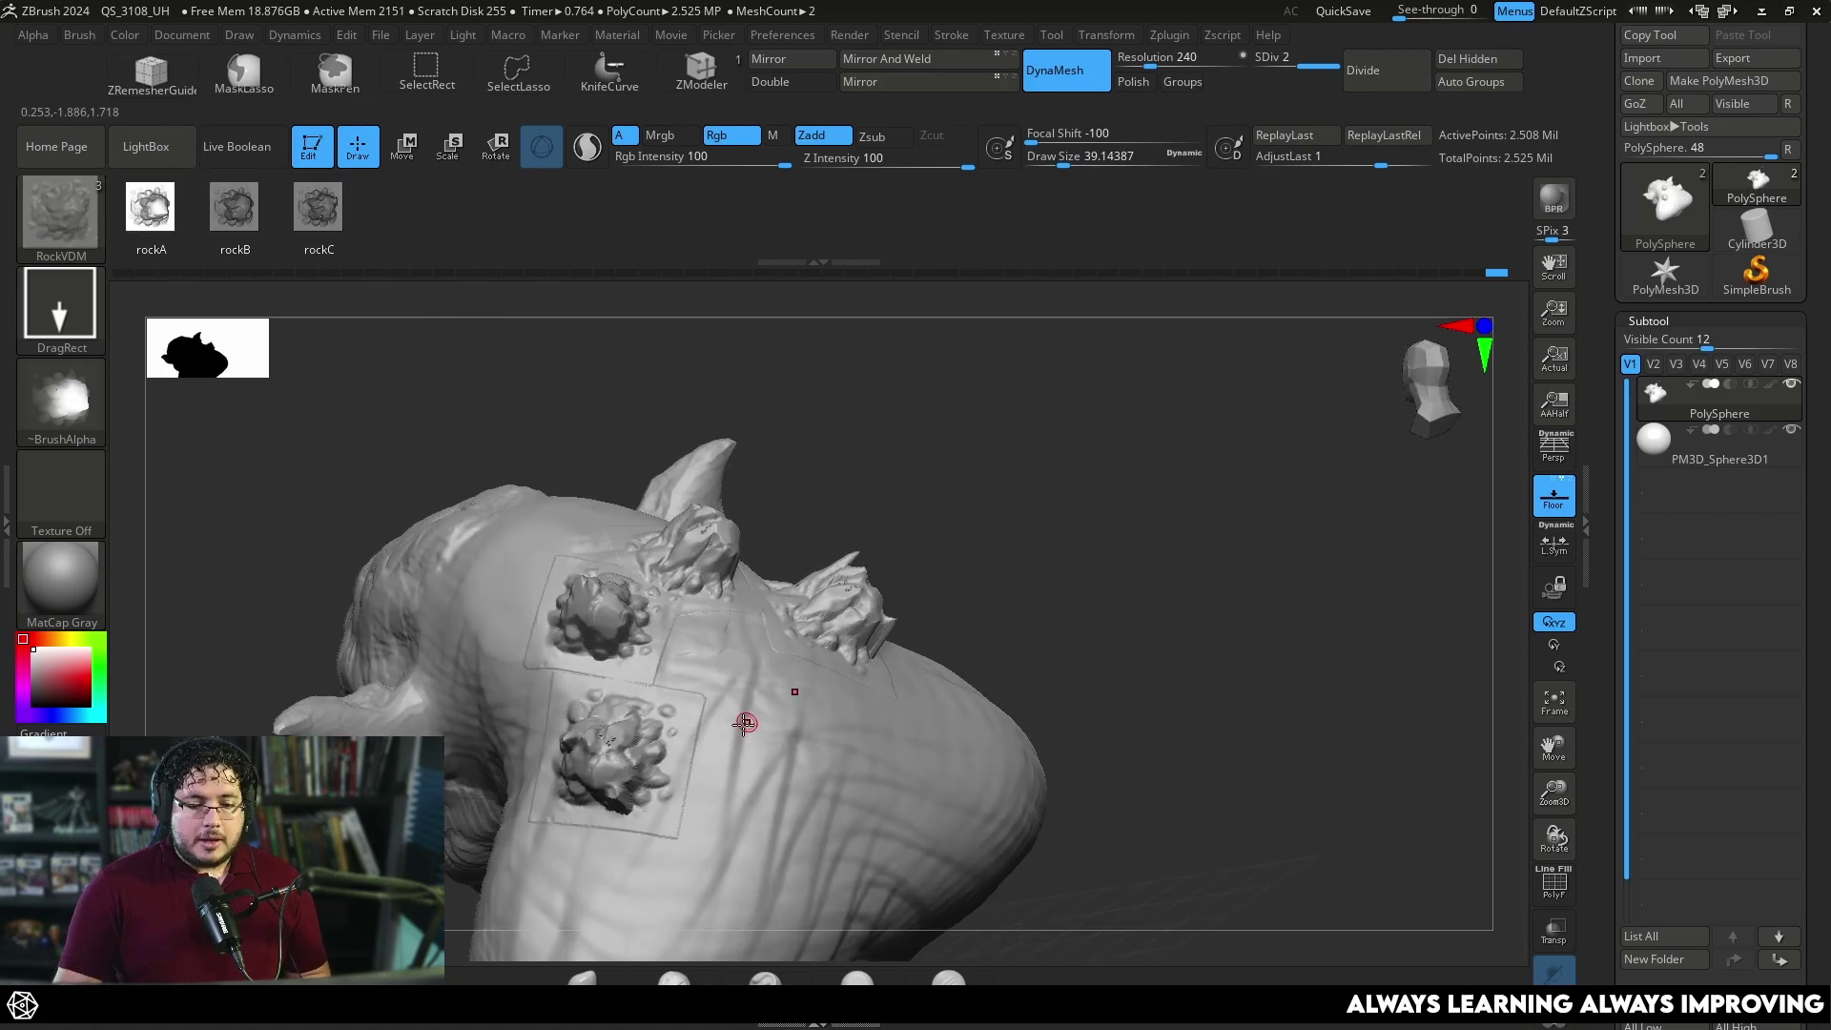
left_click_drag(740, 724, 813, 759)
mouse_move(814, 759)
right_mouse_down()
mouse_move(1197, 565)
mouse_move(1133, 678)
mouse_move(1198, 589)
mouse_move(1228, 697)
mouse_move(1065, 592)
right_mouse_up()
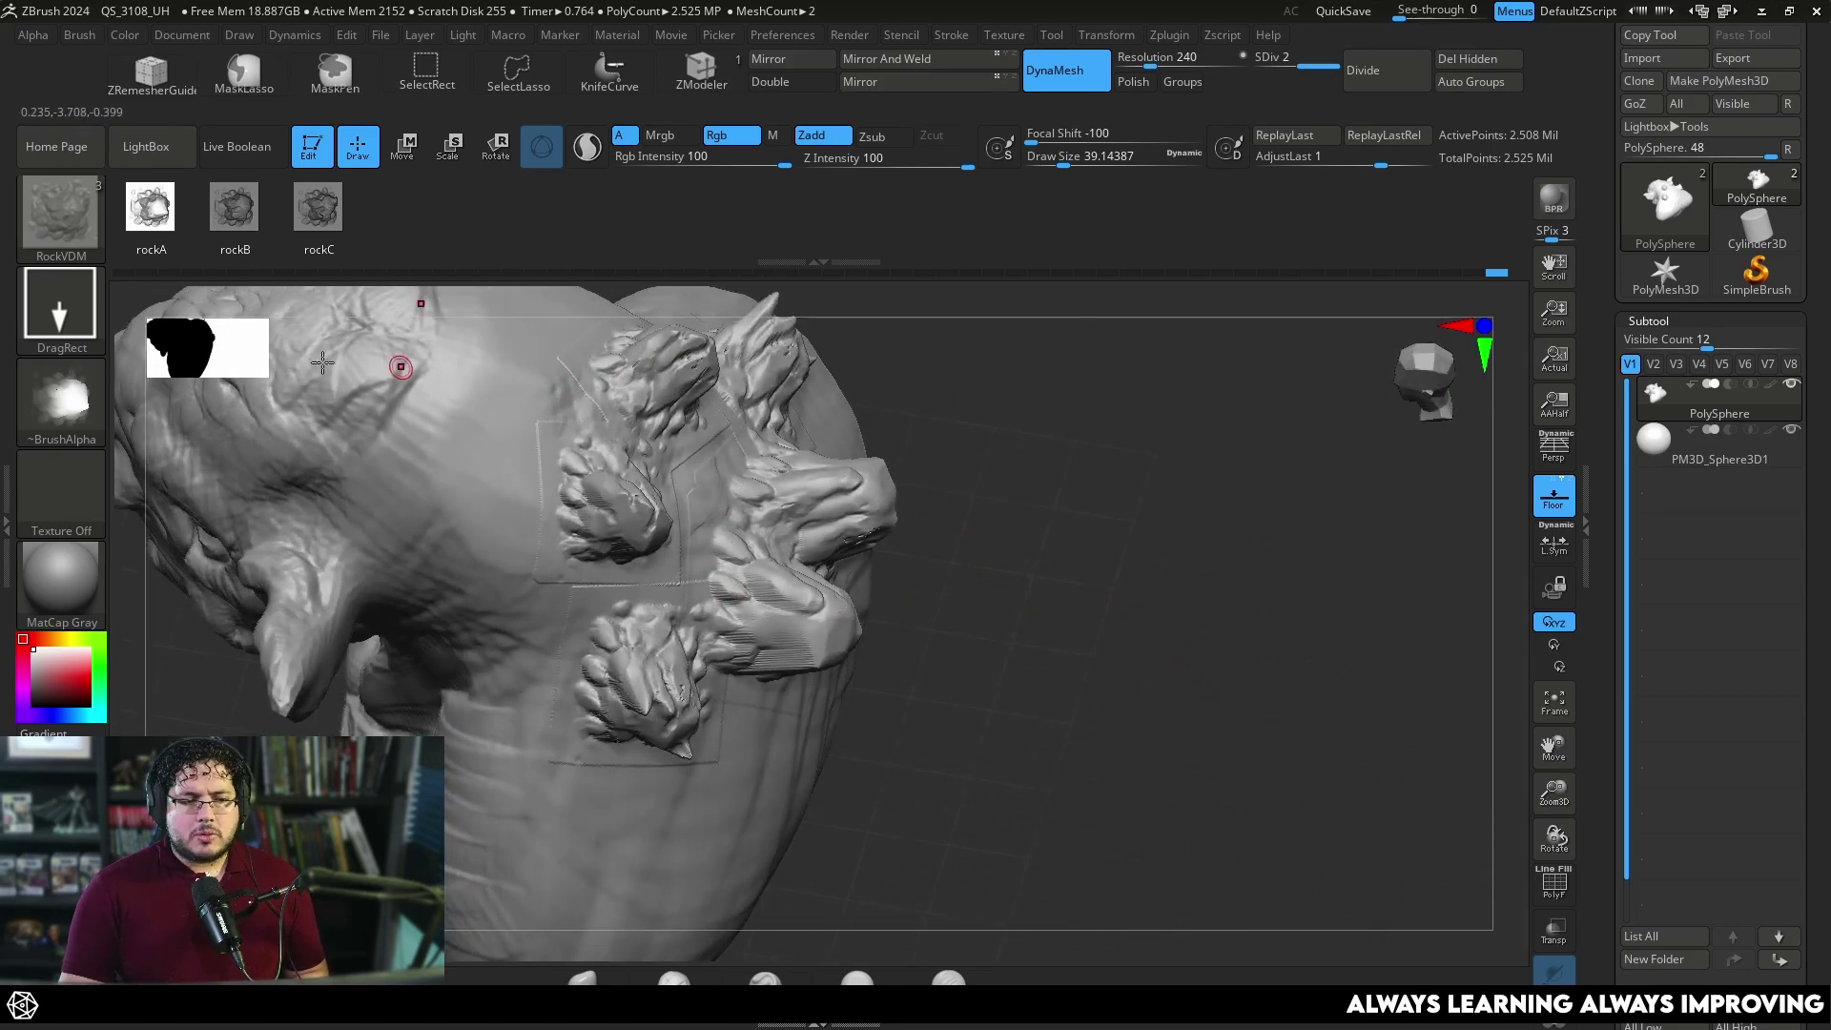
Try stamping the Scale3 alpha of the ChiselCreature brush onto the creature's upper back.
left_click(80, 226)
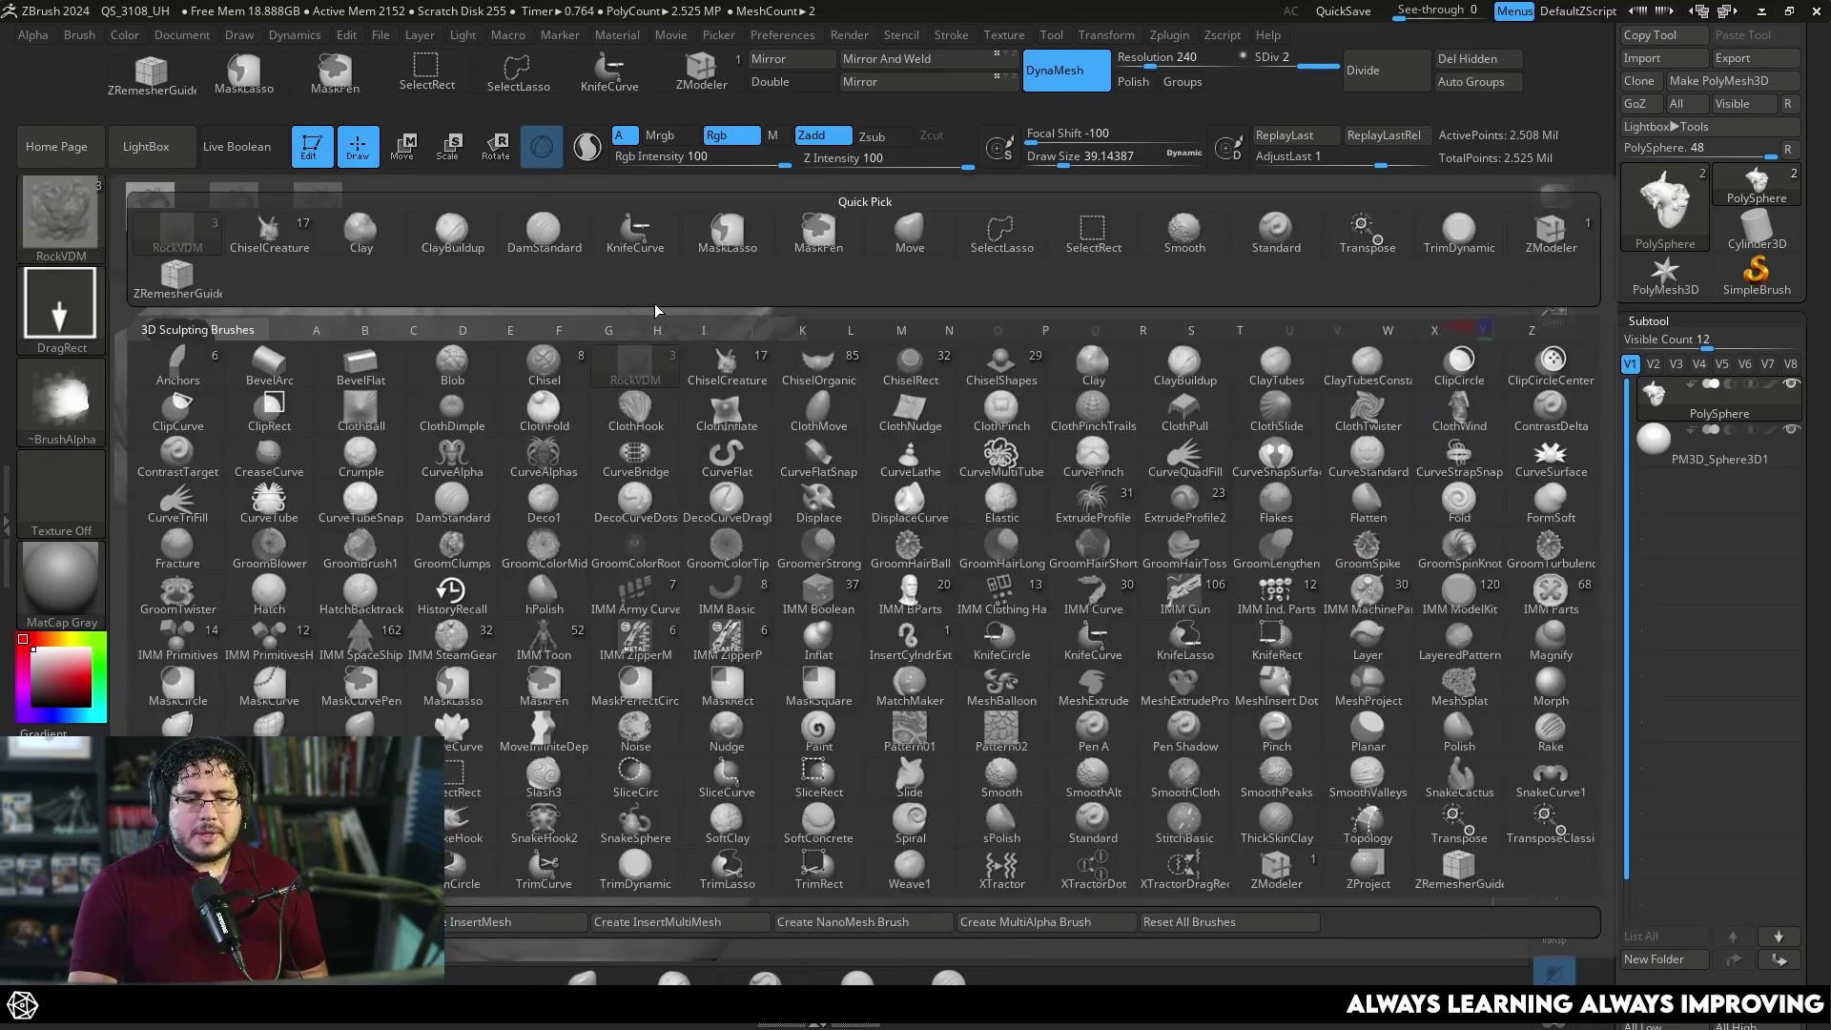
left_click(723, 369)
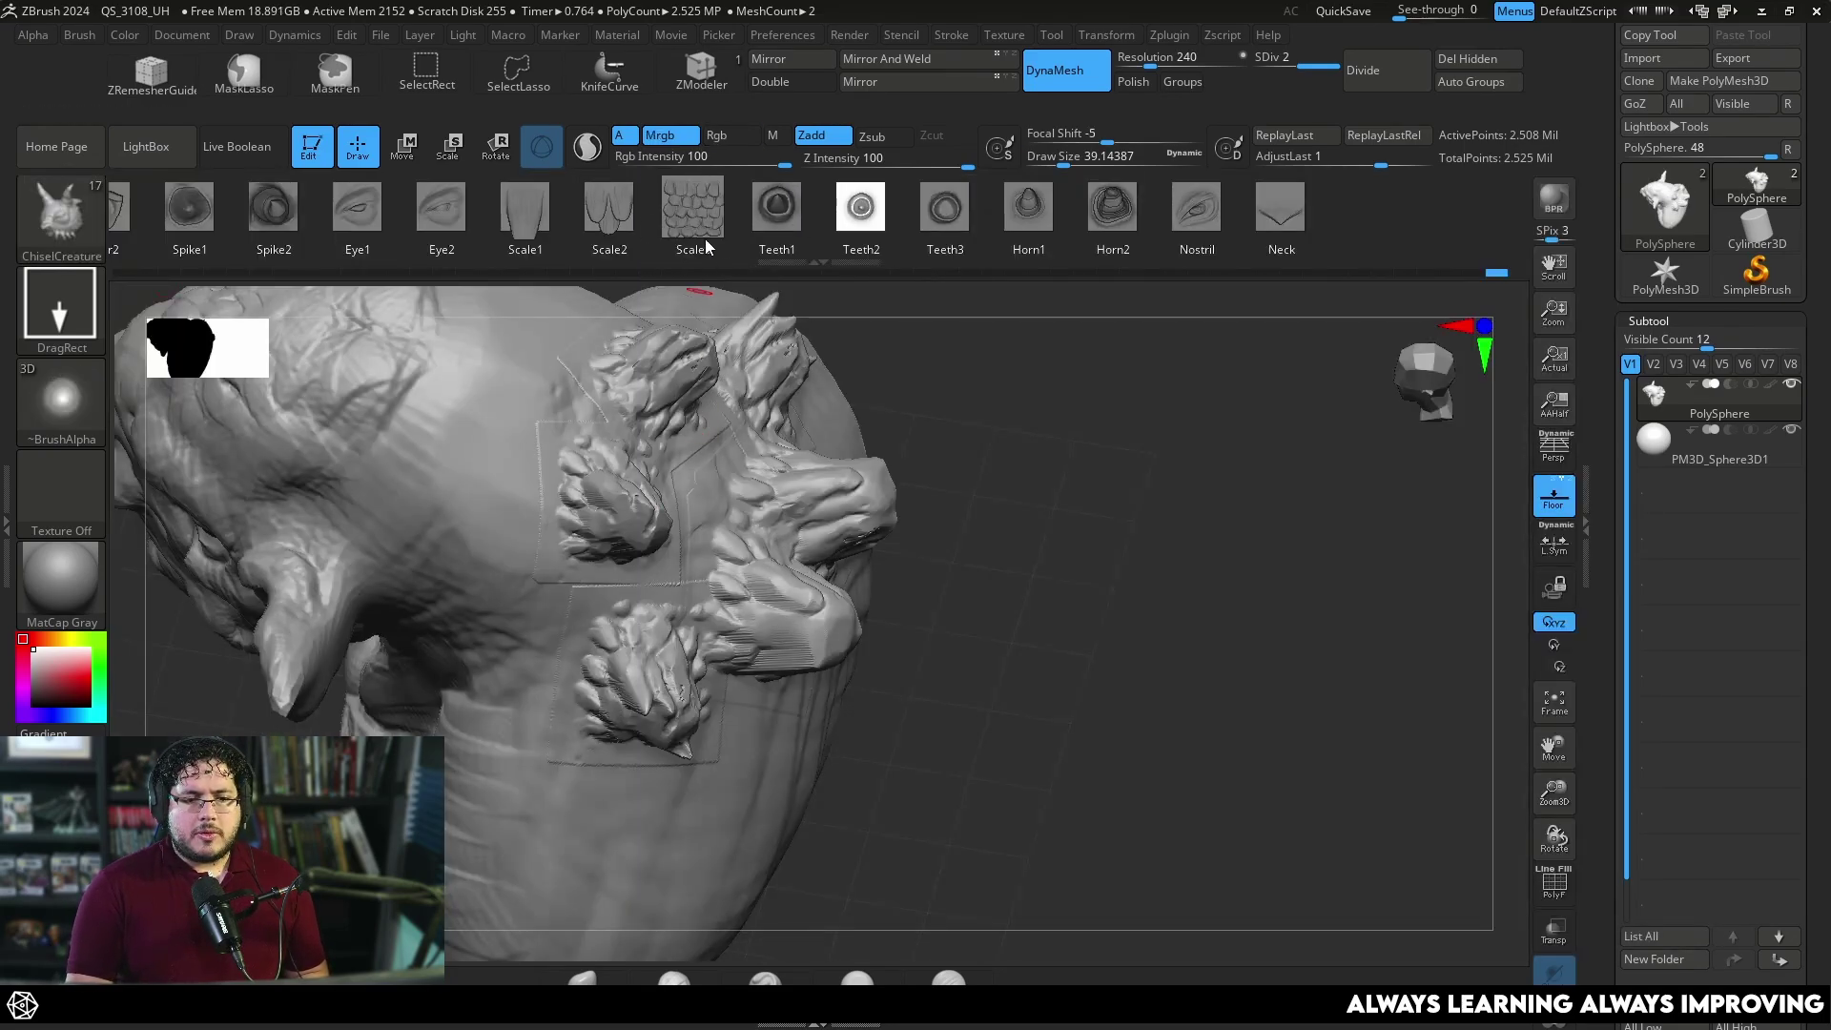
left_click(707, 243)
left_click_drag(475, 465, 527, 526)
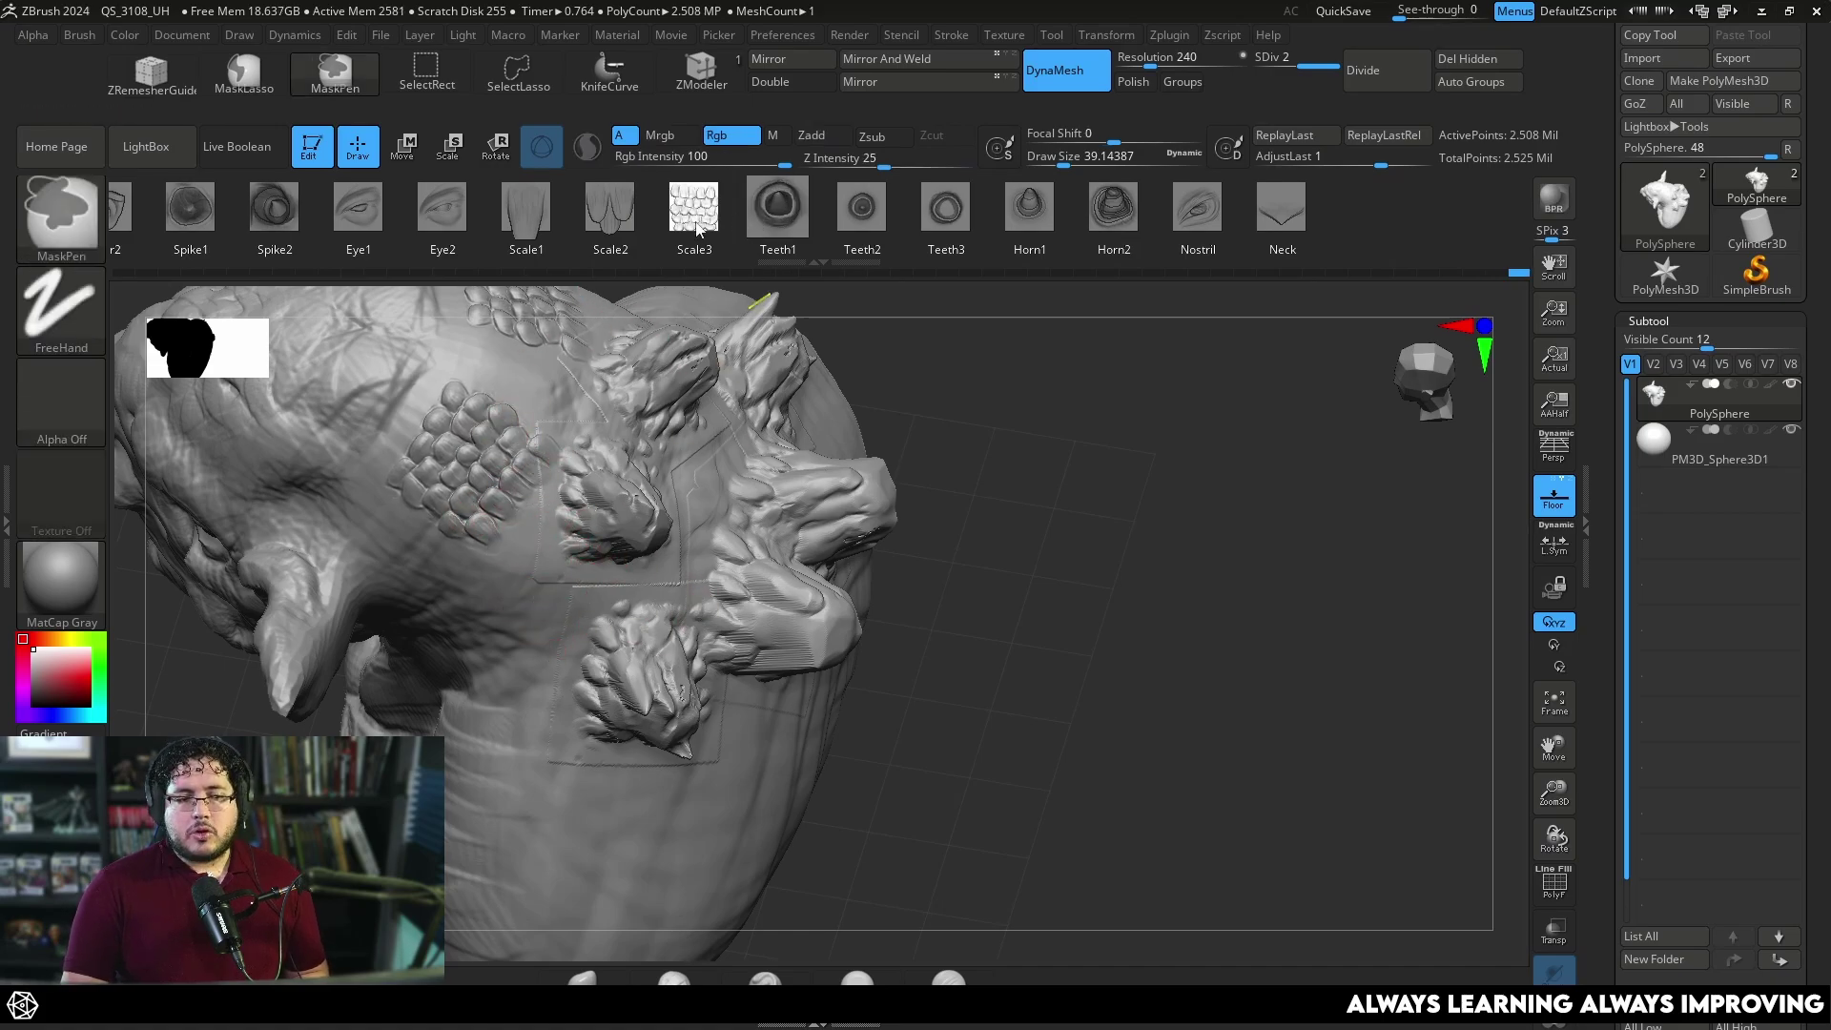
key("ctrl+z")
mouse_move(412, 479)
left_mouse_down()
mouse_move(426, 564)
mouse_move(496, 637)
mouse_move(501, 727)
left_mouse_up()
Undo the scale stamp and all earlier rock stamps on the creature's back.
key("ctrl+z")
key("ctrl+z")
key("ctrl+z")
key("ctrl+z")
key("ctrl+z")
key("ctrl+z")
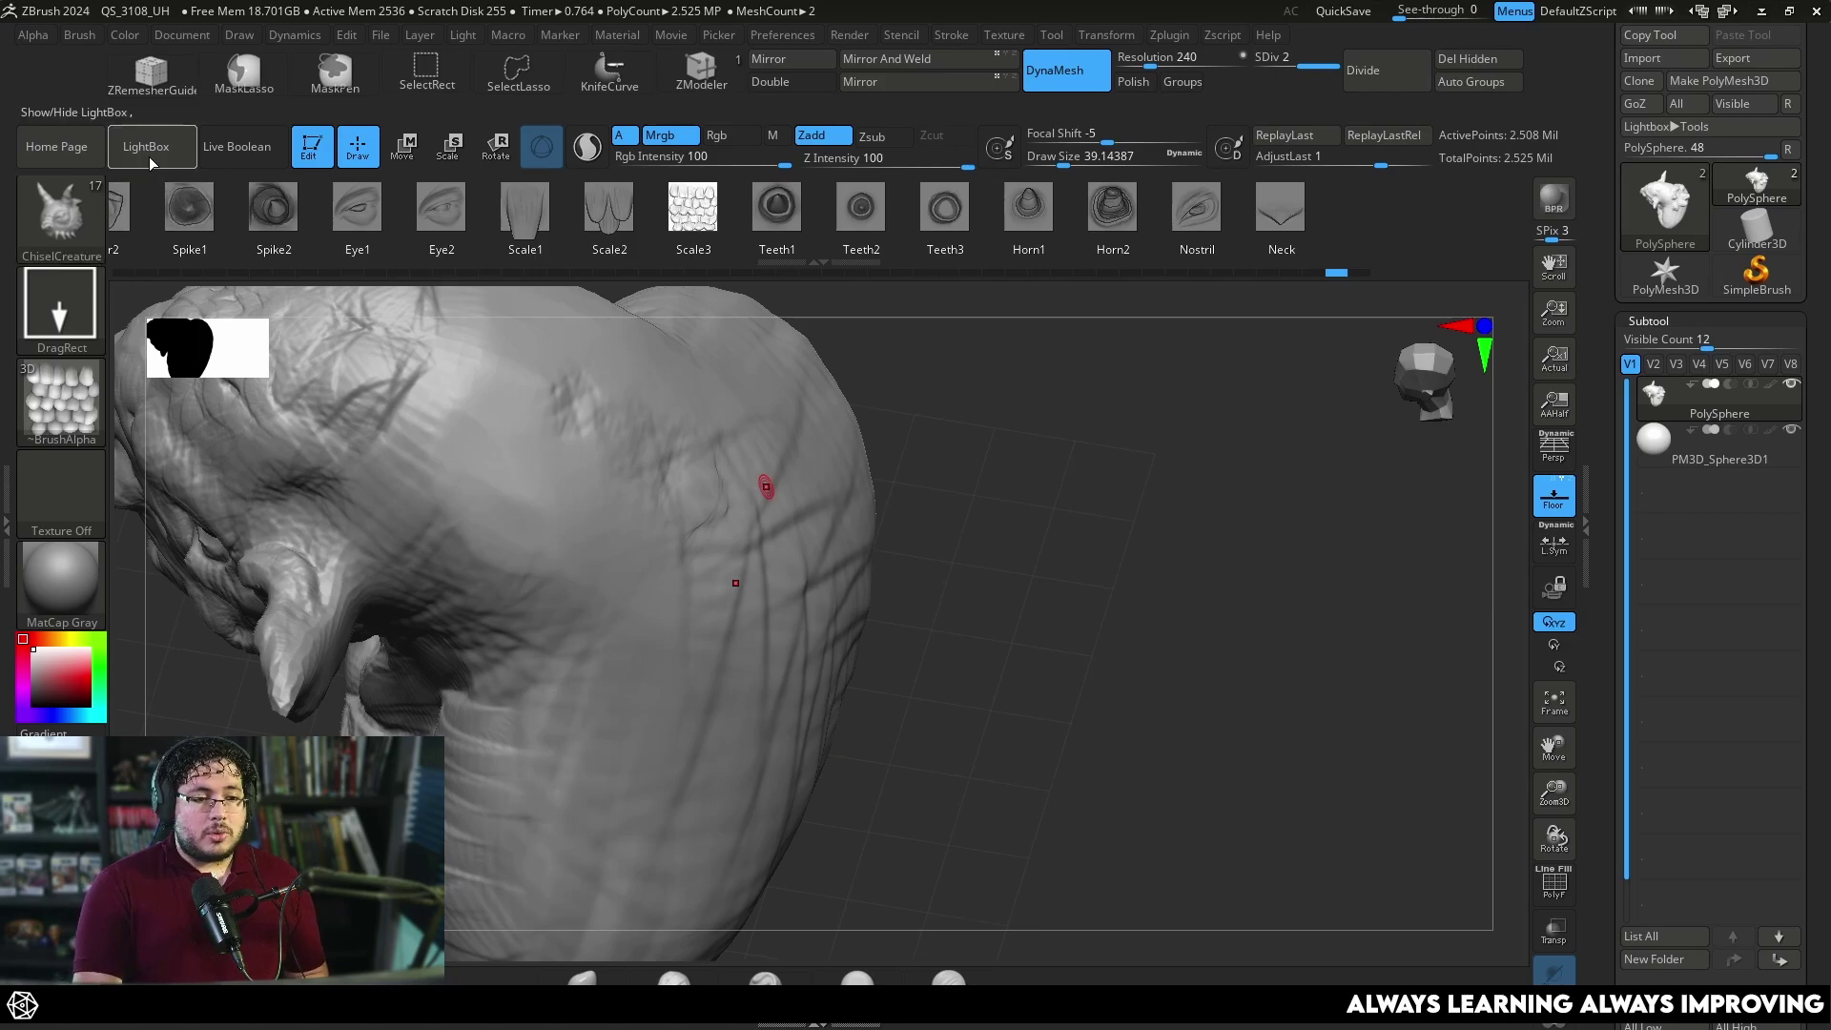
Switch back to the RockVDM brush and set its stroke to DragStamp.
left_click(95, 212)
left_click(615, 380)
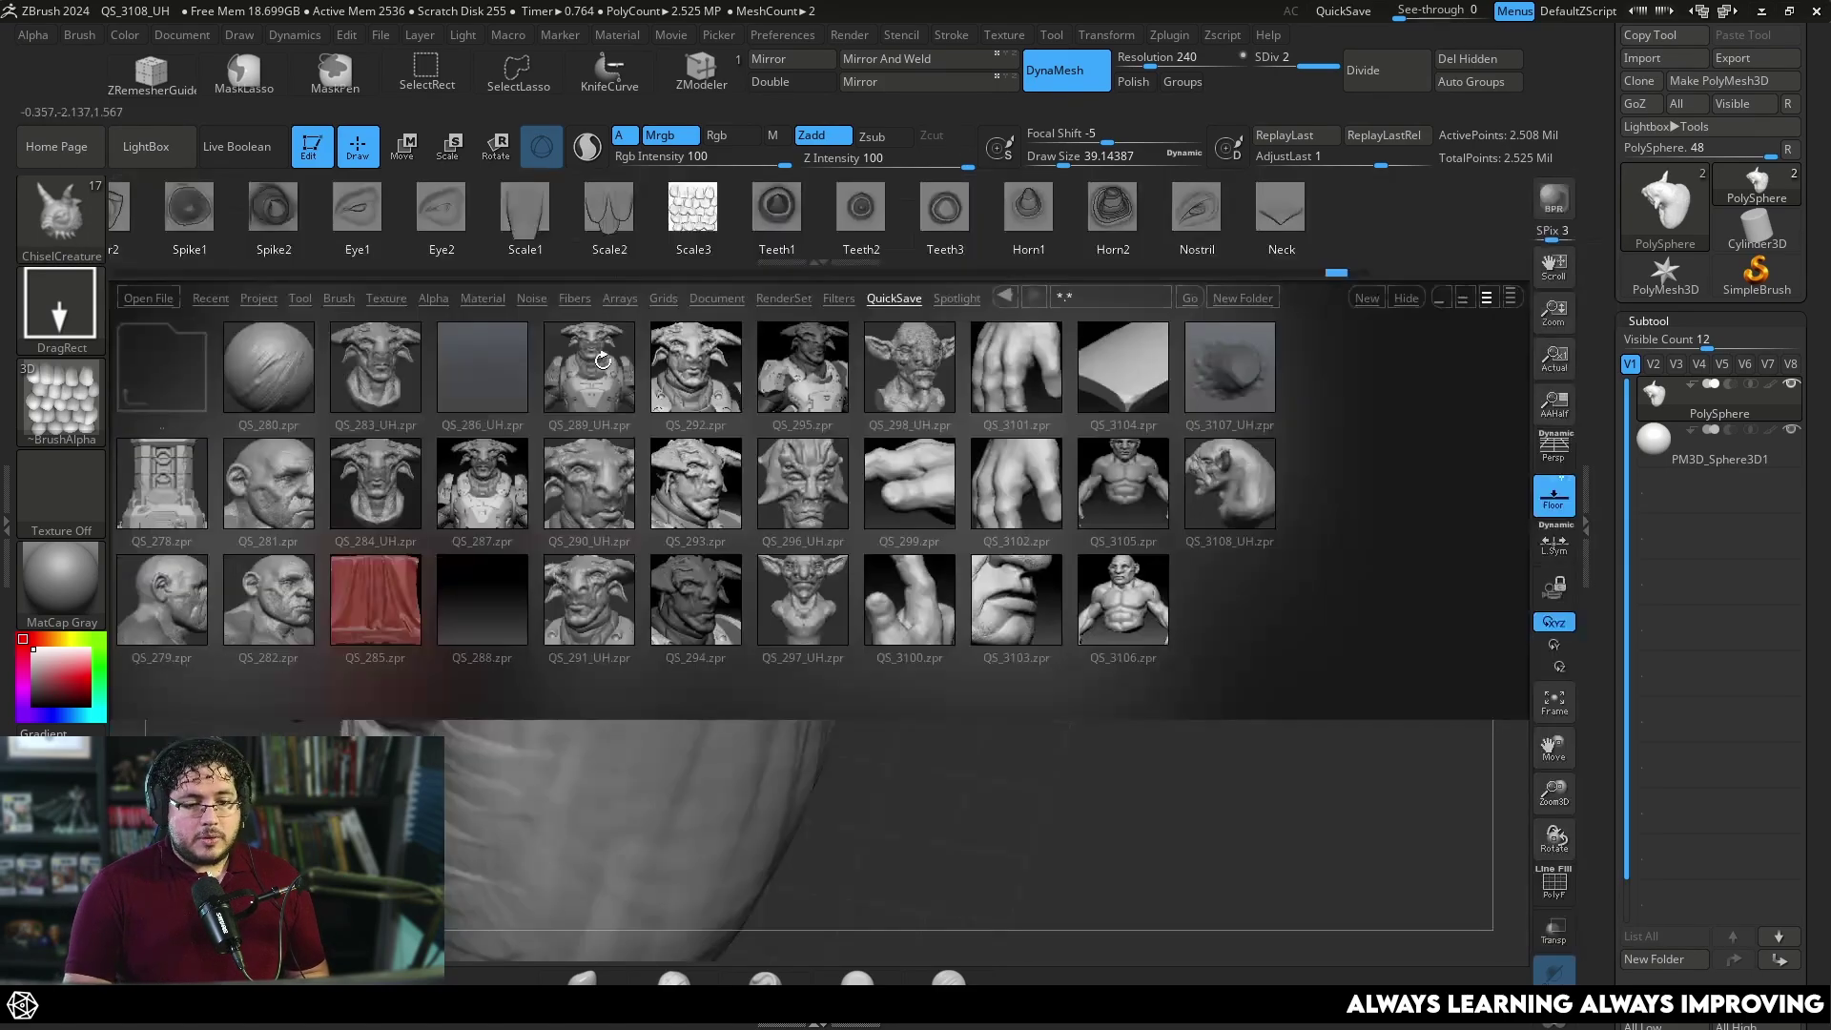
left_click(42, 307)
left_click(77, 303)
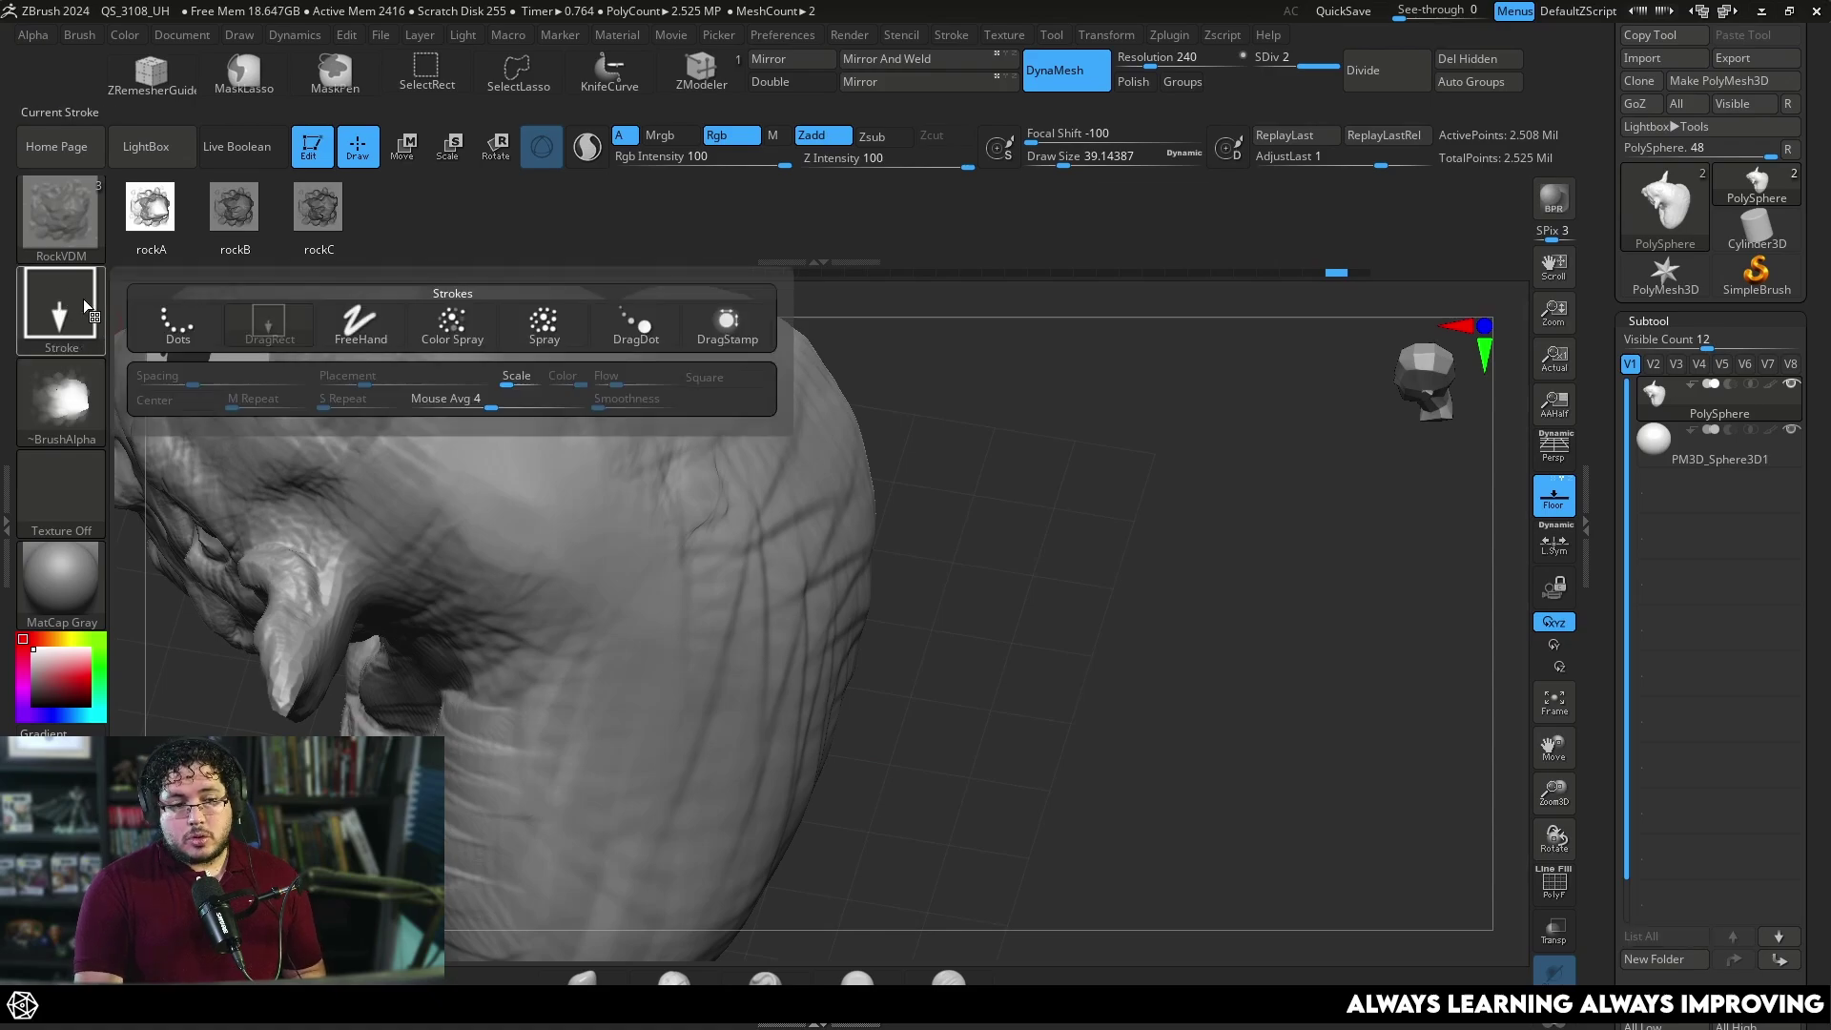
left_click(730, 330)
Try a rockA stamp on the creature's upper back with a draw size of about 293, and undo it.
right_click_drag(733, 336, 888, 501)
key("space")
left_click(889, 498)
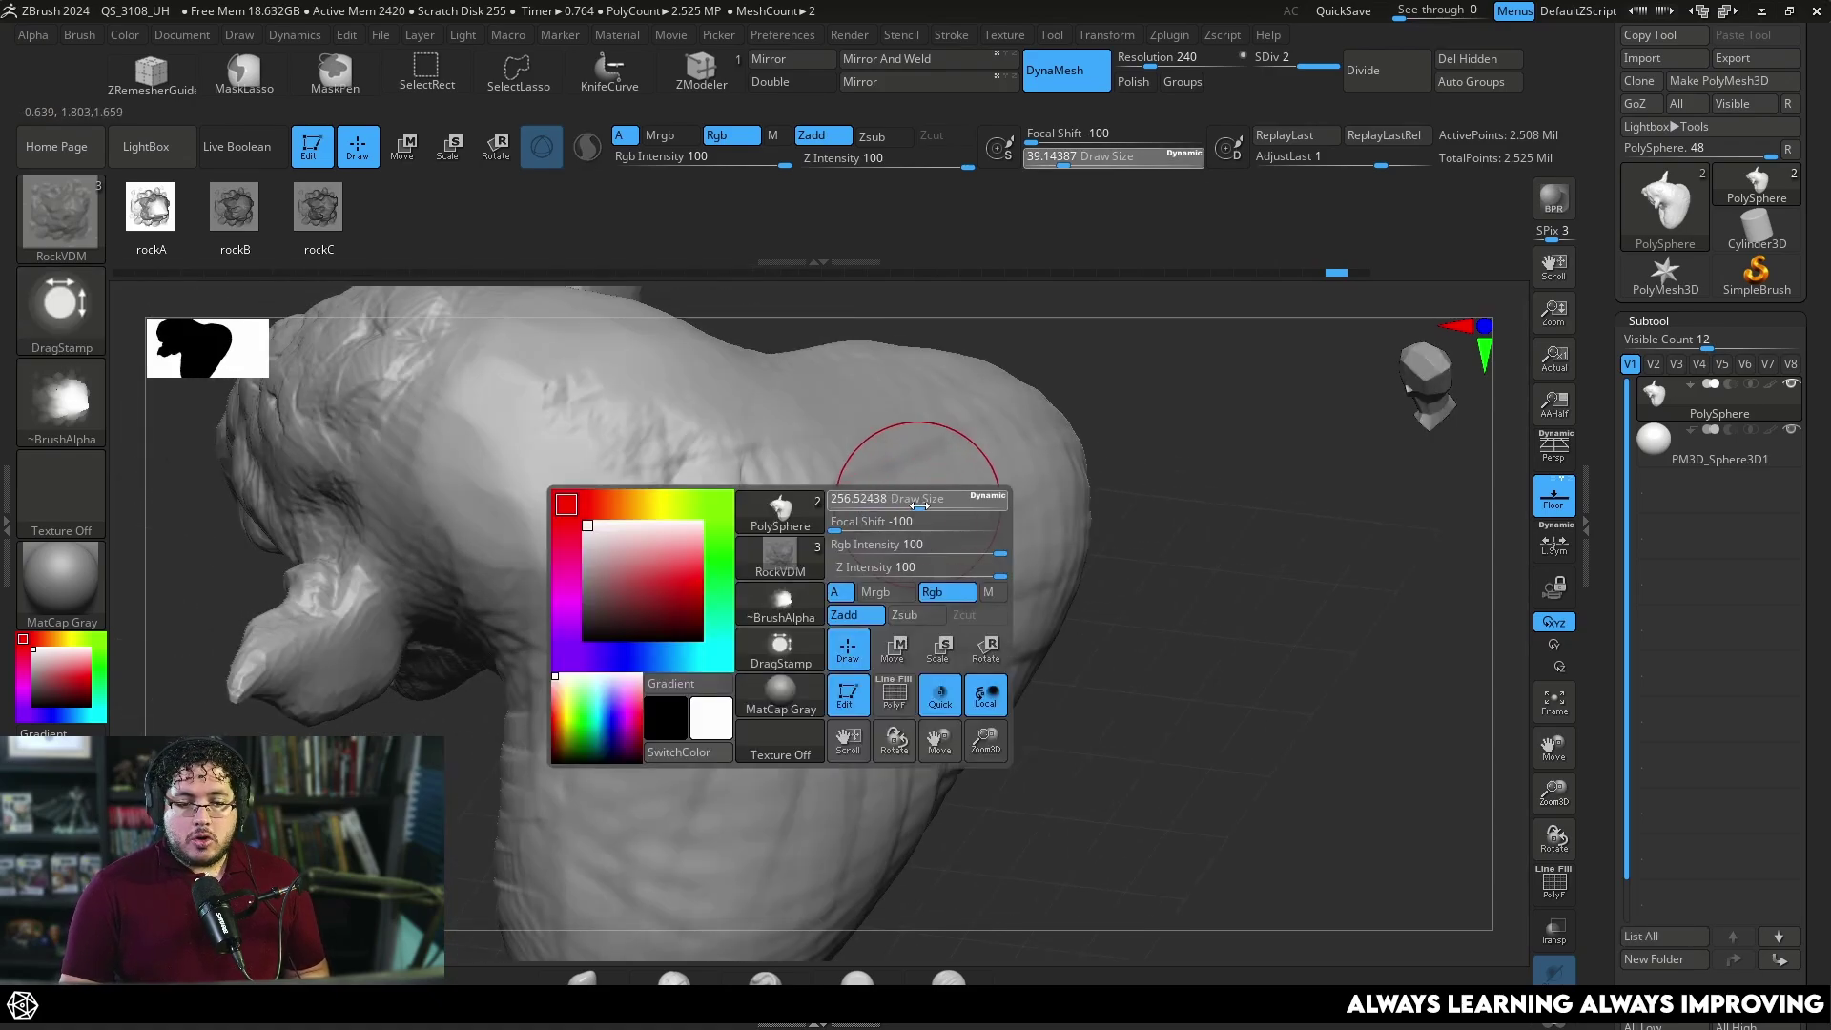
left_click_drag(919, 505, 924, 505)
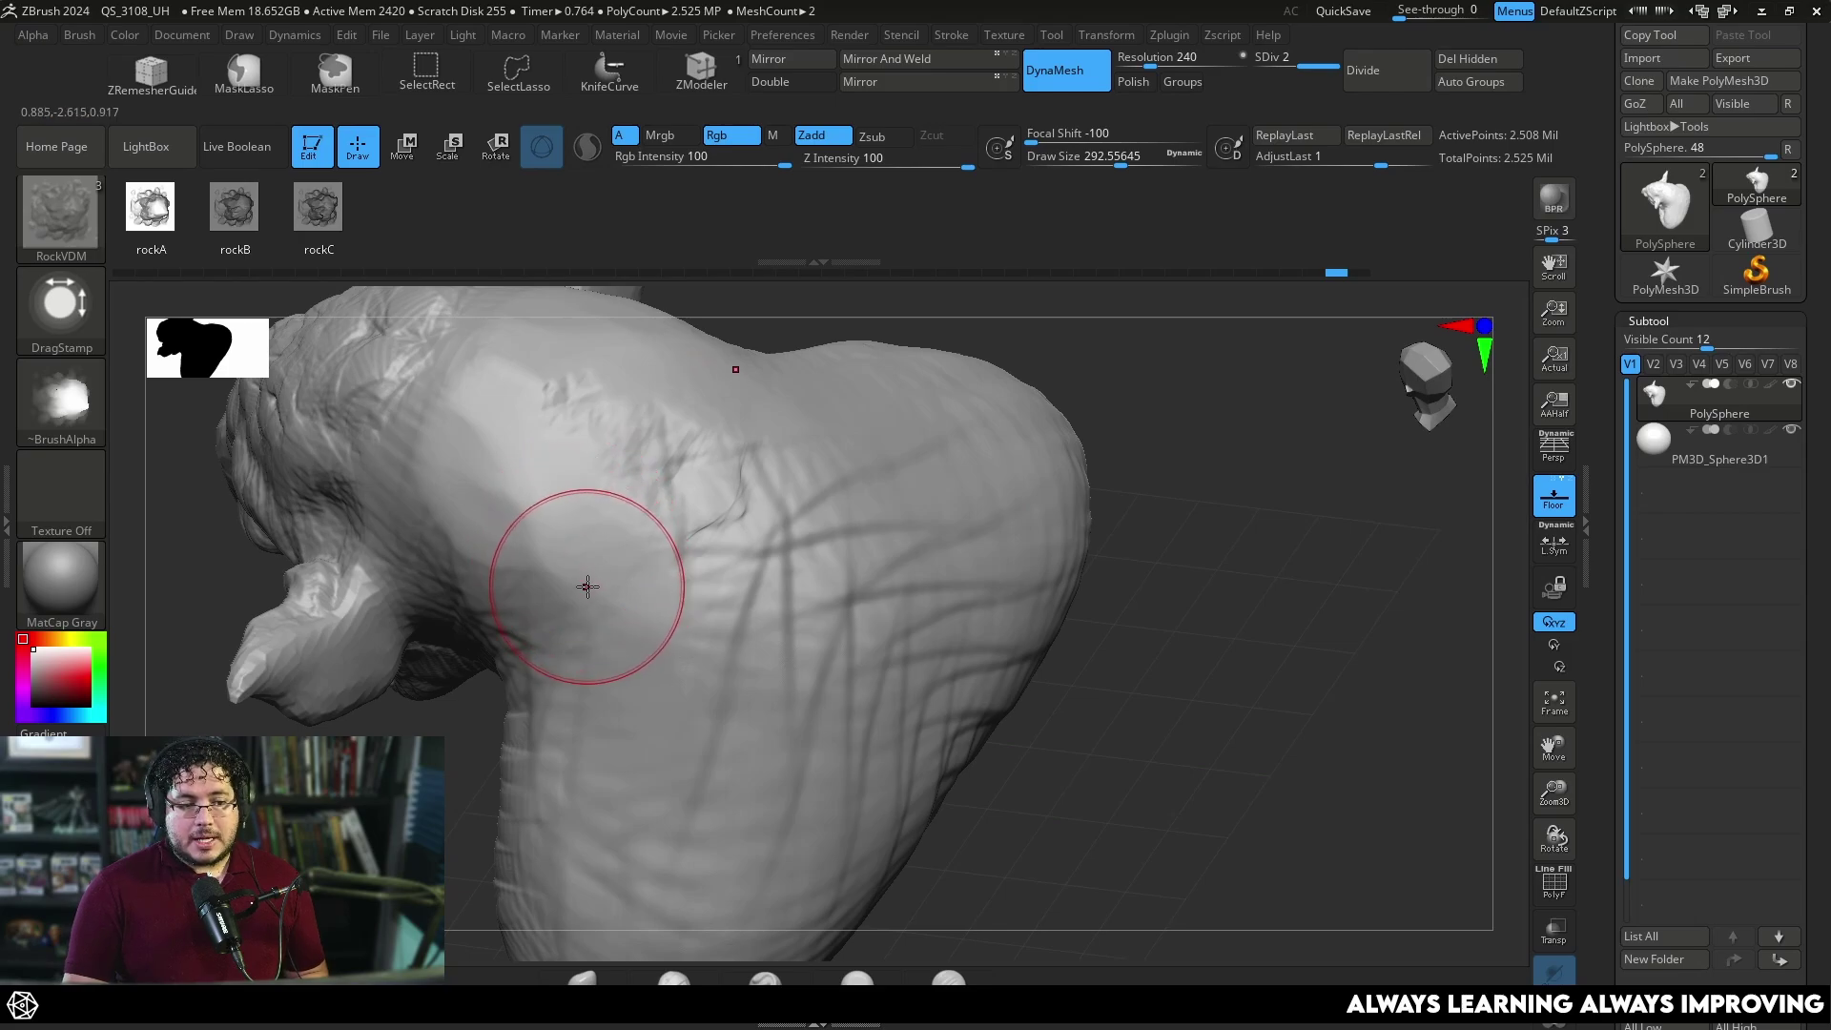
mouse_move(606, 582)
left_mouse_down()
mouse_move(765, 688)
mouse_move(683, 620)
mouse_move(732, 623)
mouse_move(645, 477)
mouse_move(707, 610)
mouse_move(641, 472)
mouse_move(618, 532)
mouse_move(695, 507)
left_mouse_up()
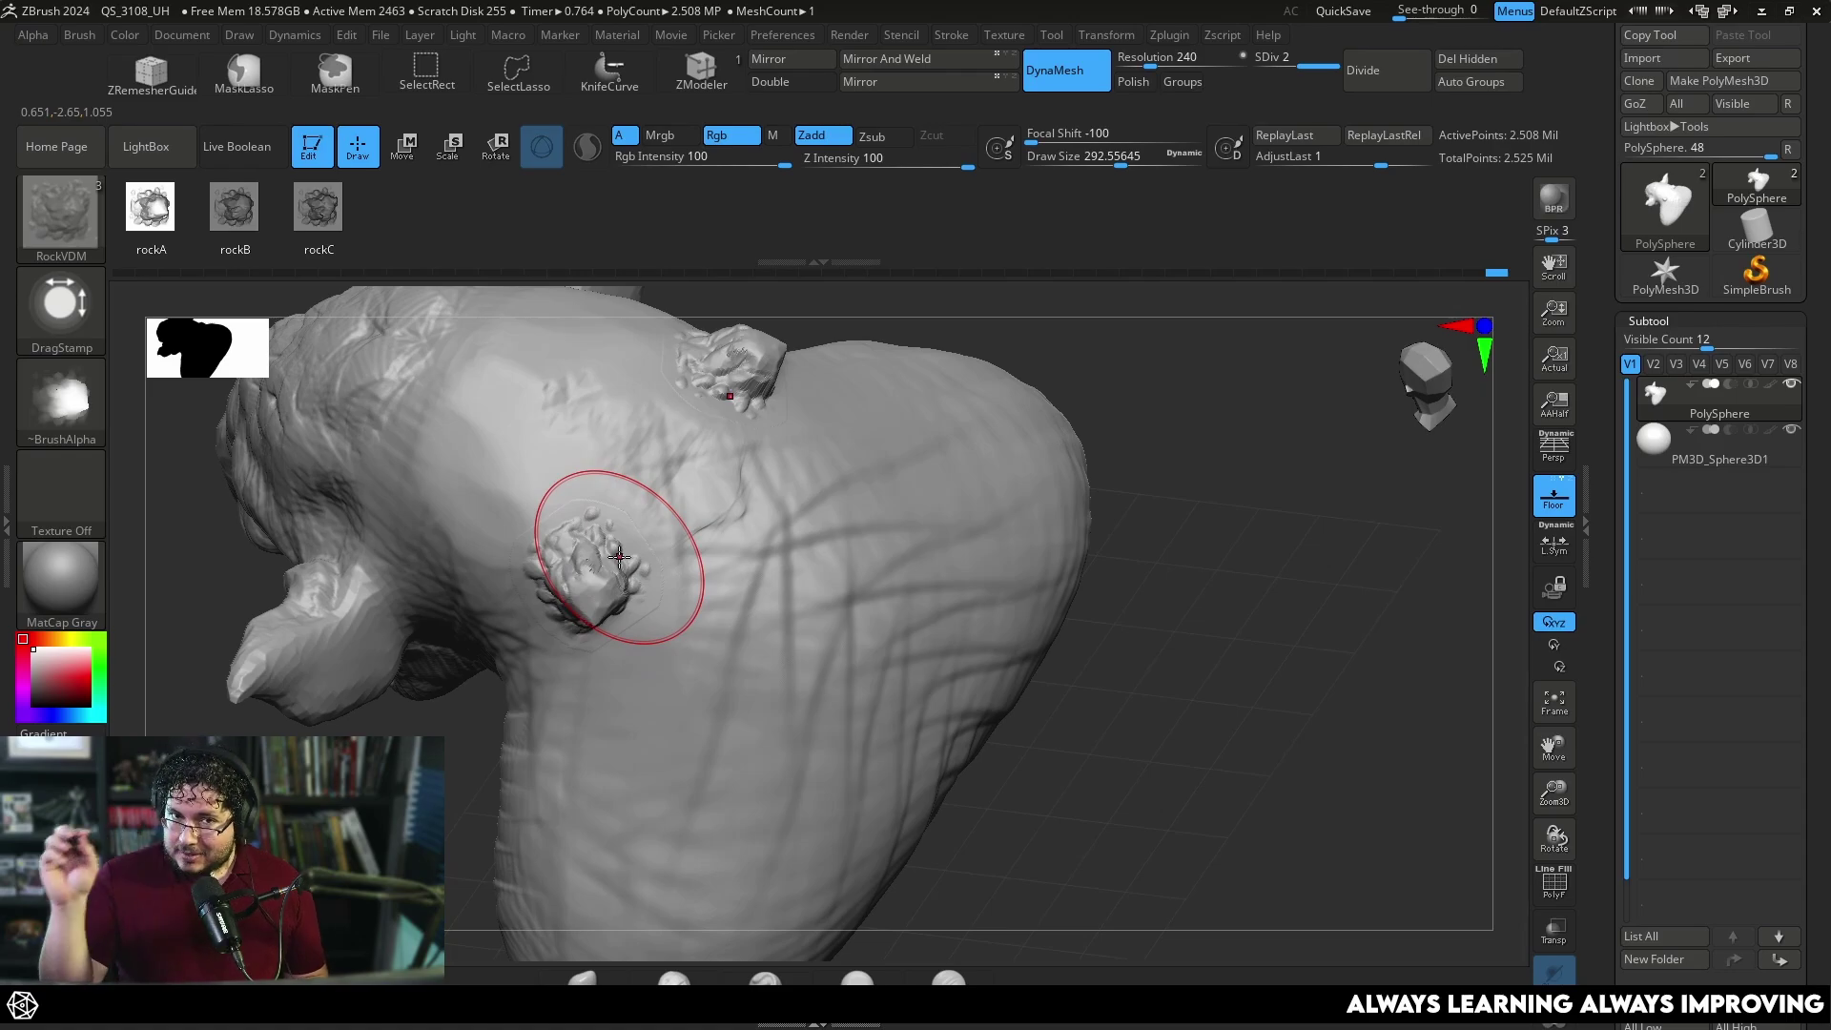
mouse_move(1111, 615)
left_mouse_down()
mouse_move(1168, 638)
mouse_move(1161, 655)
mouse_move(977, 437)
left_mouse_up()
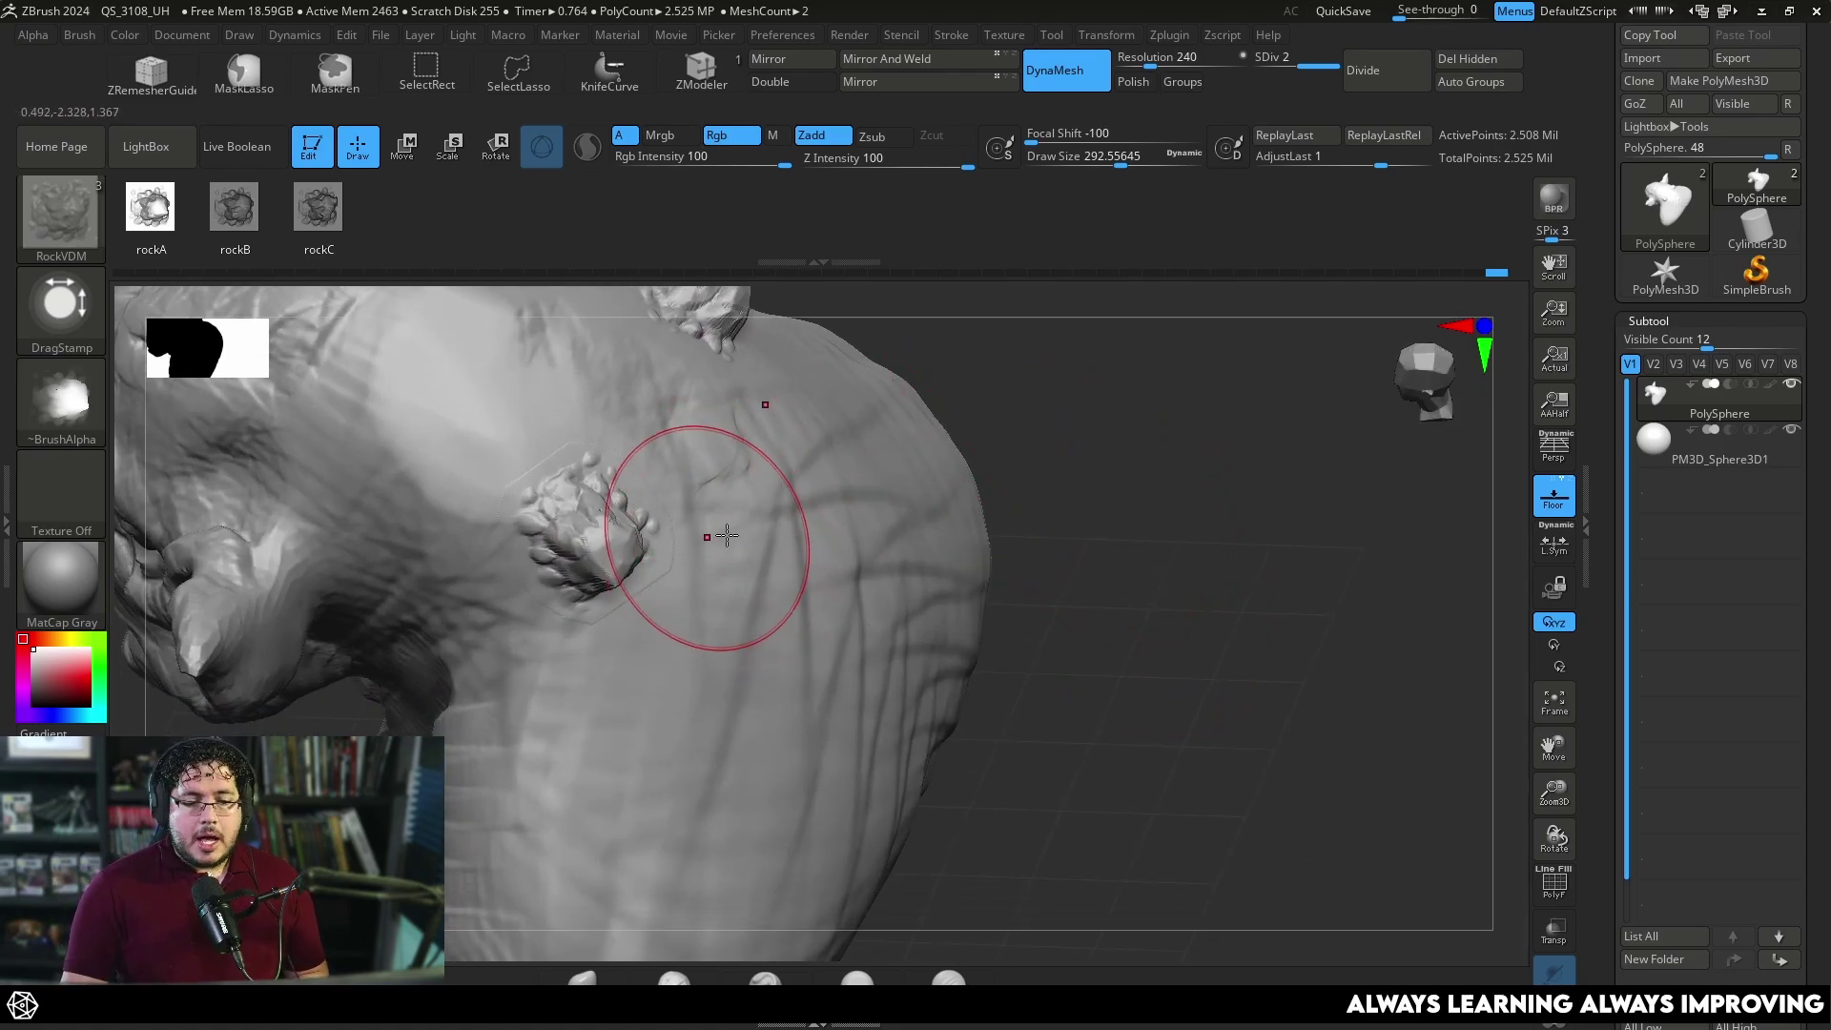
key("ctrl+z")
Set the draw size to 250.75 and stamp rockA on the upper back behind the head, undoing the extra second stamp.
left_click_drag(1055, 634, 1021, 573)
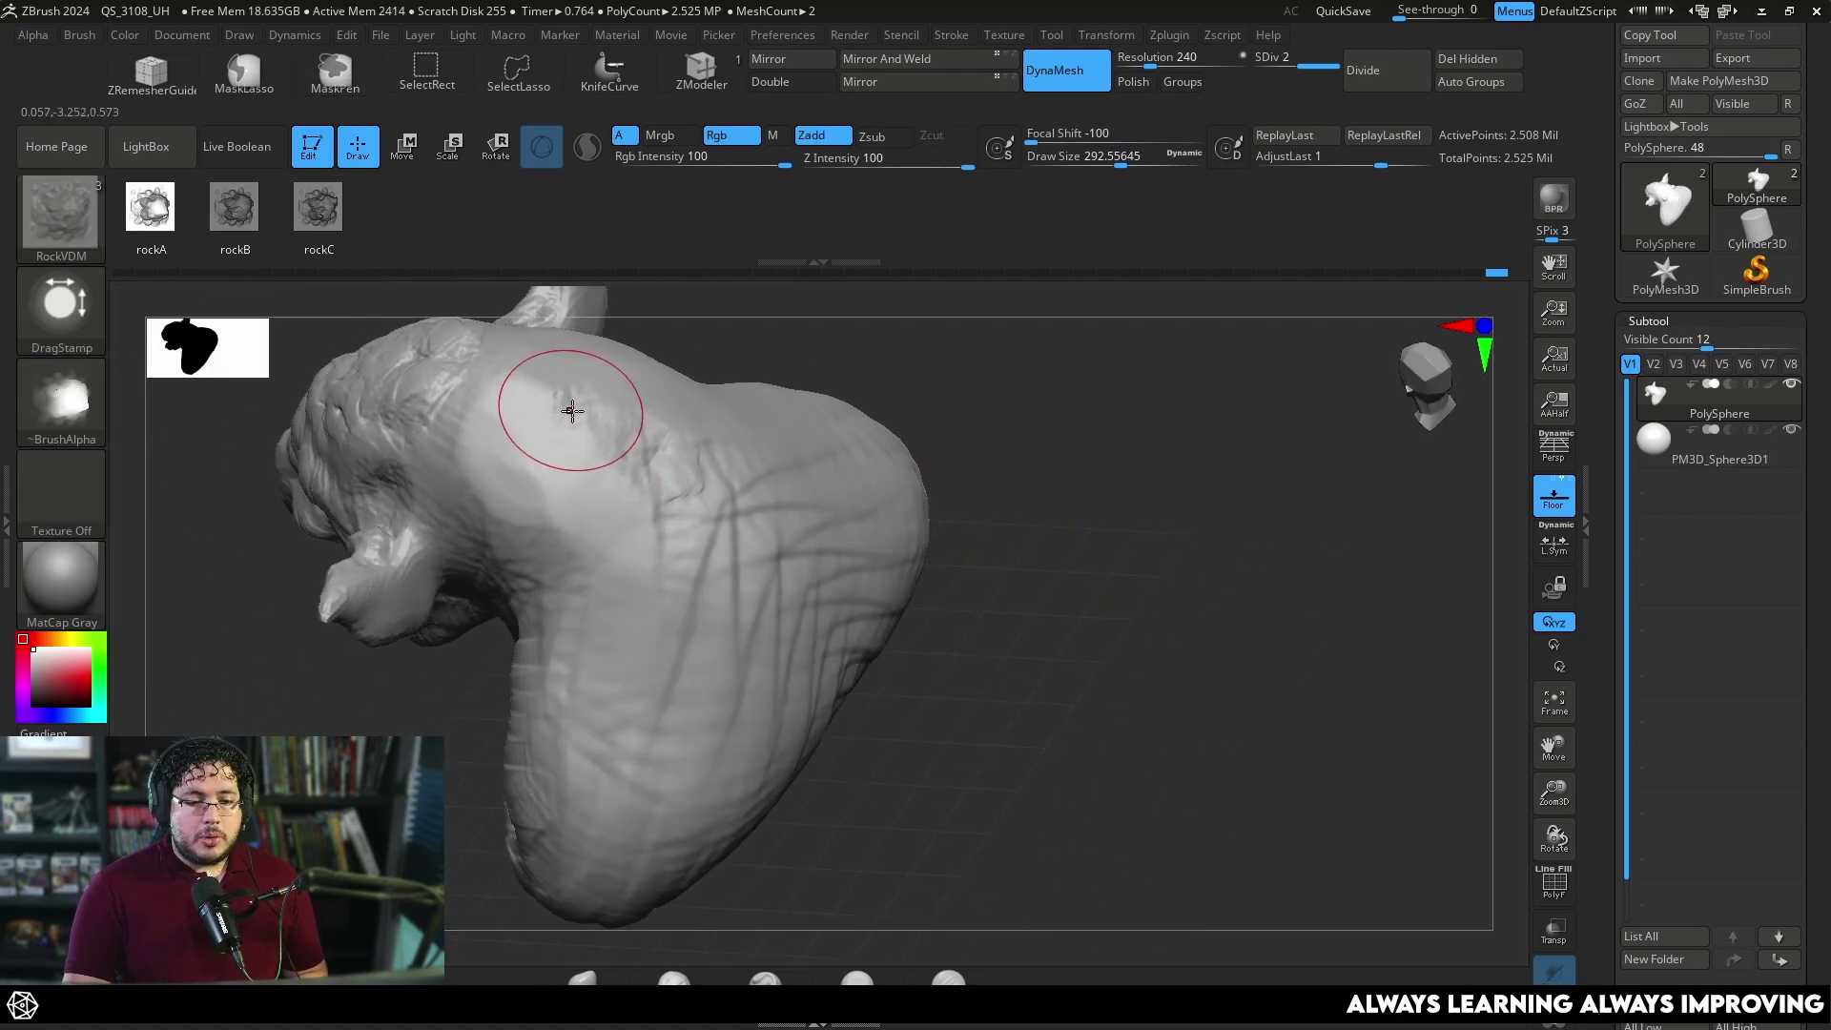
key("space")
left_click_drag(574, 410, 569, 410)
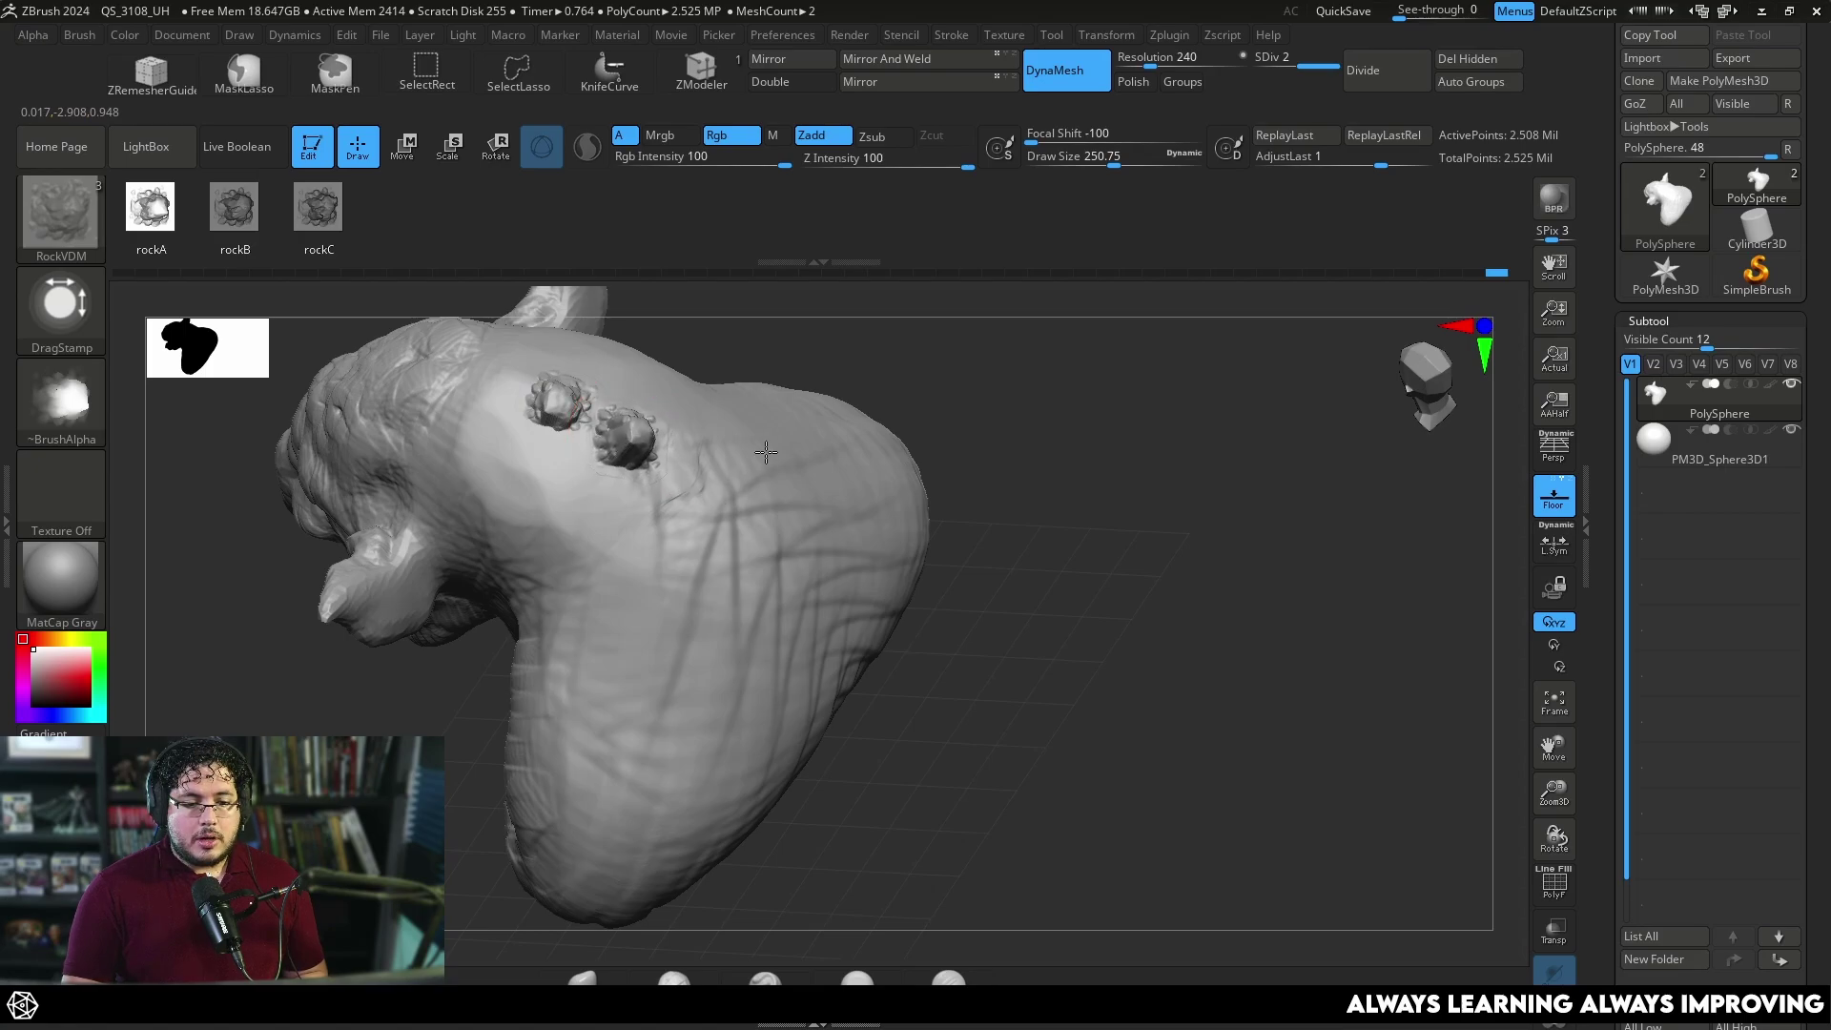
mouse_move(836, 354)
left_mouse_down()
mouse_move(851, 348)
mouse_move(769, 409)
left_mouse_up()
key("ctrl+z")
Stamp rockB and rockC beside the first rock on the upper back, and raise the draw size to about 338.
left_click(236, 214)
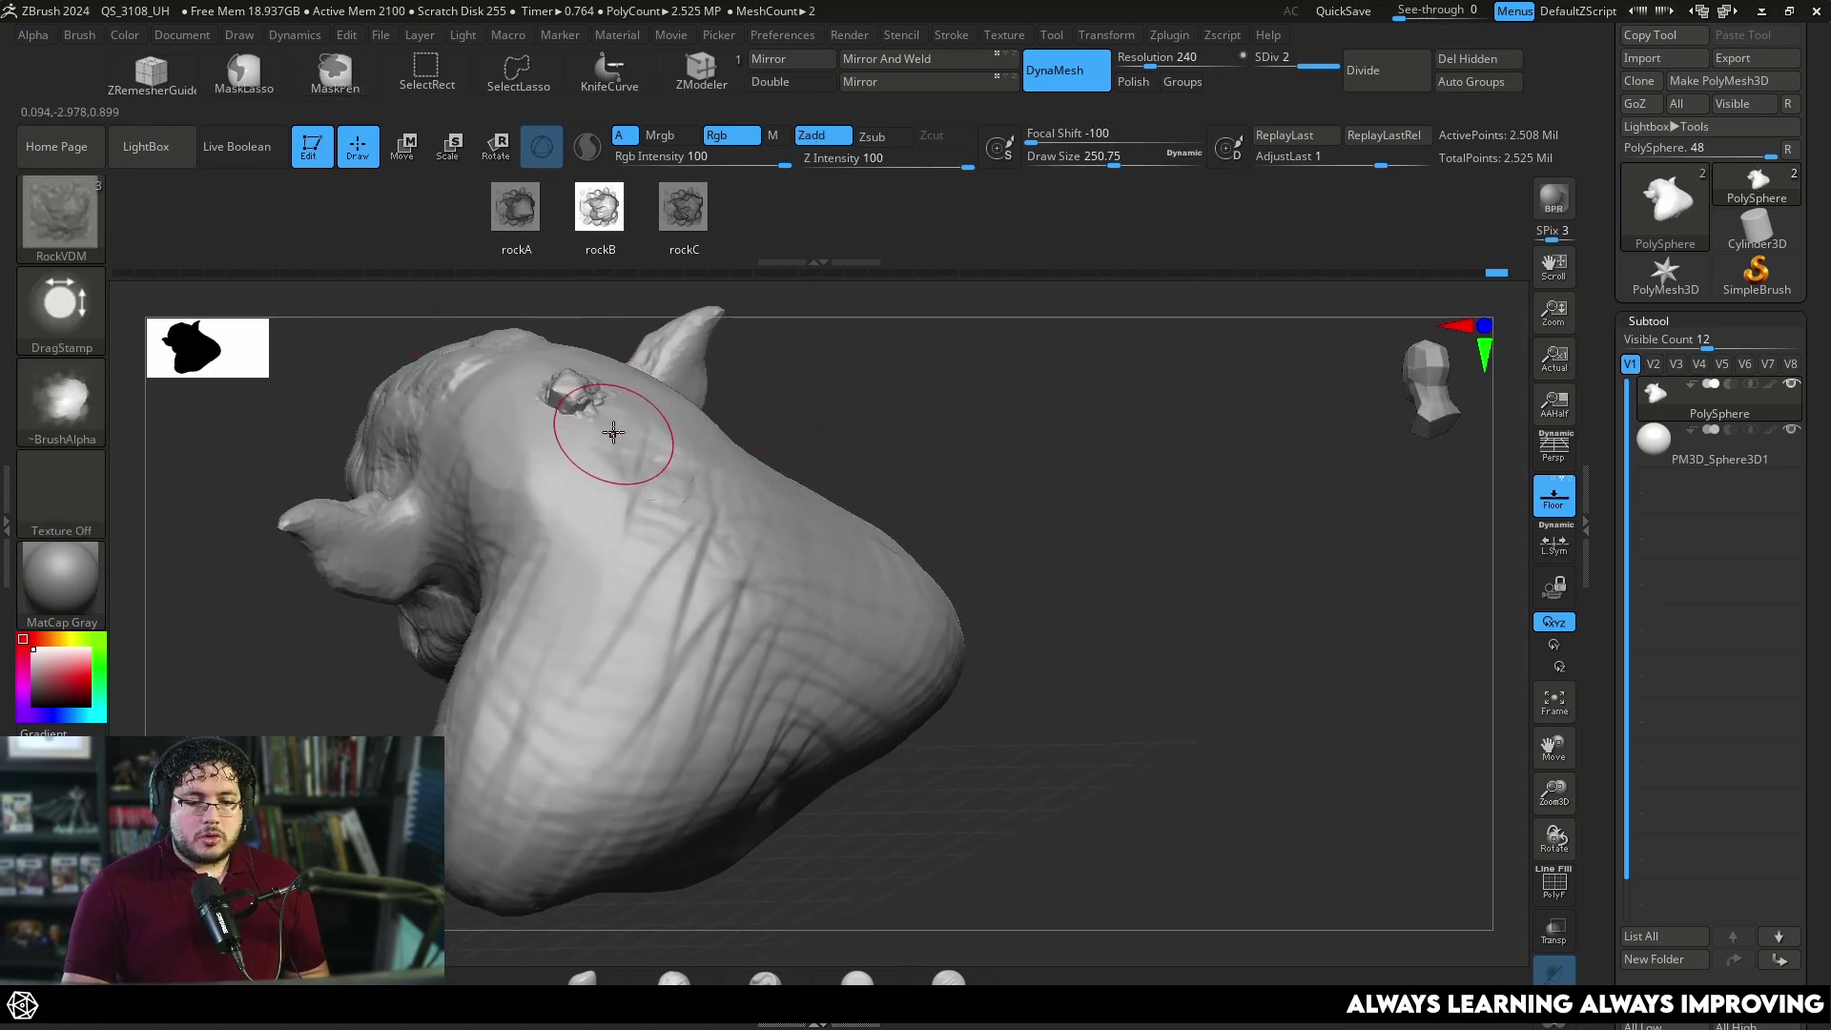
key("ctrl+z")
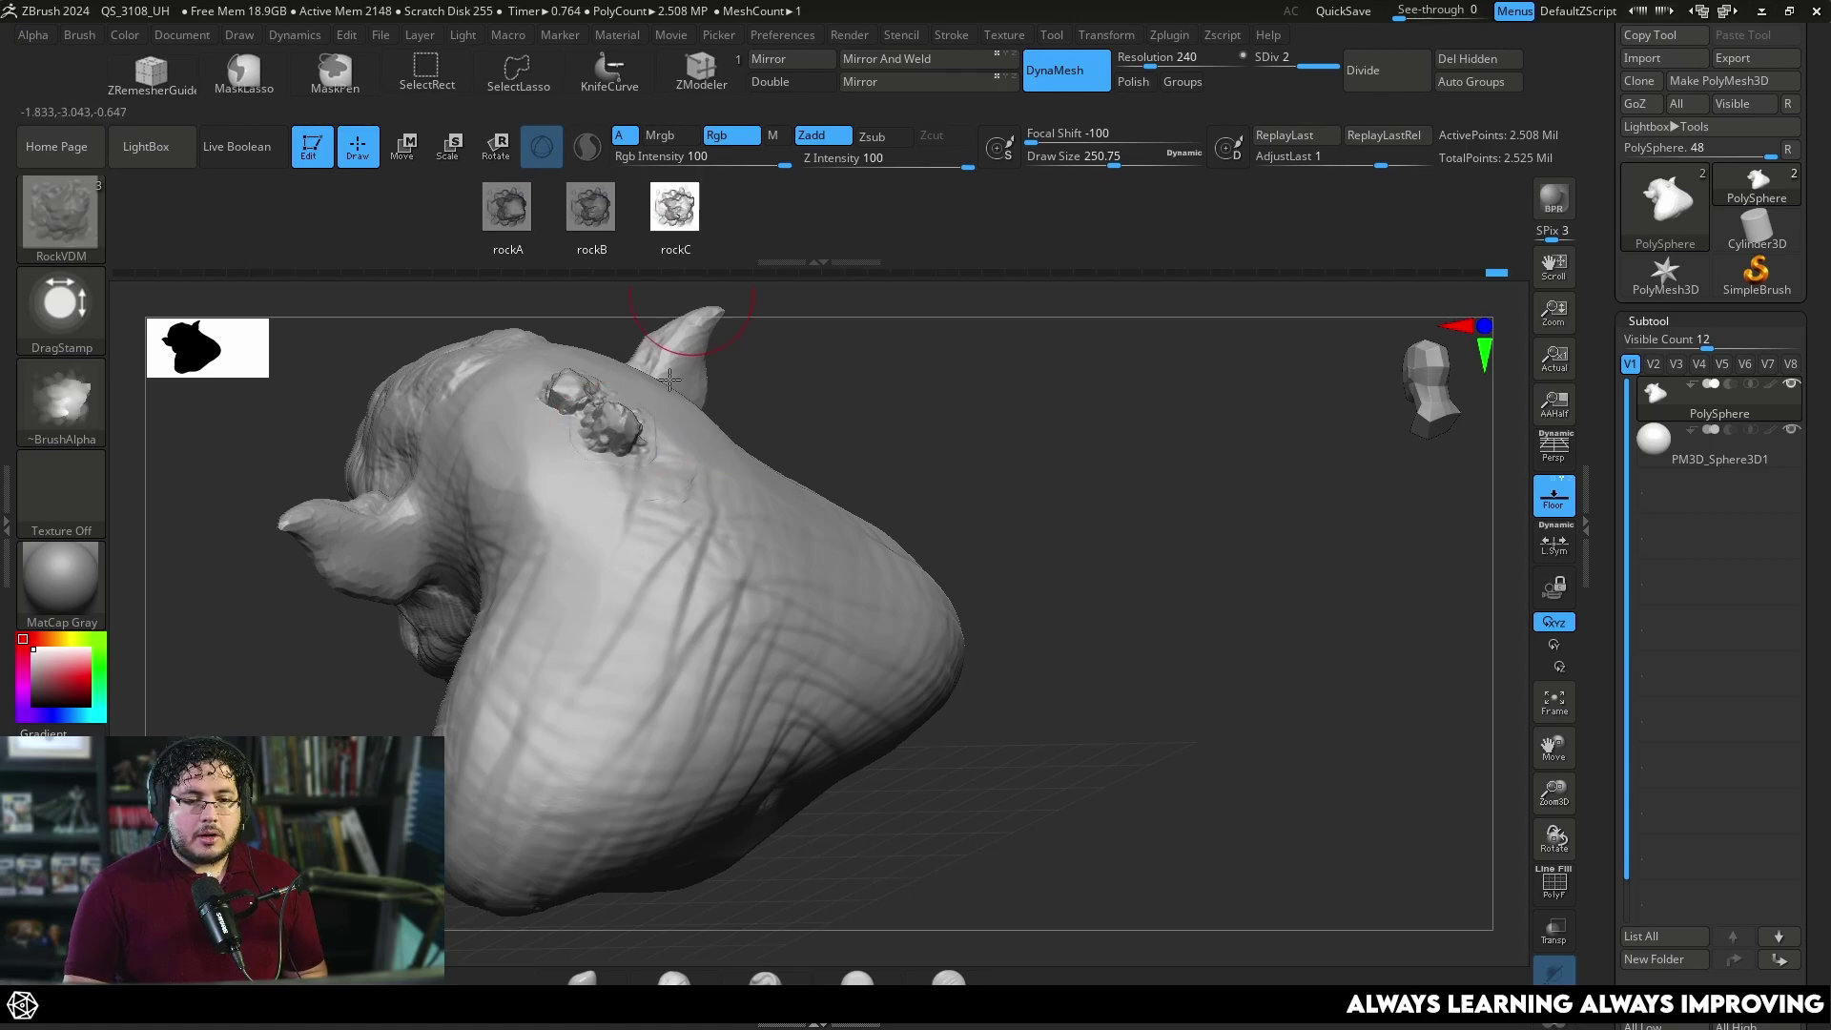
key("ctrl+z")
key("space")
left_click_drag(721, 496, 838, 554)
mouse_move(863, 477)
left_mouse_down()
mouse_move(959, 422)
mouse_move(744, 381)
left_mouse_up()
key("space")
mouse_move(647, 289)
left_mouse_down()
mouse_move(626, 276)
mouse_move(610, 359)
left_mouse_up()
Switch to rockA with the DragRect stroke, try stamping it on the creature's back and undo the attempts.
left_click(508, 204)
left_click(61, 320)
left_click(277, 326)
left_click_drag(564, 430, 607, 472)
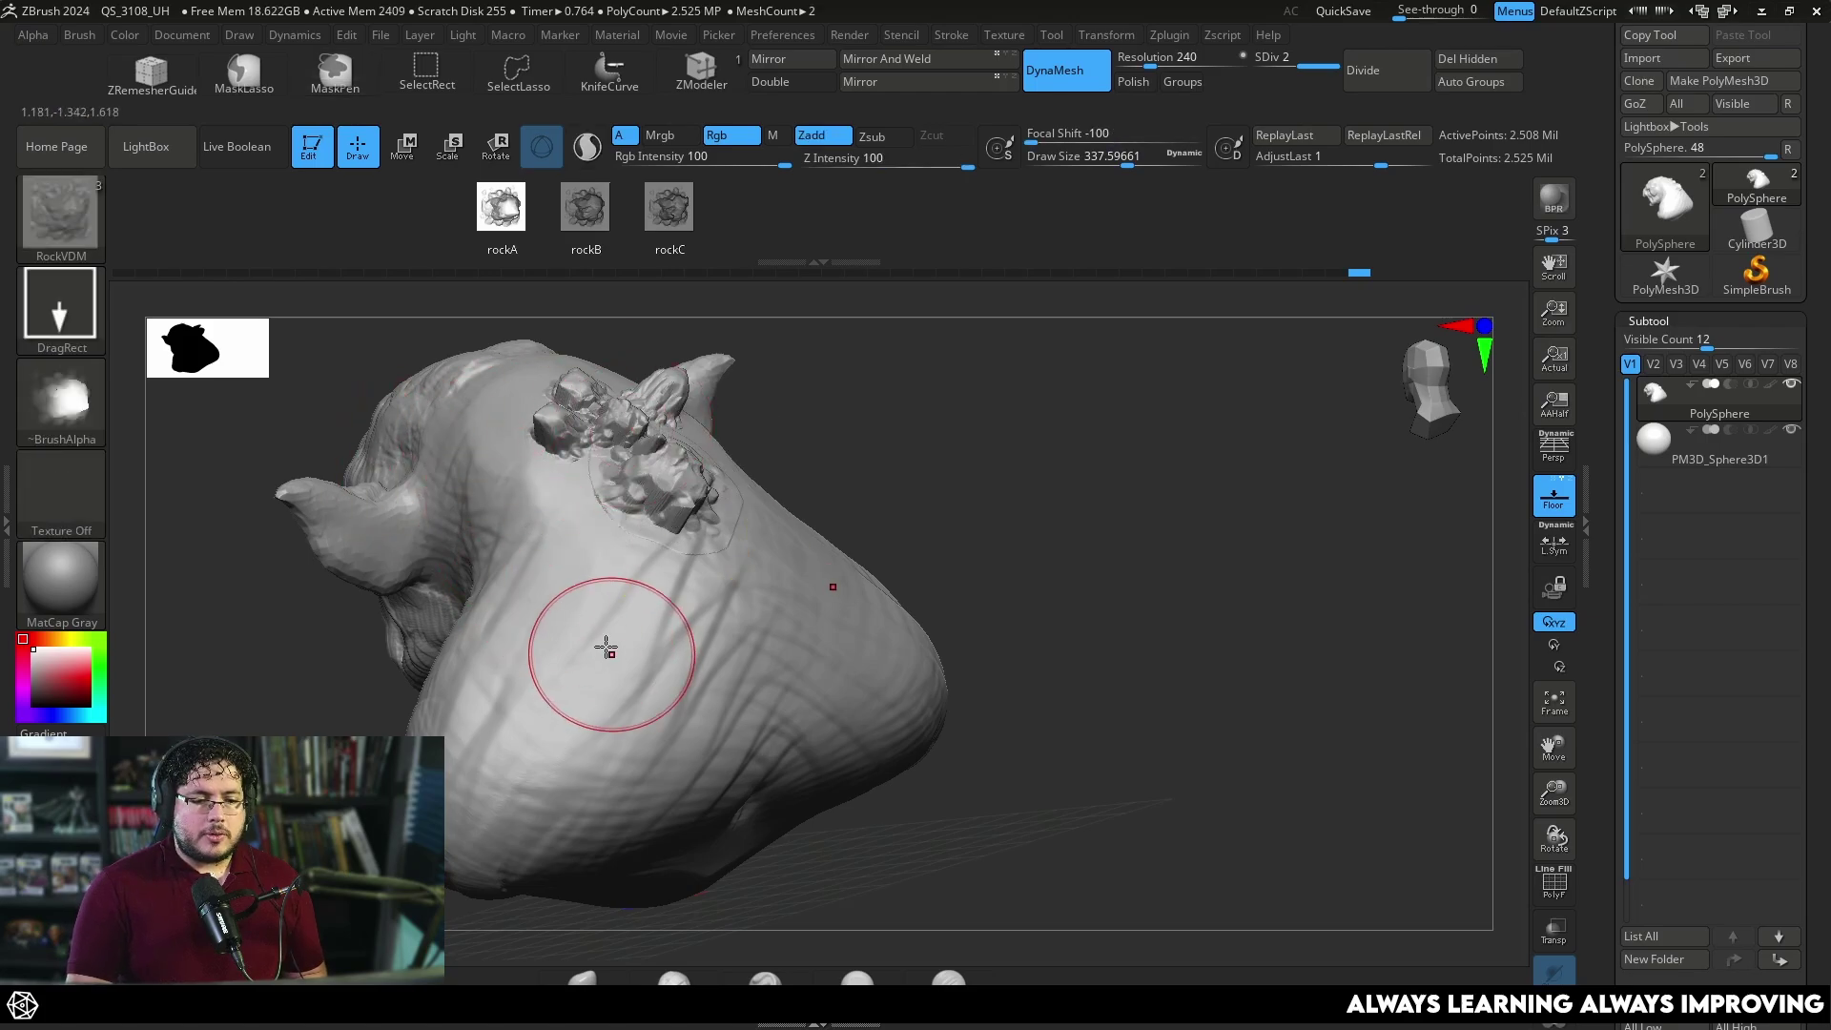
left_click_drag(601, 641, 661, 676)
key("ctrl+z")
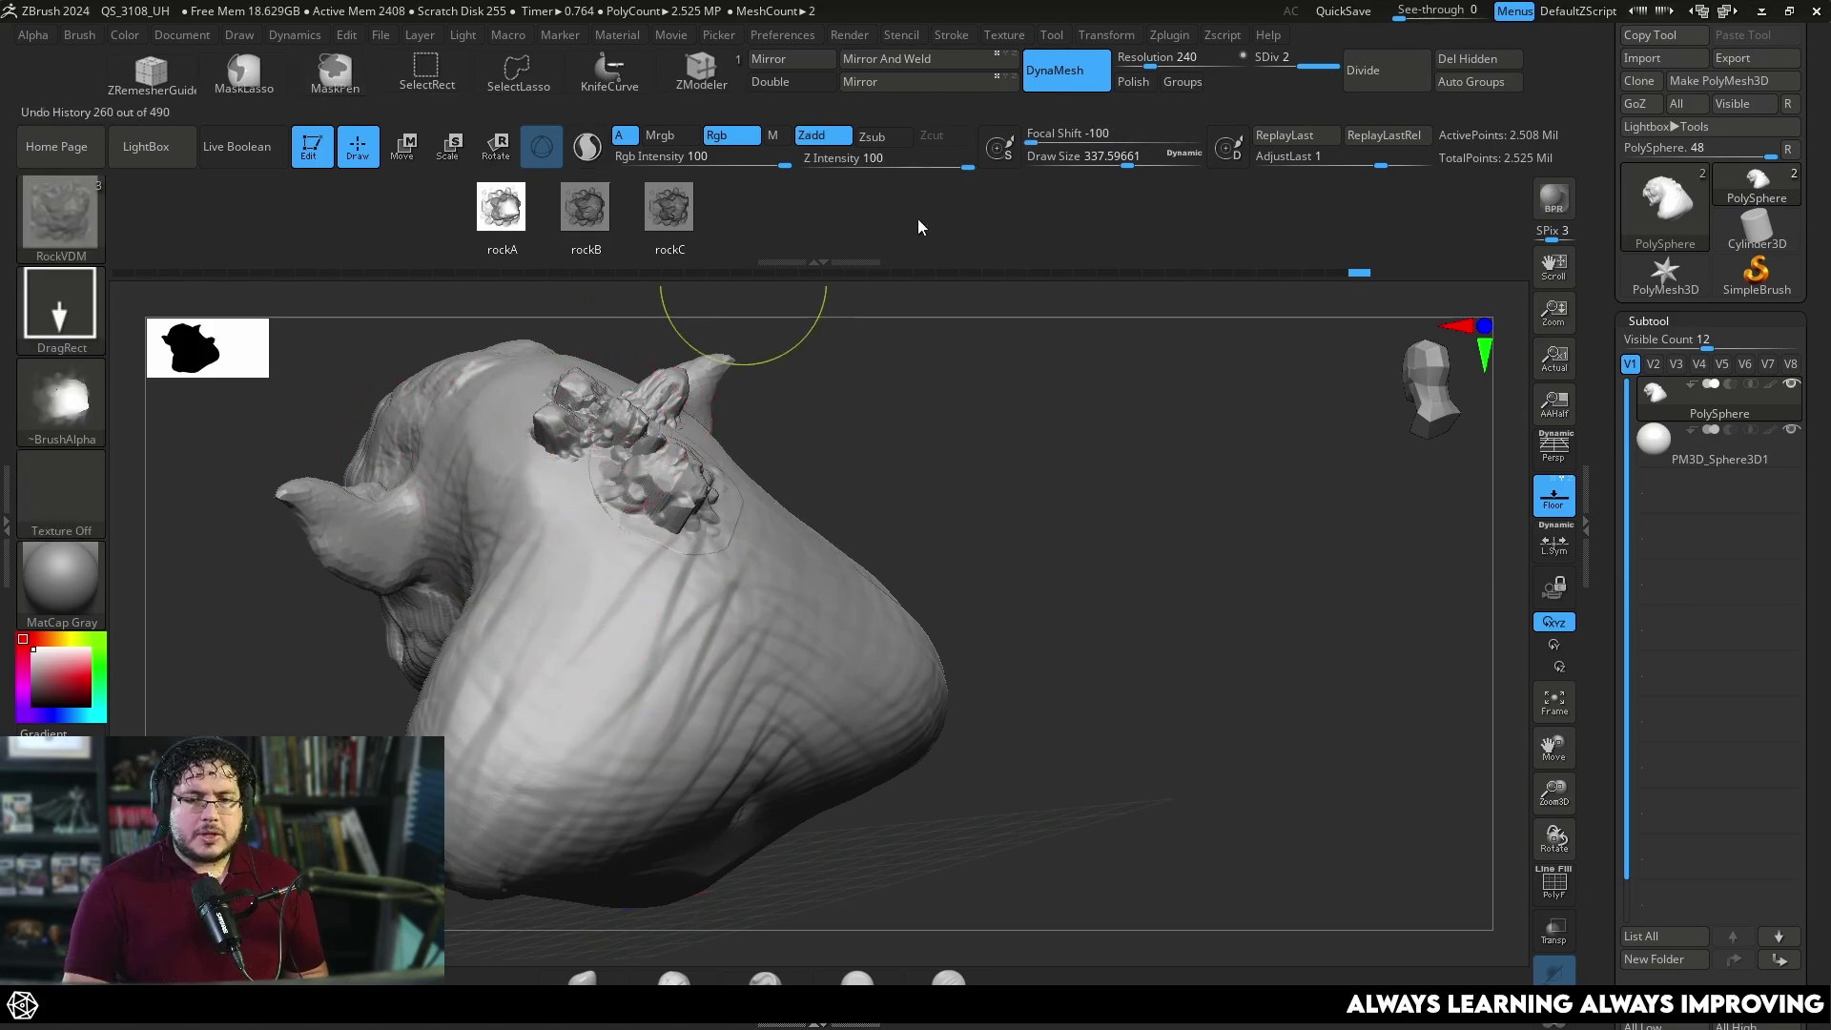
key("ctrl+z")
Set the focal shift to -10 and stamp rockA at several sizes around the rocks on the neck and upper back.
left_click(1056, 125)
left_click_drag(1103, 139, 1104, 139)
mouse_move(582, 514)
left_mouse_down()
mouse_move(630, 549)
mouse_move(610, 532)
left_mouse_up()
left_click_drag(784, 393, 822, 419)
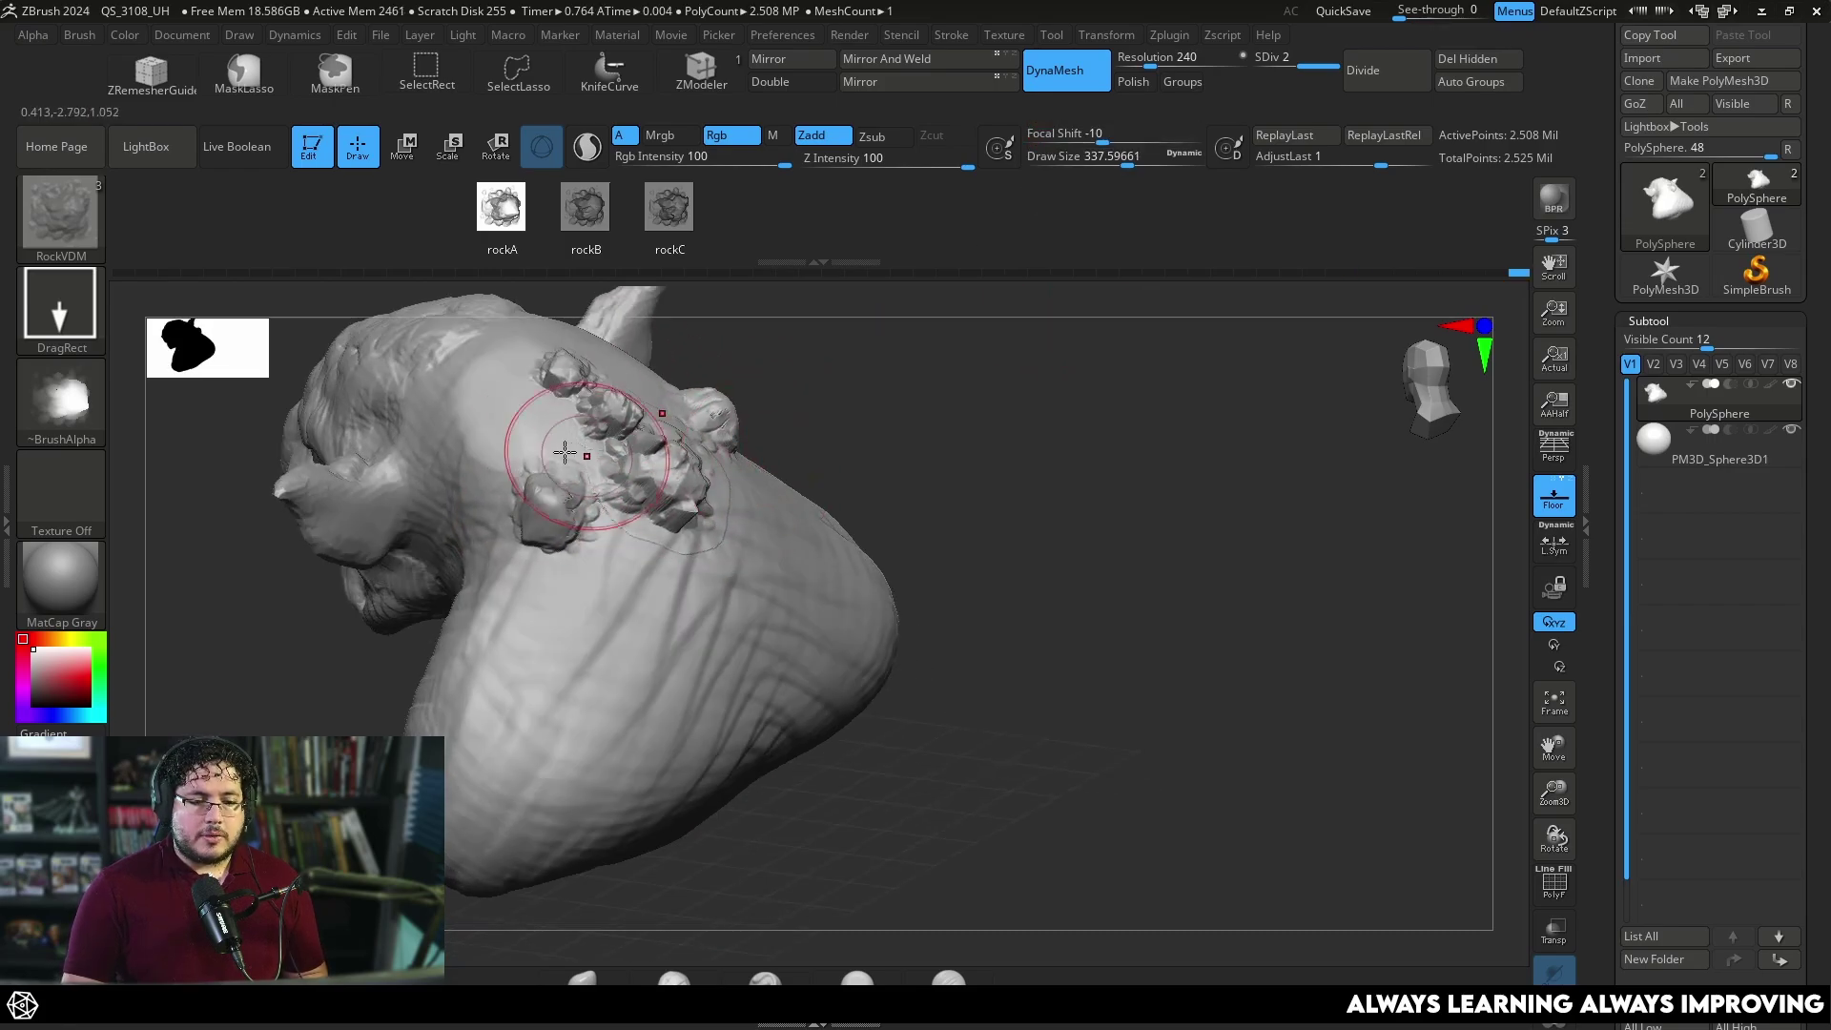
left_click_drag(516, 429, 589, 459)
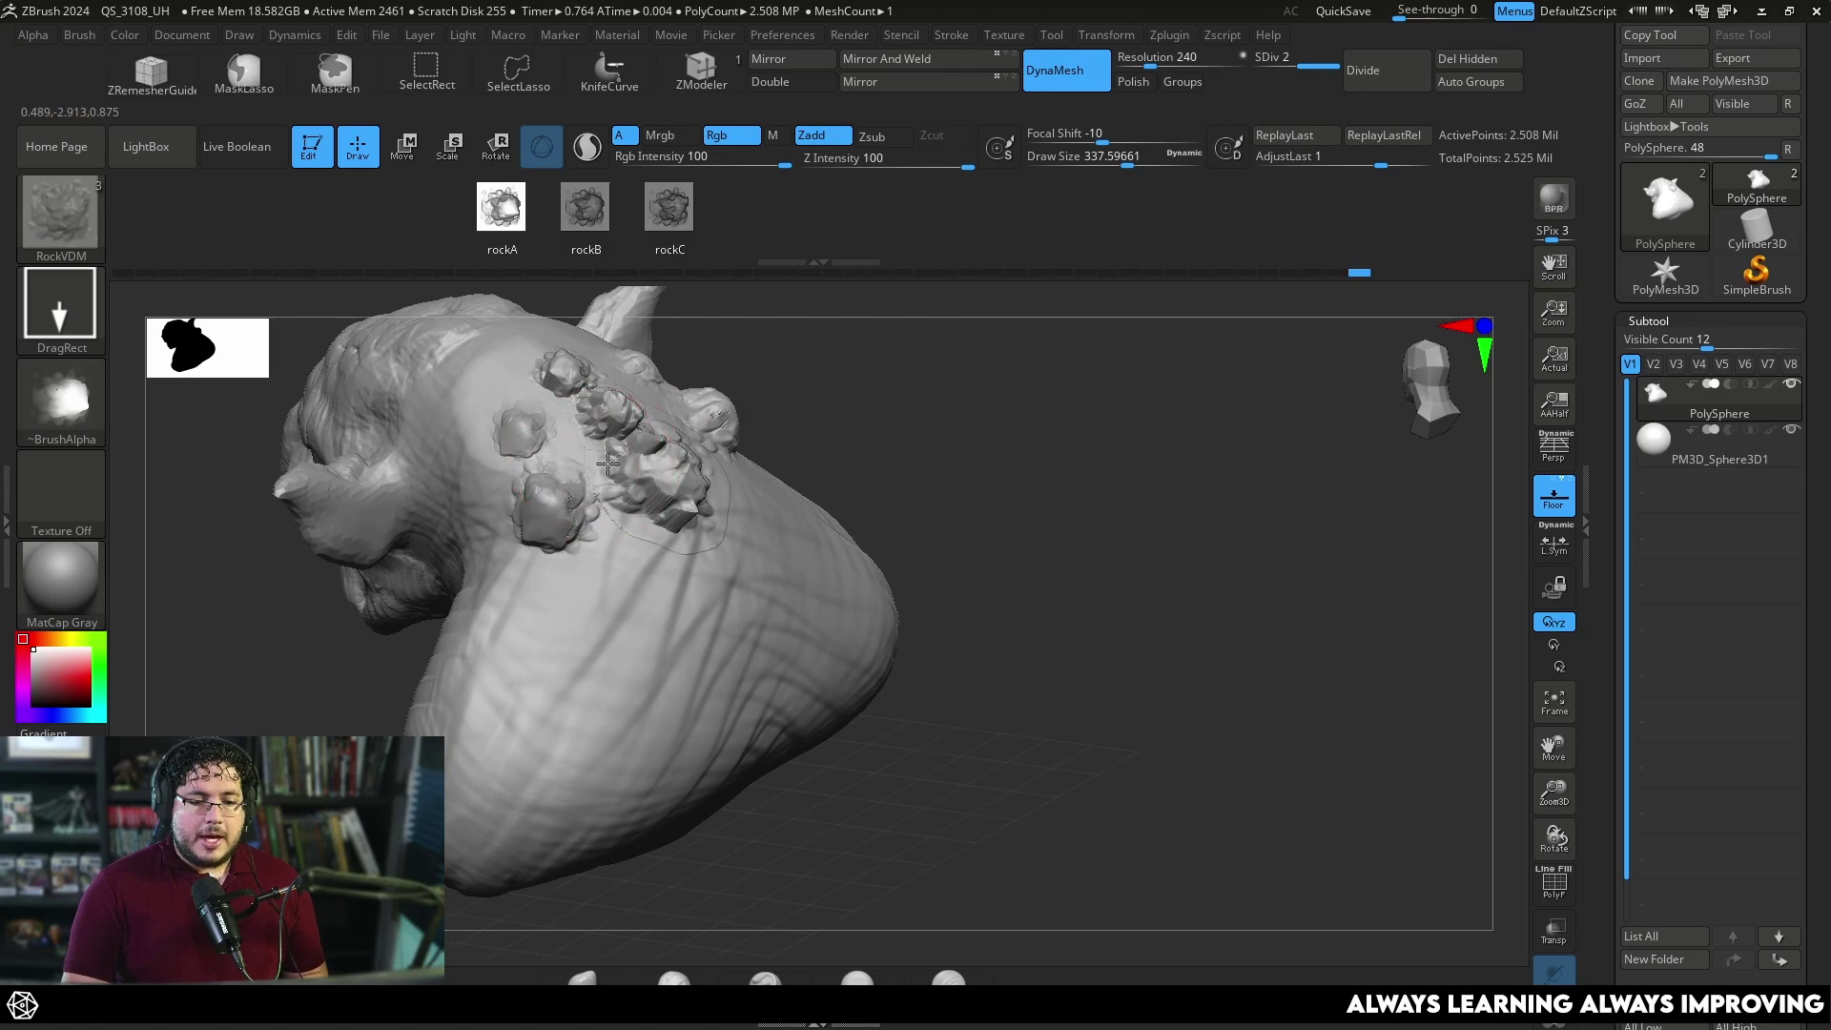
right_click_drag(634, 477, 761, 470)
left_click_drag(523, 585, 671, 641)
Stamp rockC at various sizes over the creature's shoulder, back of the head and middle of the back.
left_click(668, 205)
left_click_drag(477, 710, 600, 750)
mouse_move(864, 506)
left_mouse_down()
mouse_move(846, 409)
mouse_move(822, 482)
left_mouse_up()
left_click_drag(410, 541, 466, 558)
left_click_drag(555, 401, 540, 449)
left_click_drag(416, 494, 493, 516)
right_click_drag(511, 470, 756, 696)
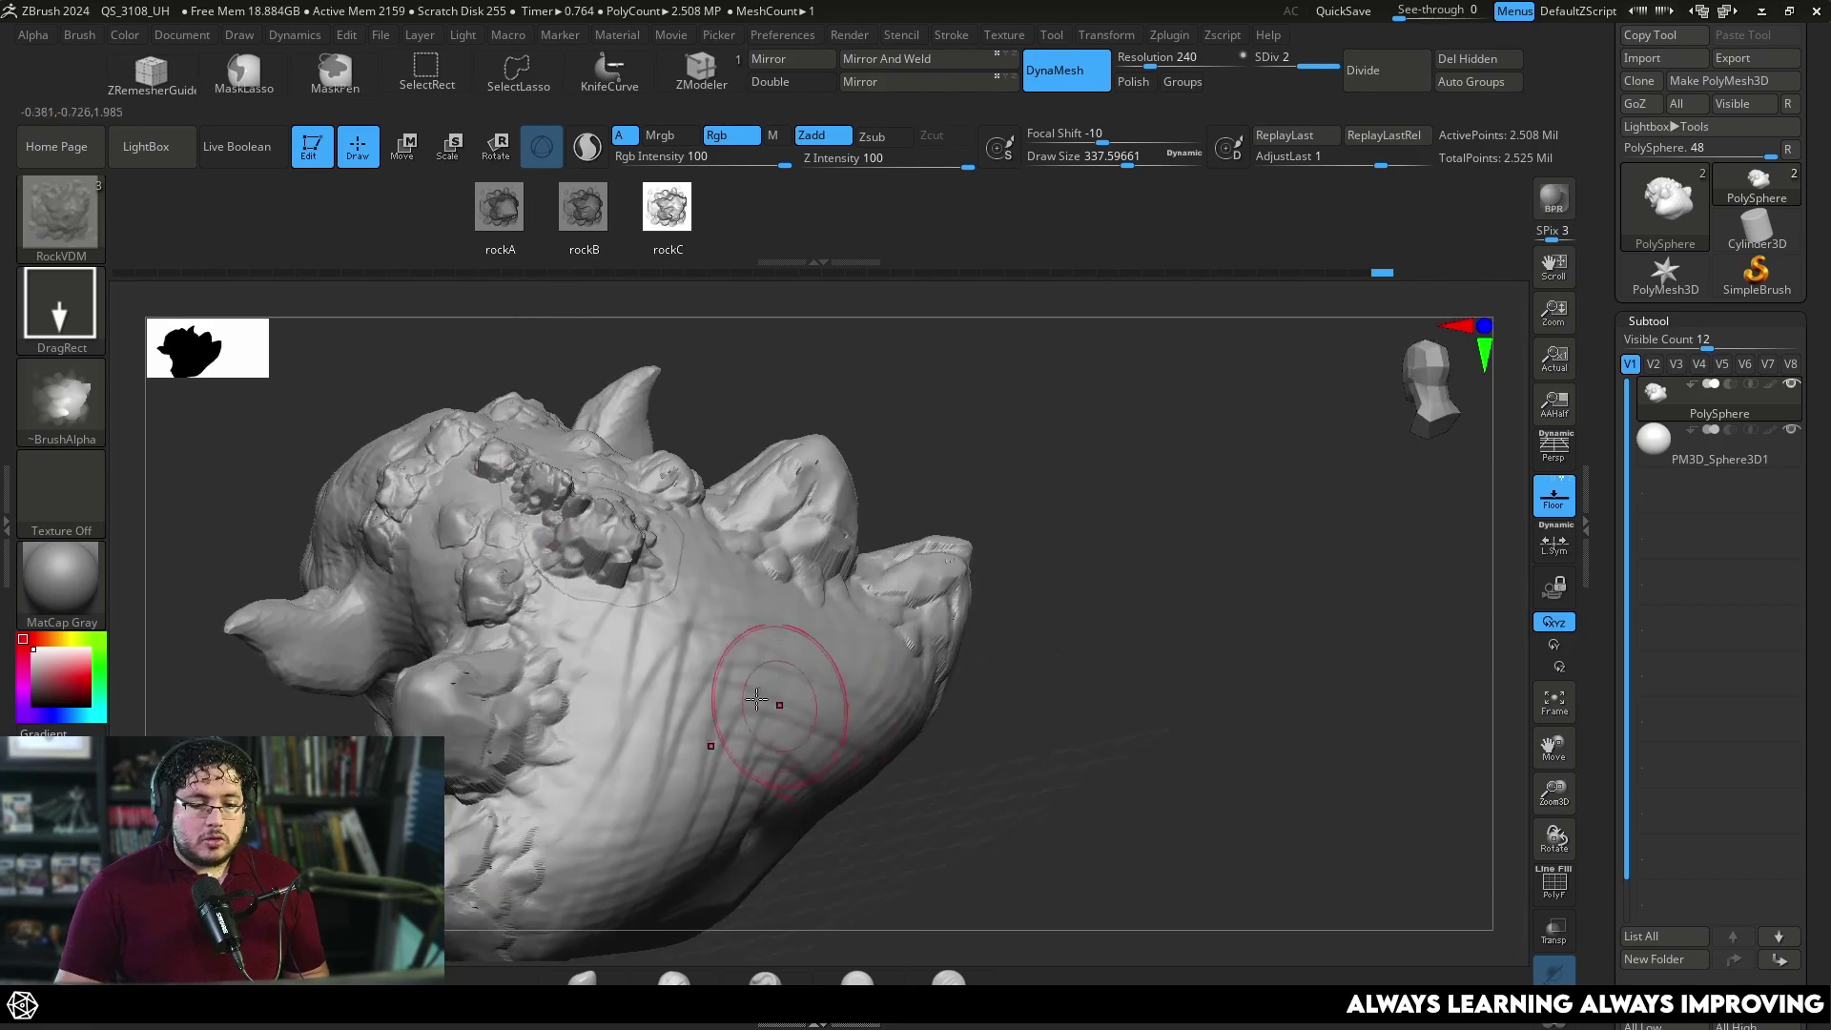
left_click_drag(680, 686, 693, 703)
left_click_drag(989, 855, 965, 754)
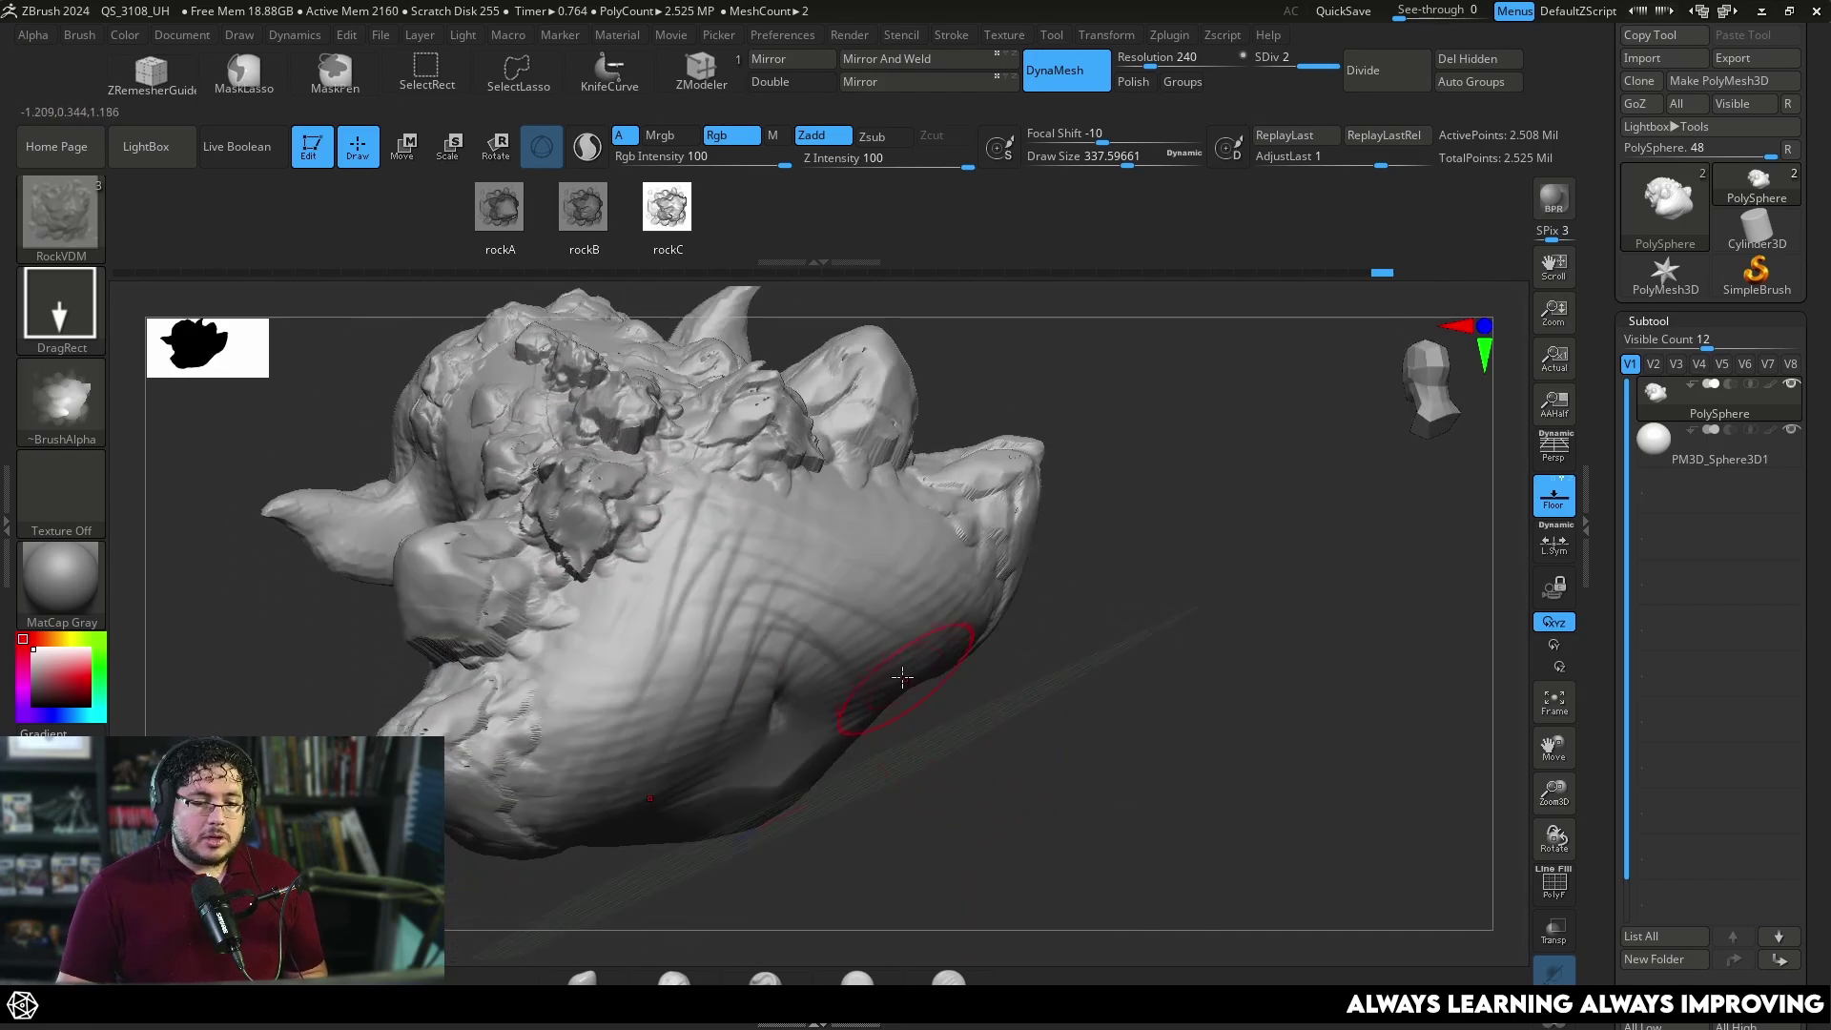
left_click_drag(617, 640, 738, 693)
Switch to rockA and stamp it in the gap between the rocks on the middle of the back, redoing the first attempt.
left_click(519, 214)
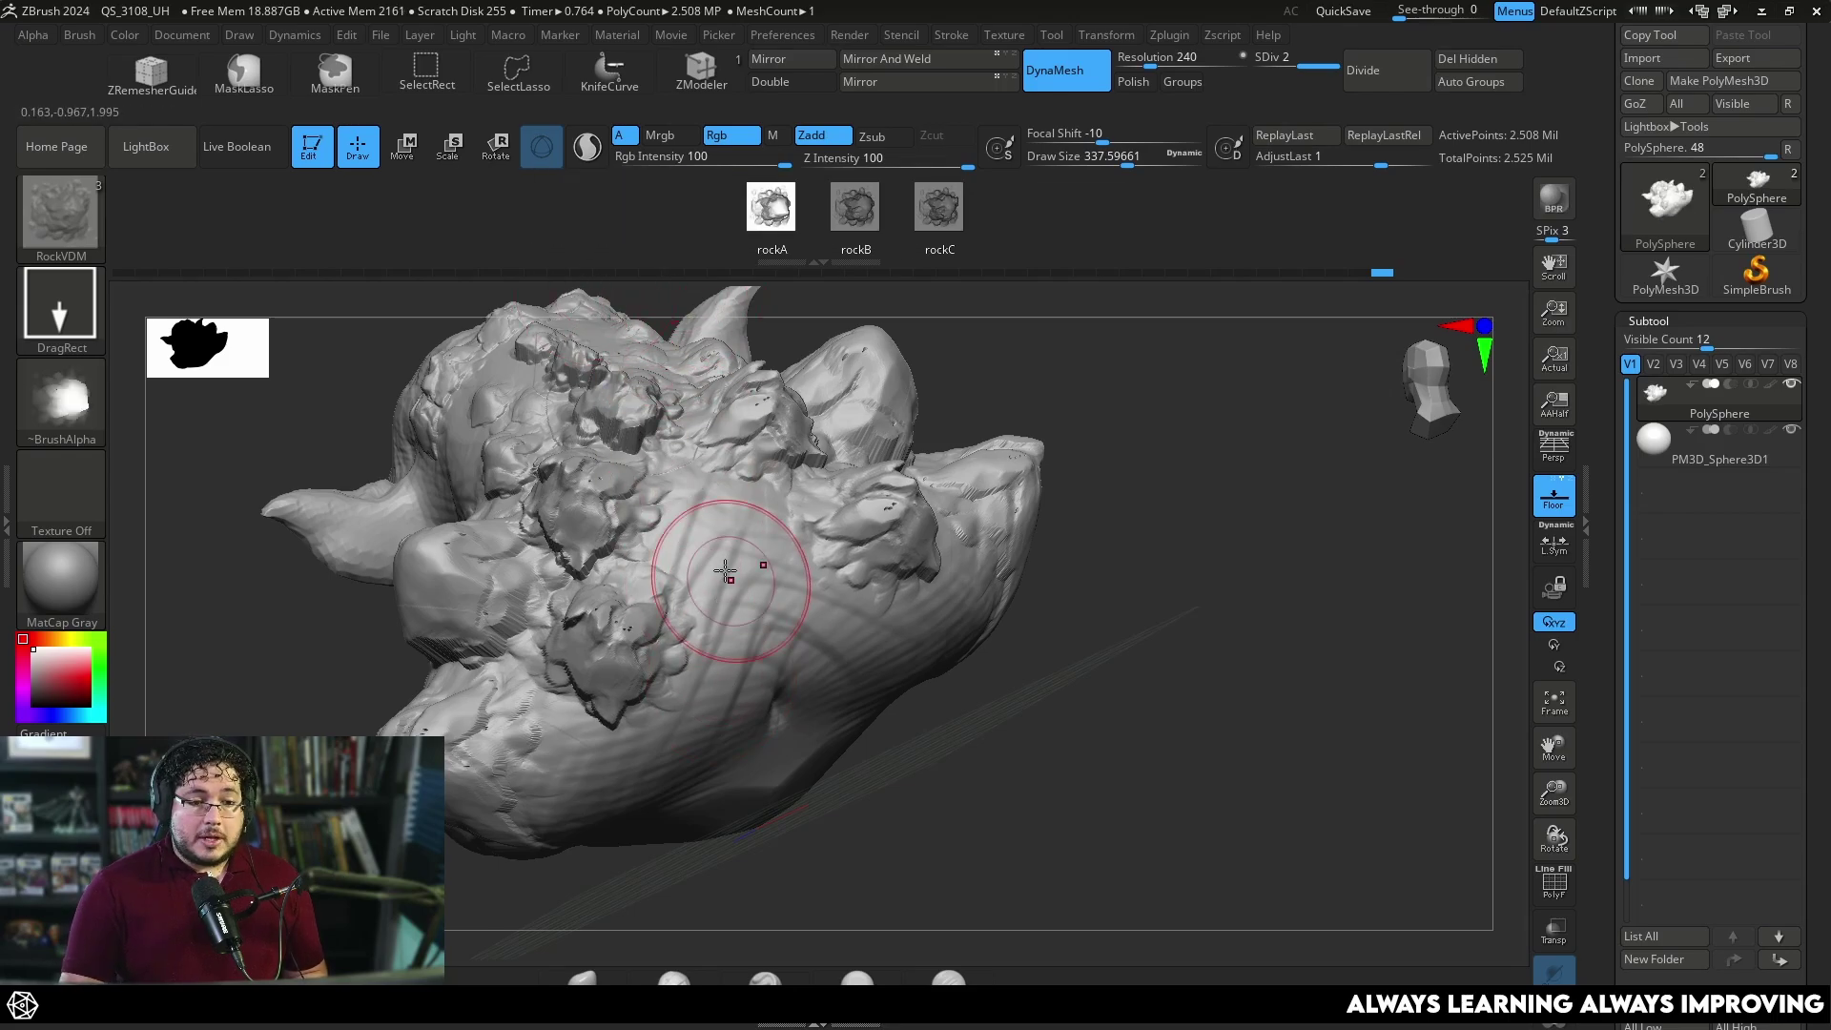
left_click_drag(758, 580, 768, 636)
key("ctrl+z")
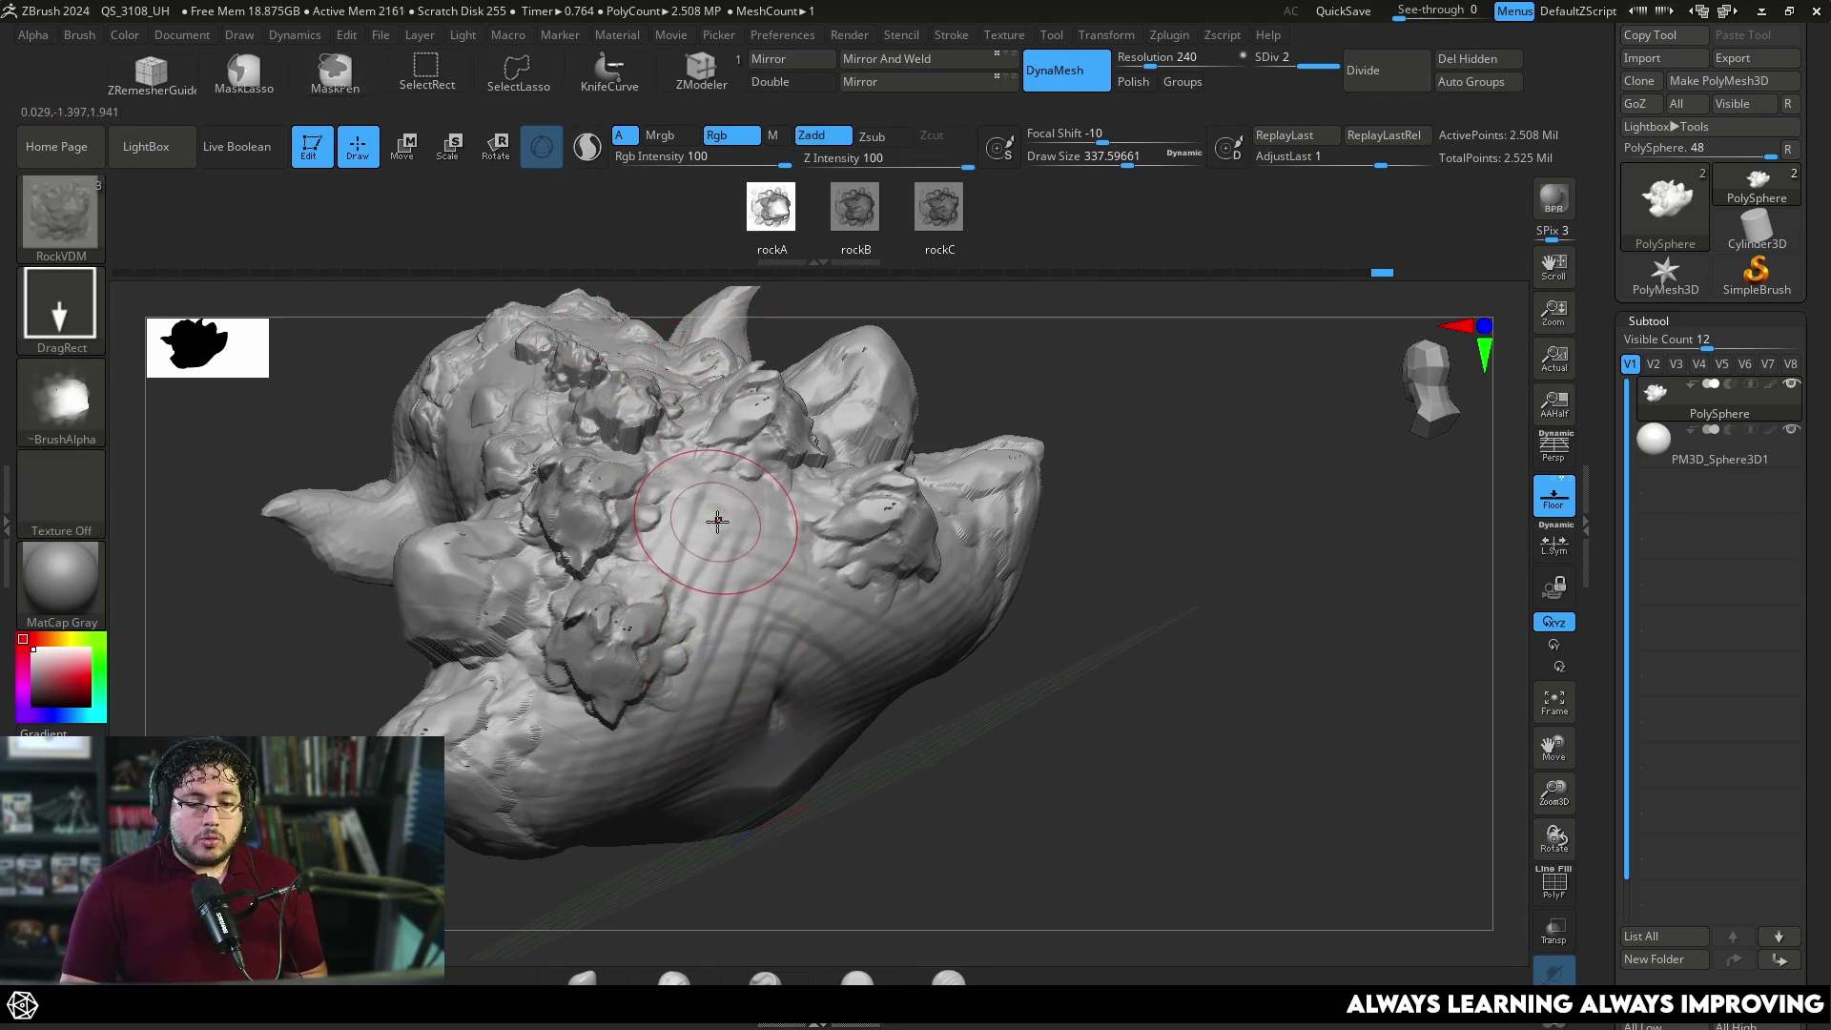
left_click_drag(722, 525, 801, 644)
Set the draw size to about 305 and stamp rockA and rockB onto the front of the creature's shoulders.
left_click_drag(911, 717, 1125, 601)
key("space")
left_click_drag(553, 542, 547, 542)
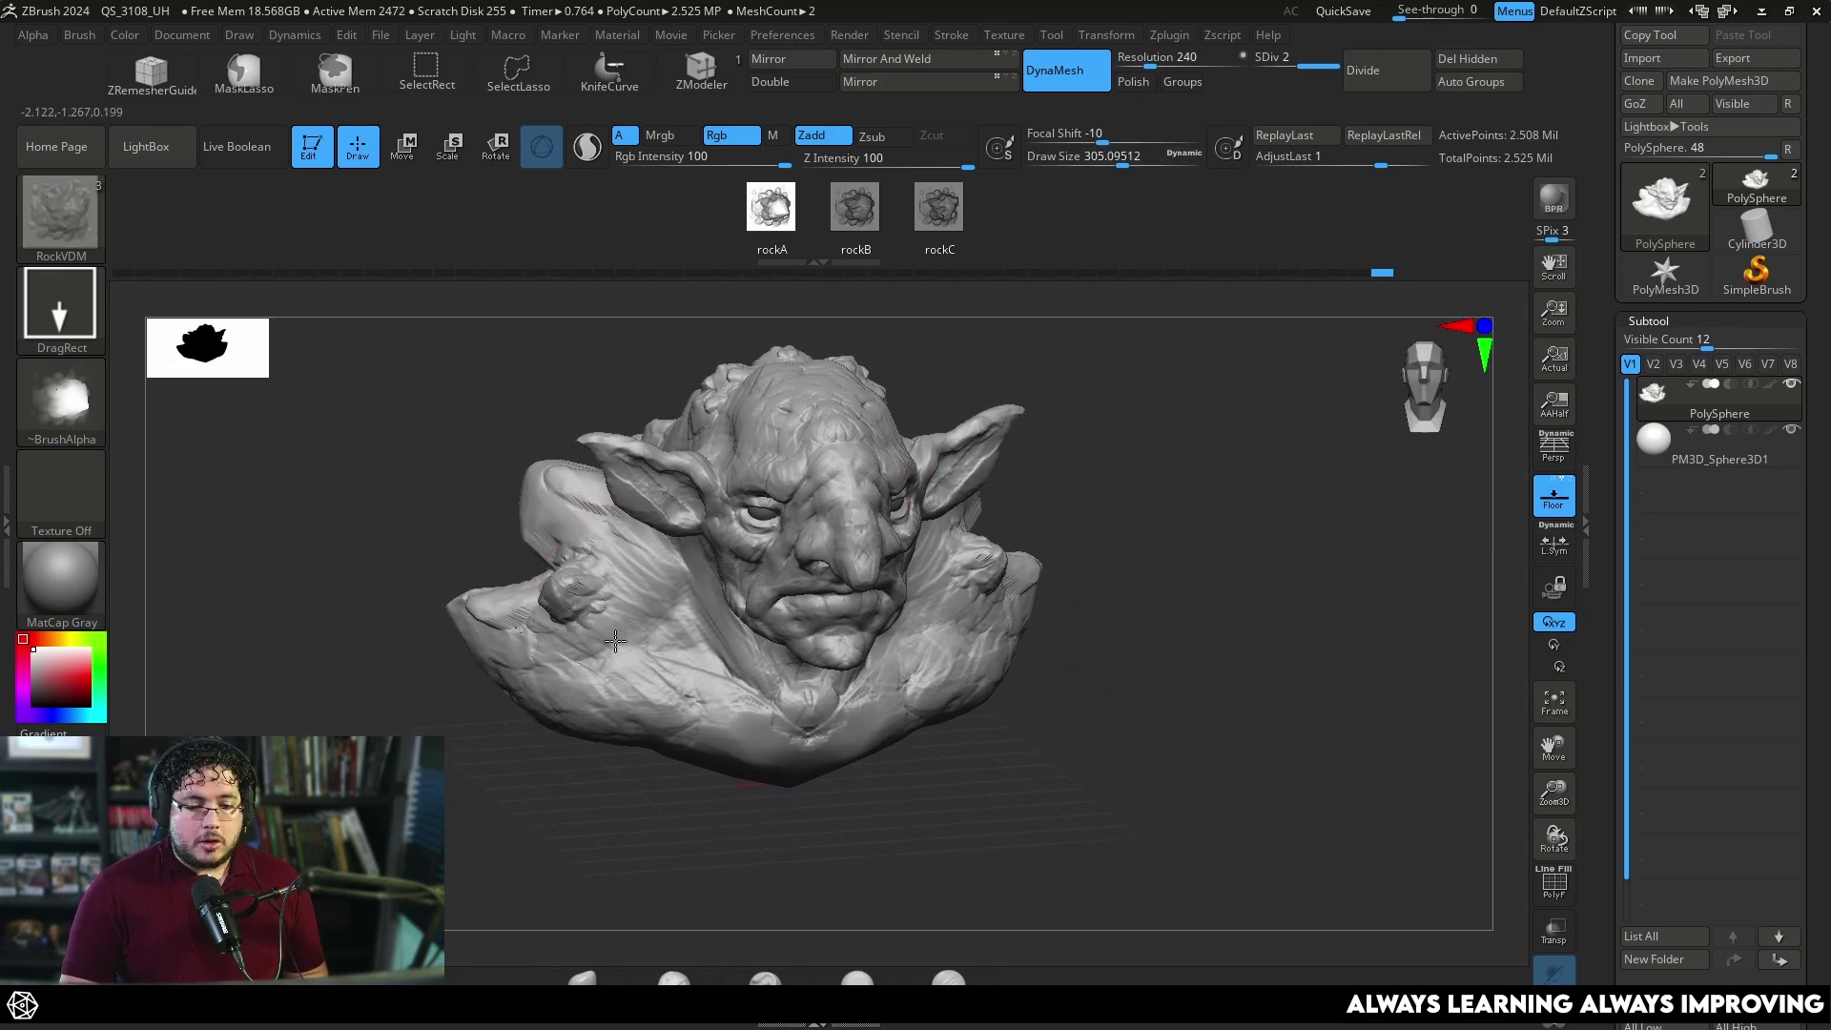
left_click(638, 586)
left_click(856, 216)
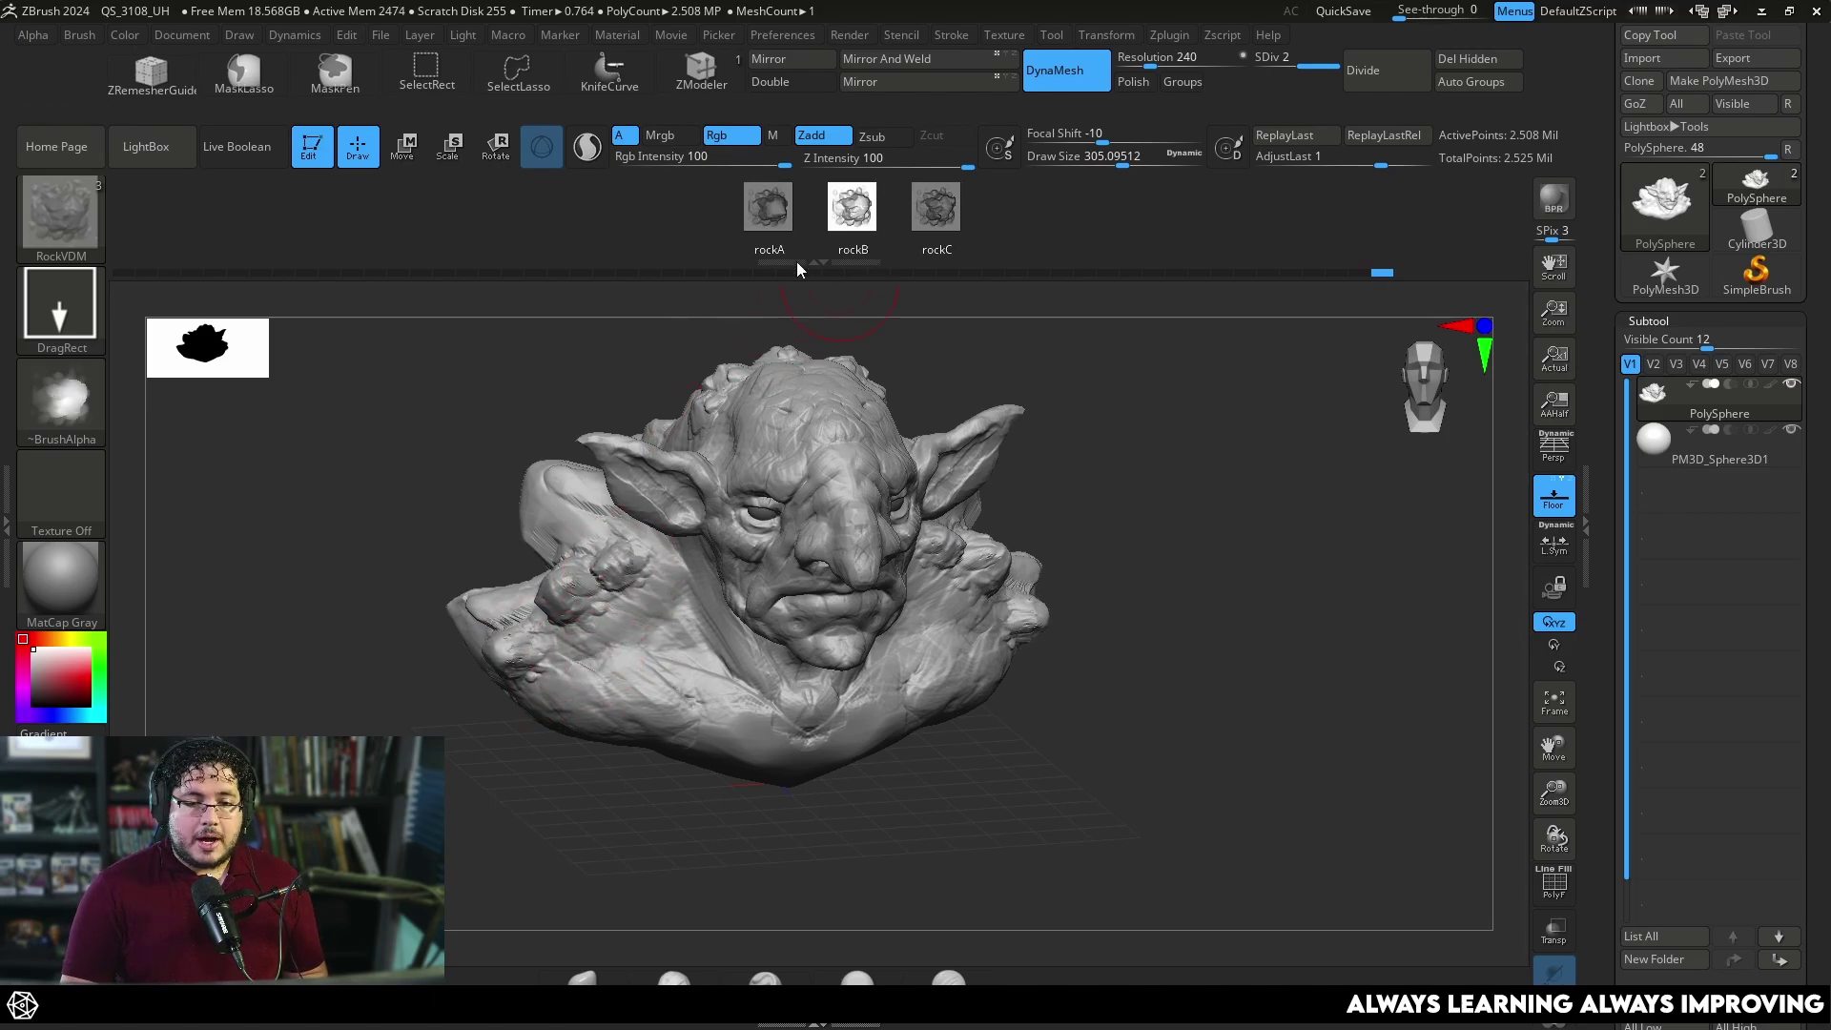
left_click(569, 683)
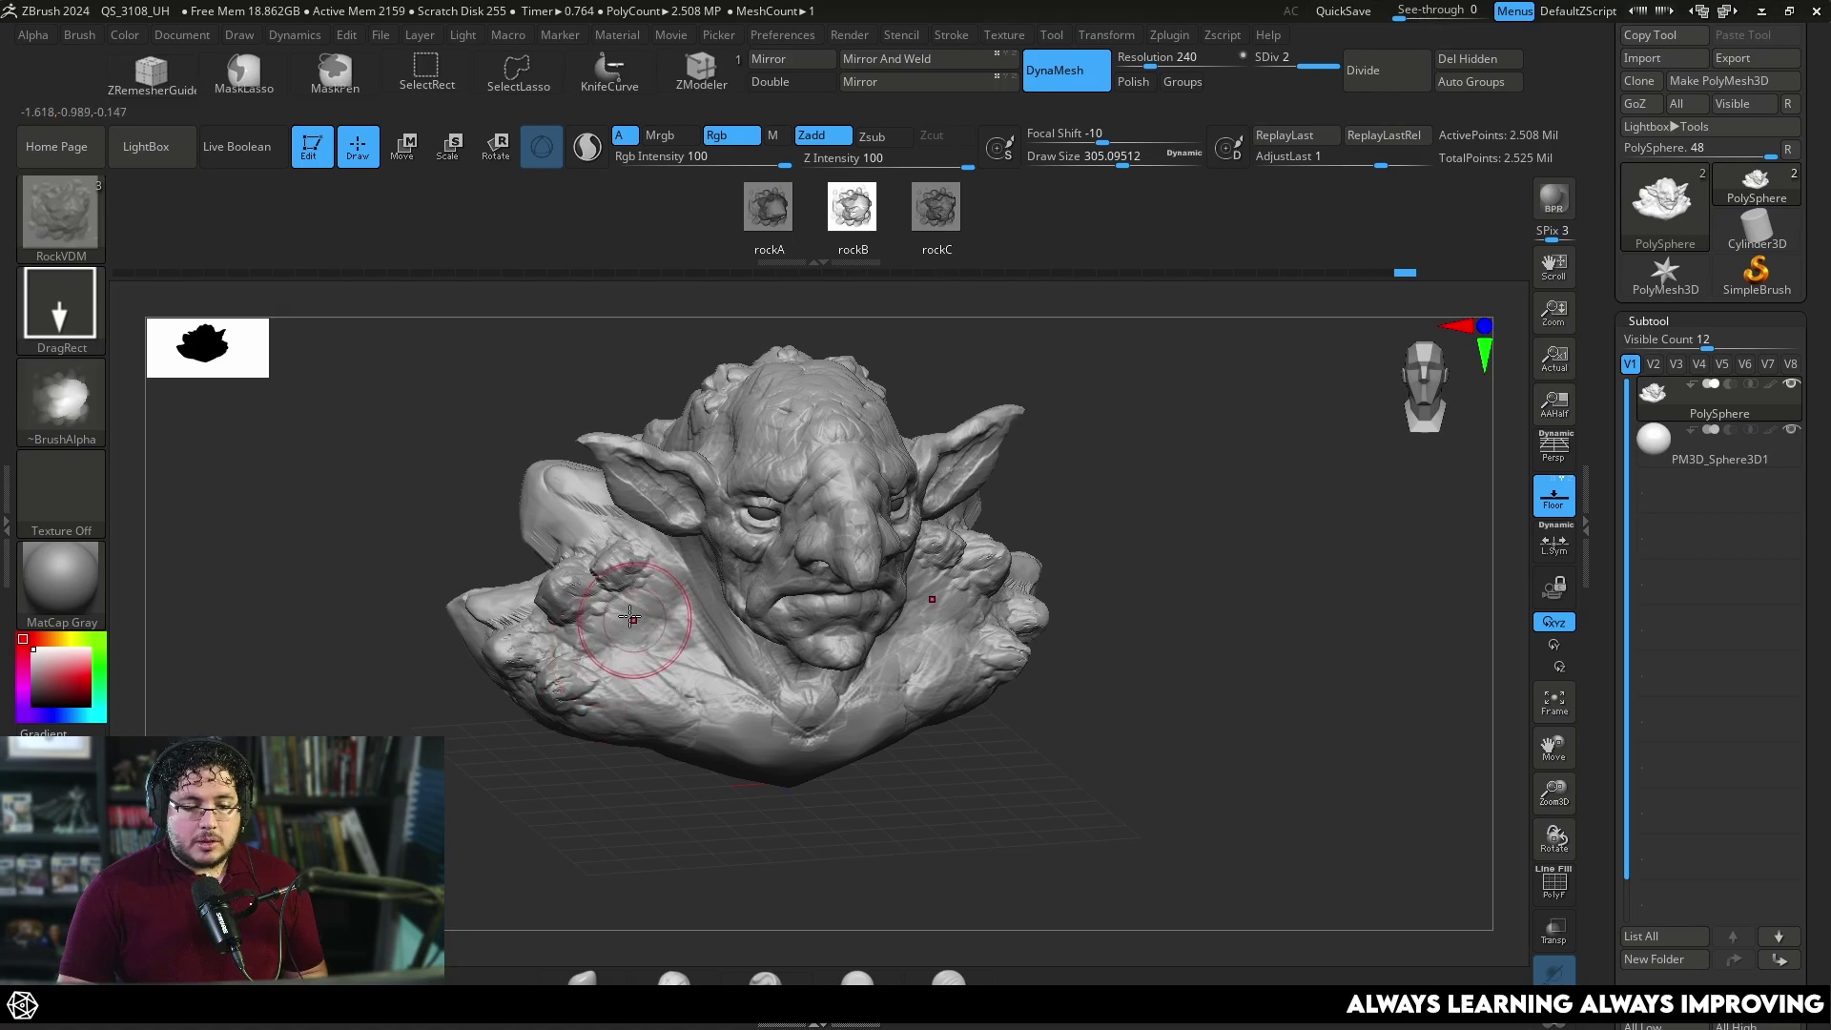
mouse_move(1142, 463)
left_mouse_down()
mouse_move(1075, 507)
mouse_move(1063, 551)
left_mouse_up()
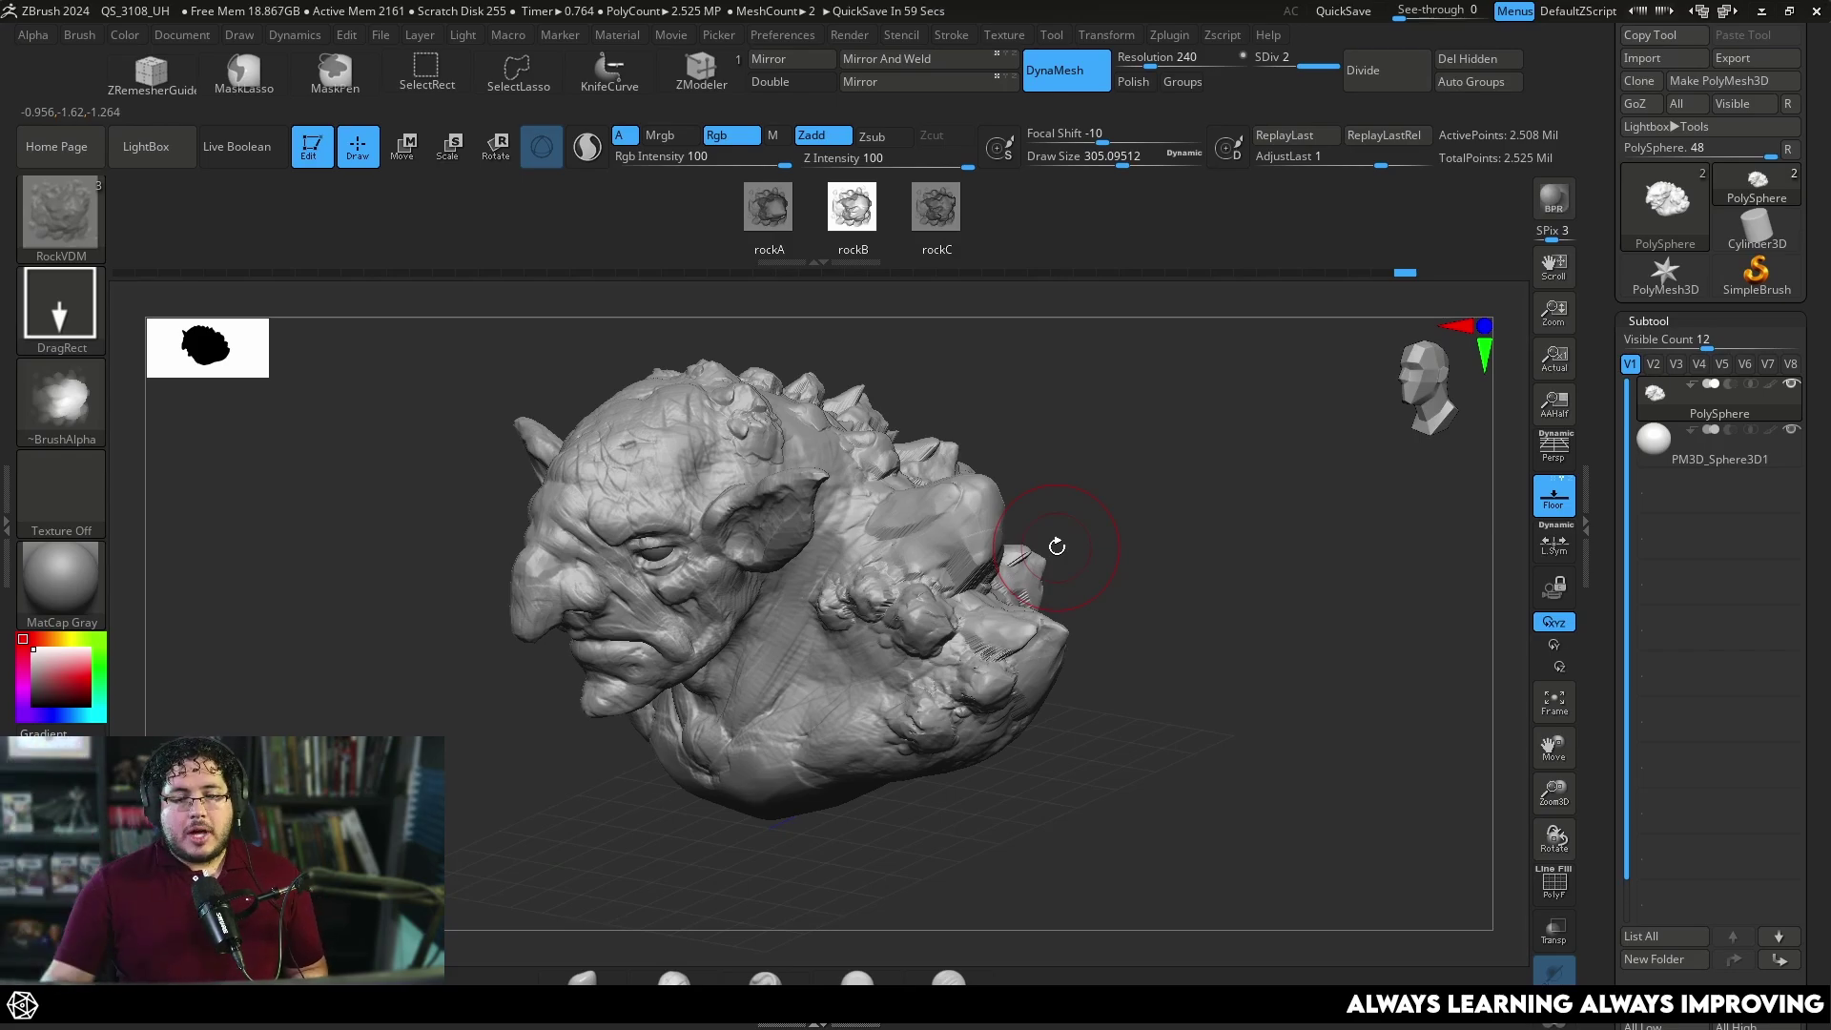
mouse_move(1132, 559)
left_mouse_down()
mouse_move(1179, 651)
mouse_move(1240, 639)
mouse_move(1206, 703)
mouse_move(1203, 661)
left_mouse_up()
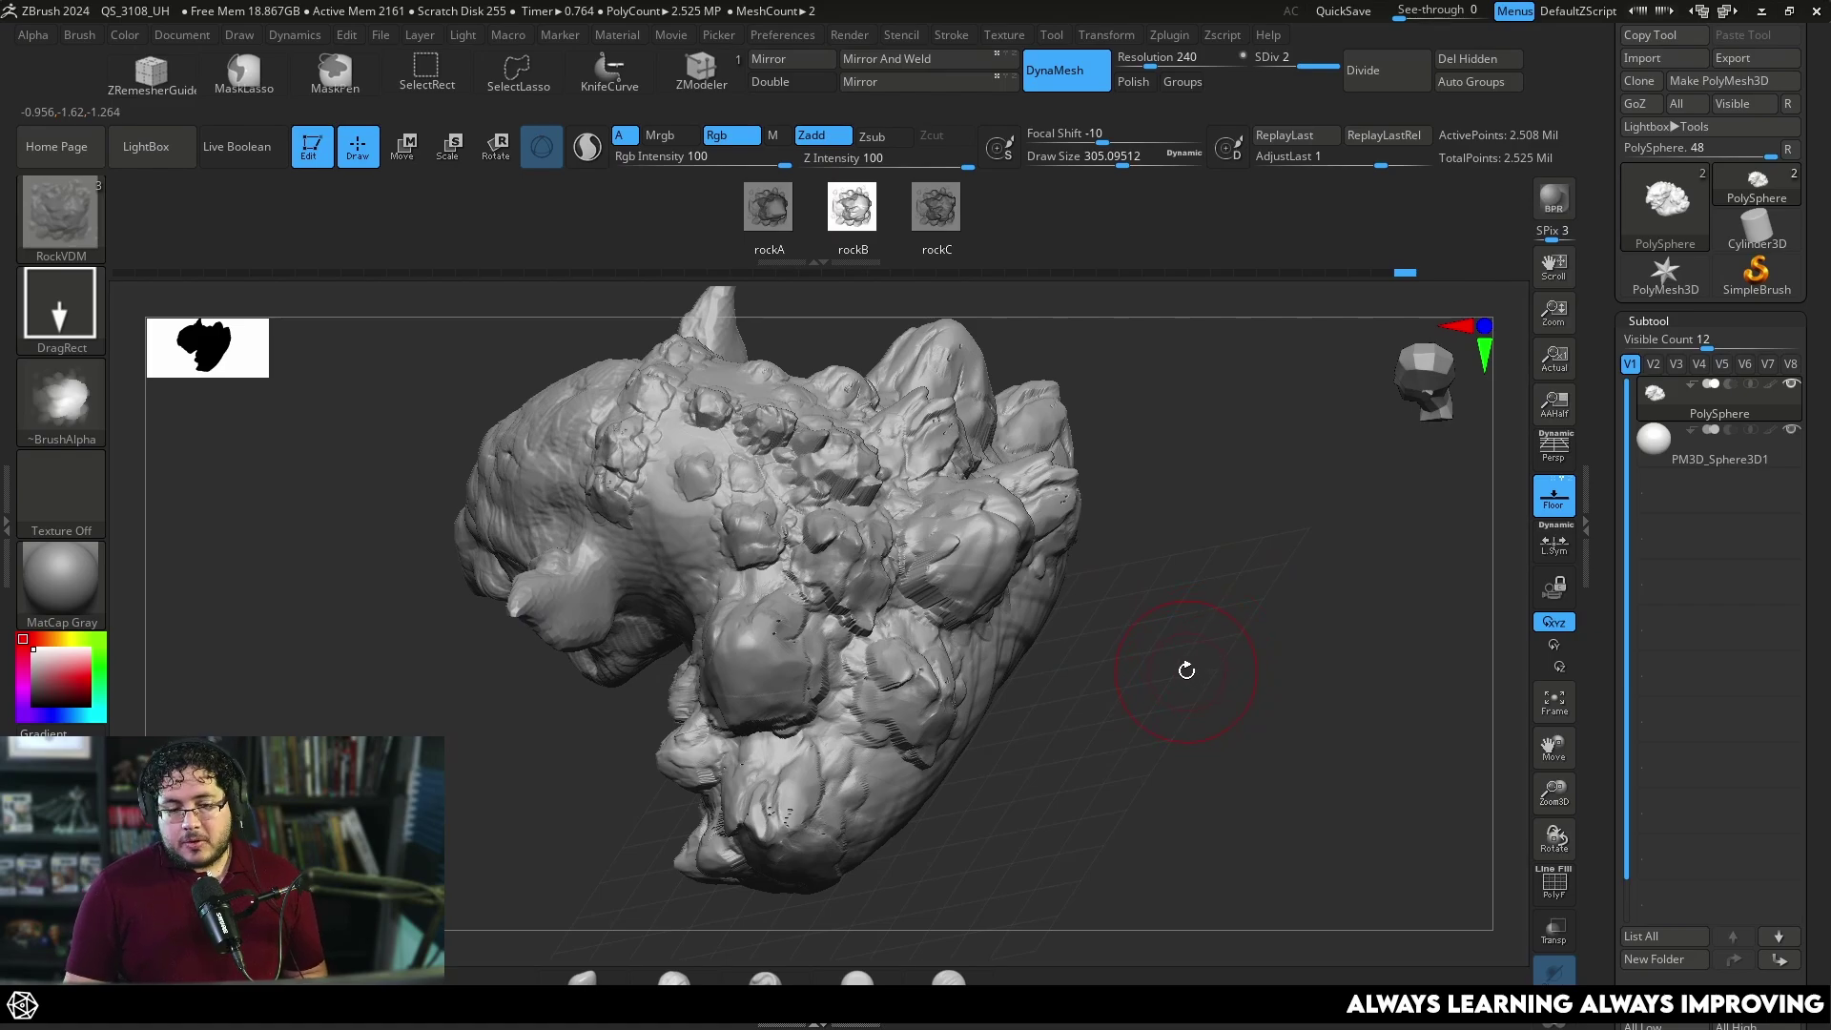